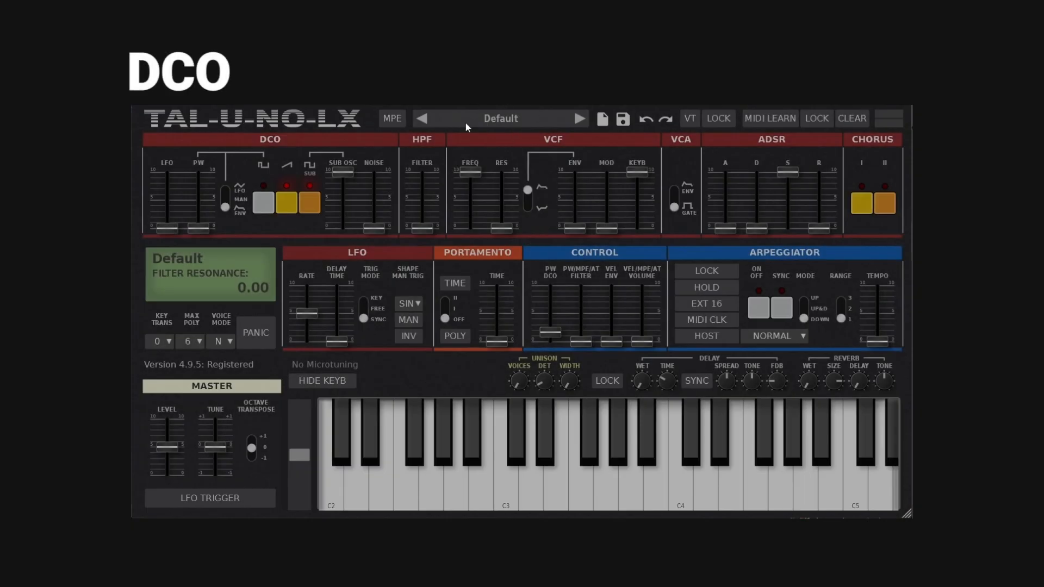
left_click(493, 117)
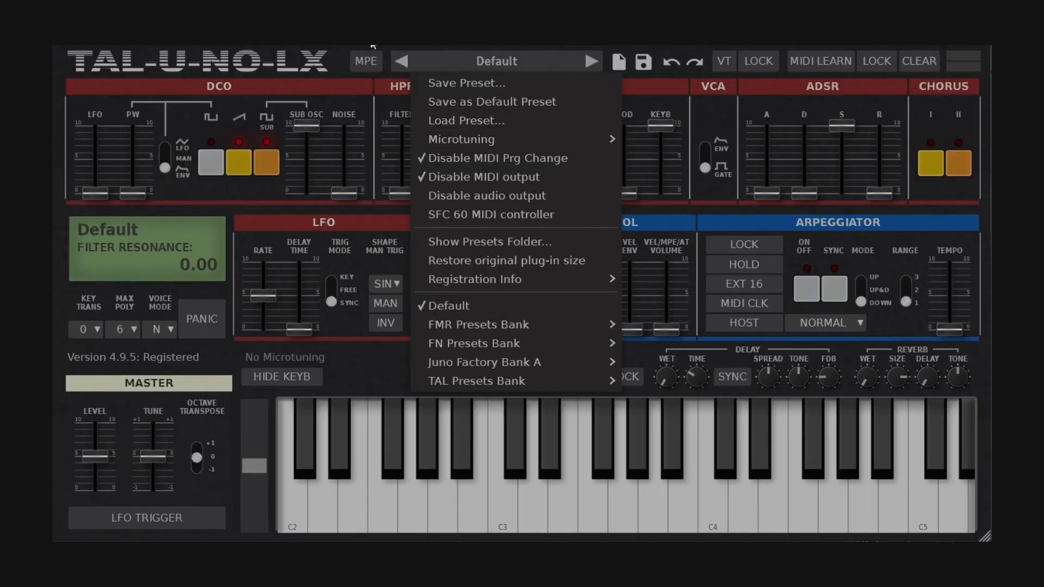
left_click(373, 47)
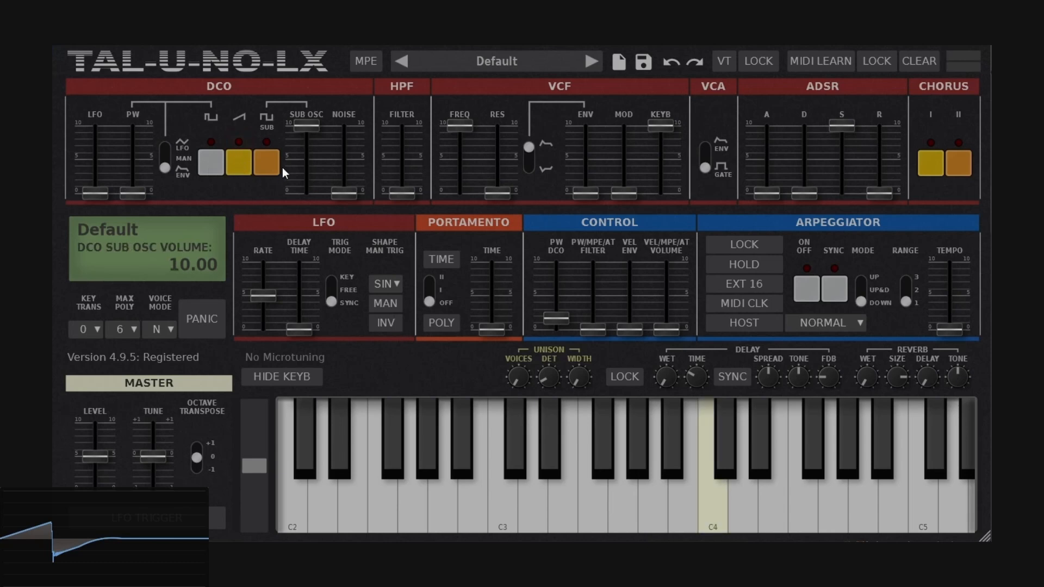
Try the DCO sawtooth and sub-oscillator waves separately and together, lowering the sub-oscillator volume to 0.00.
left_click(242, 166)
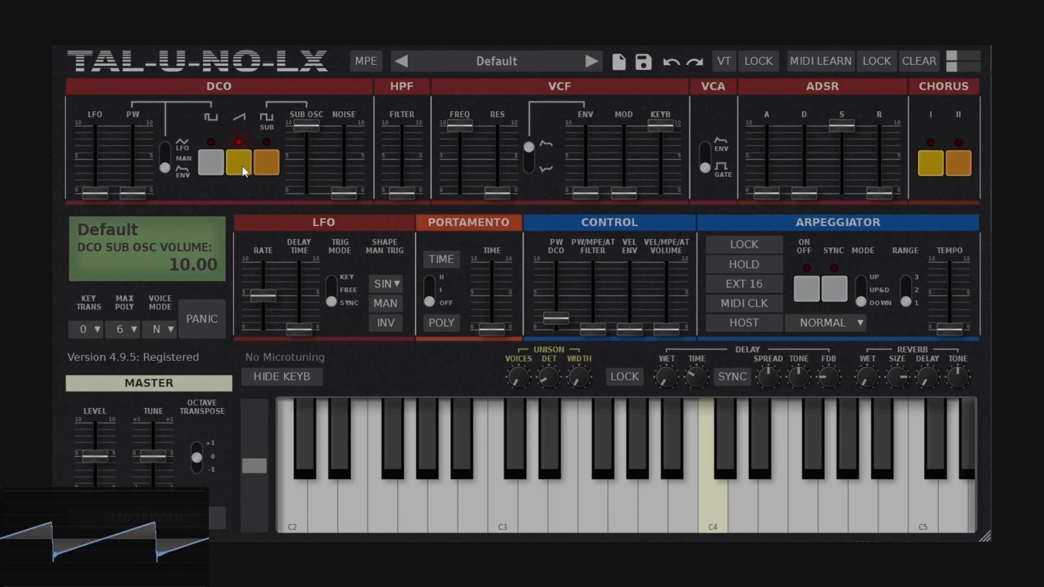
left_click(241, 162)
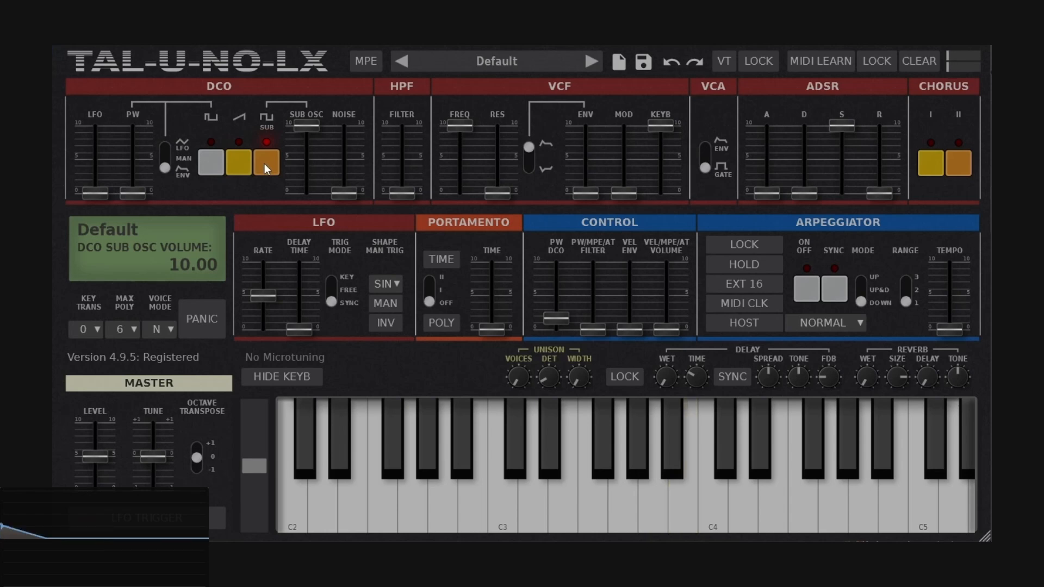
left_click_drag(302, 125, 295, 180)
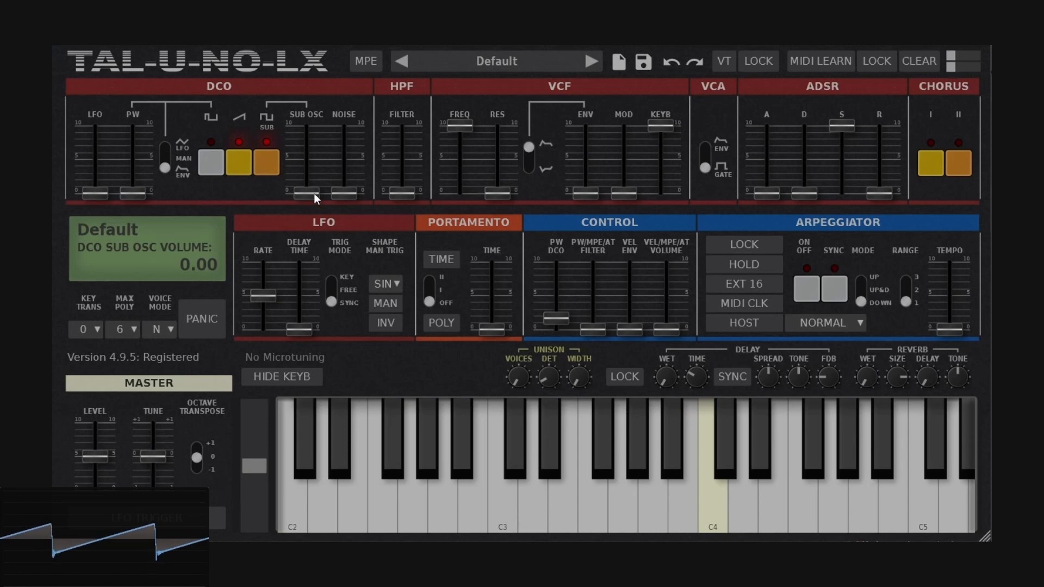
left_click_drag(313, 189, 342, 208)
mouse_move(343, 181)
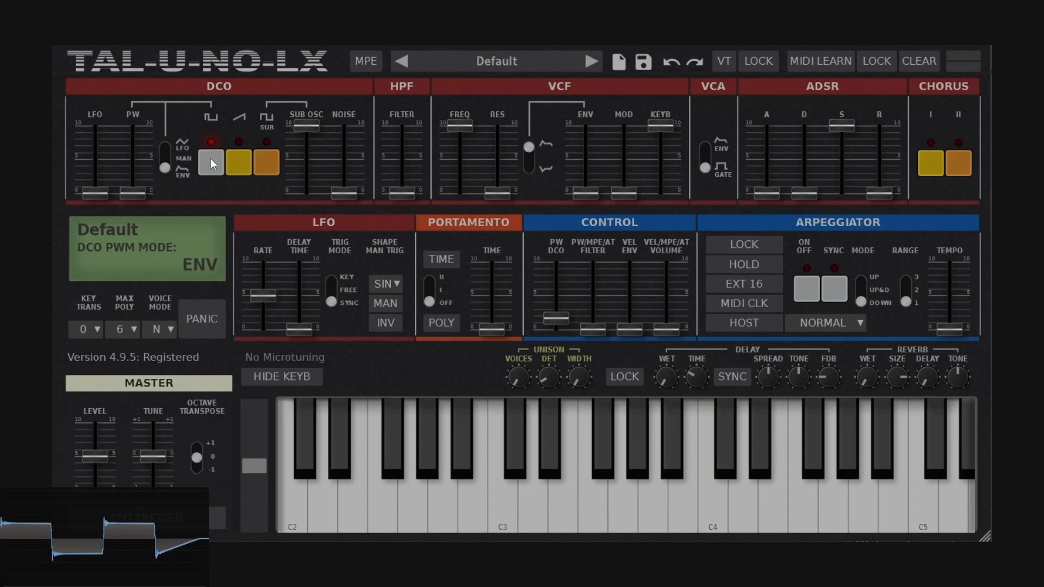
Set the DCO pulse width modulation mode to MAN and sweep the pulse width, returning it to 0.
left_click_drag(134, 189, 141, 210)
left_click(167, 159)
mouse_move(139, 193)
left_mouse_down()
mouse_move(142, 123)
mouse_move(143, 182)
mouse_move(152, 123)
mouse_move(146, 204)
left_mouse_up()
left_click(168, 169)
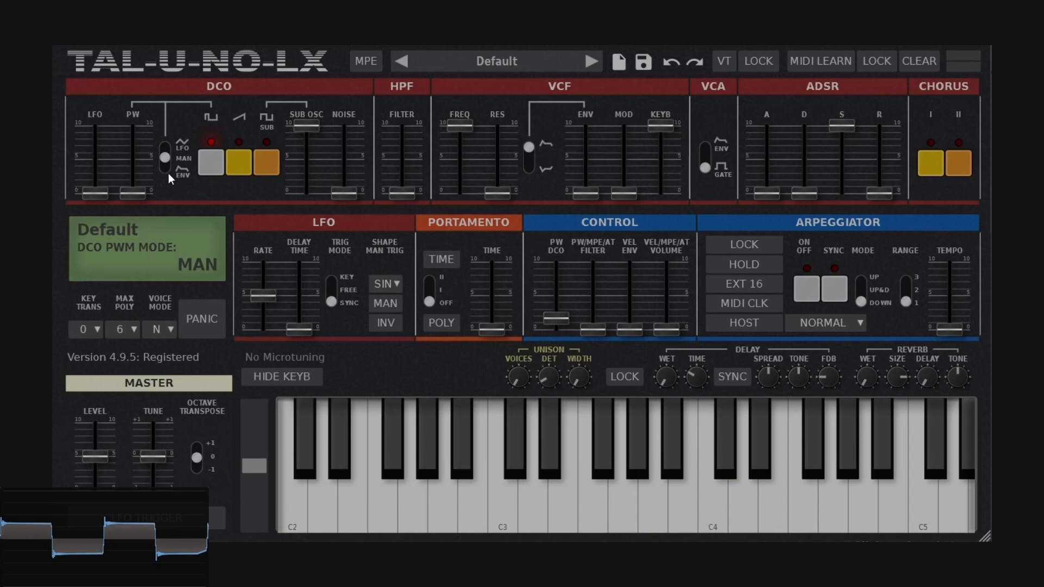
left_click_drag(145, 188, 165, 200)
Try LFO pulse width modulation with the pulse width at 7.27 and a faster LFO rate, returning the pulse width to 0.
left_click(165, 147)
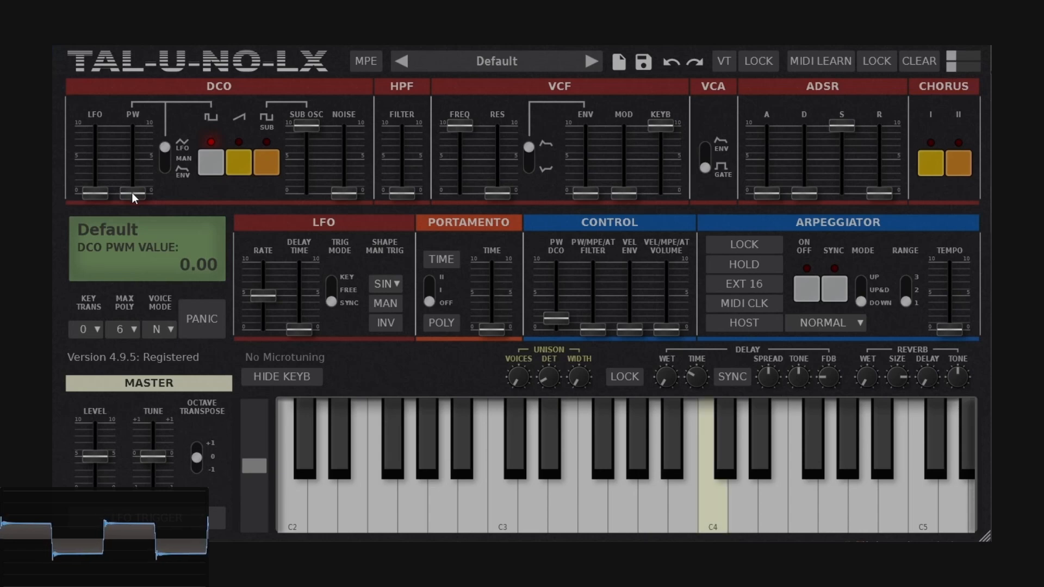
left_click_drag(135, 191, 153, 175)
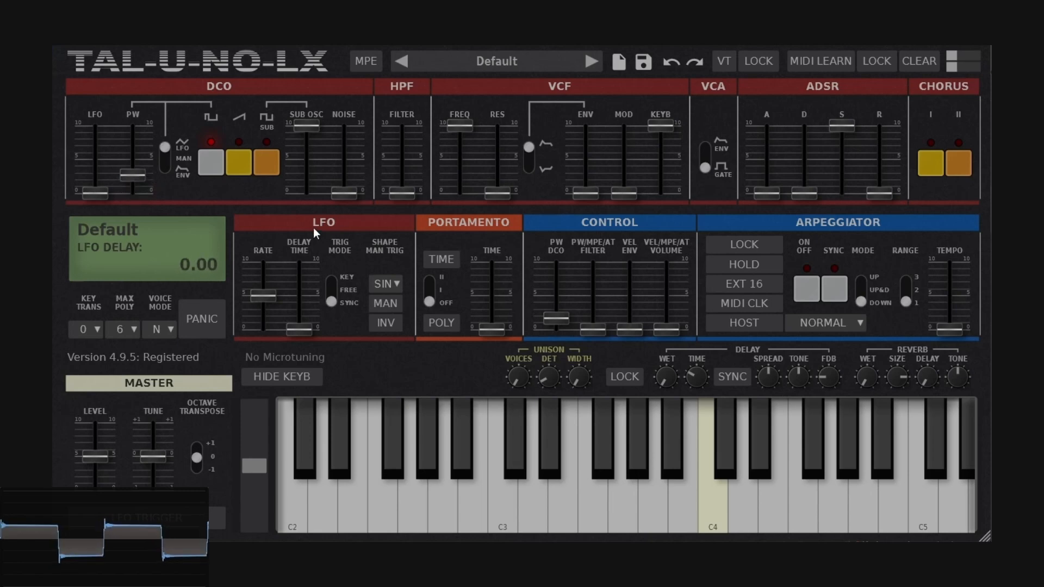
left_click_drag(134, 175, 152, 144)
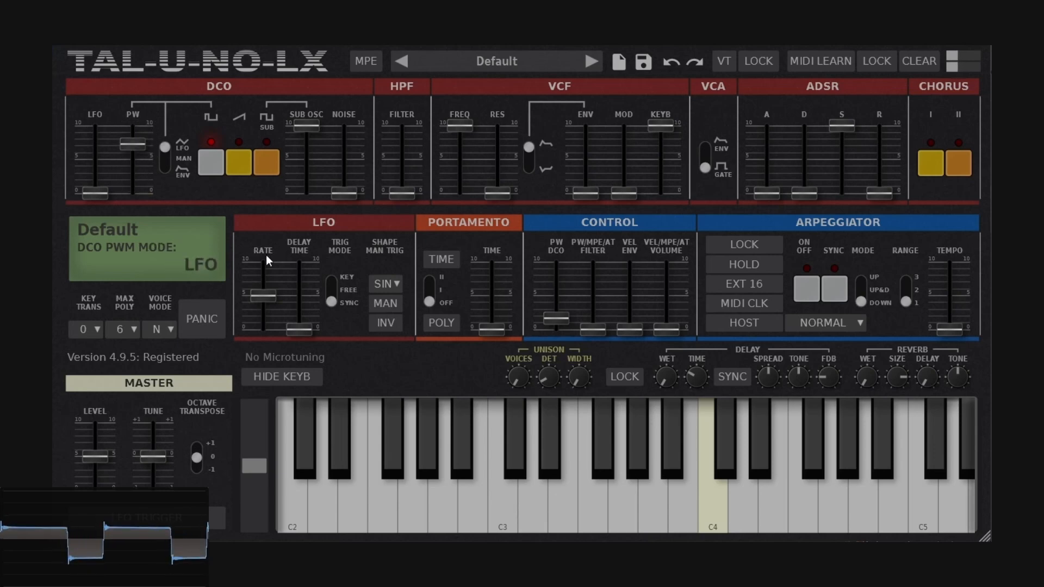
left_click_drag(269, 298, 272, 273)
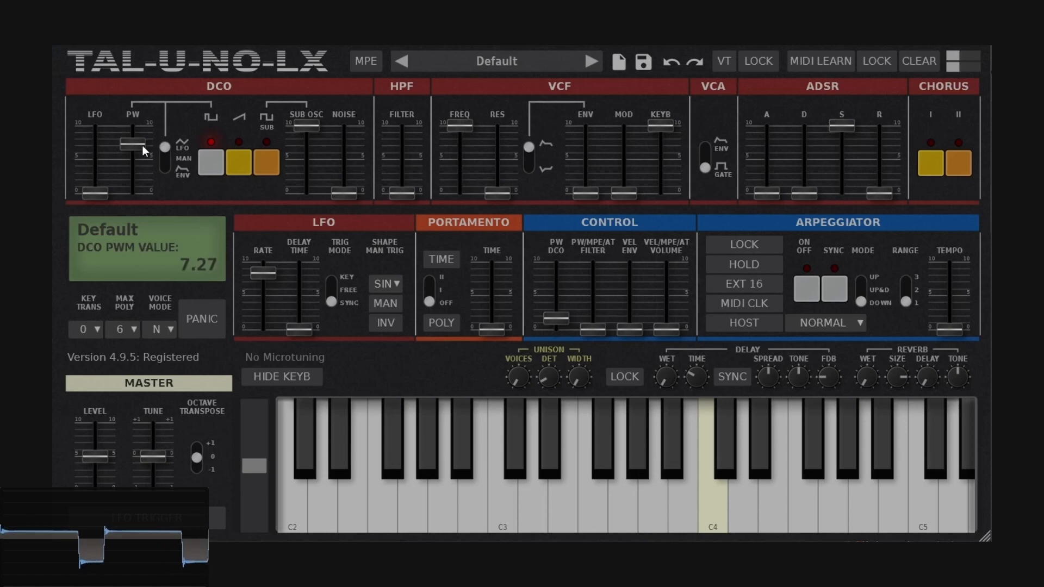
left_click_drag(142, 145, 170, 228)
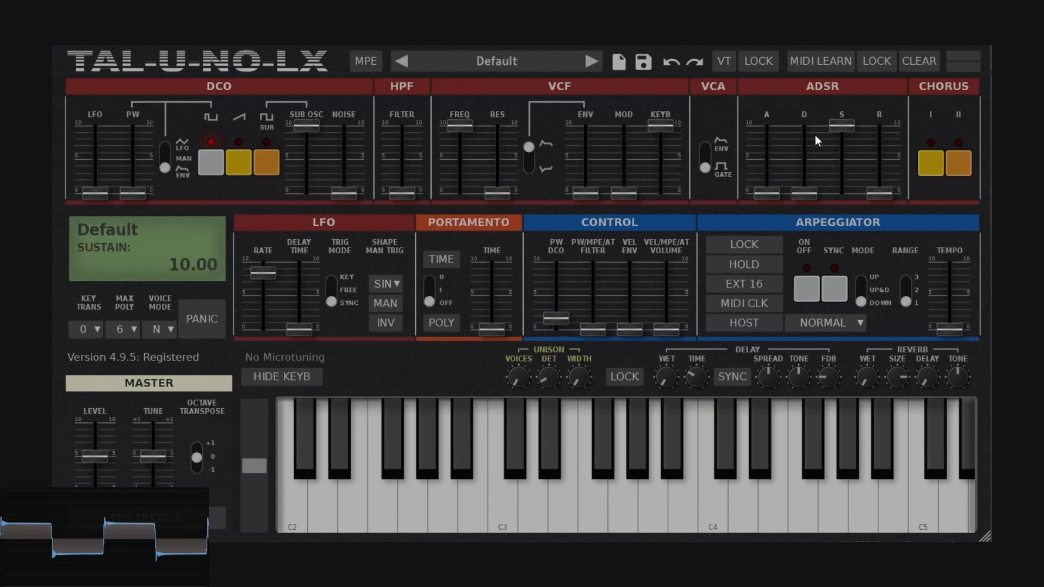
Raise the DCO pulse width to 6.99 and shape the envelope with attack at about 5, decay about 3 and release about 5.
left_click_drag(138, 191, 139, 145)
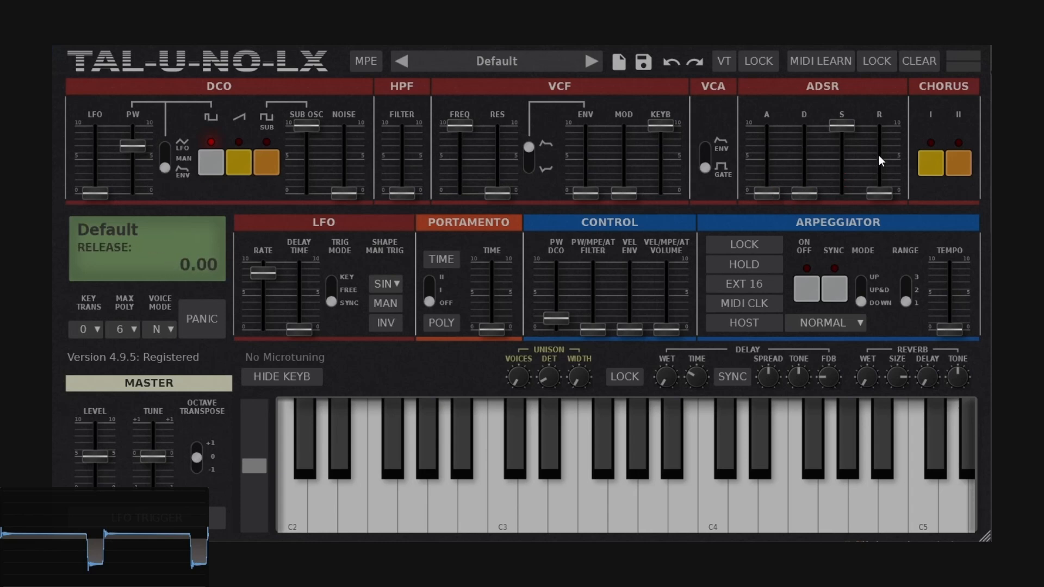
left_click_drag(767, 184, 769, 157)
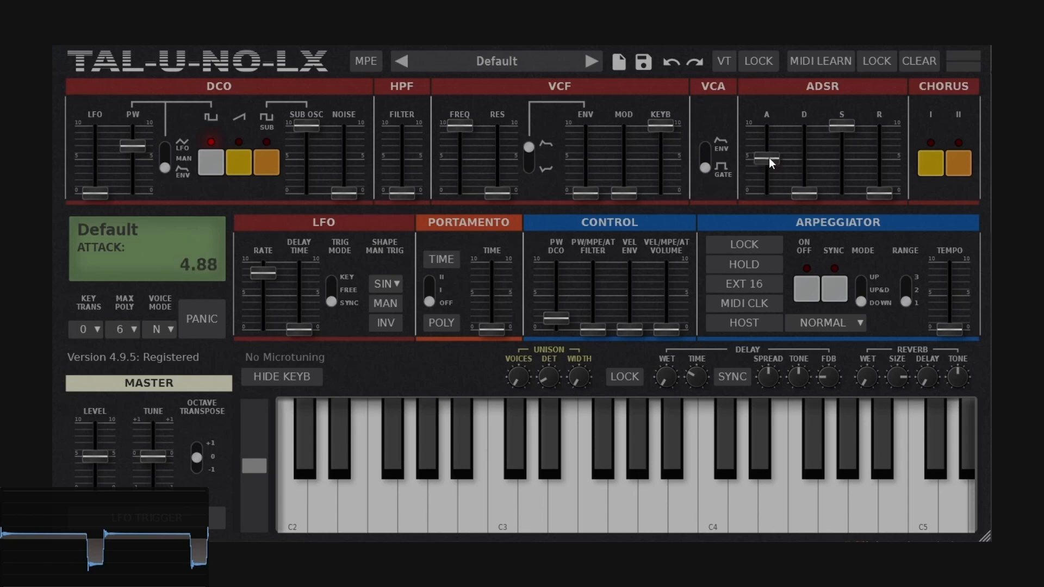
left_click_drag(808, 187, 807, 172)
left_click_drag(878, 191, 878, 161)
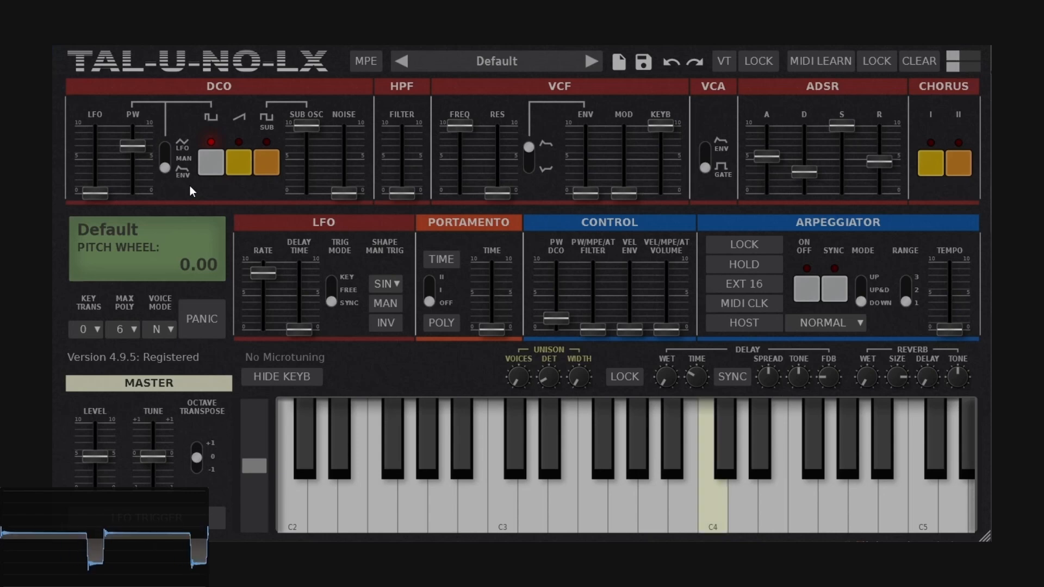
Raise the pulse width to 8.53 under envelope modulation and bring it back to 0.
left_click(177, 172)
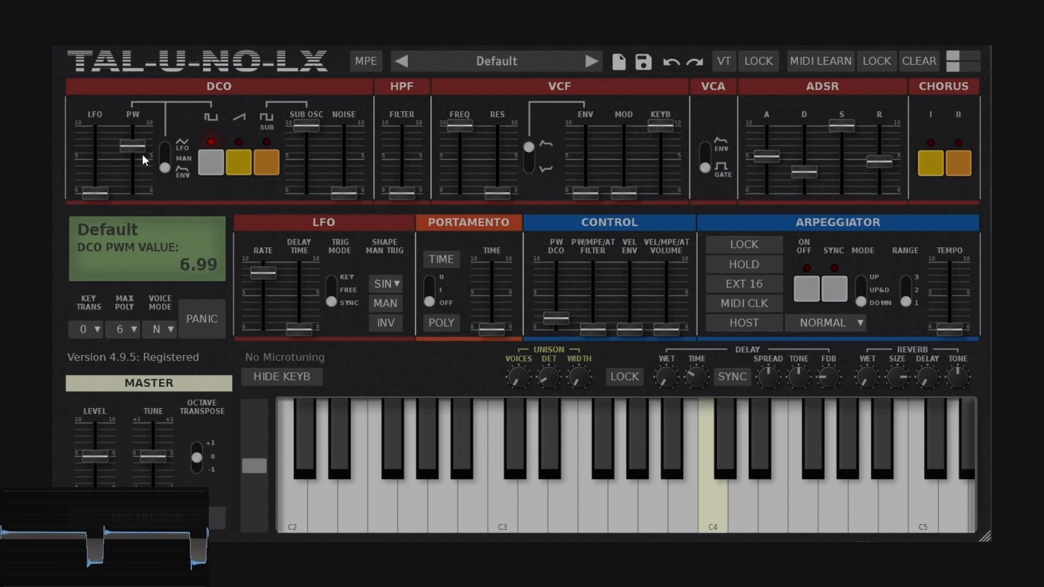
mouse_move(141, 151)
left_mouse_down()
mouse_move(149, 142)
mouse_move(134, 136)
mouse_move(137, 182)
mouse_move(172, 176)
mouse_move(129, 182)
mouse_move(141, 134)
left_mouse_up()
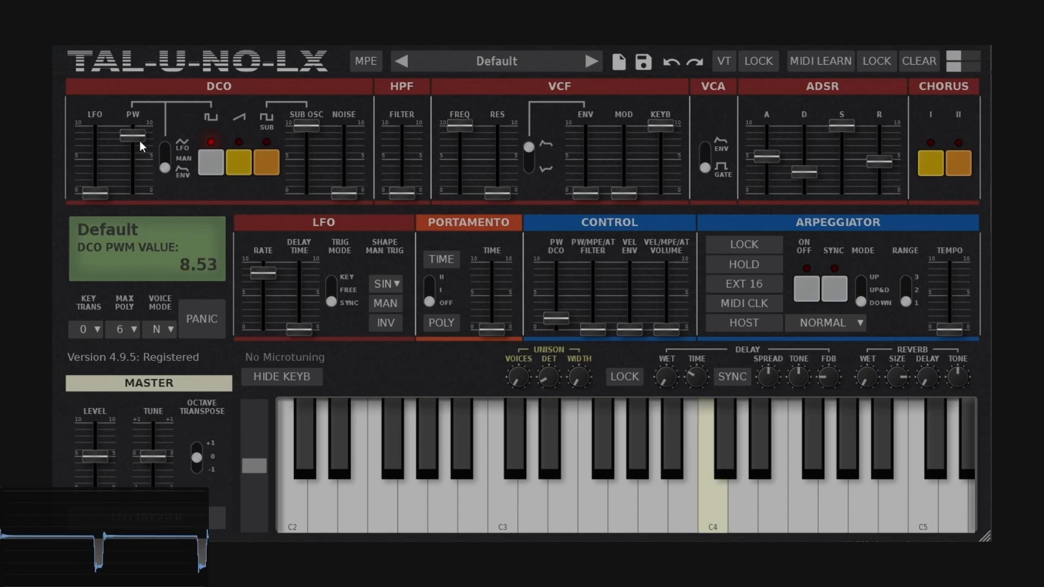
left_click_drag(140, 141, 139, 229)
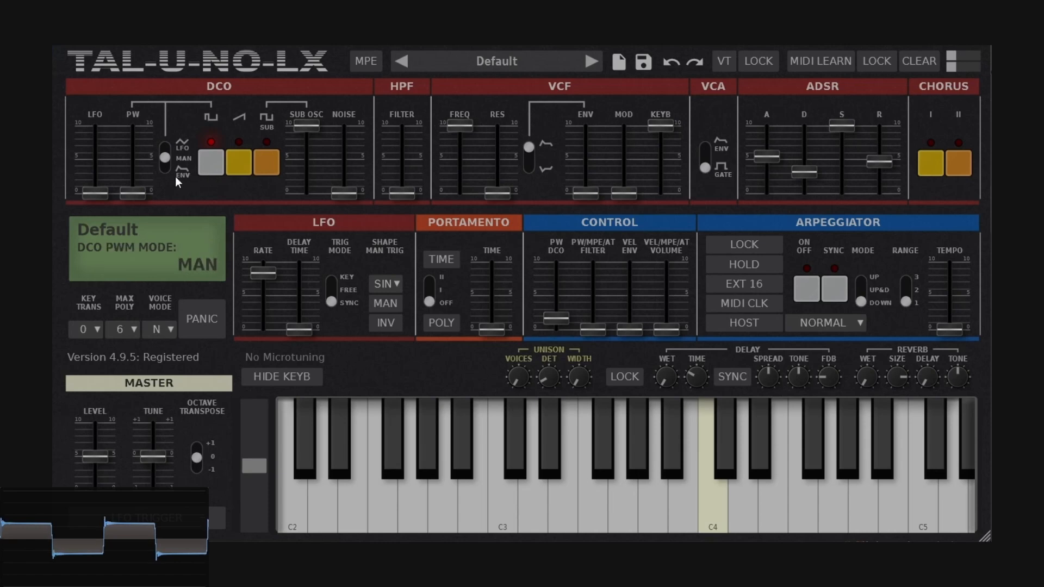
Combine the pulse, sawtooth and sub waves with a slight pulse width and the sub-oscillator volume at 6.65, and try the noise level.
mouse_move(140, 189)
left_mouse_down()
mouse_move(143, 135)
mouse_move(152, 178)
left_mouse_up()
left_click(243, 159)
left_click(266, 163)
mouse_move(300, 130)
left_mouse_down()
mouse_move(296, 162)
mouse_move(298, 146)
left_mouse_up()
left_click(210, 162)
left_click(214, 170)
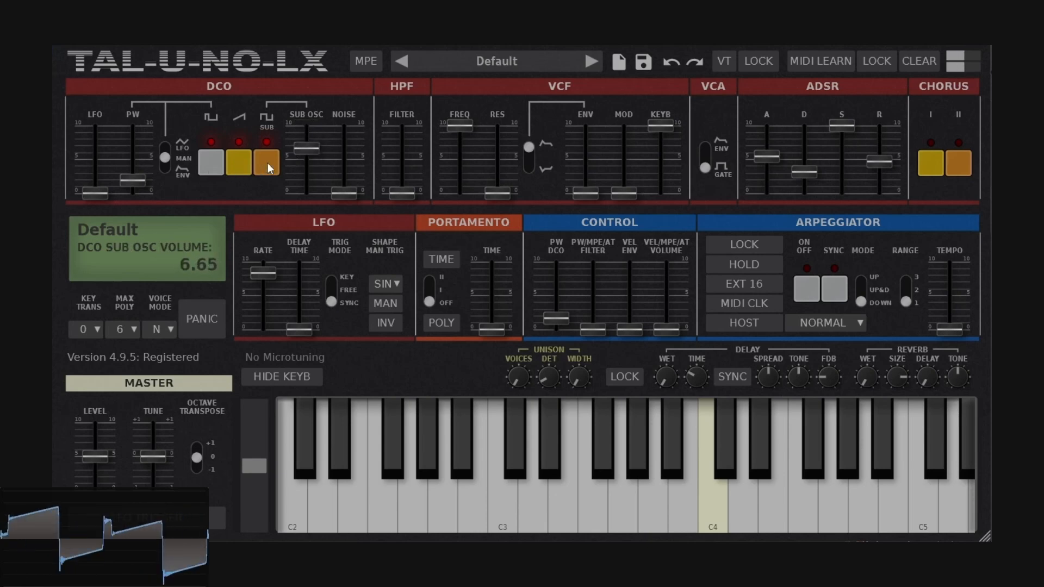
mouse_move(345, 193)
left_mouse_down()
mouse_move(361, 165)
mouse_move(338, 207)
left_mouse_up()
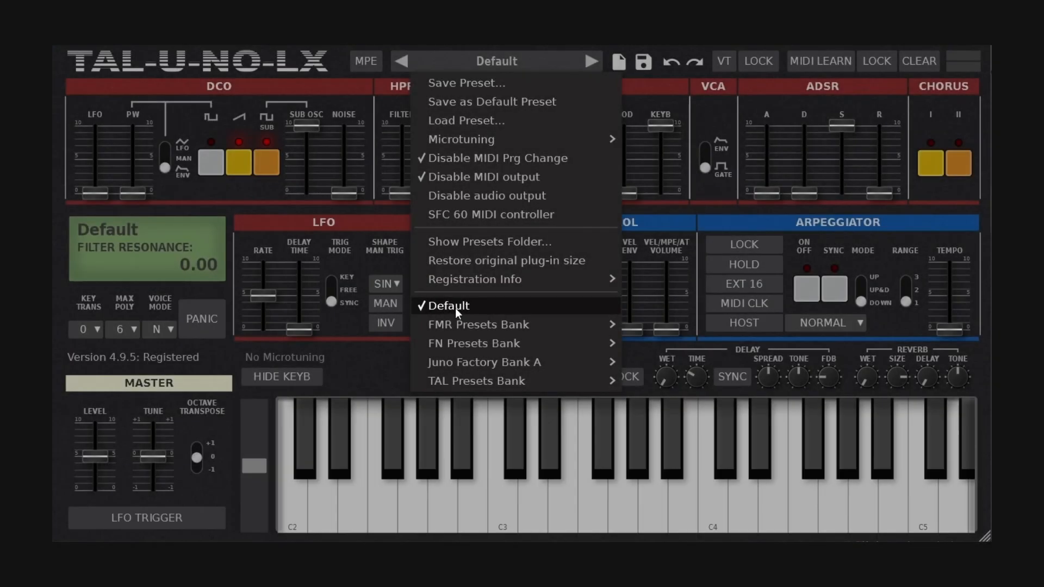
Load the Default preset, leave only the sawtooth on and raise the DCO LFO amount to about 7.
left_click(452, 306)
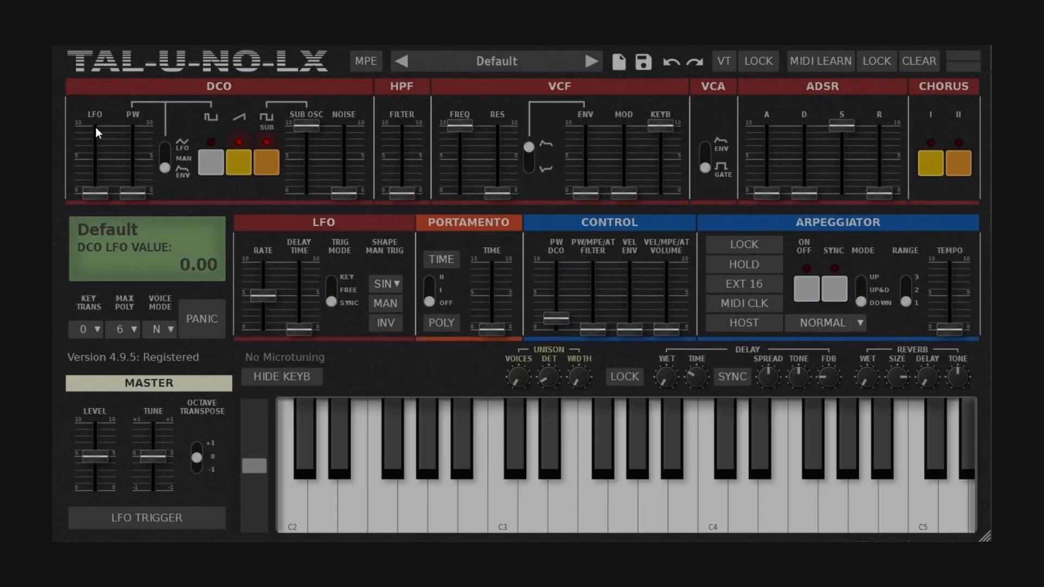
left_click(269, 164)
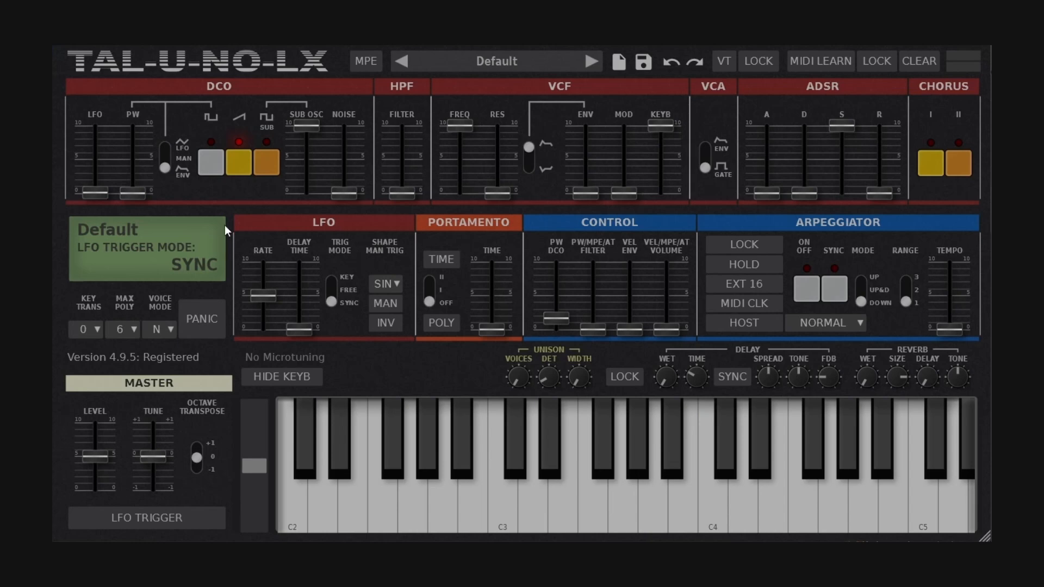
left_click_drag(97, 195, 113, 149)
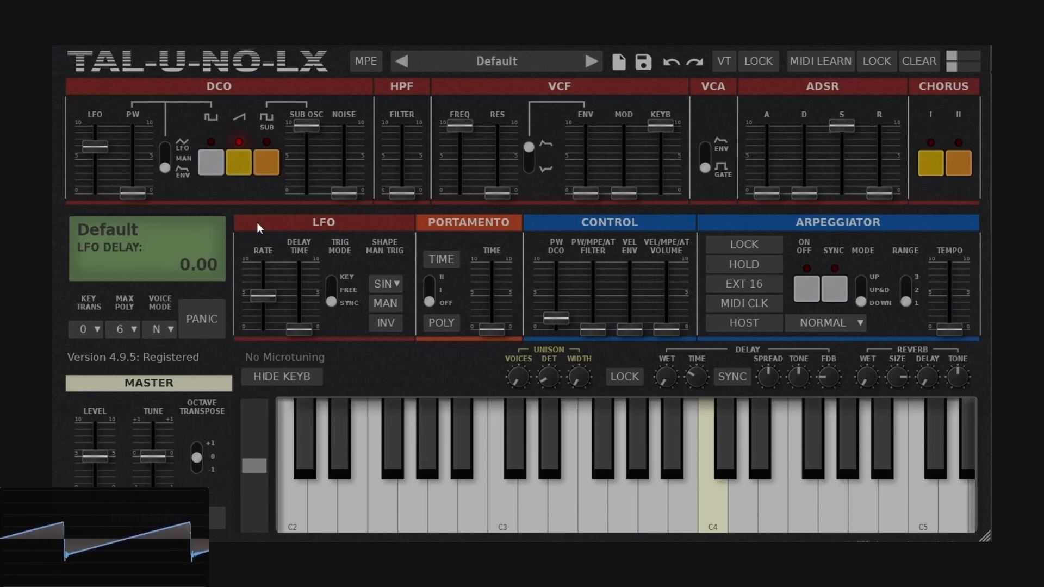
Add the pulse and sub waves with sub-oscillator volume at 8.56, and lower the filter frequency to about 6.5.
left_click(207, 168)
left_click(270, 165)
left_click_drag(311, 127, 523, 146)
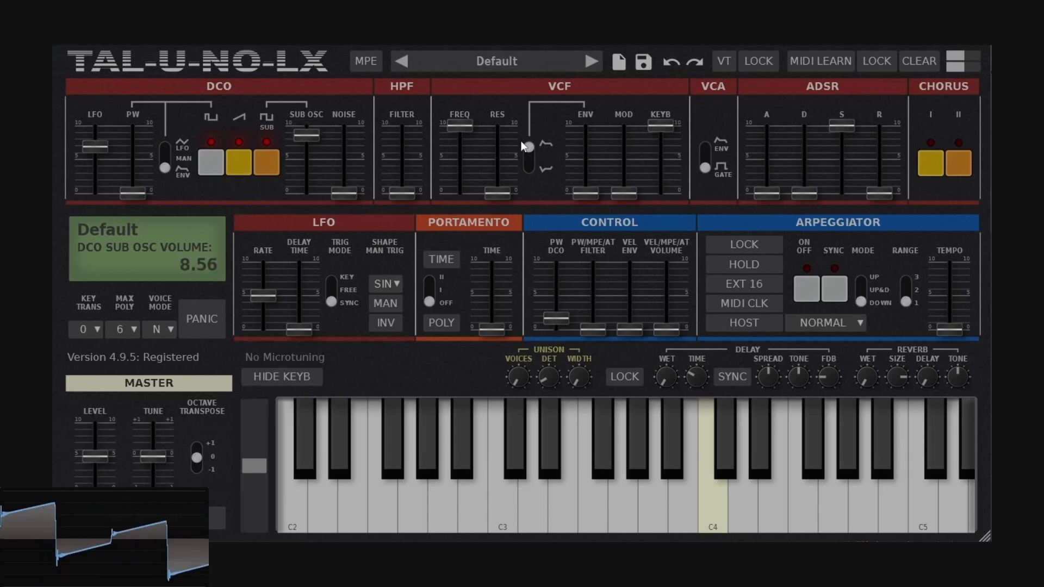
left_click_drag(463, 133, 472, 151)
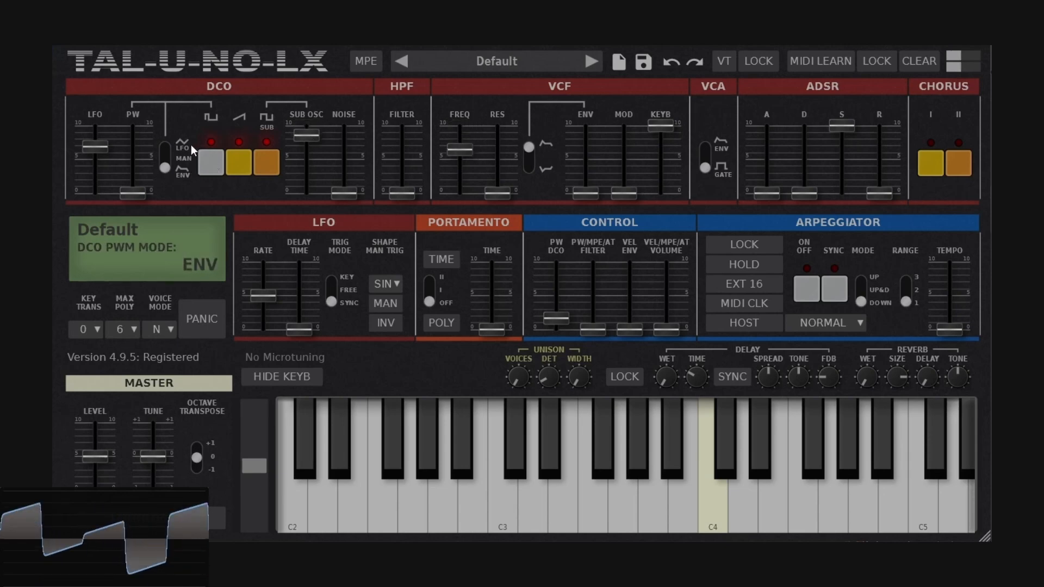
Compare the pulse wave alone with the other waves, leaving only the sawtooth and sub oscillator on.
left_click(265, 162)
left_click(227, 162)
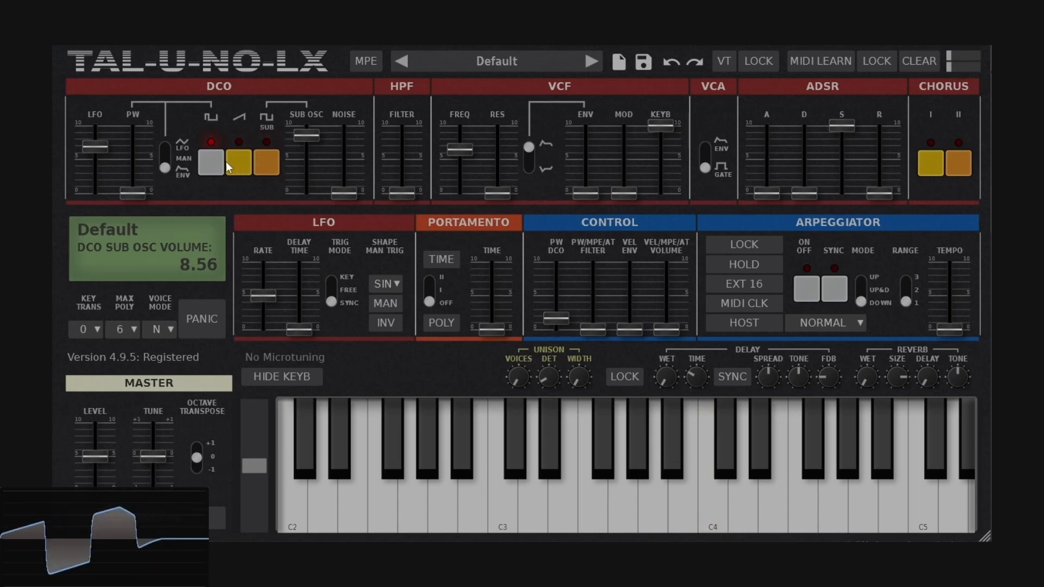
left_click(266, 163)
left_click(249, 162)
left_click(212, 163)
Lower the DCO LFO amount to about 1.5 and set the filter frequency to about 7.
left_click_drag(98, 149, 100, 186)
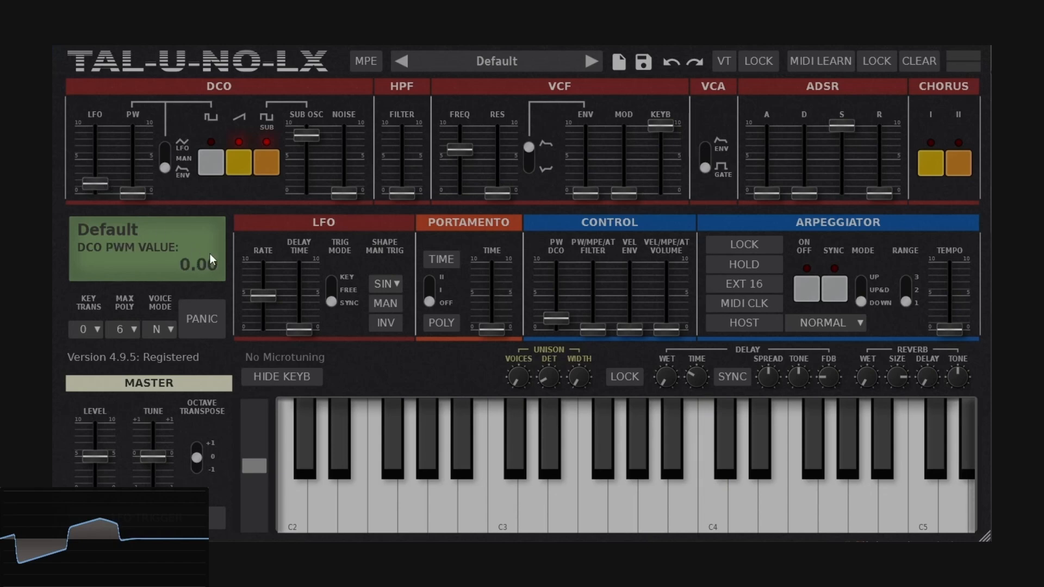
left_click_drag(456, 154, 462, 150)
left_click_drag(107, 194, 87, 132)
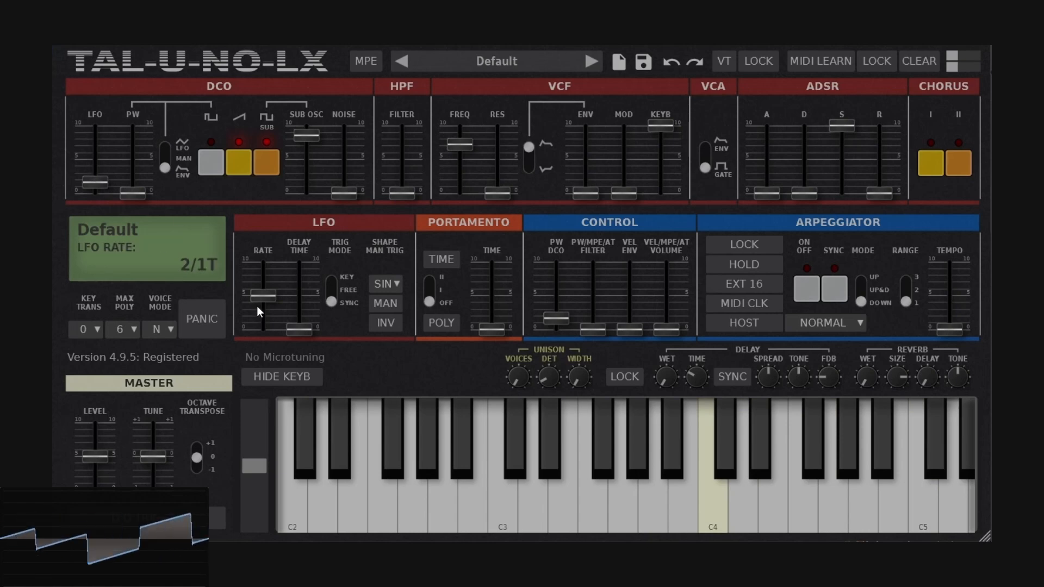
Set the LFO to FREE trigger mode at 8.12 Hz and raise the DCO LFO amount to 10.
left_click_drag(256, 305, 279, 287)
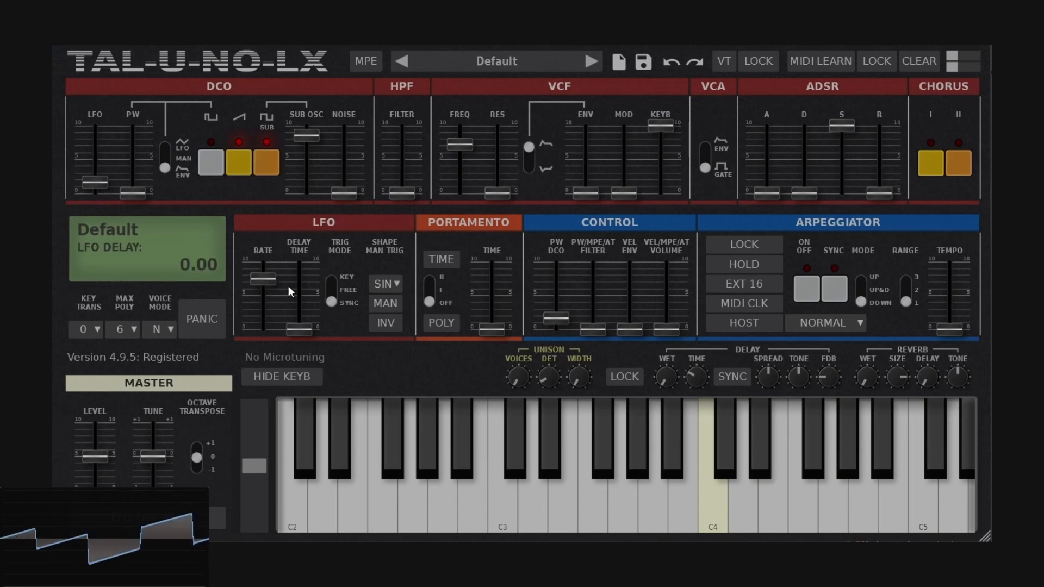
left_click(331, 290)
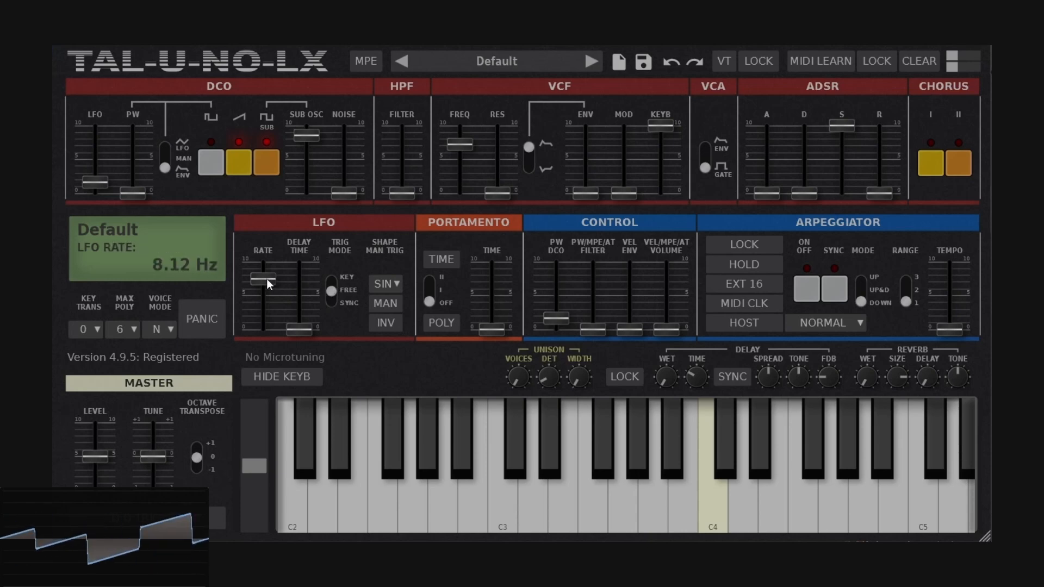
left_click_drag(93, 195, 105, 188)
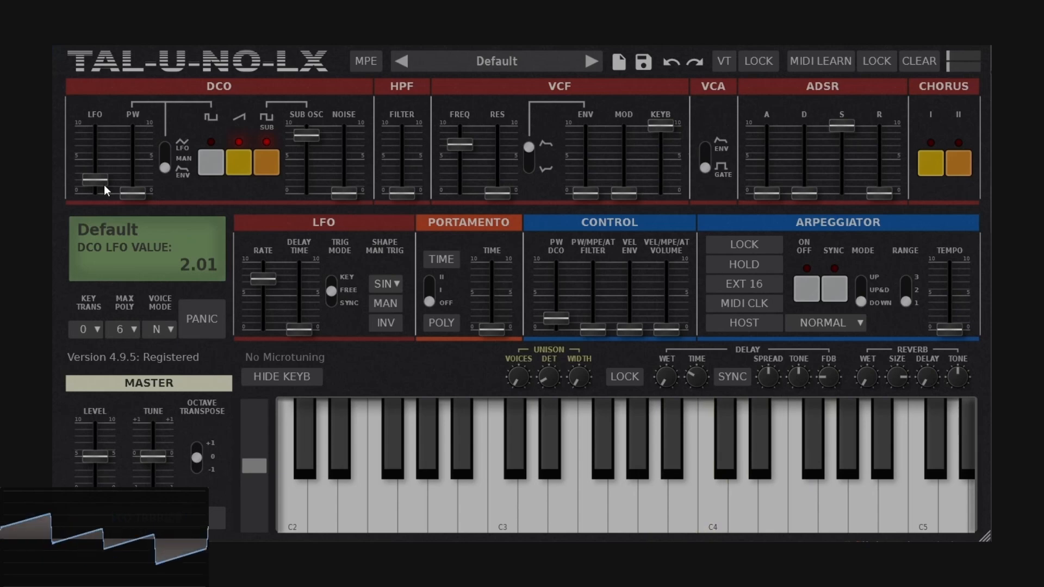
left_click_drag(103, 185, 144, 80)
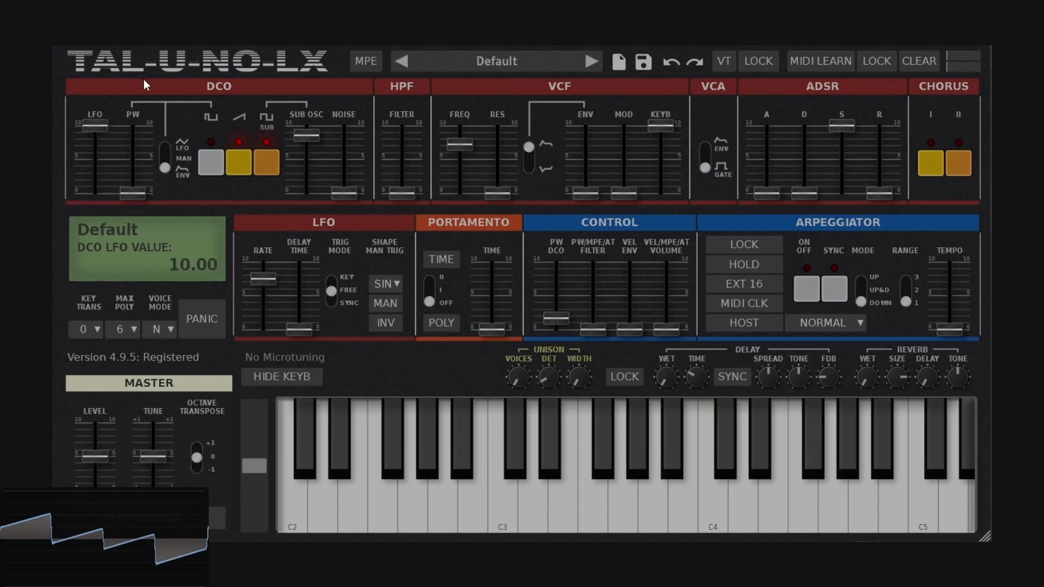
Leave only the pulse wave on, then set the LFO shape to REC and raise its rate.
left_click(256, 162)
left_click(386, 284)
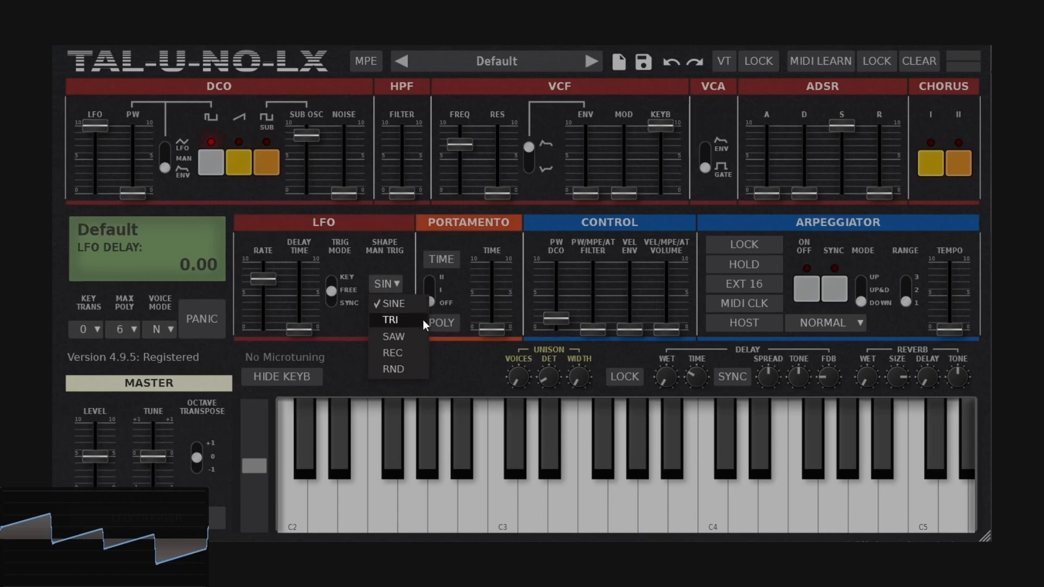
left_click(396, 355)
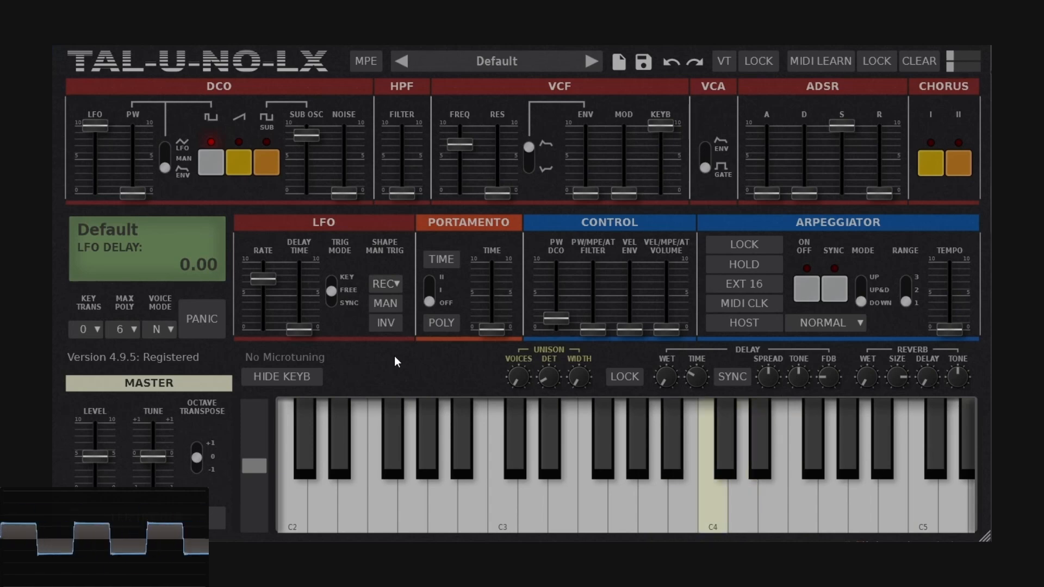
left_click_drag(262, 278, 273, 206)
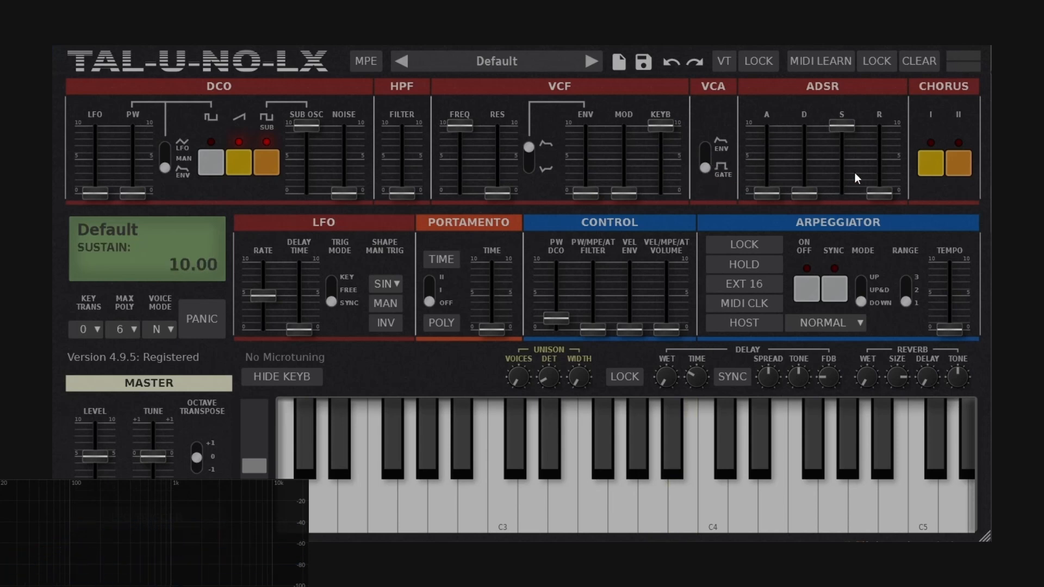
Switch the VCA to ENV mode and set attack to 4.59, sustain to about 5 and release to 4.78.
left_click(710, 151)
left_click_drag(779, 188, 791, 158)
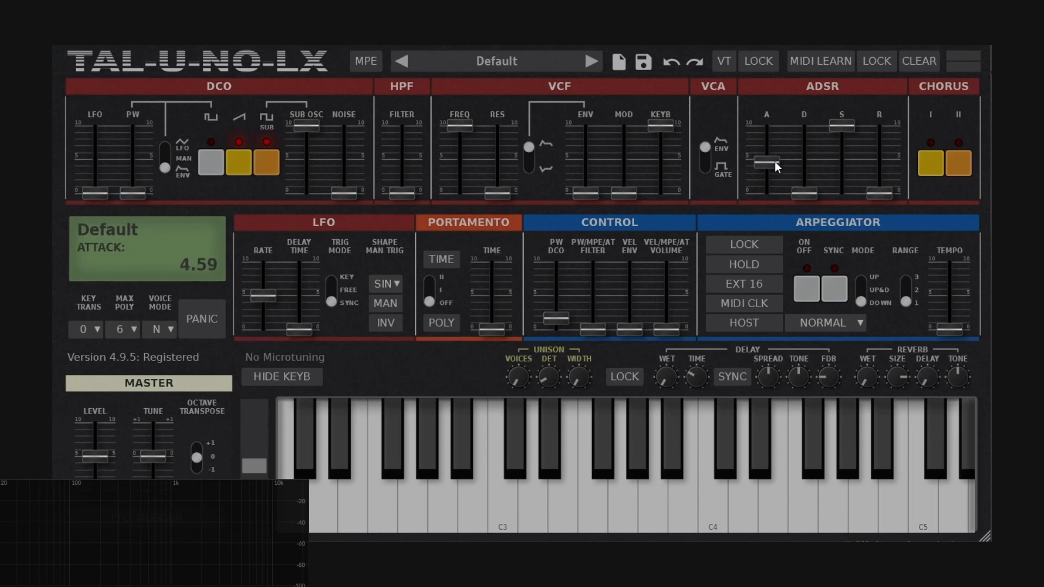
left_click_drag(838, 131, 843, 159)
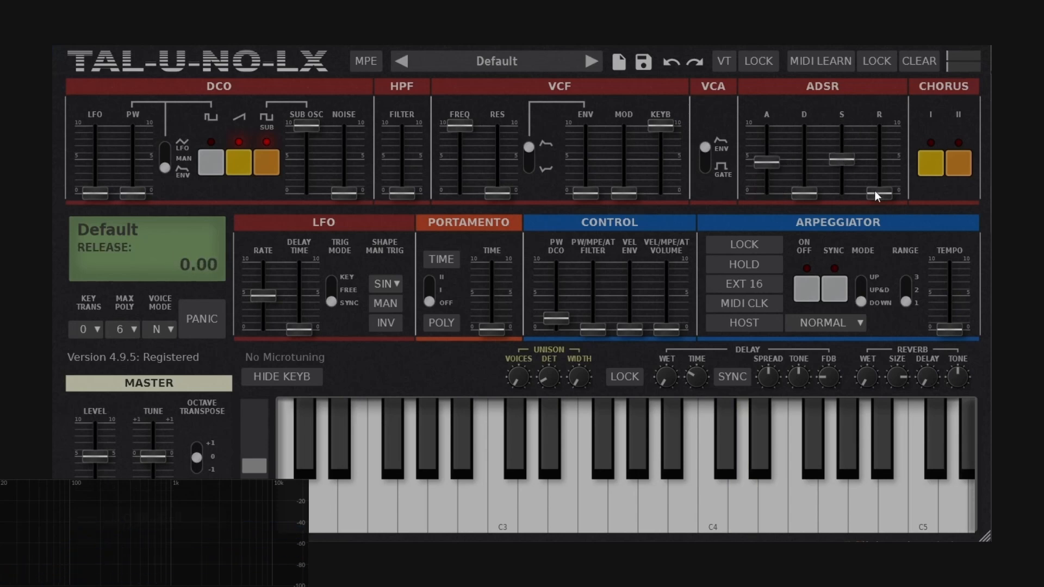
left_click_drag(875, 190, 882, 160)
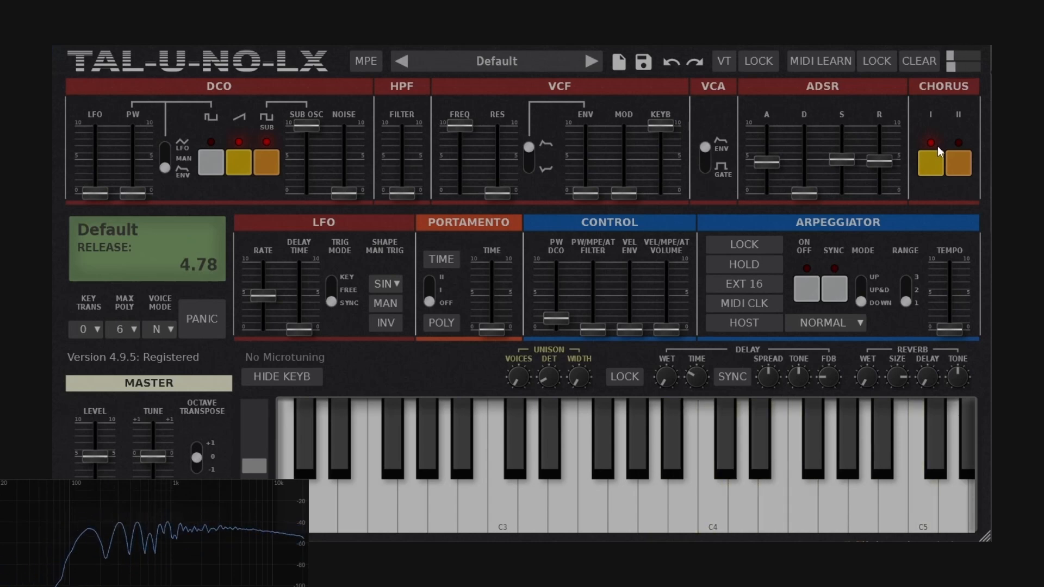
Set the VCA to GATE, lower the filter frequency to about 9, and return the VCA to ENV.
left_click(707, 165)
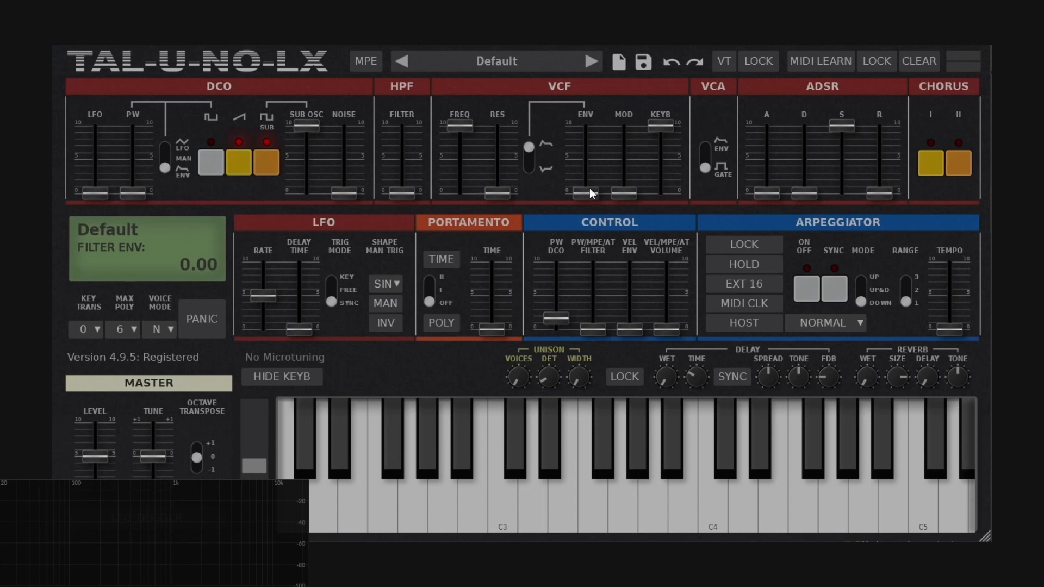
mouse_move(590, 188)
left_mouse_down()
mouse_move(596, 112)
mouse_move(599, 193)
left_mouse_up()
mouse_move(460, 126)
left_mouse_down()
mouse_move(471, 173)
mouse_move(472, 138)
left_mouse_up()
left_click(705, 148)
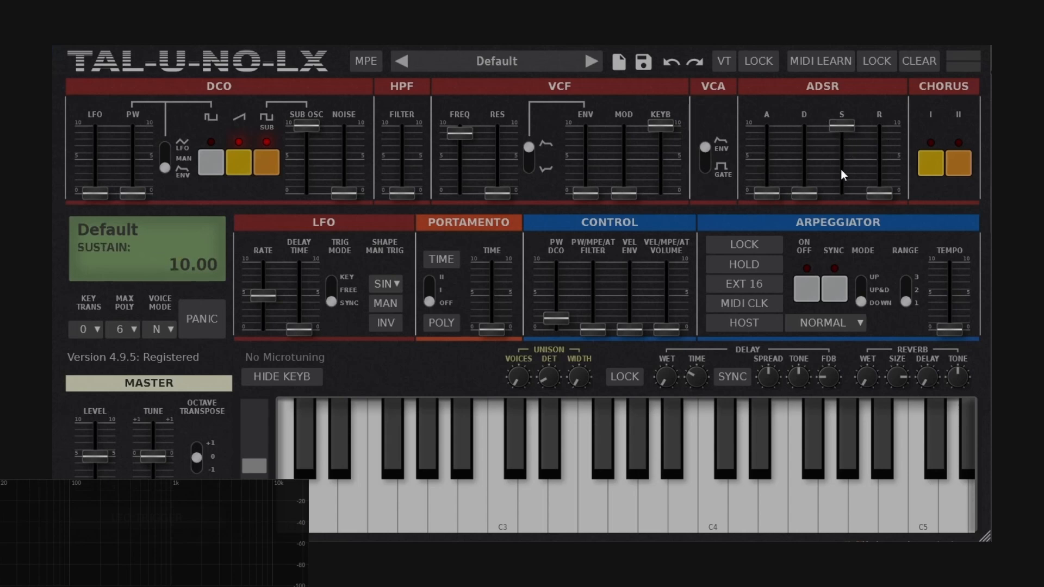
mouse_move(585, 194)
left_mouse_down()
mouse_move(583, 148)
mouse_move(584, 194)
left_mouse_up()
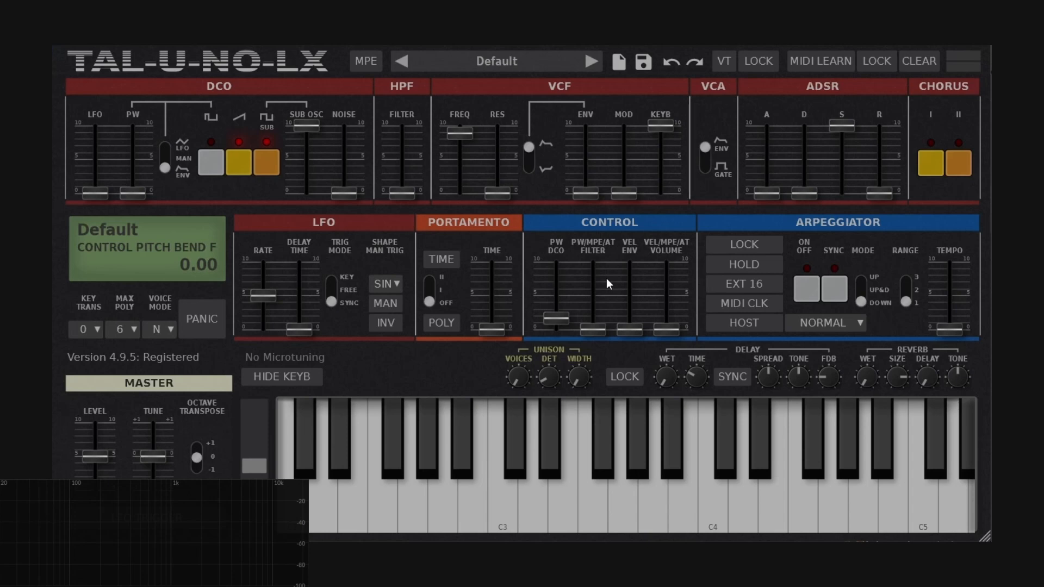
Set the VCA to GATE and shape the envelope with attack about 6, decay about 0.7 and release 4.78.
left_click(706, 168)
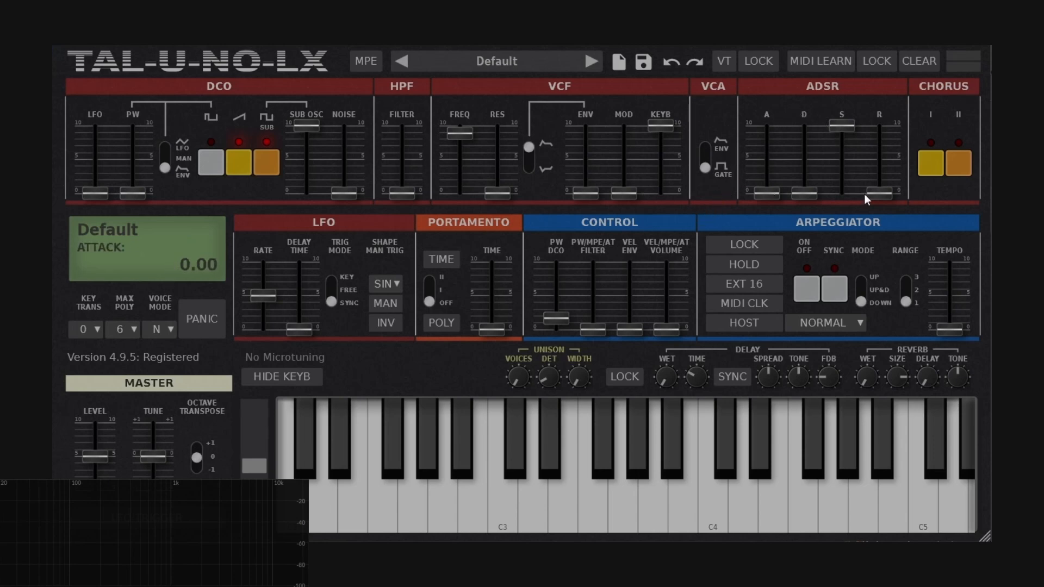
left_click_drag(771, 181, 775, 146)
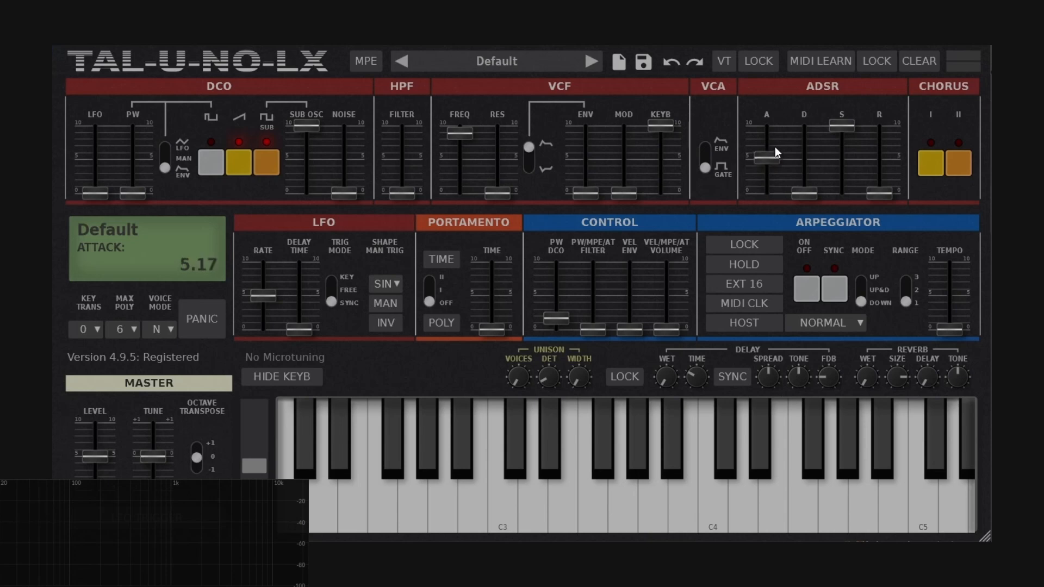
left_click_drag(808, 192, 818, 185)
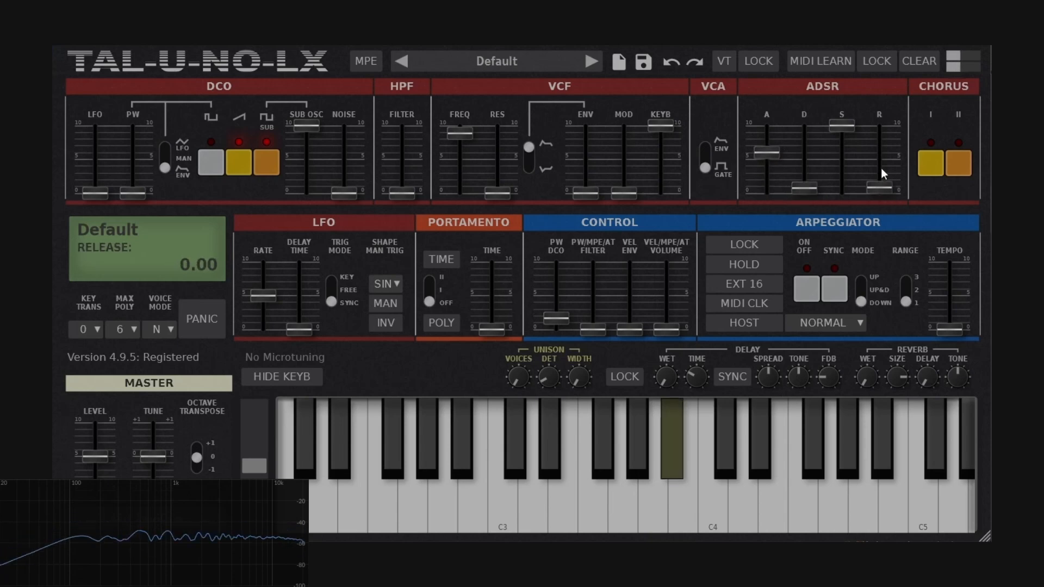
left_click_drag(881, 169, 876, 144)
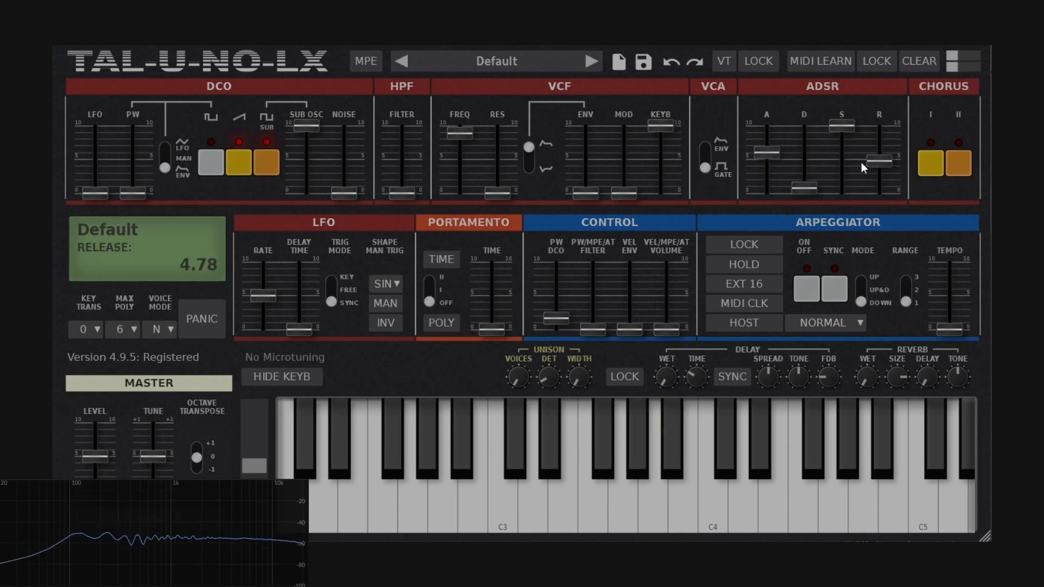
Set the filter envelope amount to 6.70 and the filter frequency to about 5, and adjust the resonance and attack slightly.
left_click_drag(585, 188, 585, 147)
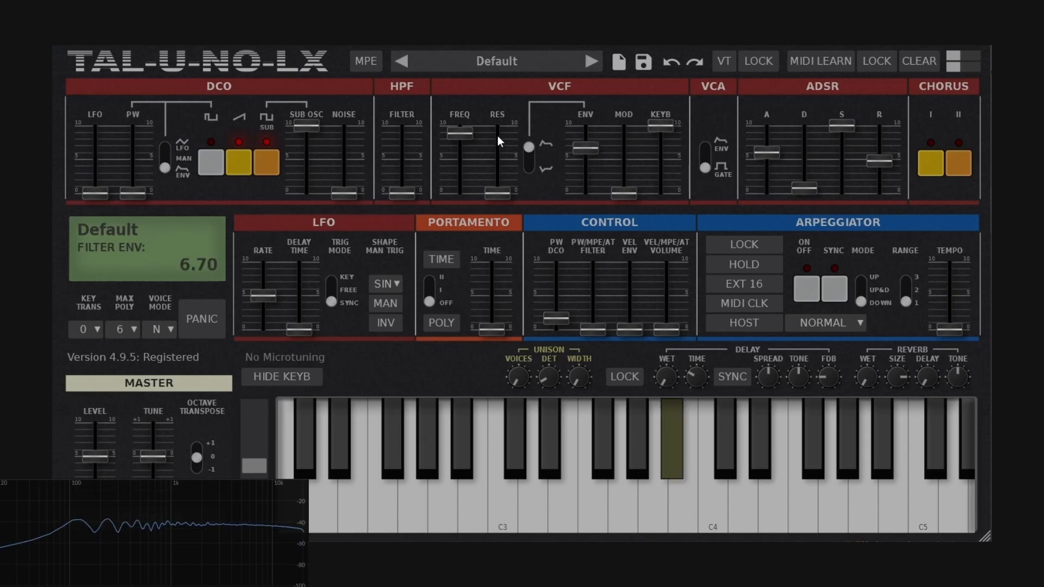
mouse_move(460, 133)
left_mouse_down()
mouse_move(462, 175)
mouse_move(466, 152)
left_mouse_up()
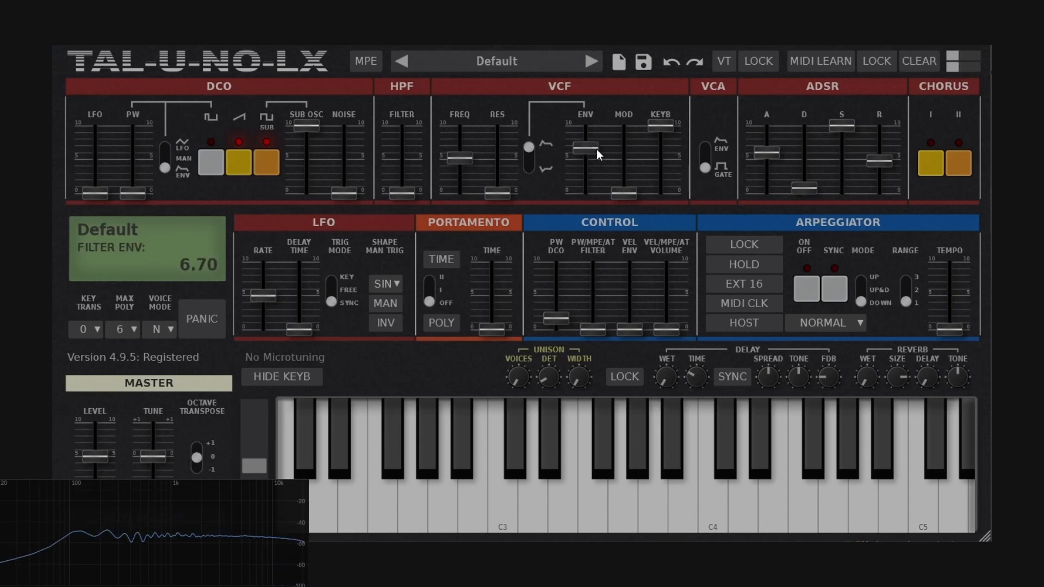
left_click_drag(502, 190, 499, 182)
left_click_drag(775, 145, 772, 143)
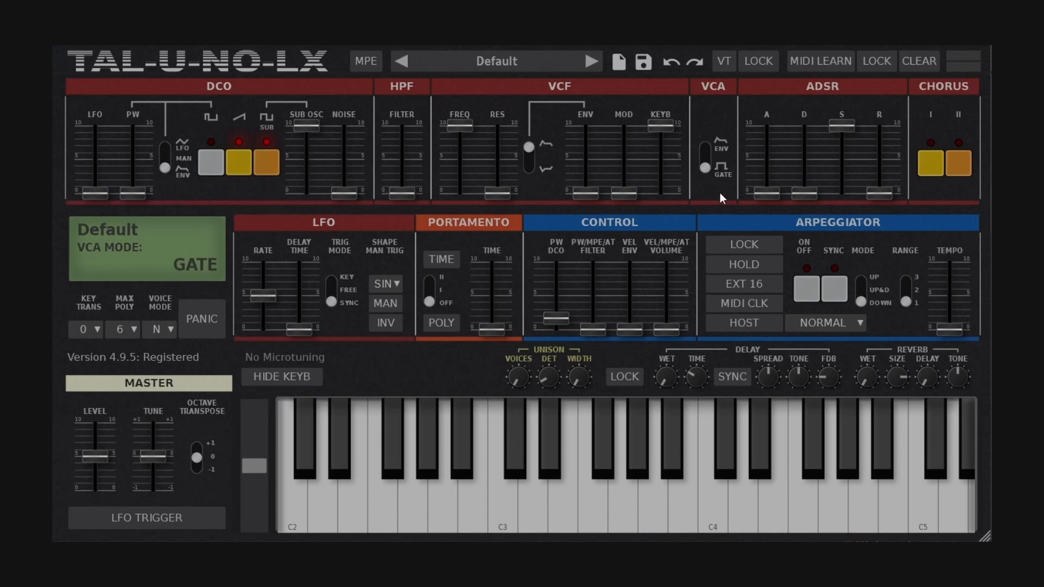
Switch the VCA to ENV mode and lower the sustain to 0, keeping attack at 0.
left_click(707, 145)
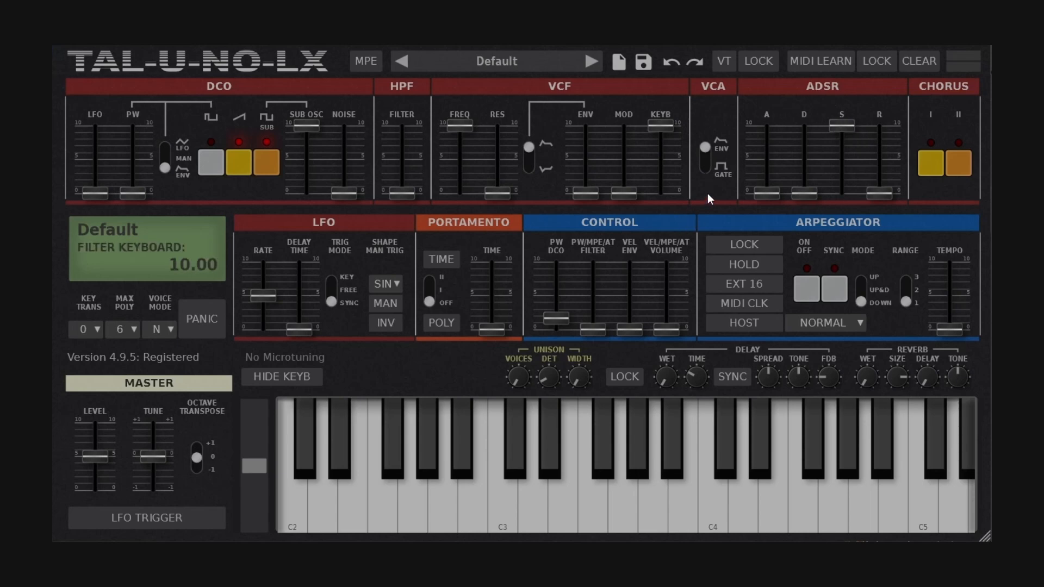
left_click_drag(844, 127, 846, 211)
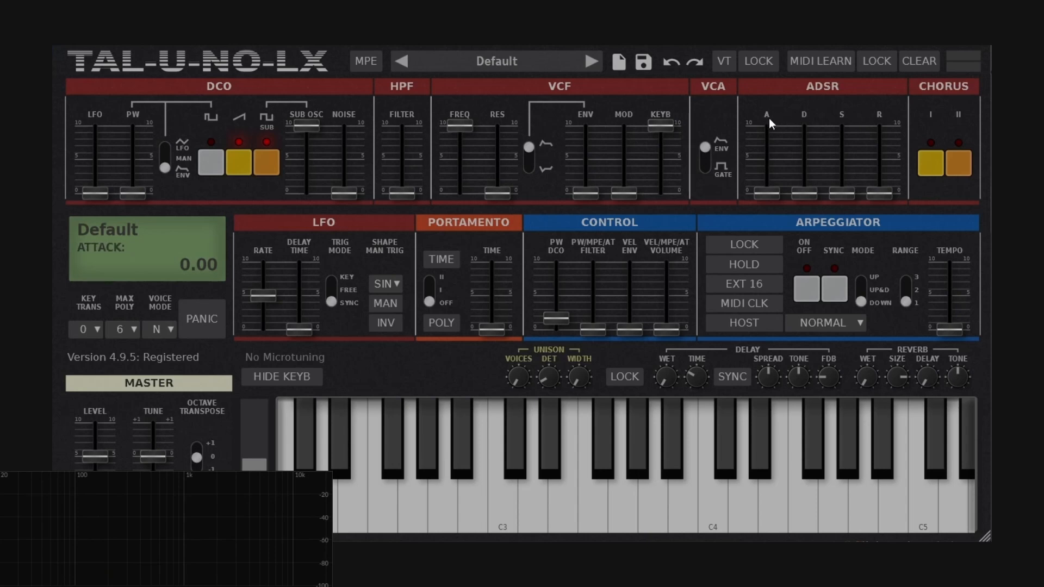
left_click_drag(765, 192, 814, 200)
mouse_move(846, 189)
left_mouse_down()
mouse_move(853, 138)
mouse_move(849, 199)
left_mouse_up()
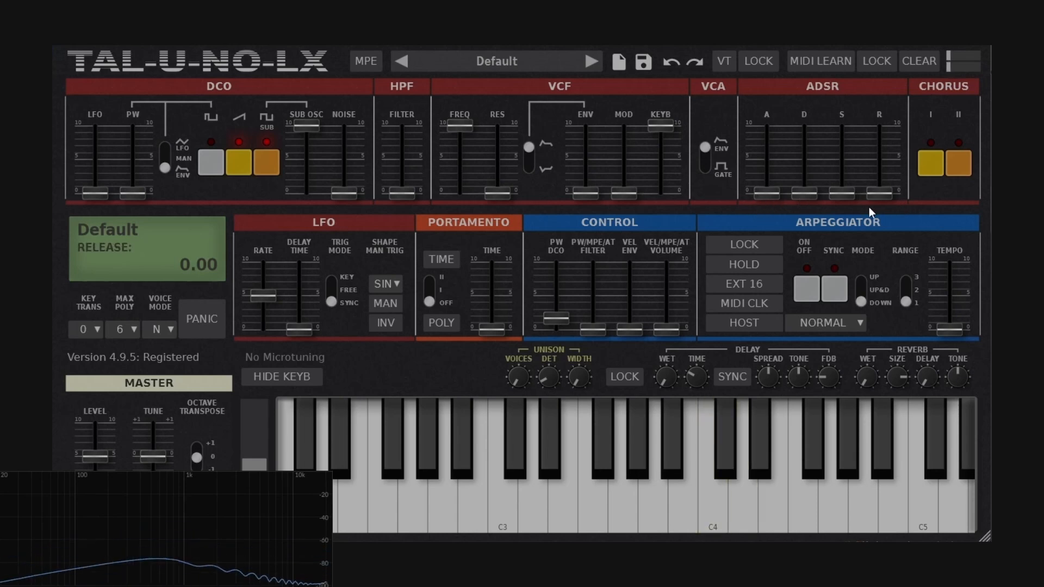
Compare attack times of about 6 and 2.02, and set the attack to 7.95.
left_click_drag(773, 197, 769, 154)
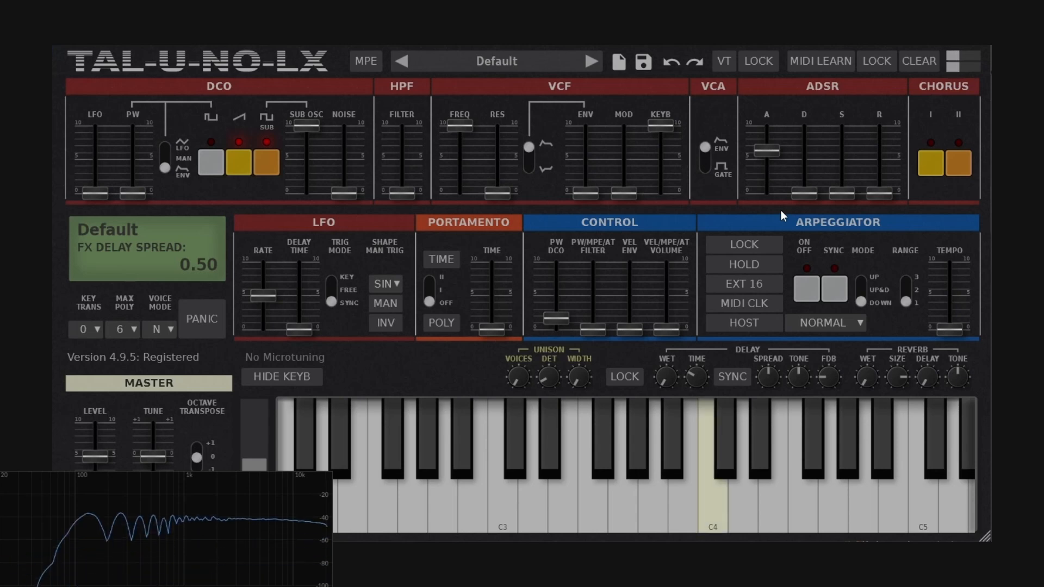
left_click_drag(765, 151, 782, 183)
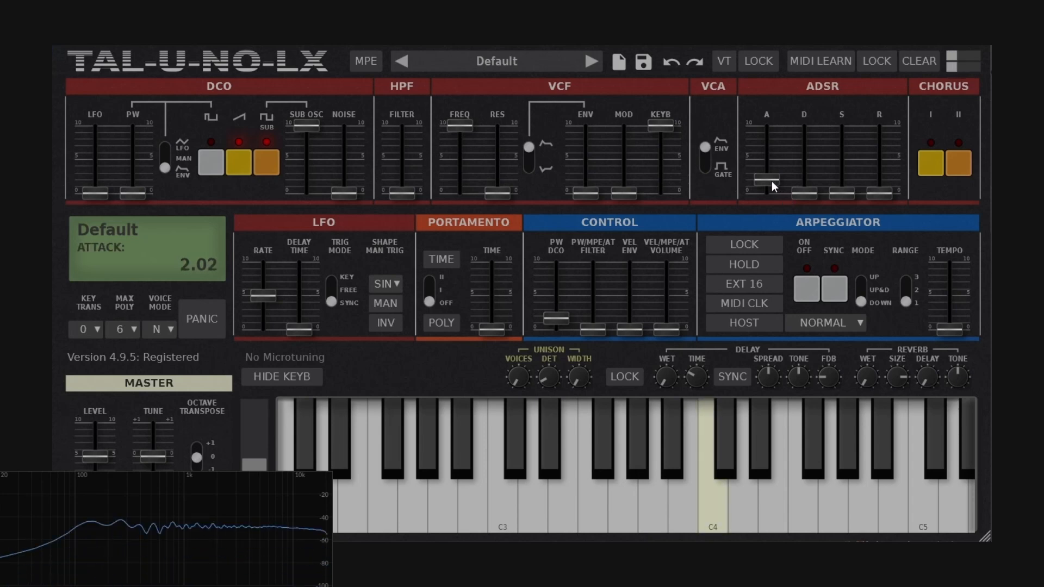
left_click_drag(771, 181, 782, 142)
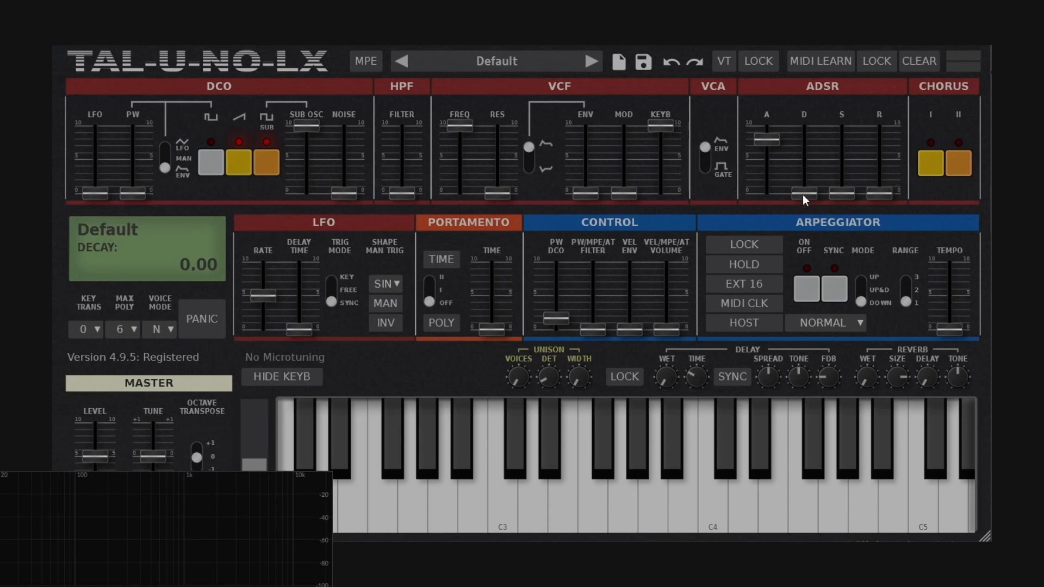
Raise the decay to 8.04 and the attack to about 8.5, playing C4 to hear the envelope.
left_click_drag(804, 190, 814, 146)
left_click(715, 501)
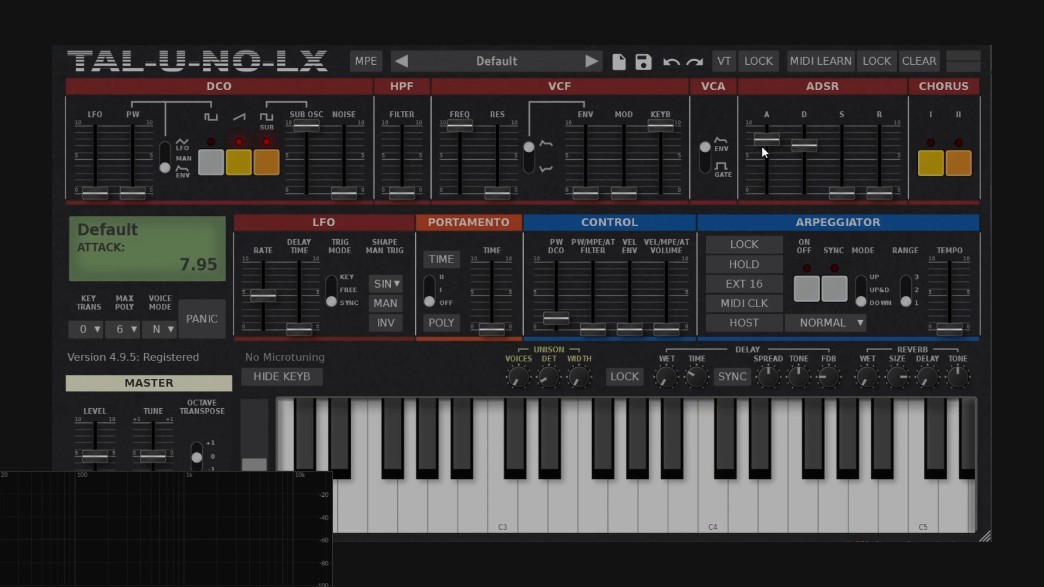
left_click_drag(762, 145, 801, 138)
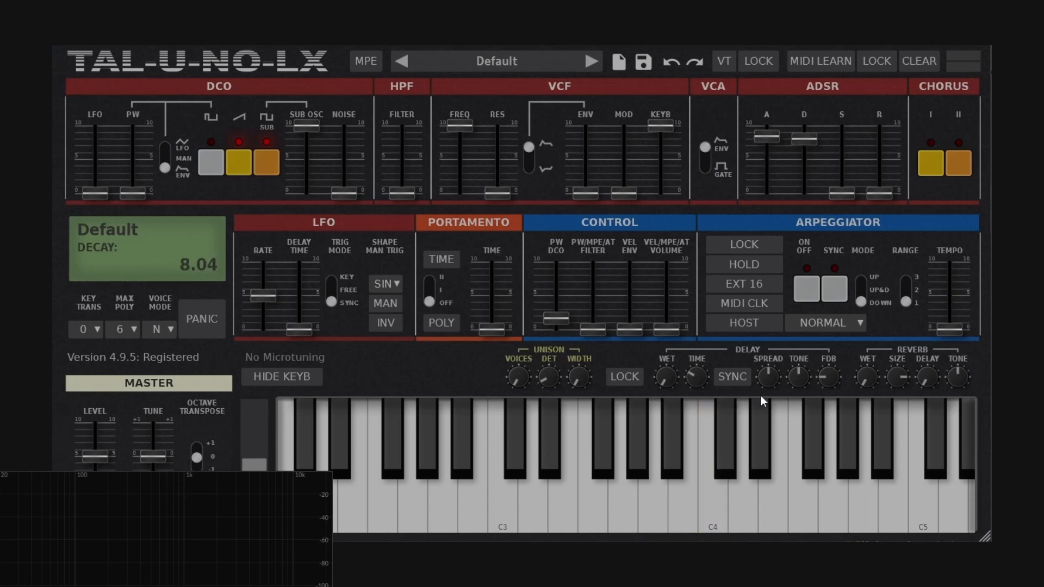
left_click(713, 515)
Set the sustain successively to 4.69, 2.58, 2.01 and 1.53, playing C4 between the changes.
left_click_drag(842, 192, 854, 159)
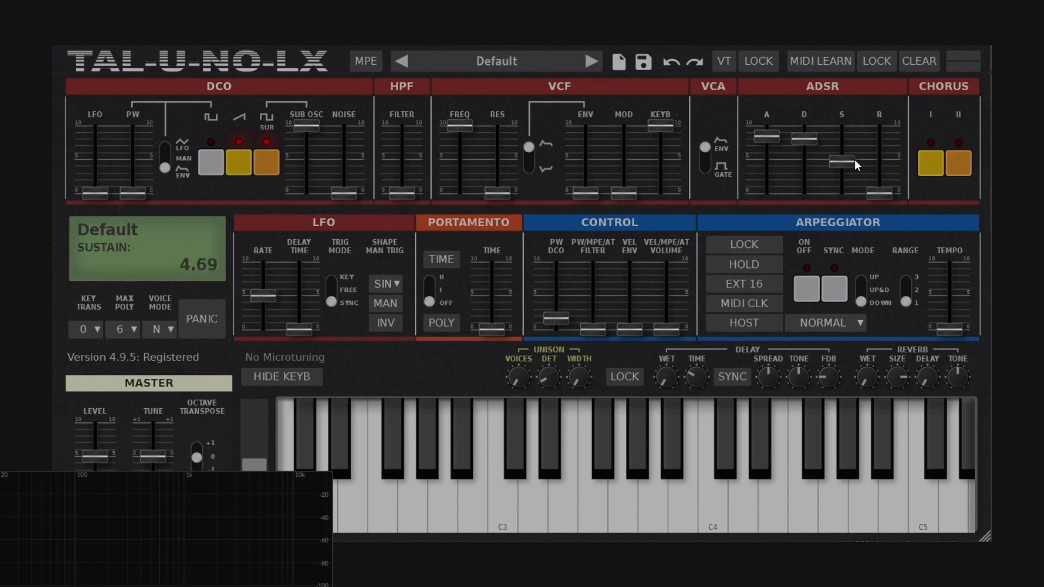
left_click(713, 512)
left_click_drag(846, 164, 851, 177)
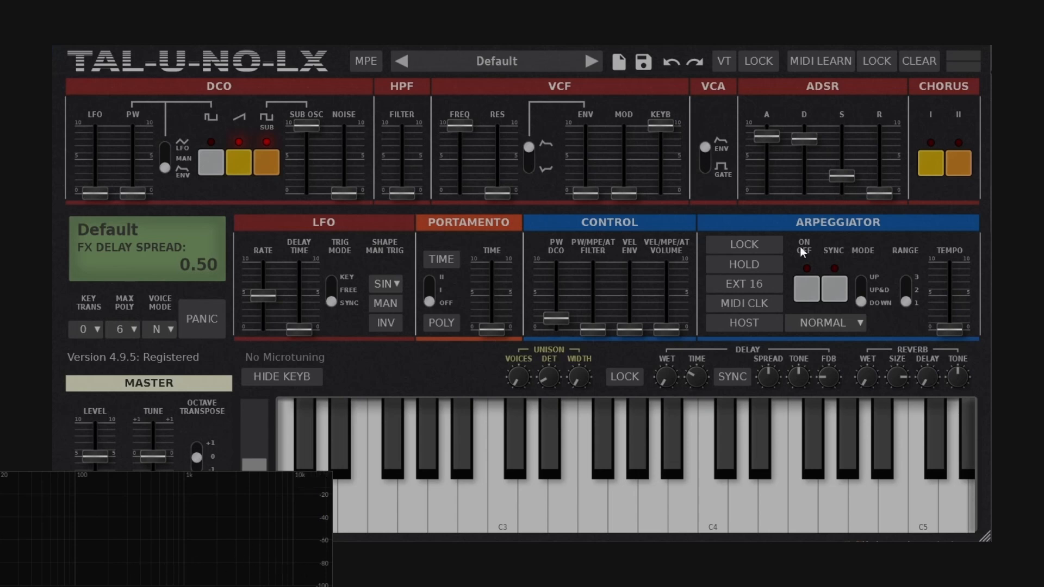
left_click(718, 511)
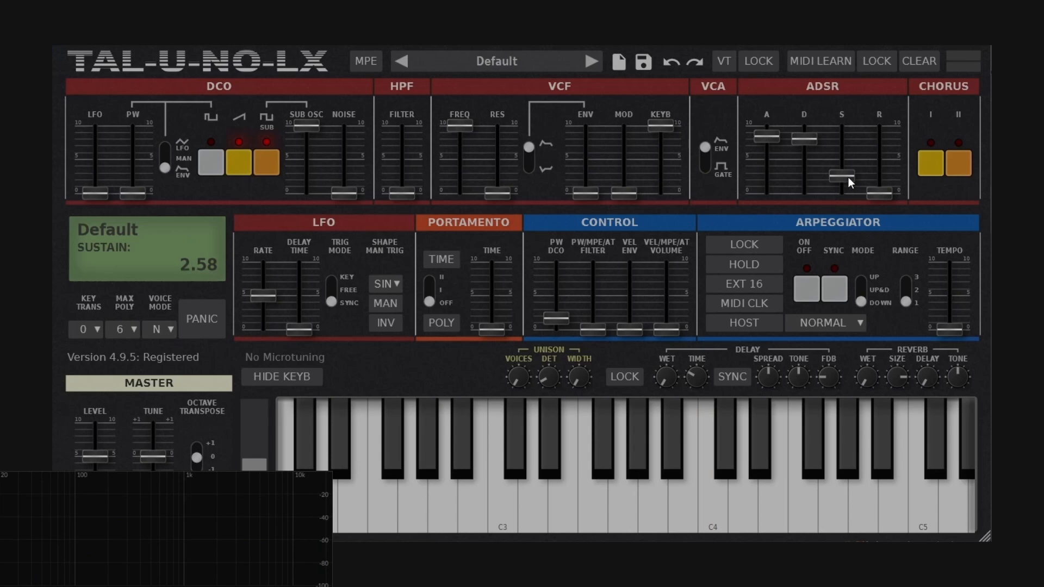
left_click_drag(849, 179, 851, 182)
left_click(722, 521)
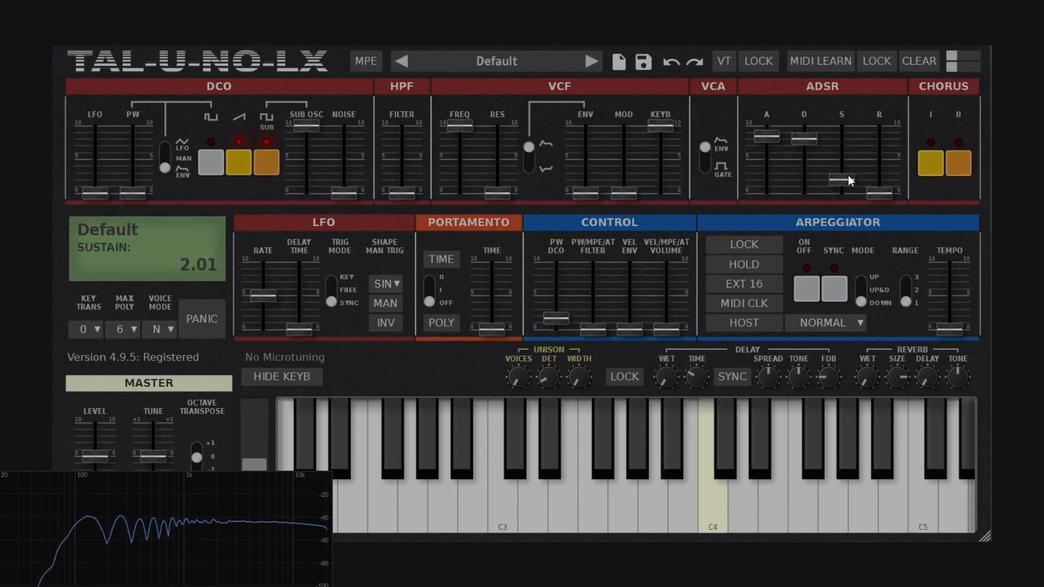
mouse_move(850, 176)
left_mouse_down()
mouse_move(859, 146)
mouse_move(847, 155)
mouse_move(850, 182)
left_mouse_up()
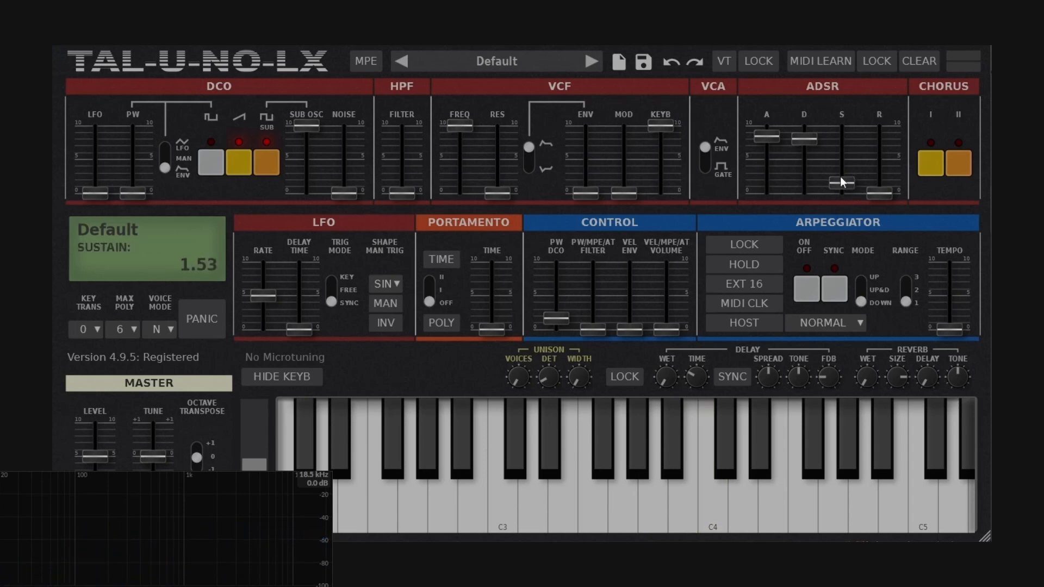
Raise the sustain to 10, vary the decay, and play C4 to hear their interaction.
left_click_drag(842, 181, 851, 89)
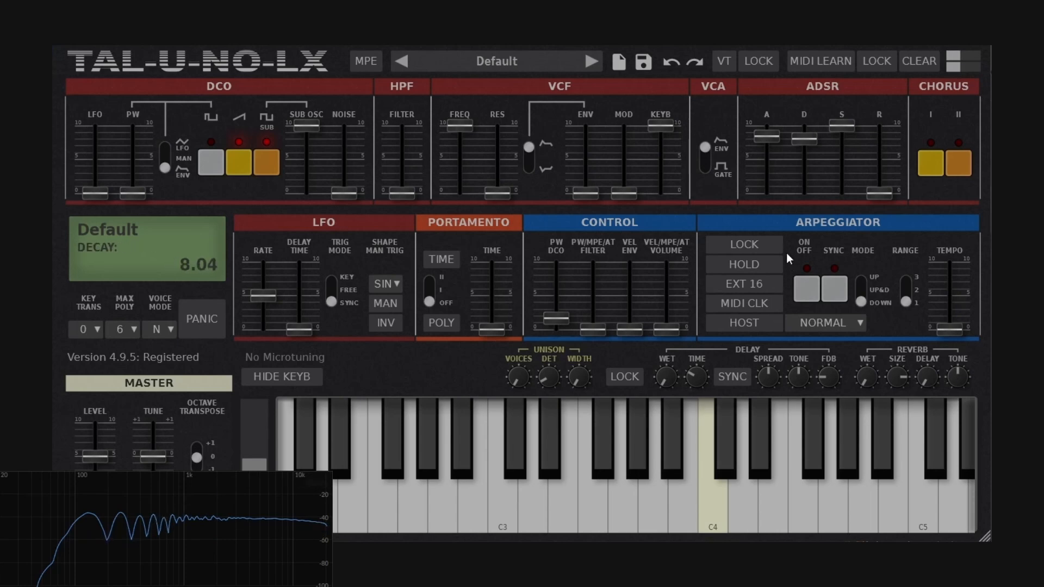
left_click_drag(805, 140, 805, 171)
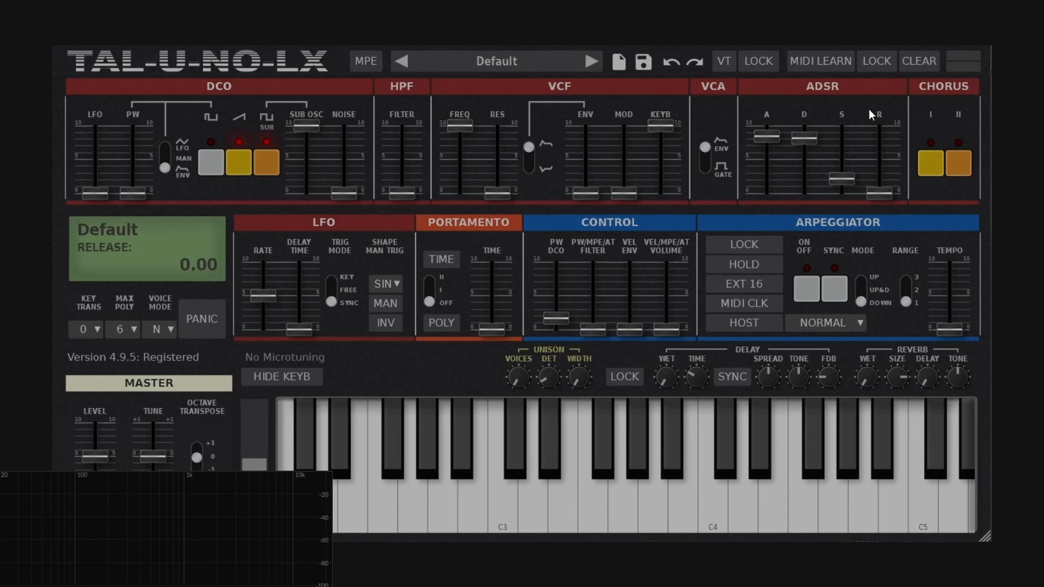
left_click(719, 514)
Set the sustain to about 5 and the release to about 8, and lower the sustain again.
left_click_drag(842, 179, 843, 158)
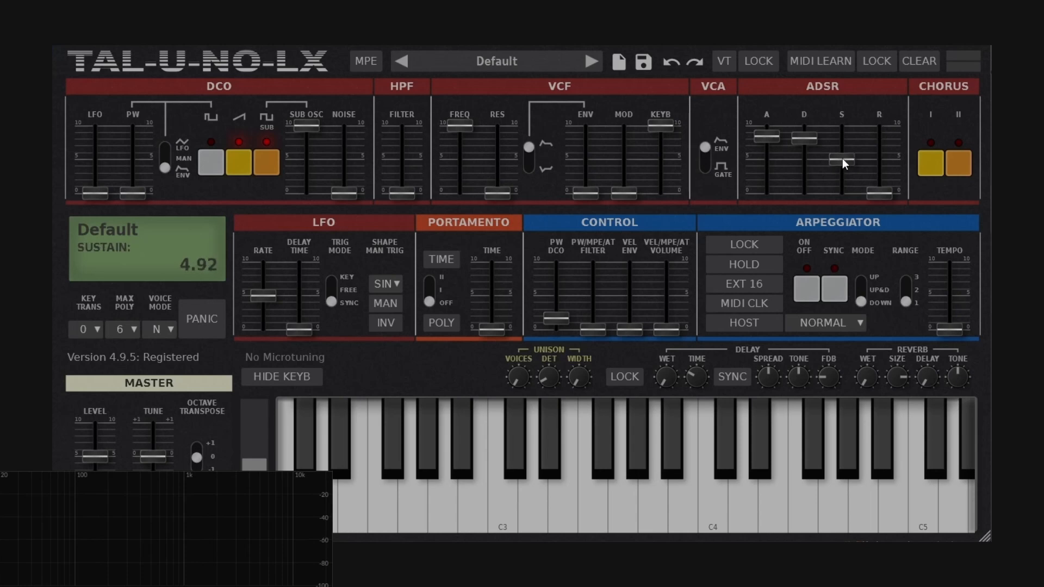
left_click_drag(877, 196, 886, 142)
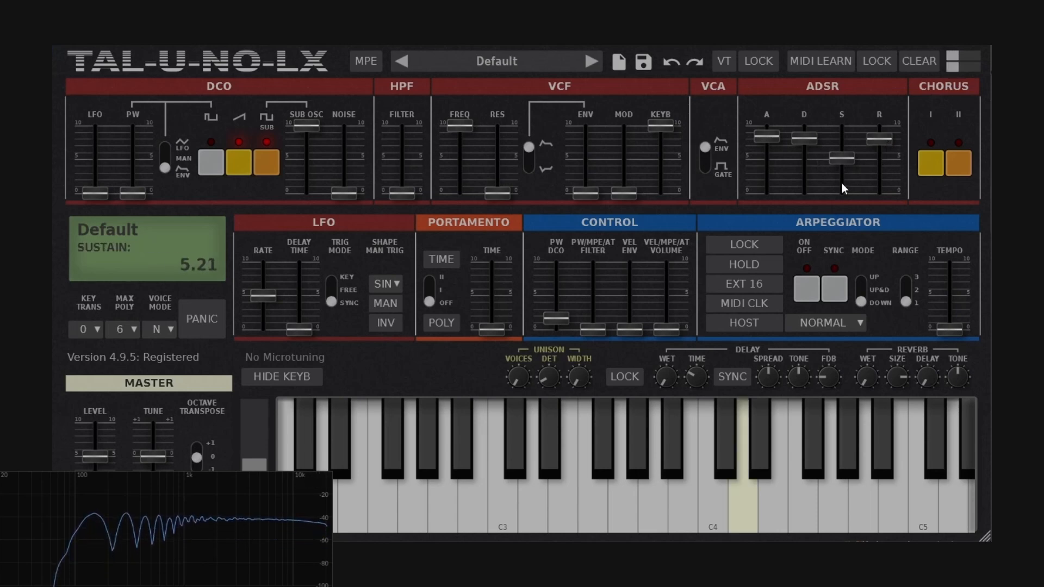
left_click_drag(835, 161, 834, 177)
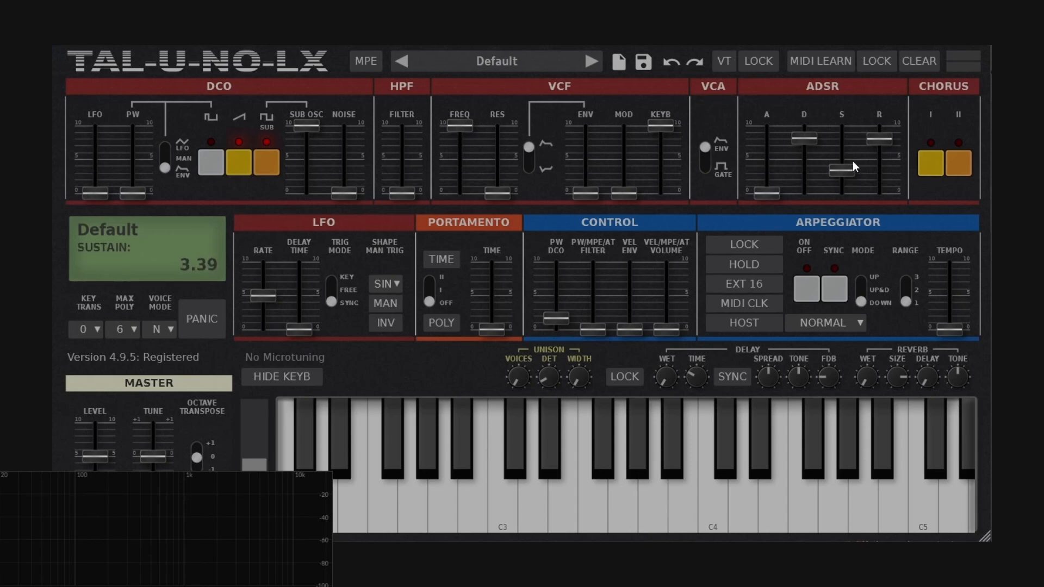
Lower the sustain to 0 and set a short decay of about 2.5.
left_click_drag(849, 167, 850, 204)
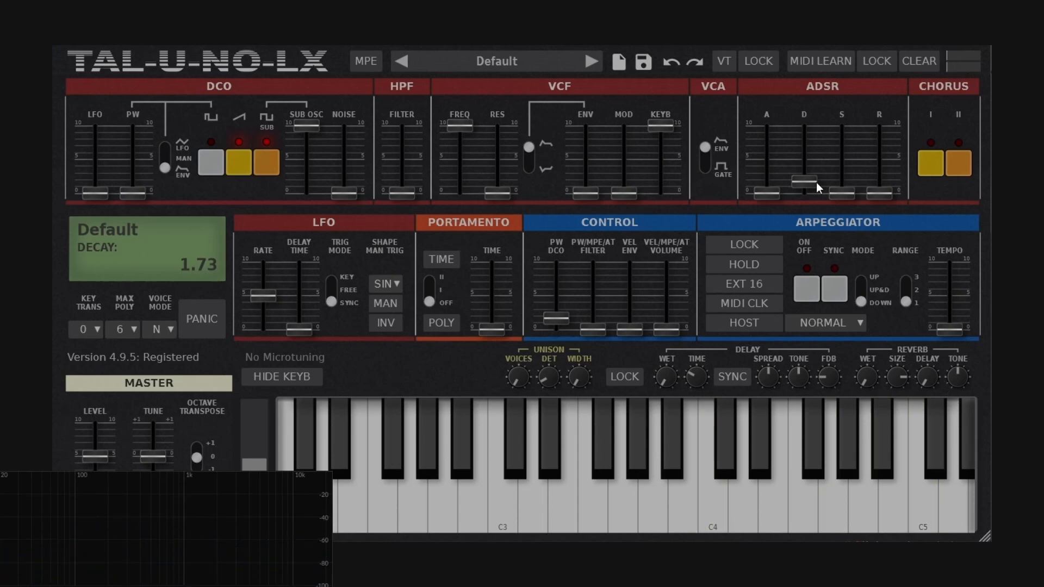
left_click_drag(824, 167, 813, 178)
Turn on Chorus I, add some reverb wet level, and set the decay to 5.17.
left_click(931, 162)
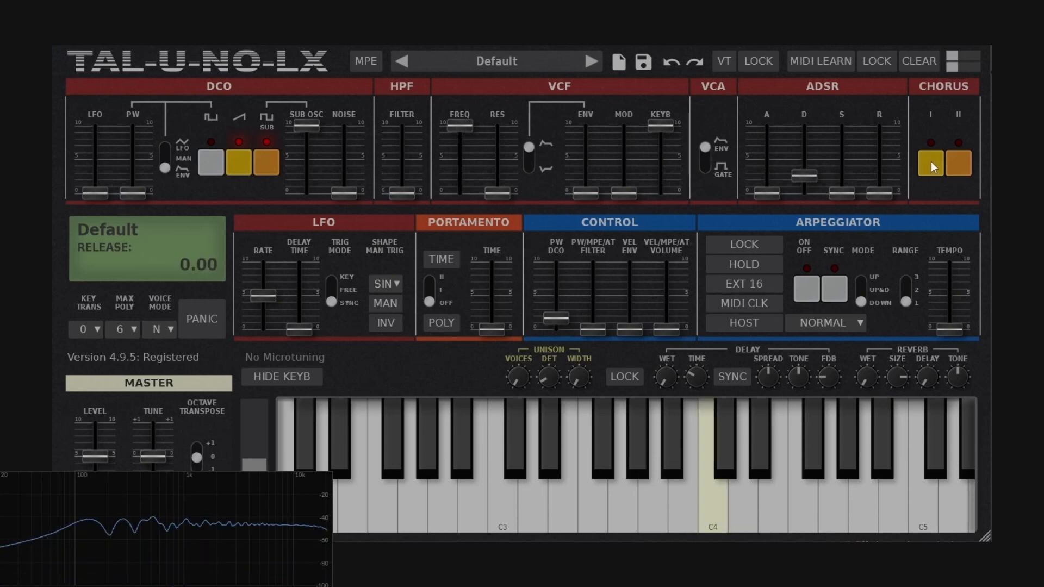
left_click_drag(867, 381, 867, 372)
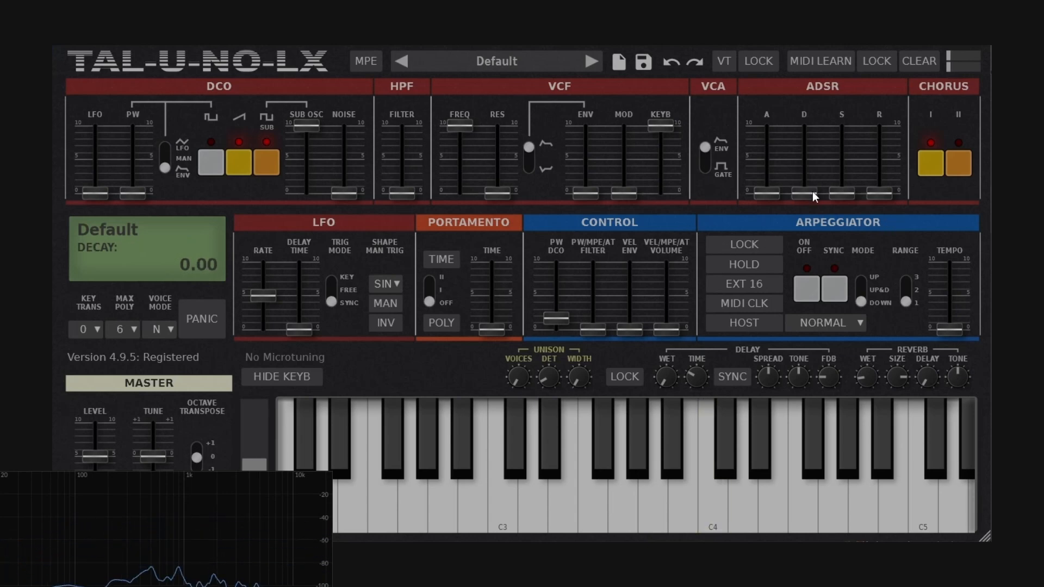
left_click_drag(813, 178, 814, 156)
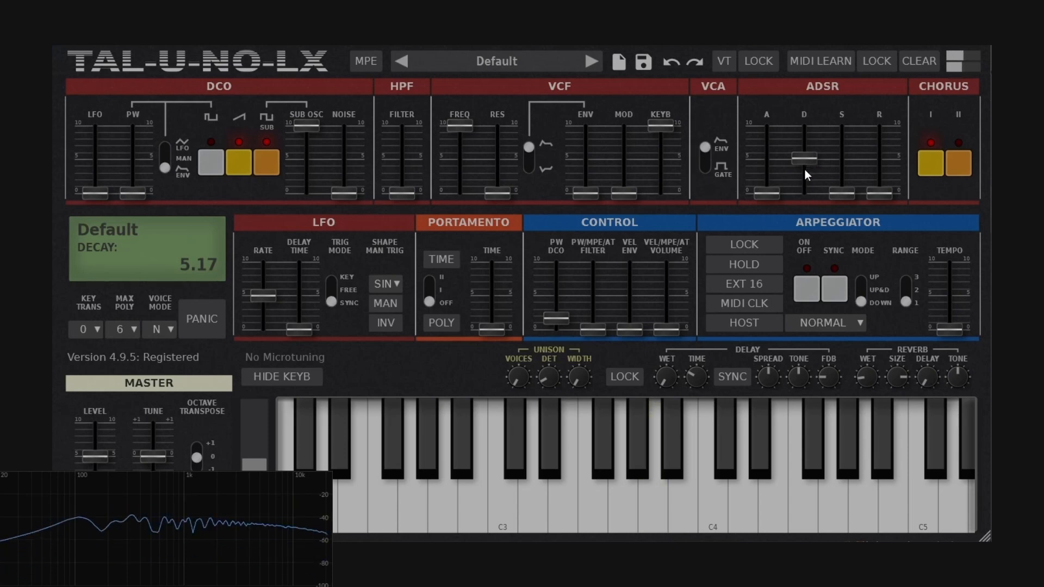
Set release to about 4, decay to 3.45, filter cutoff to 2.54, filter envelope to 10 and resonance to about 2.6.
left_click_drag(884, 191, 883, 135)
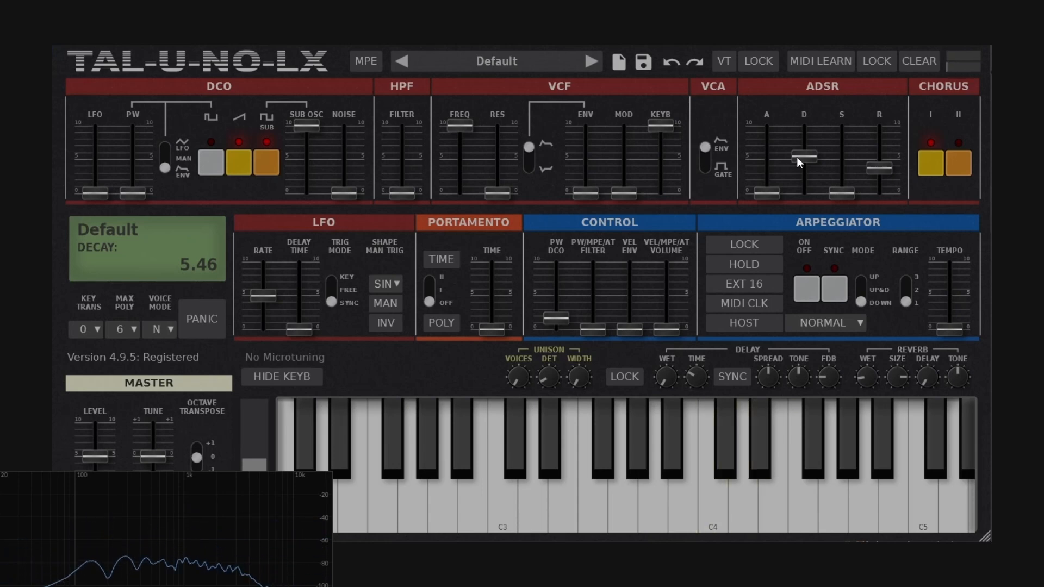
left_click_drag(797, 158, 803, 173)
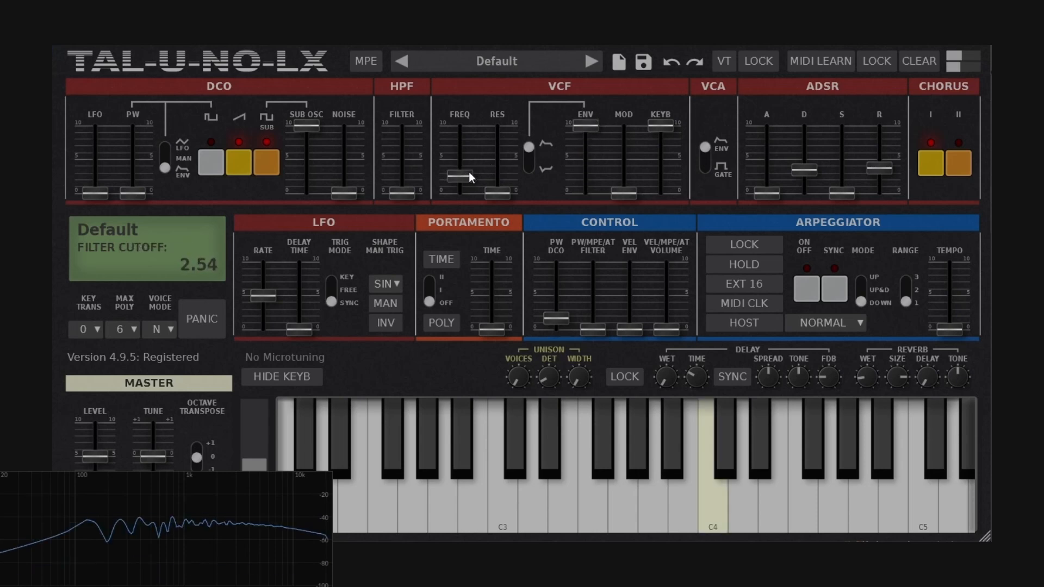
left_click_drag(509, 184, 511, 167)
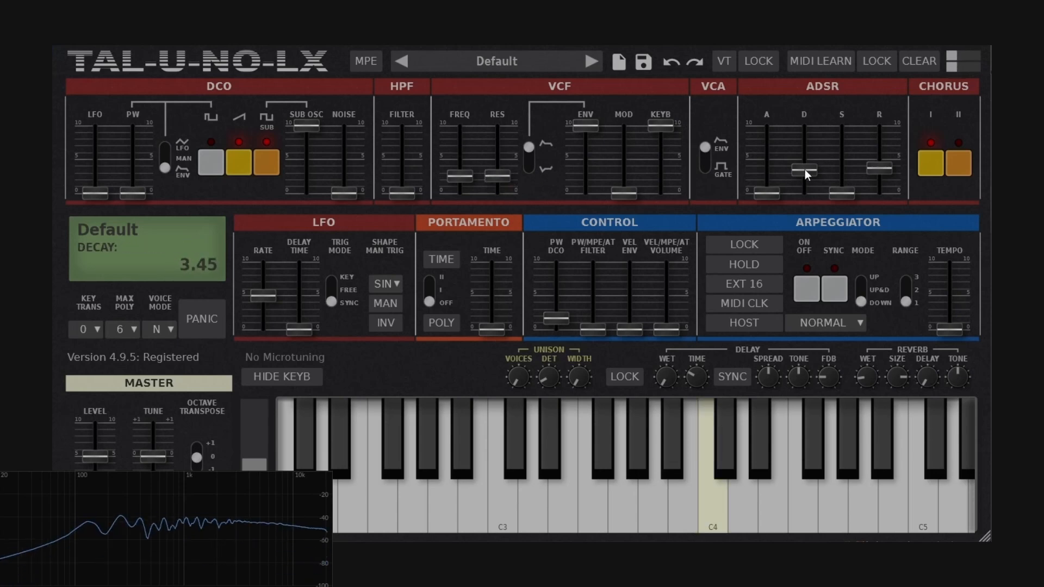
Reshape the ADSR with attack 3.64, decay about 7.3 and sustain about 2.6, and adjust the attack and release.
left_click_drag(805, 170, 807, 145)
left_click_drag(768, 188, 774, 167)
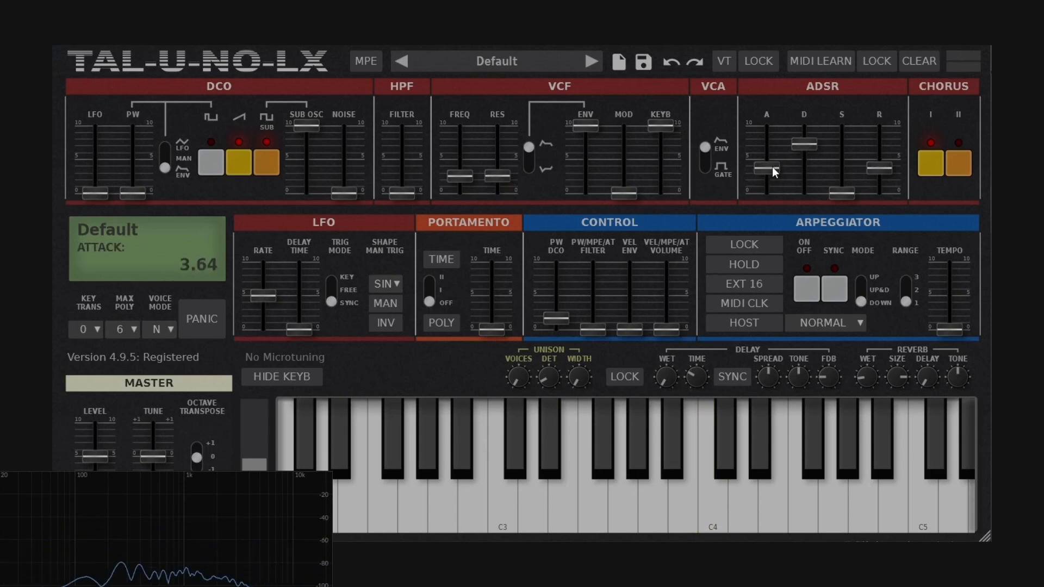
left_click_drag(847, 193, 845, 176)
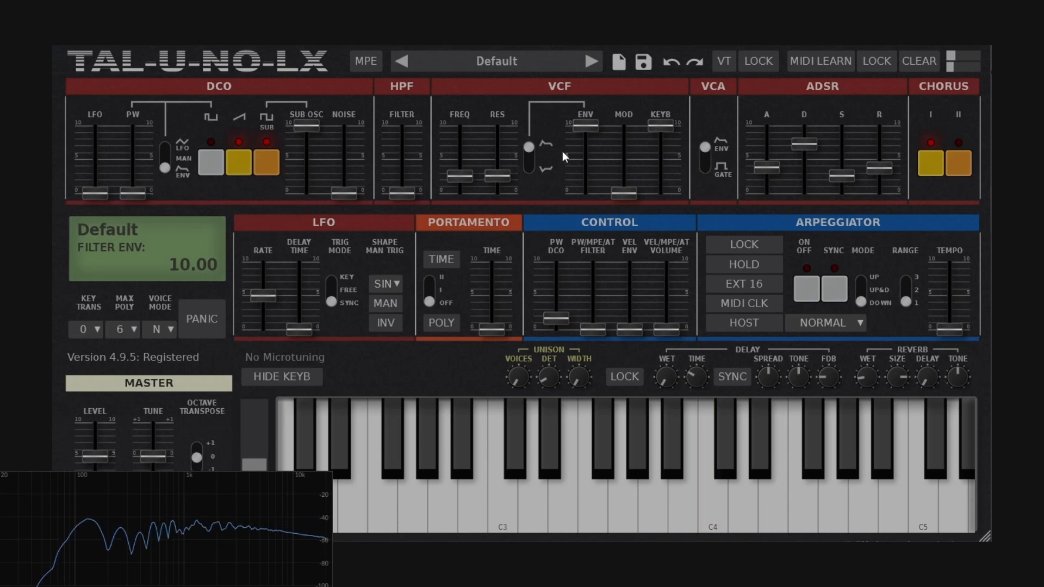
left_click_drag(774, 169, 802, 168)
left_click_drag(885, 166, 886, 174)
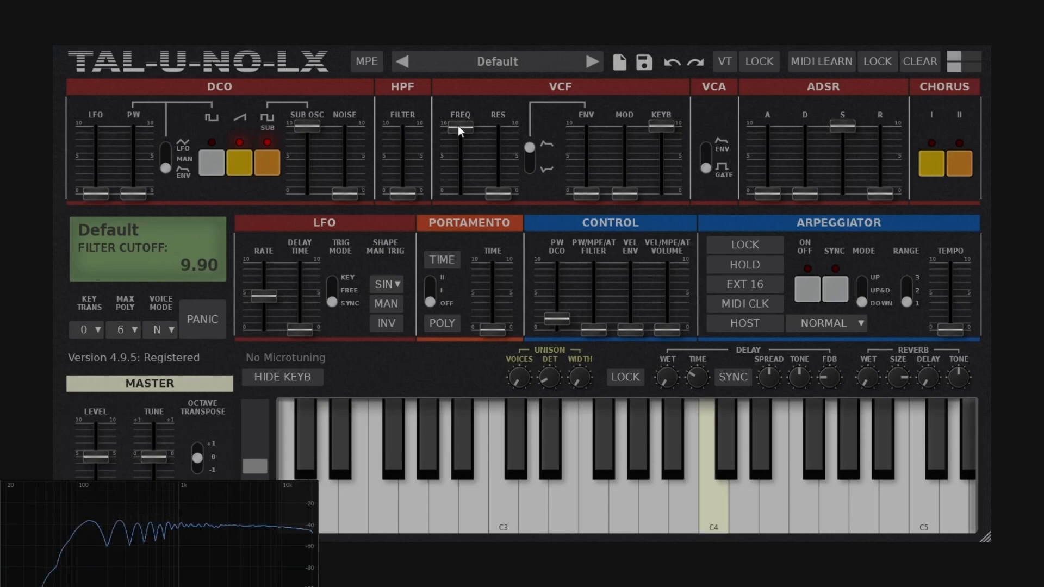
Lower the filter cutoff to 5.32 and raise it slightly to about 5.6 while C4 sounds.
left_click_drag(462, 141, 474, 161)
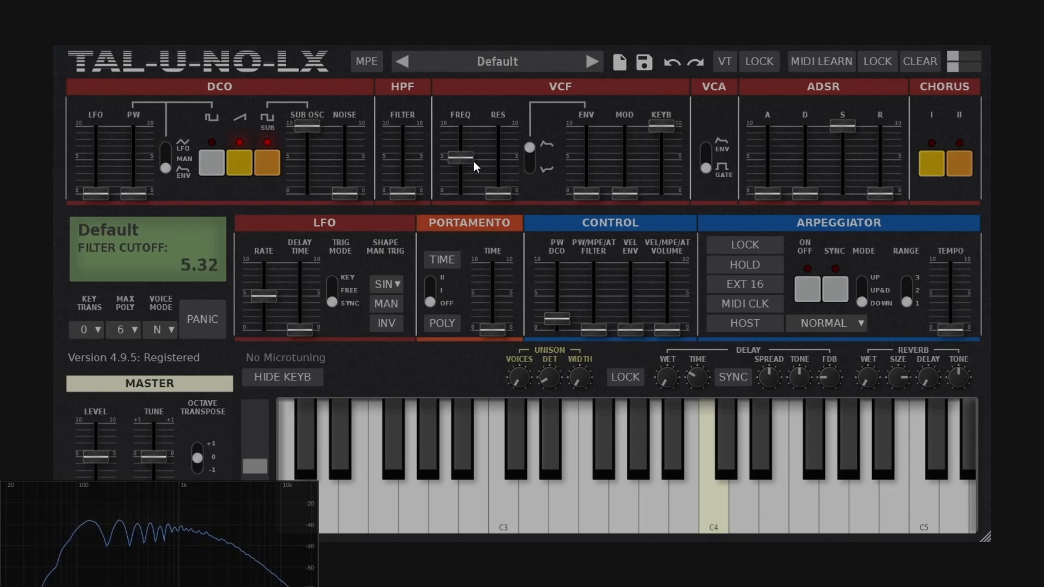
left_click(515, 190)
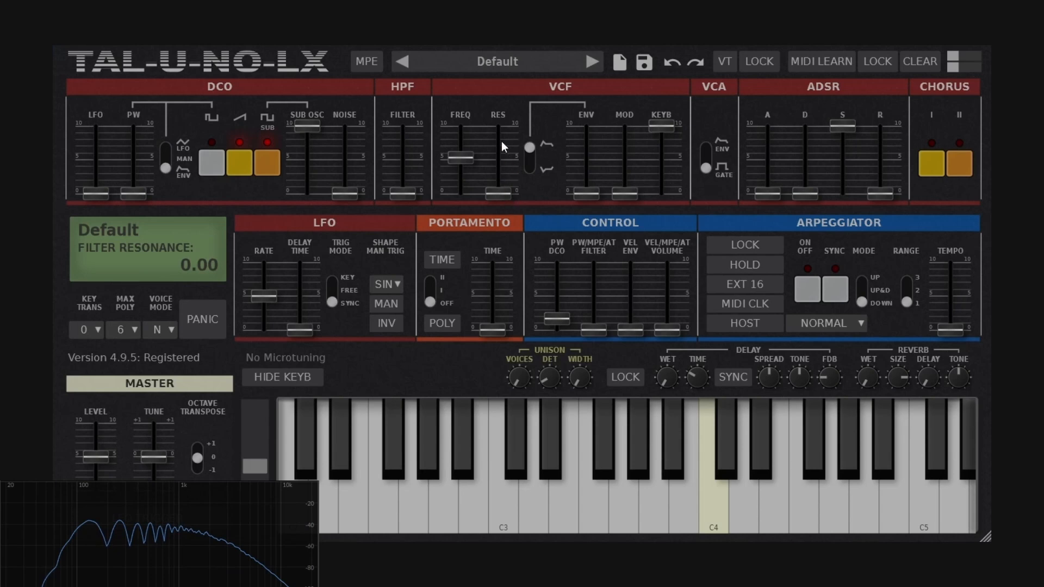
left_click_drag(468, 153, 469, 149)
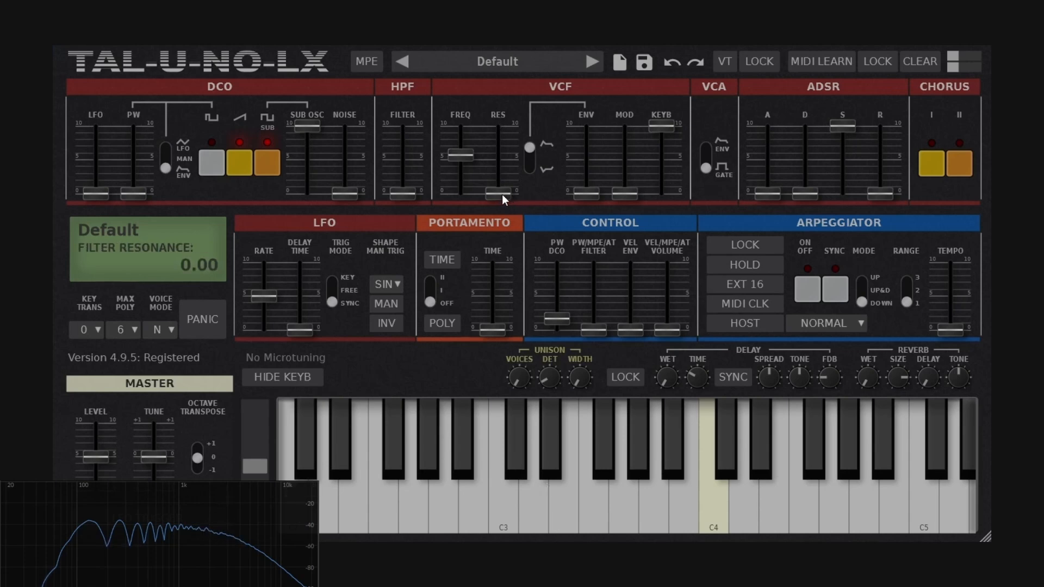
Raise the filter resonance to about 2.7, increase it to 10, and reduce it to about 7.7.
left_click_drag(504, 200, 504, 182)
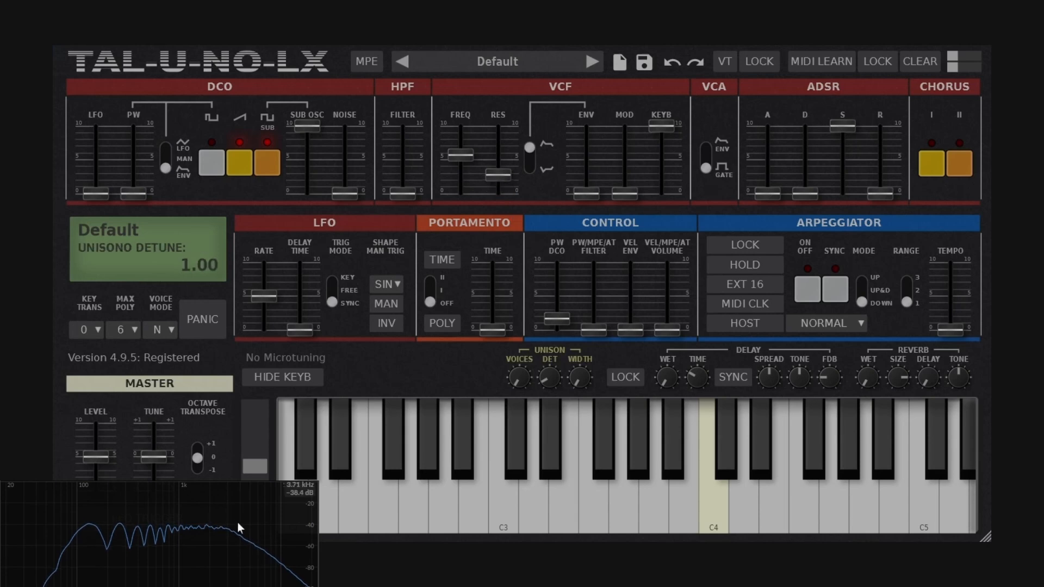
left_click_drag(506, 177, 519, 124)
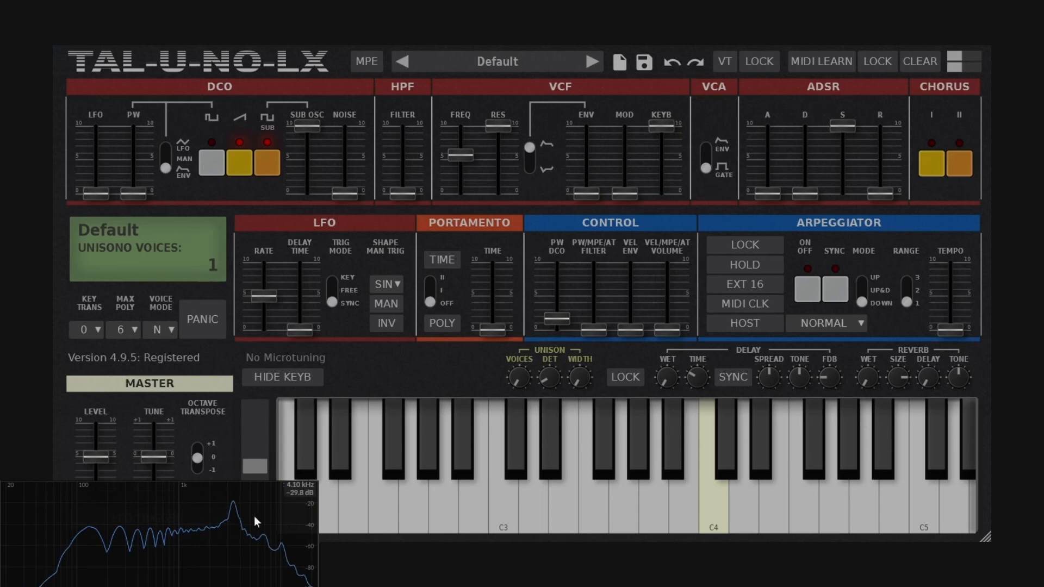
mouse_move(498, 134)
left_mouse_down()
mouse_move(506, 228)
mouse_move(510, 150)
left_mouse_up()
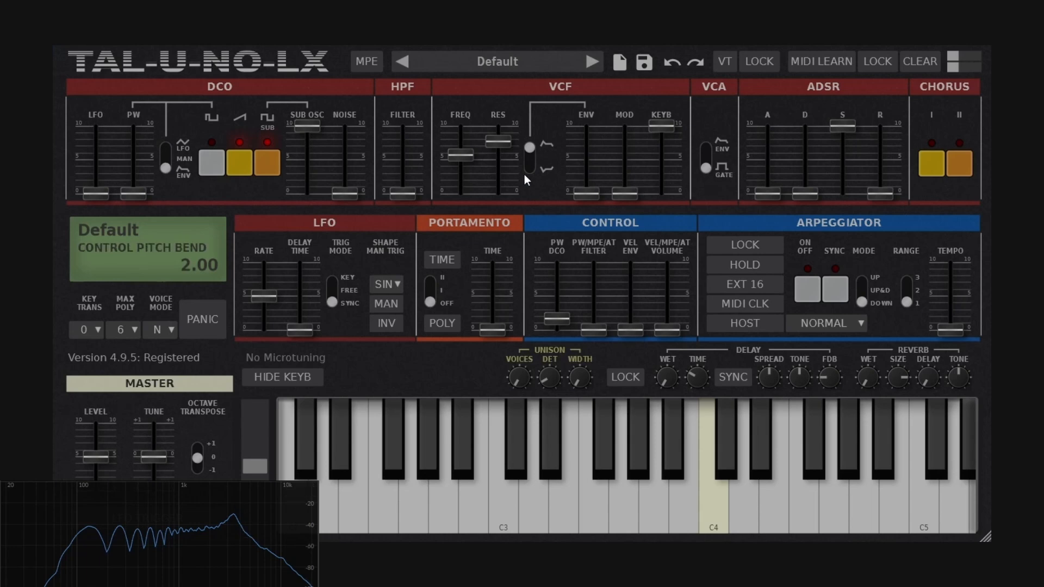
Lower the filter cutoff, return the resonance to 0, and reopen the cutoff to 10.
left_click_drag(464, 158, 507, 242)
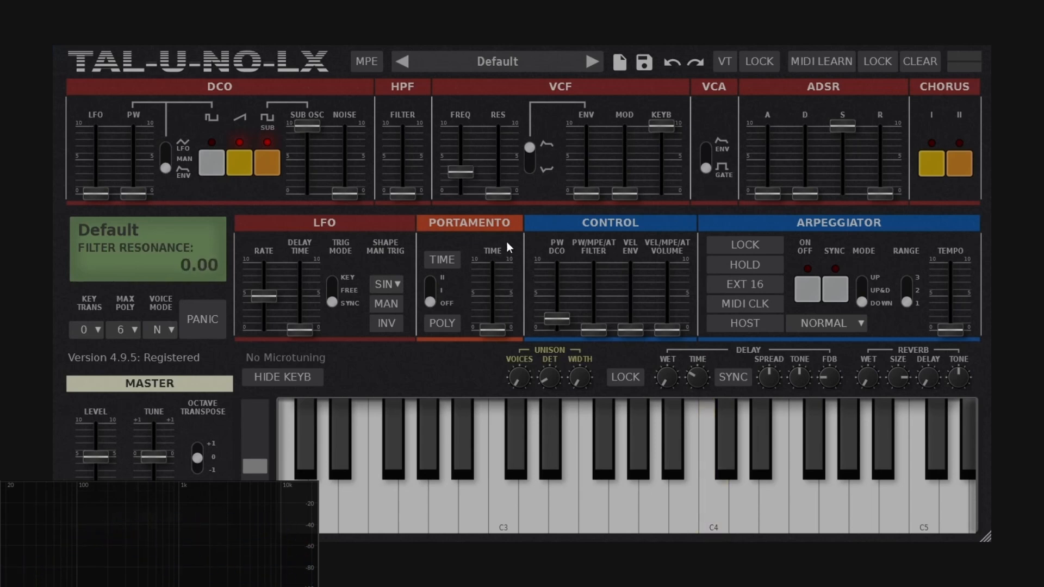
left_click_drag(463, 183, 488, 71)
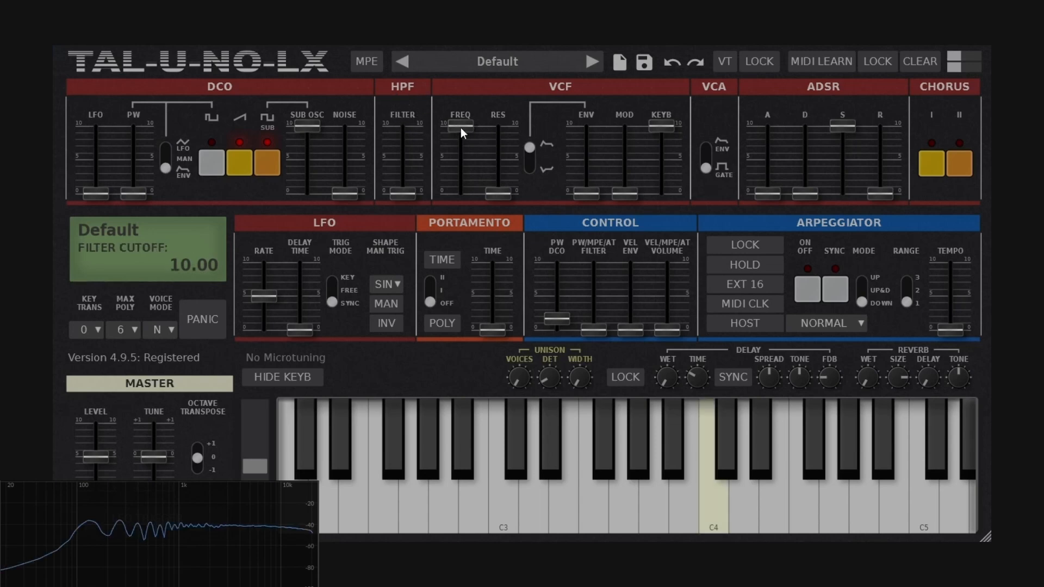
left_click_drag(411, 177, 438, 210)
left_click_drag(460, 126, 497, 111)
Raise the high-pass filter to 10, reduce it to about 6, and return it to 0.
left_click_drag(404, 192, 403, 124)
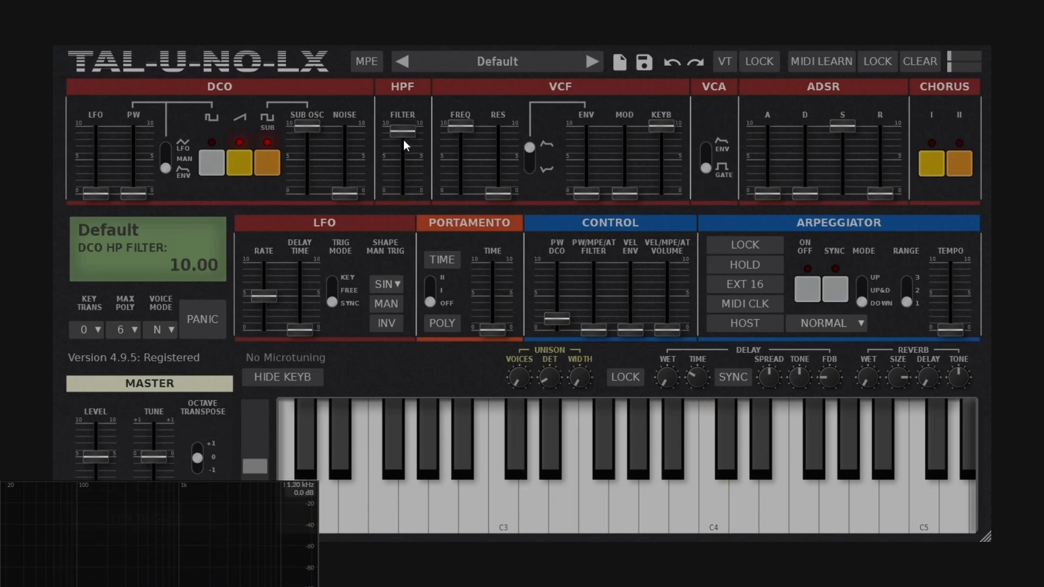
left_click_drag(404, 125, 405, 153)
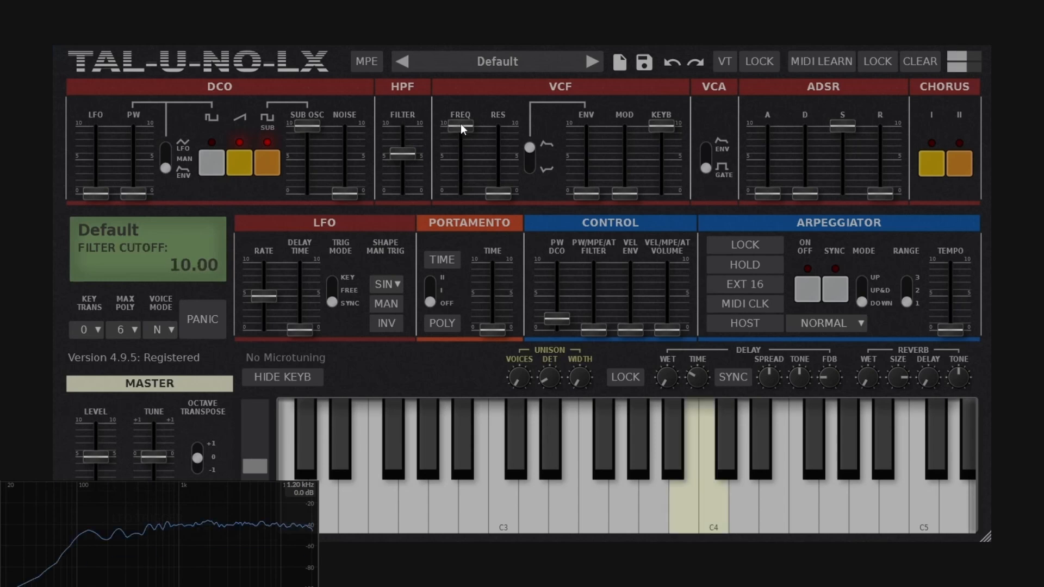
mouse_move(461, 124)
left_mouse_down()
mouse_move(464, 166)
mouse_move(463, 125)
left_mouse_up()
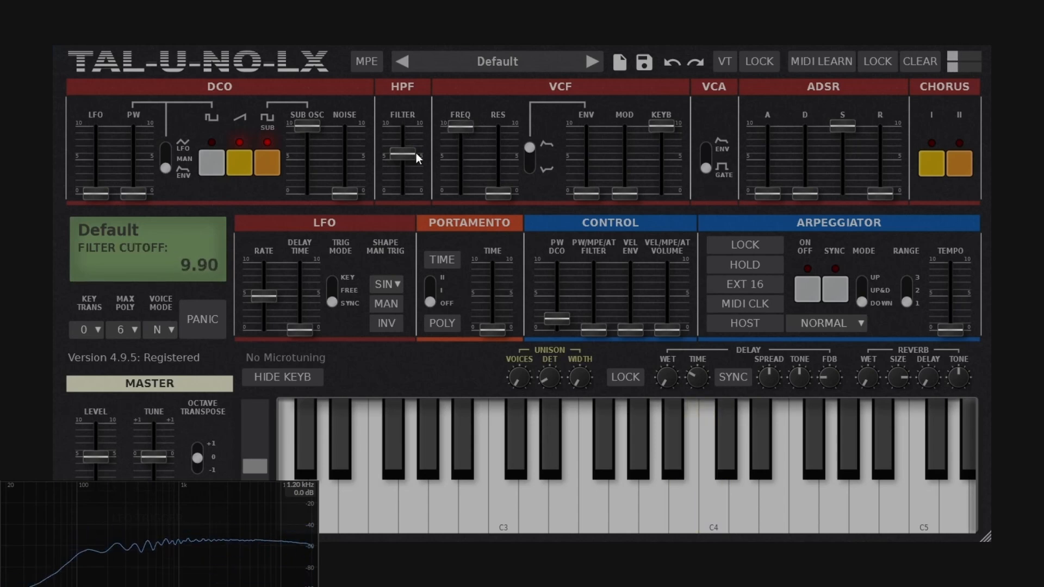
left_click_drag(400, 155, 407, 218)
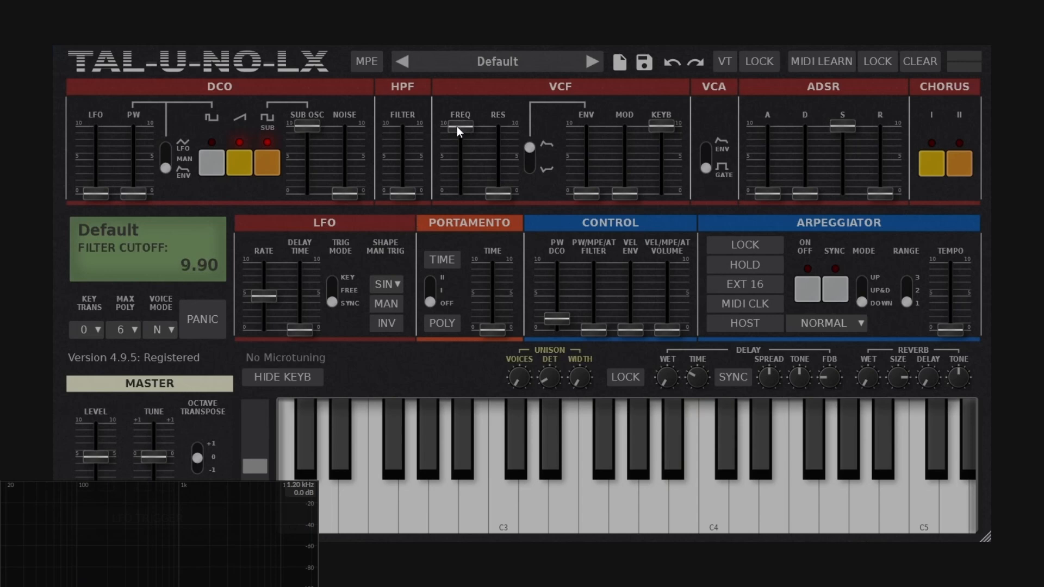
Set the cutoff to 10 and keyboard tracking to 0, and add Chorus I with some reverb and delay wet level.
mouse_move(457, 127)
left_mouse_down()
mouse_move(458, 176)
mouse_move(474, 120)
left_mouse_up()
left_click_drag(658, 122, 663, 204)
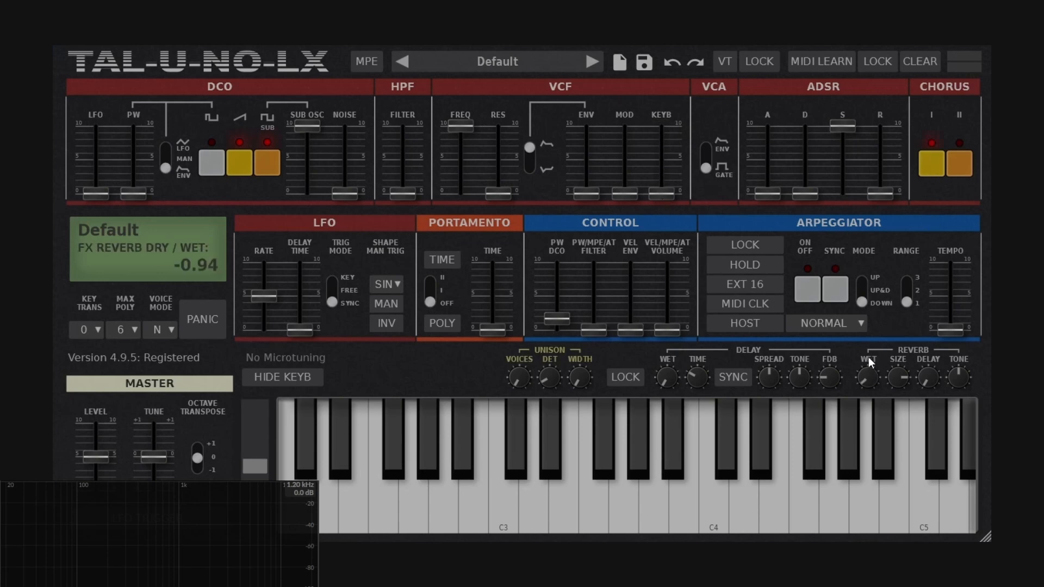
left_click_drag(870, 357, 872, 316)
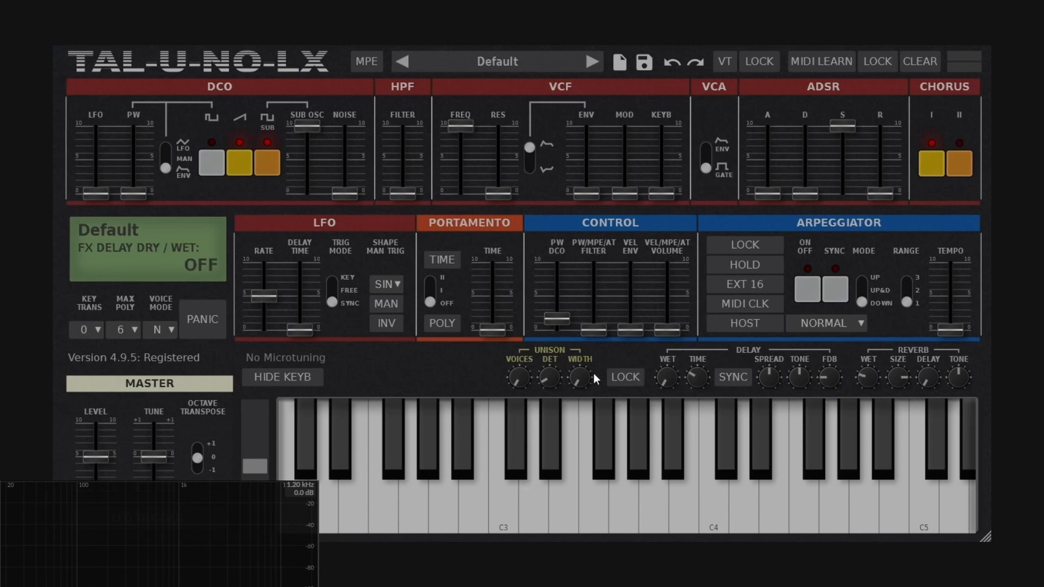
left_click_drag(670, 375, 678, 339)
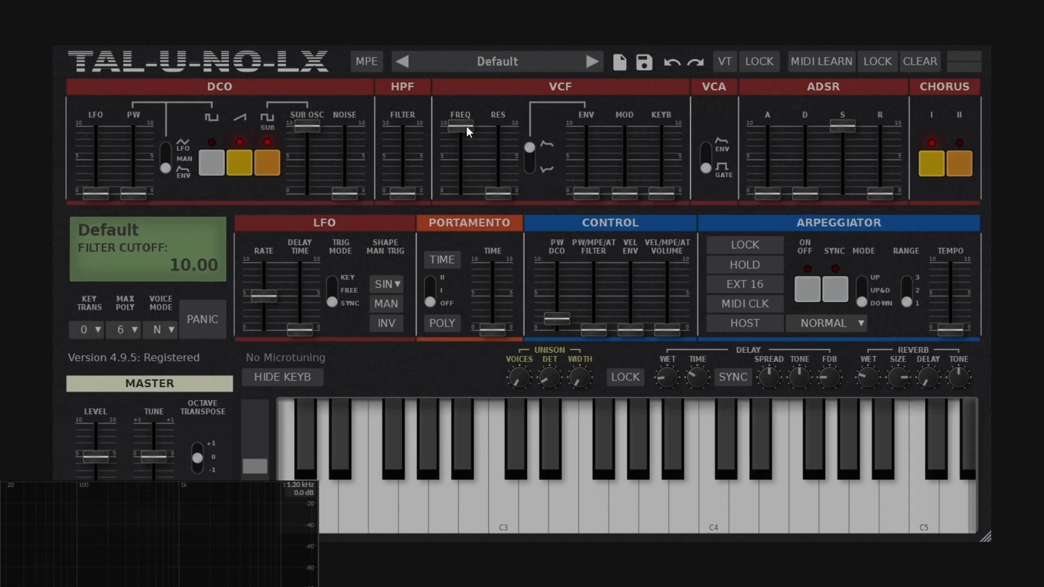
Lower the filter cutoff to 3.20 and raise the filter envelope amount to 10.
left_click_drag(467, 126, 466, 172)
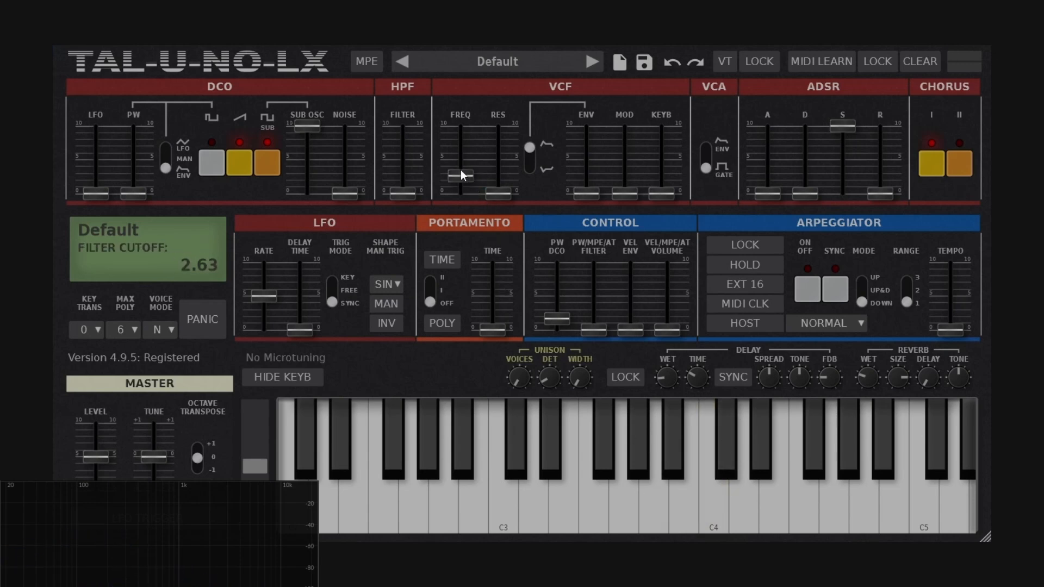
mouse_move(461, 173)
left_mouse_down()
mouse_move(482, 111)
mouse_move(485, 175)
mouse_move(482, 165)
mouse_move(479, 177)
mouse_move(472, 171)
mouse_move(475, 151)
mouse_move(452, 169)
left_mouse_up()
left_click_drag(599, 135, 603, 110)
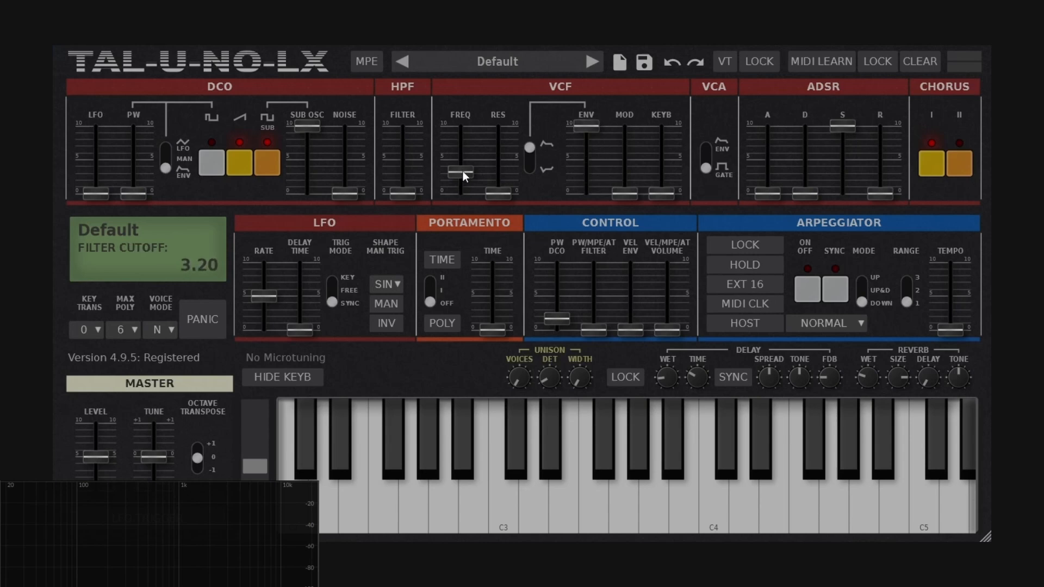
mouse_move(463, 171)
left_mouse_down()
mouse_move(475, 141)
mouse_move(469, 171)
left_mouse_up()
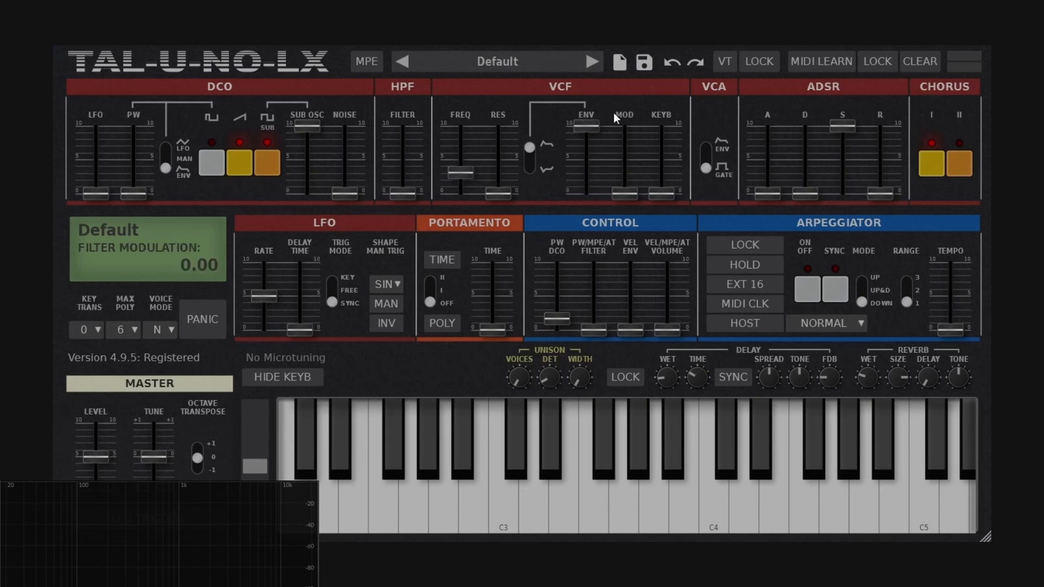
Set the filter envelope amount to 4.83, attack to about 3.3, decay to 5.84, sustain near 0 and release to about 3.7.
left_click_drag(587, 125, 596, 159)
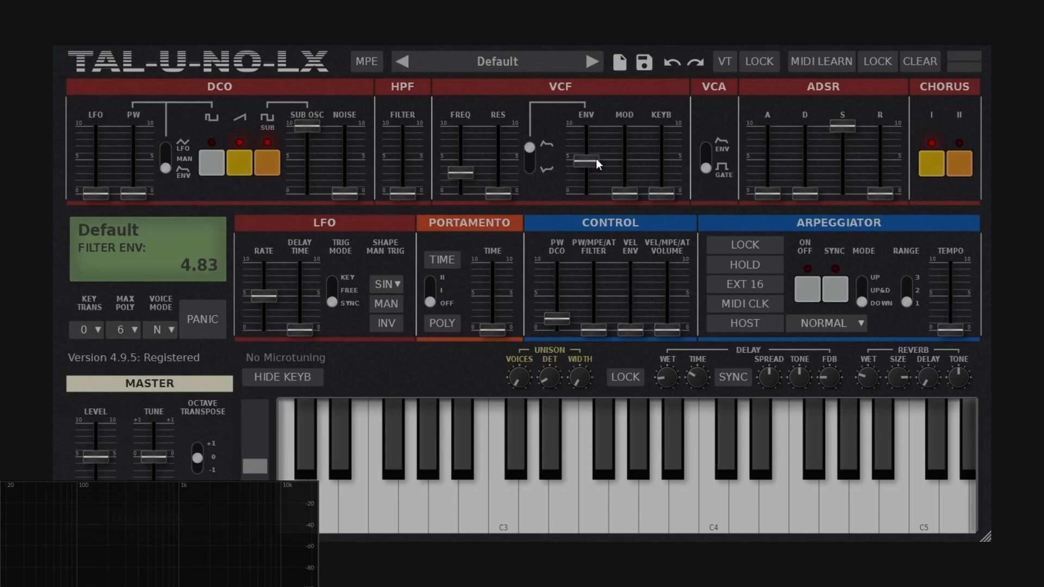
left_click_drag(777, 191, 877, 169)
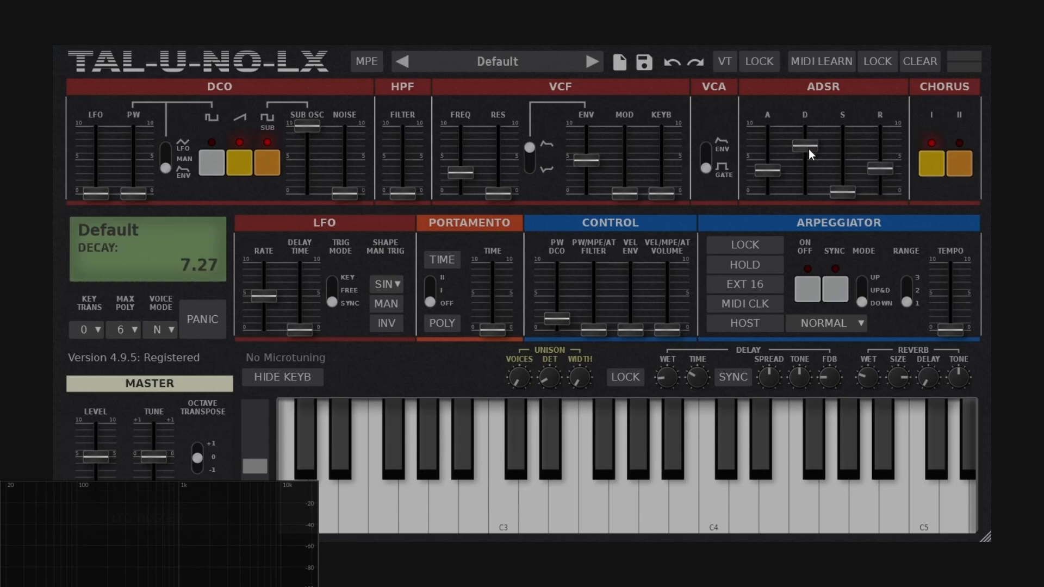
left_click_drag(808, 149, 809, 157)
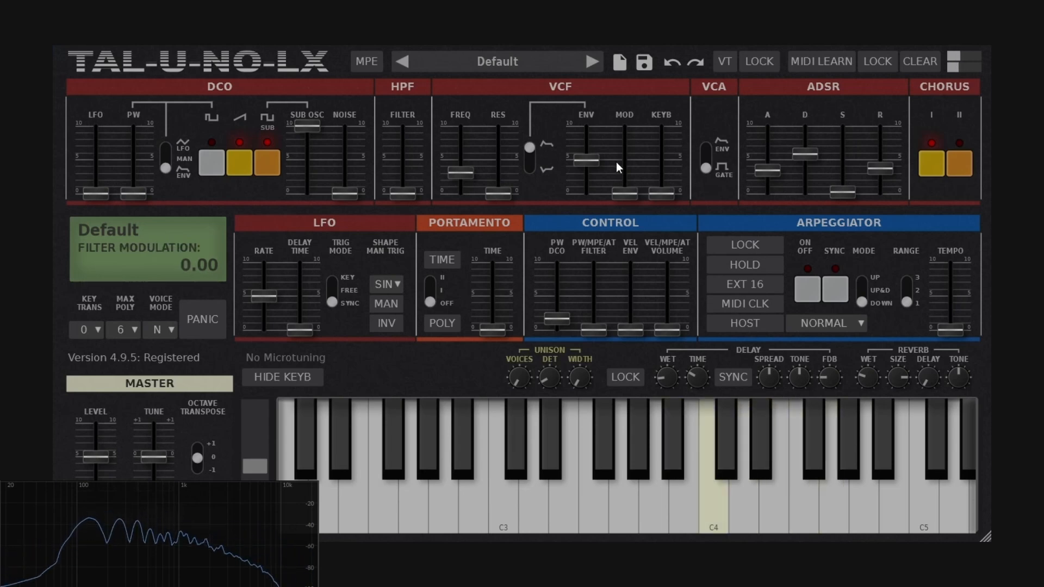
Vary the filter envelope amount from 1.68 to 10 while playing C4, and return it to 4.83.
mouse_move(470, 176)
left_mouse_down()
mouse_move(475, 155)
mouse_move(478, 174)
left_mouse_up()
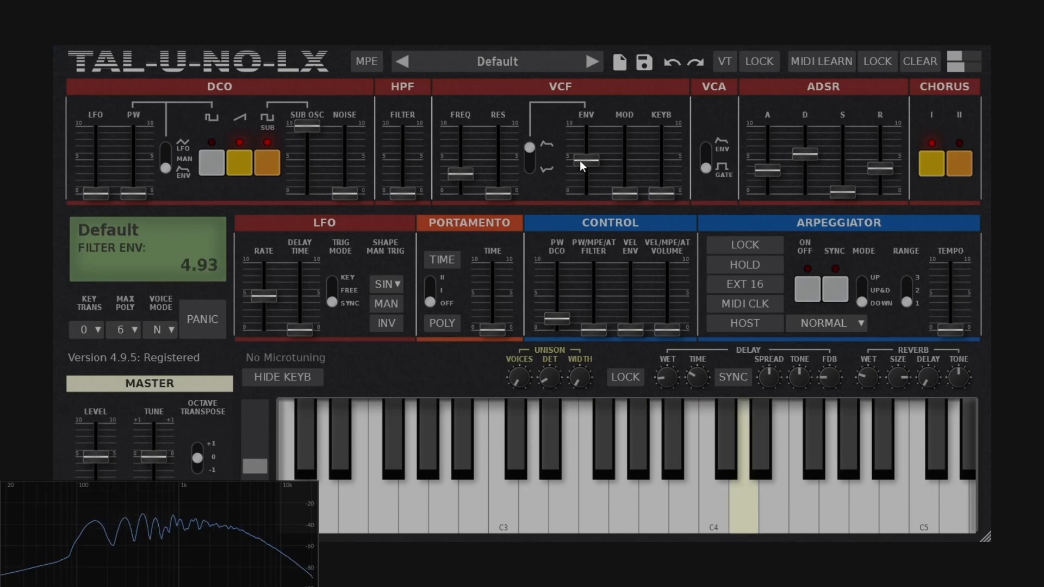
left_click_drag(580, 161, 589, 183)
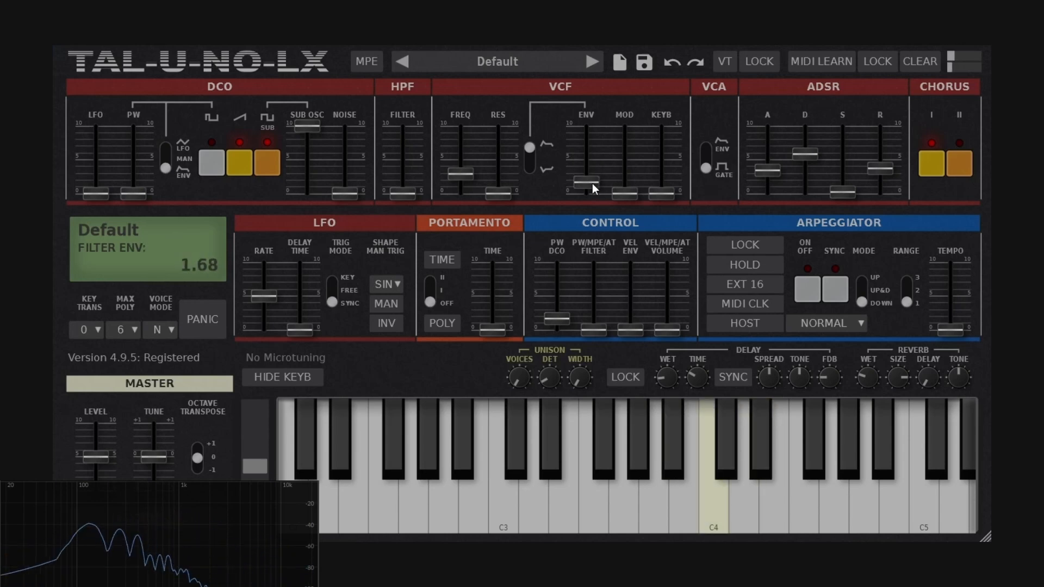
left_click_drag(592, 184, 602, 124)
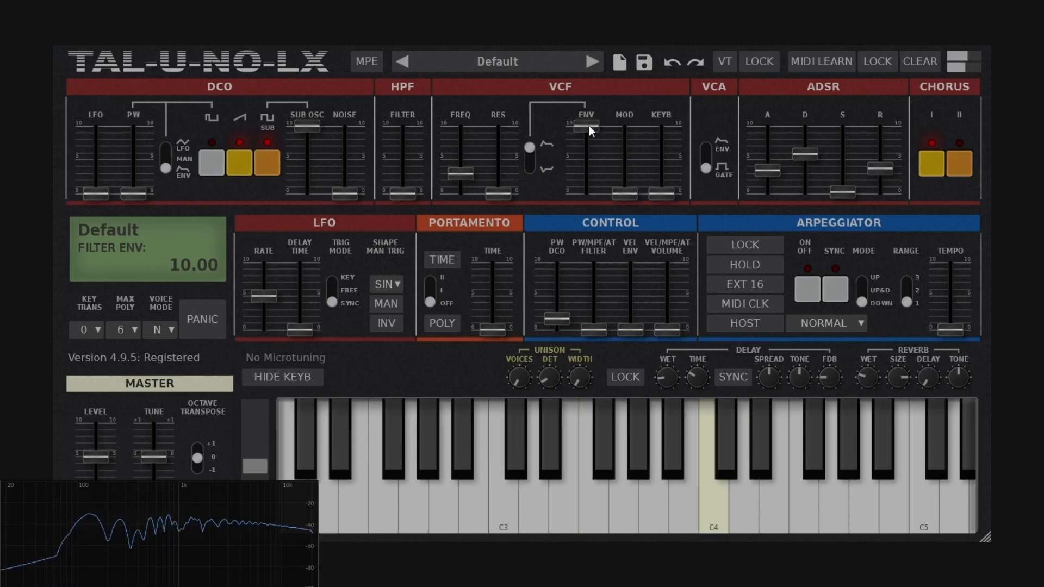
left_click_drag(589, 126, 605, 161)
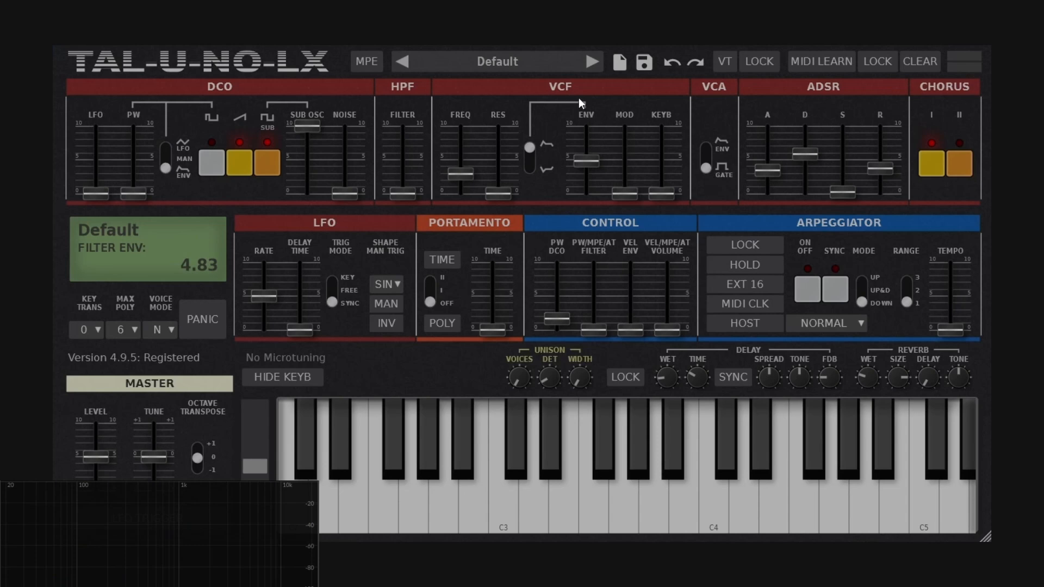
Switch the filter envelope mode to NEG and raise the cutoff to about 7.6 and the envelope amount to about 7.9.
left_click(531, 160)
mouse_move(462, 174)
left_mouse_down()
mouse_move(467, 144)
mouse_move(469, 172)
left_mouse_up()
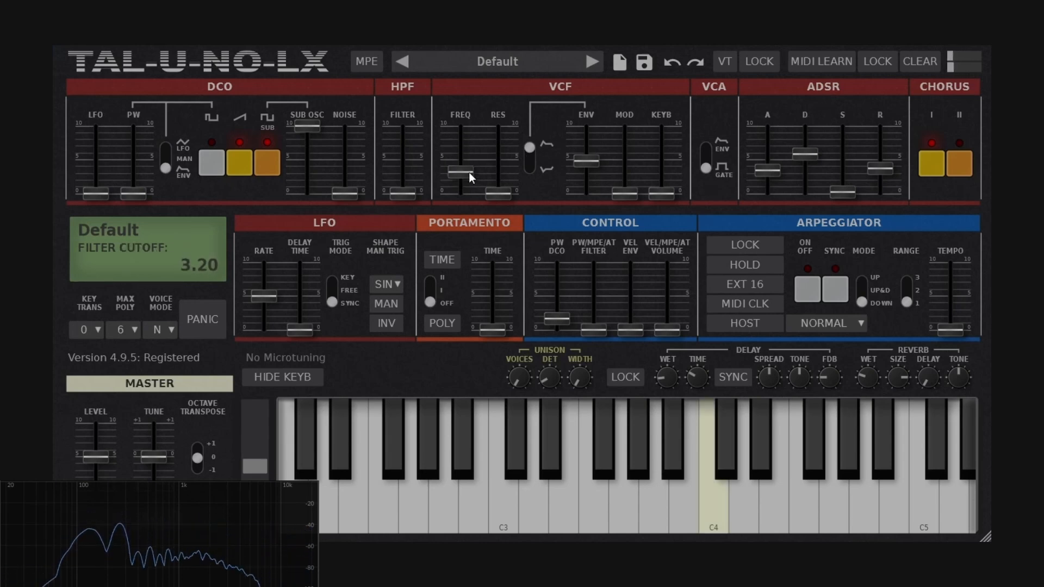
left_click(529, 163)
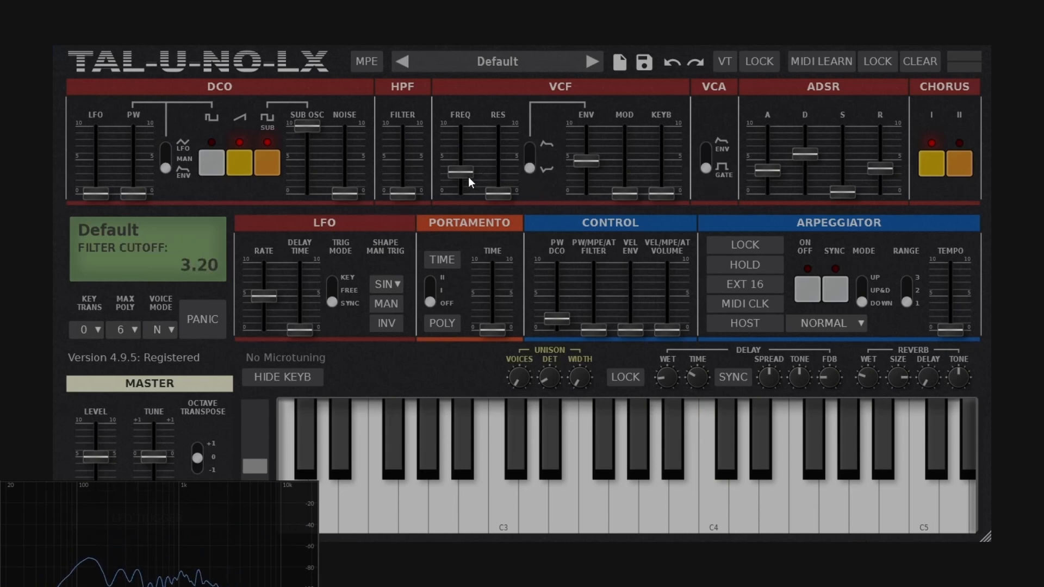
left_click_drag(467, 176, 471, 144)
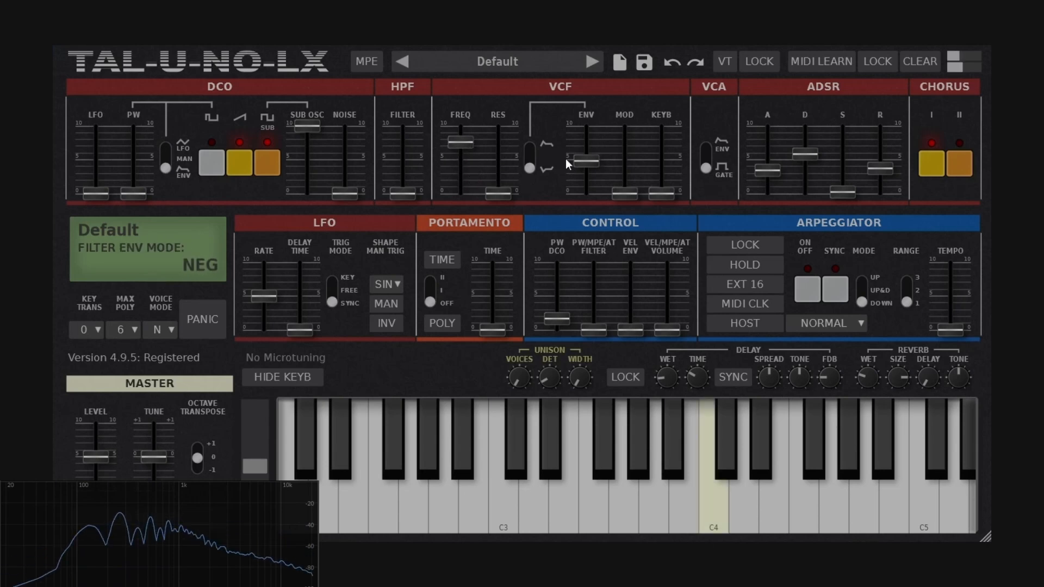
left_click_drag(586, 153, 589, 140)
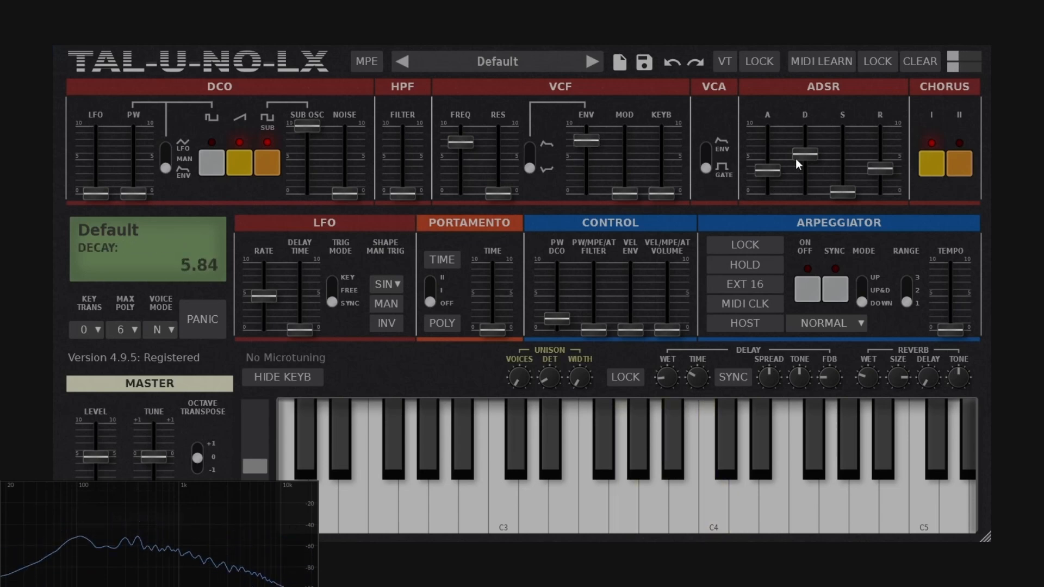
Raise the attack to about 6 and lower the decay to about 3, and bring the attack down to 0.
left_click_drag(809, 152, 774, 151)
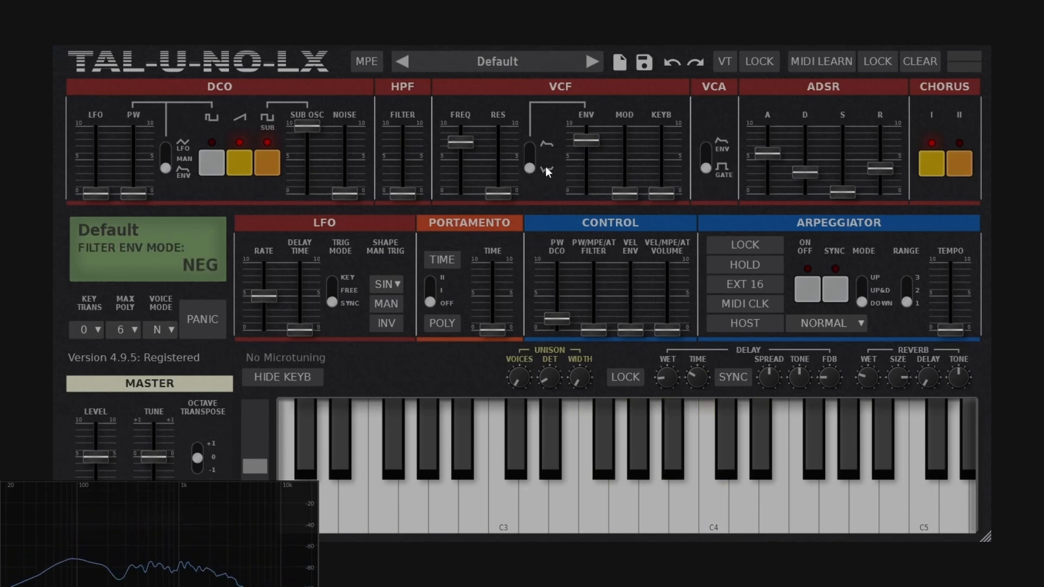
left_click_drag(763, 156, 769, 204)
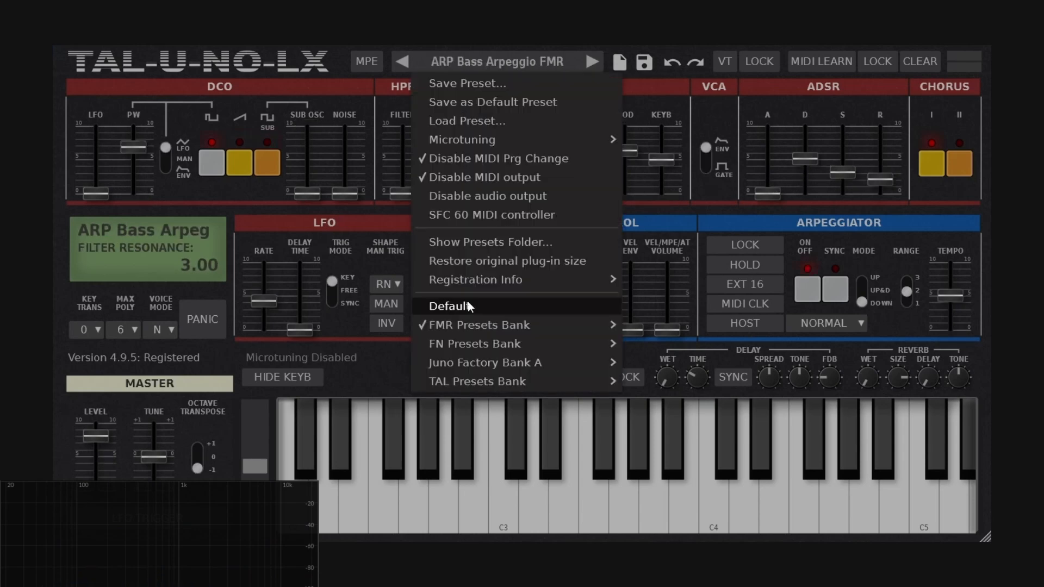
Load the Default preset, lower the filter cutoff to about 3.2 and raise the filter modulation to 8.32.
left_click(468, 302)
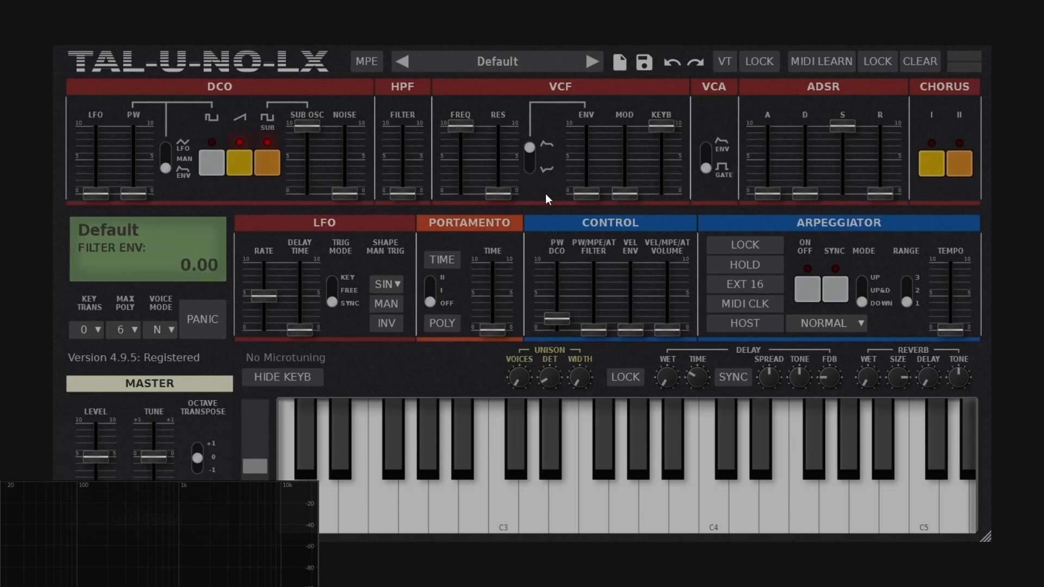
left_click_drag(463, 130, 471, 175)
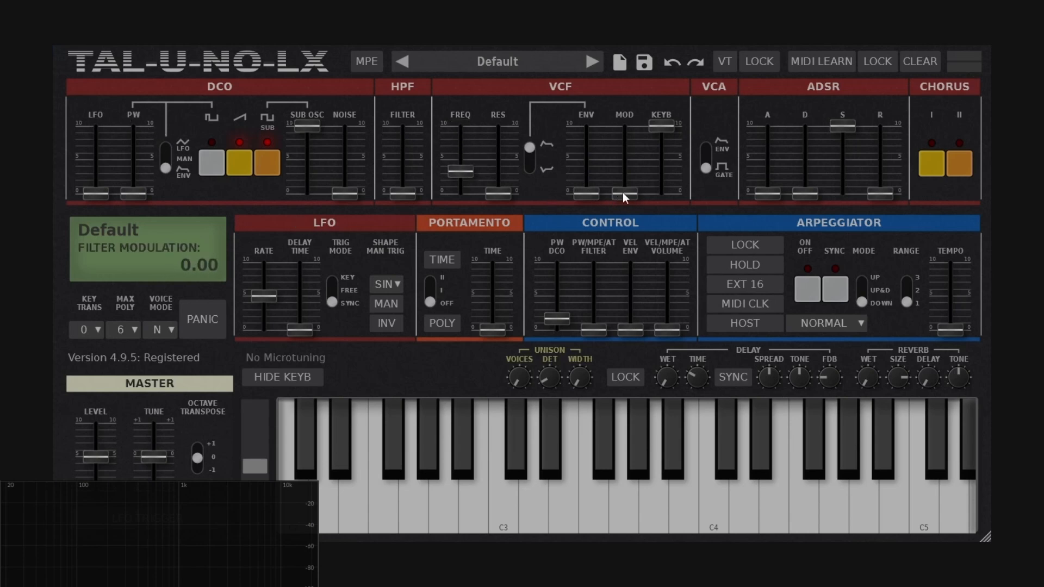
left_click_drag(622, 192, 676, 136)
Turn on Chorus I and raise the reverb and delay wet amounts slightly.
left_click(932, 160)
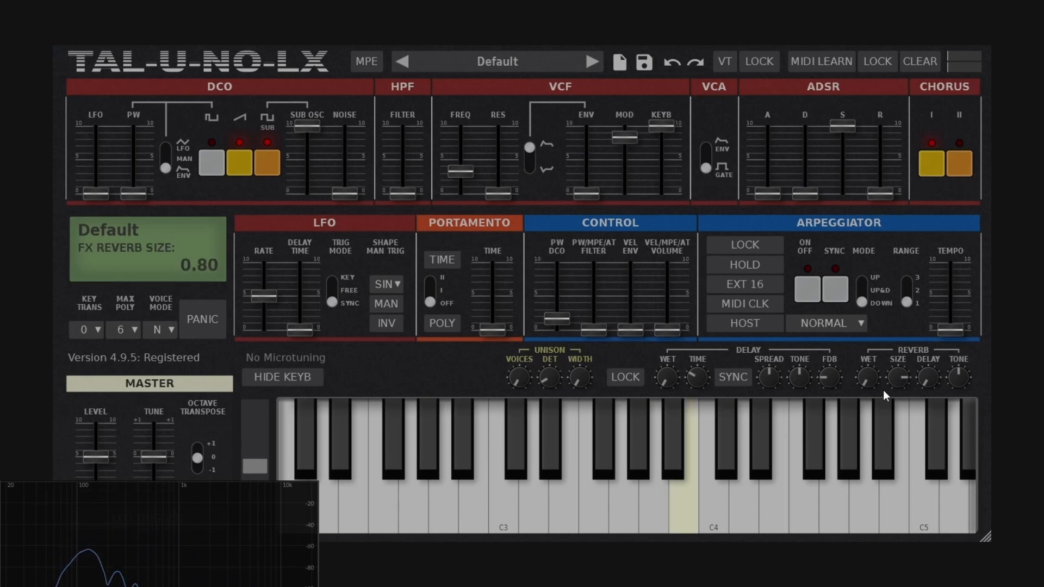
left_click_drag(868, 379, 866, 350)
left_click_drag(676, 387, 669, 364)
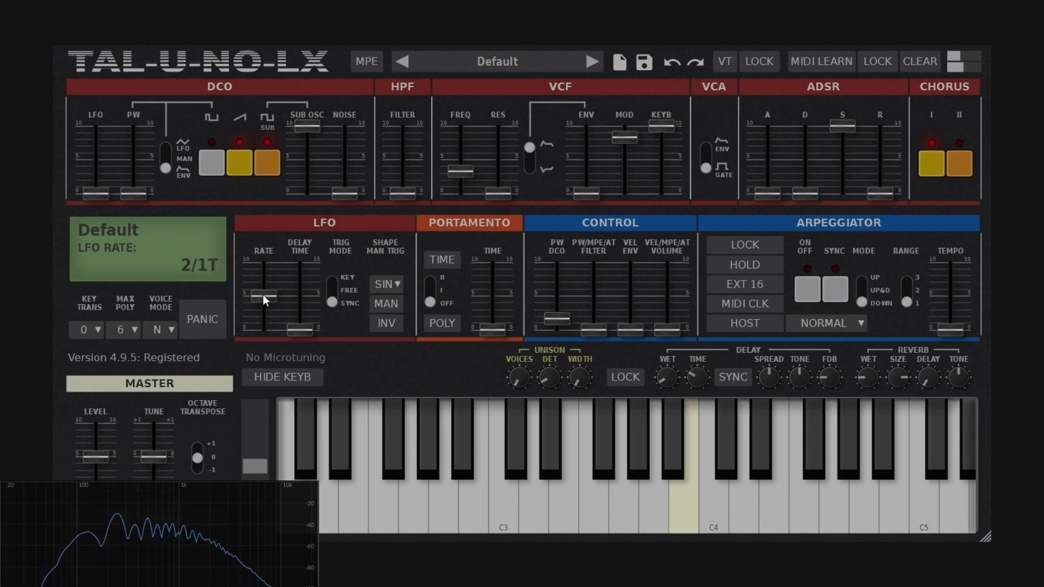
Set the LFO rate to 1/16., the filter cutoff to 4.35, the resonance to 2.01 and the filter keyboard tracking to 0.
left_click_drag(262, 295, 289, 272)
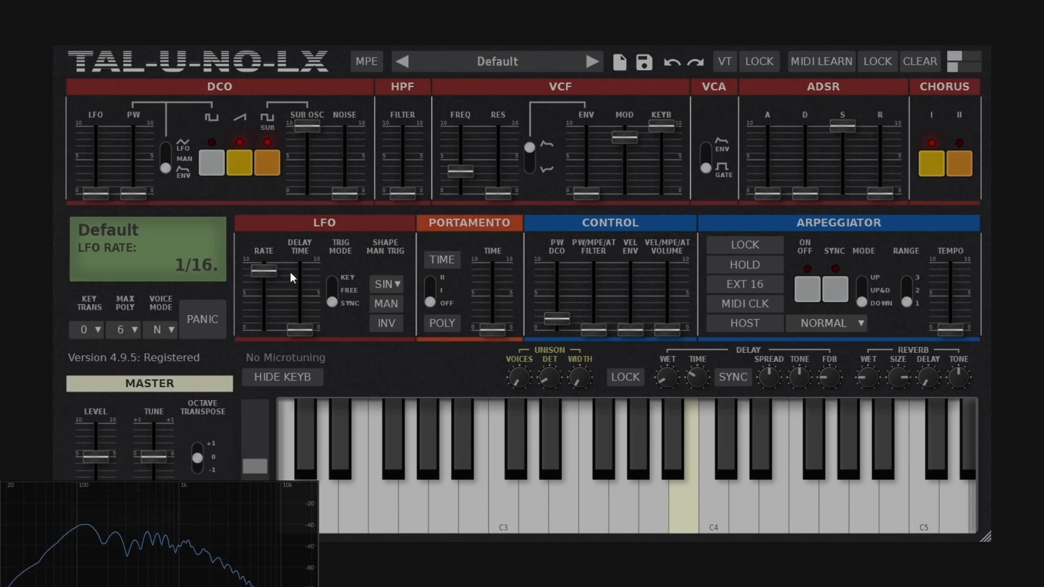
left_click_drag(464, 177, 499, 178)
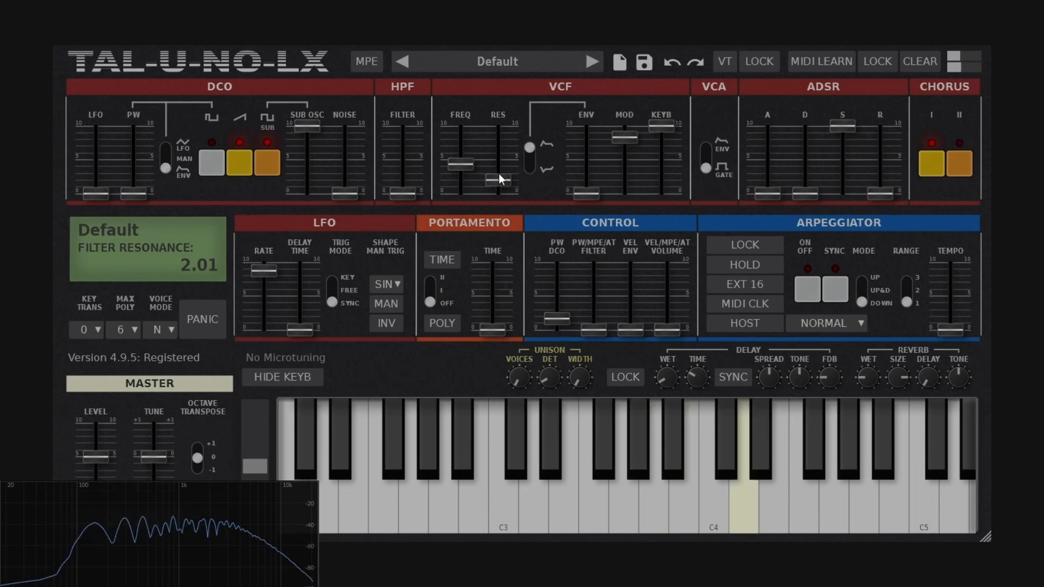
double_click(661, 127)
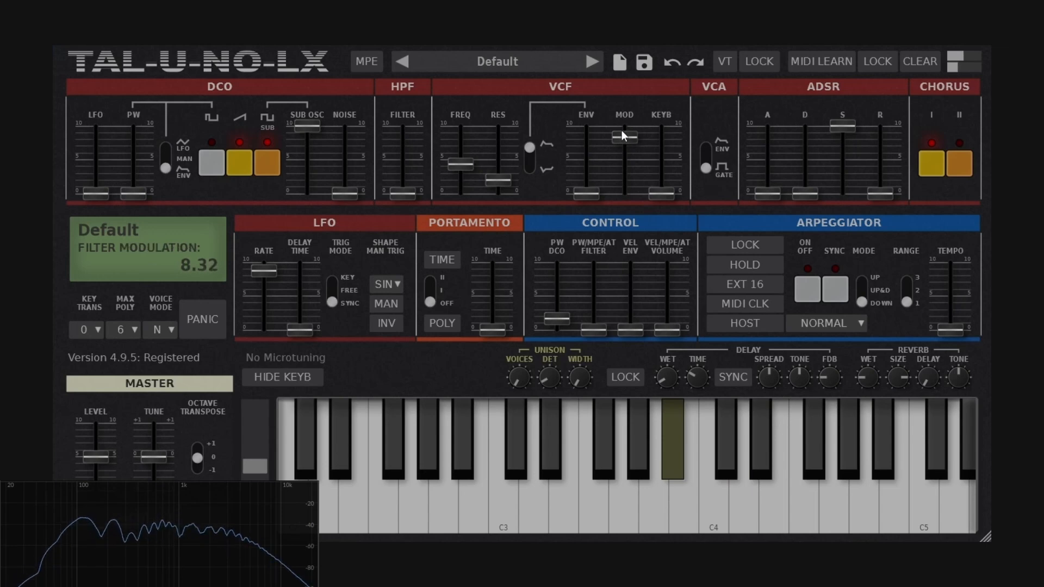
Set the filter modulation to 7.75 and the filter envelope amount to about 4.3, keeping the cutoff at 4.35.
left_click_drag(624, 137, 623, 139)
mouse_move(470, 161)
left_mouse_down()
mouse_move(466, 179)
mouse_move(463, 165)
left_mouse_up()
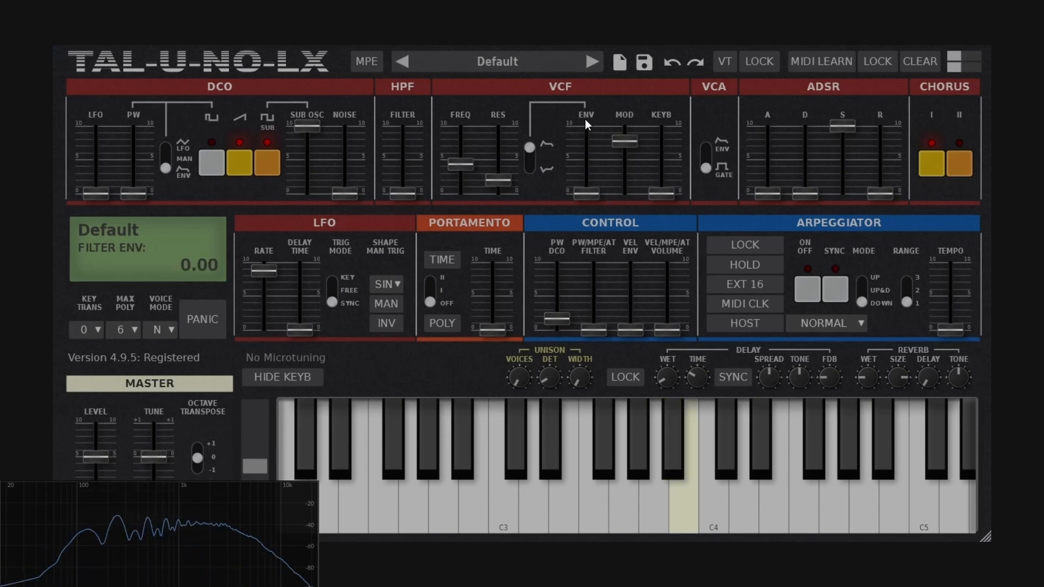
left_click_drag(587, 192, 594, 167)
Shape the ADSR with attack 2.77, decay about 6, sustain 0 and release about 3.2.
left_click_drag(763, 171, 777, 159)
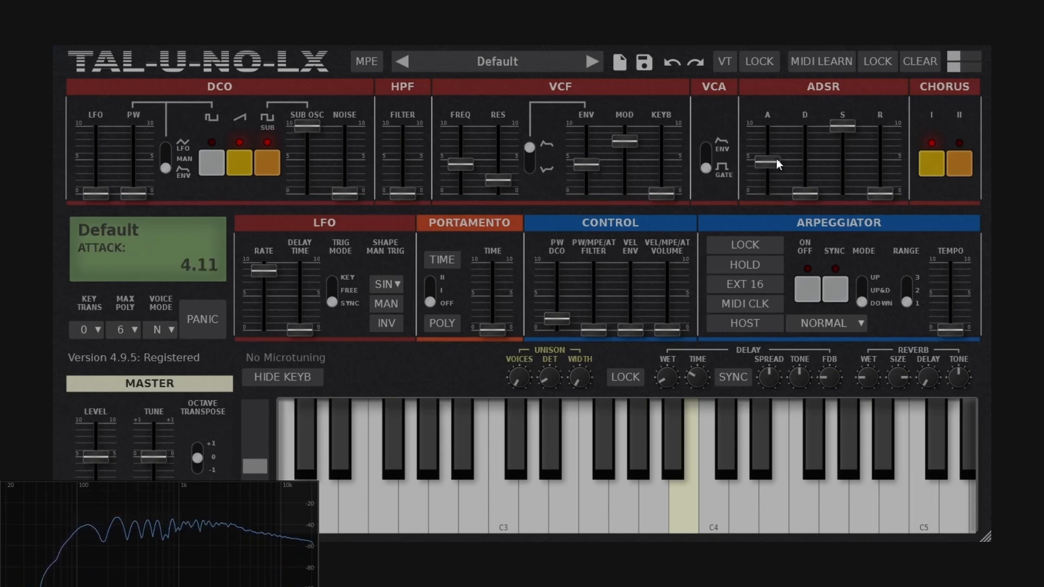
left_click_drag(808, 195, 775, 177)
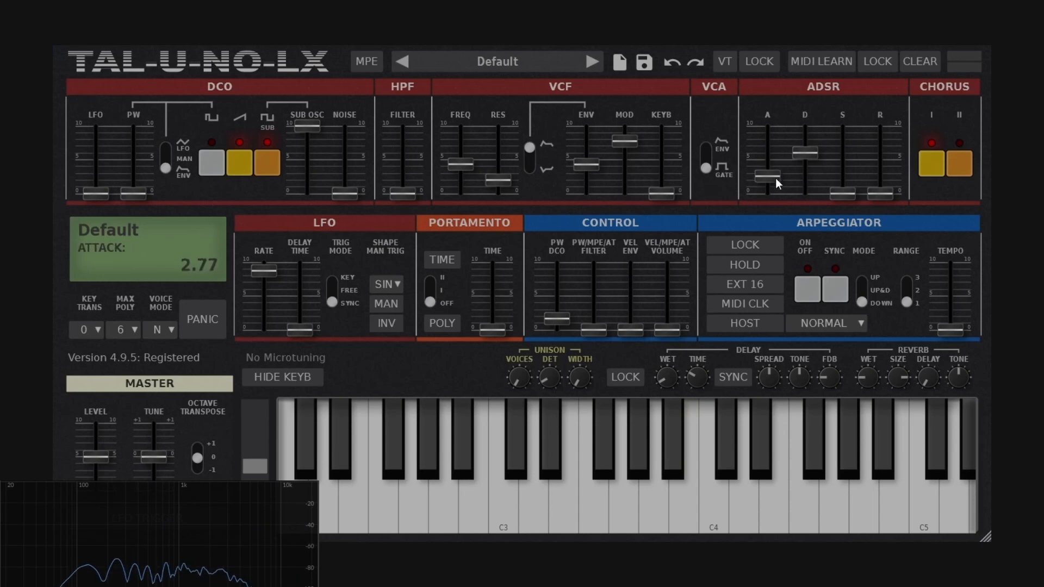
left_click_drag(880, 191, 879, 169)
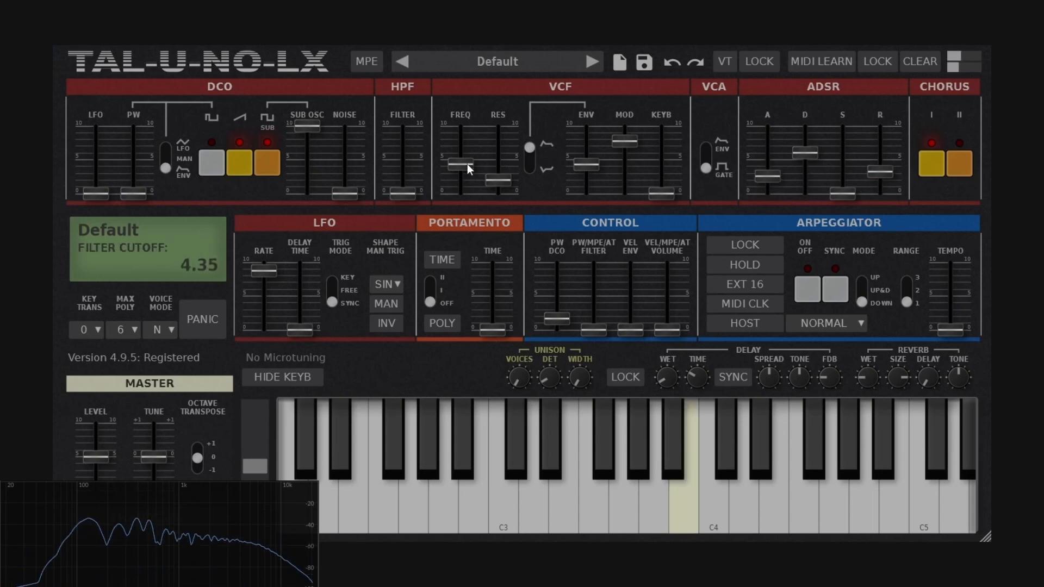
Lower the filter cutoff to about 3.2 and vary the filter envelope amount down to 0 and back to about 4.3 while playing notes.
left_click_drag(468, 165, 468, 172)
left_click_drag(586, 164, 596, 161)
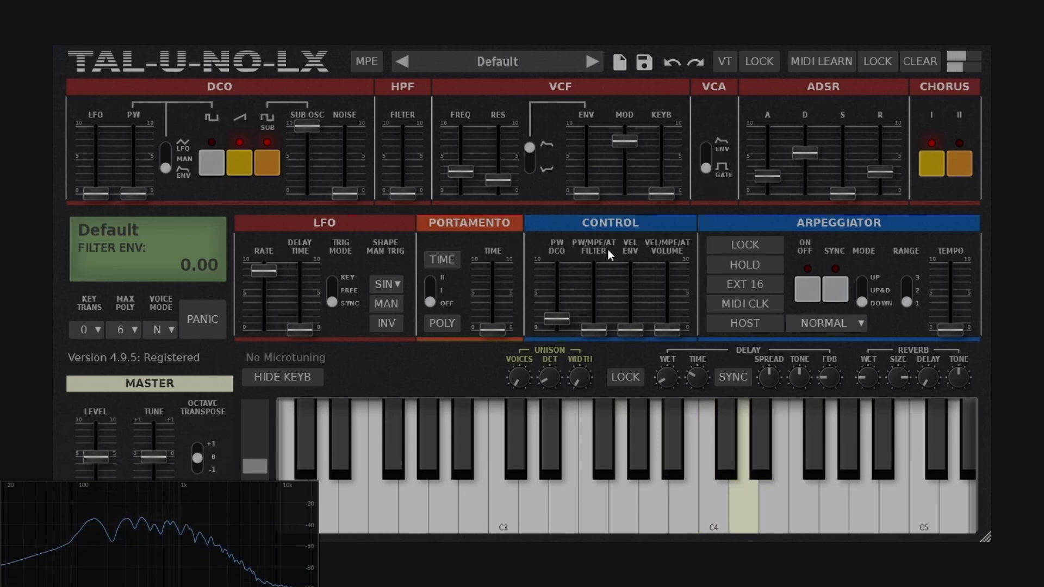
left_click_drag(586, 193, 586, 164)
Reset the filter modulation, envelope amount and resonance to 0, and raise the cutoff to about 5.2.
mouse_move(620, 183)
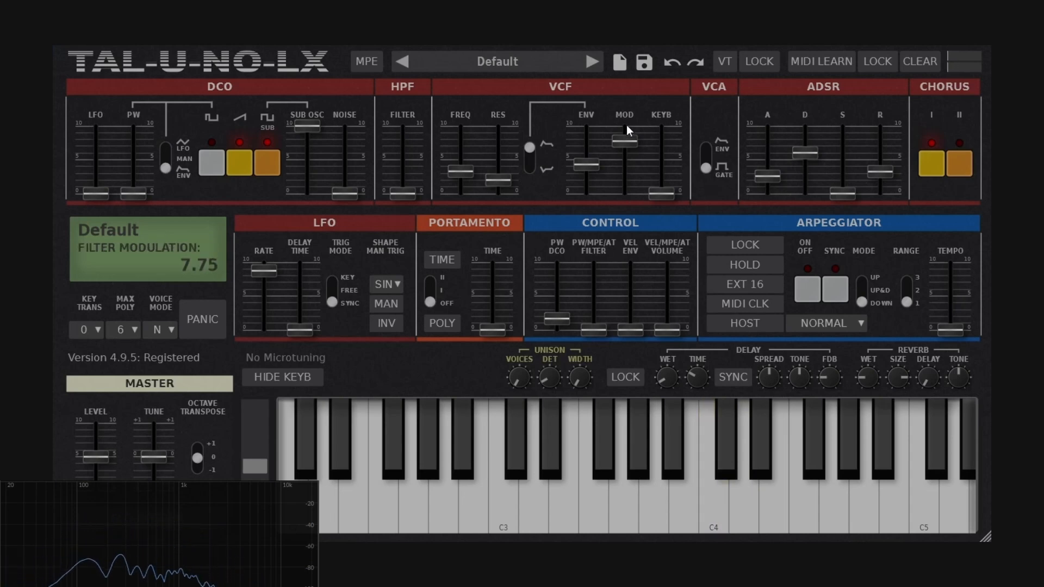
left_click_drag(622, 141, 616, 255)
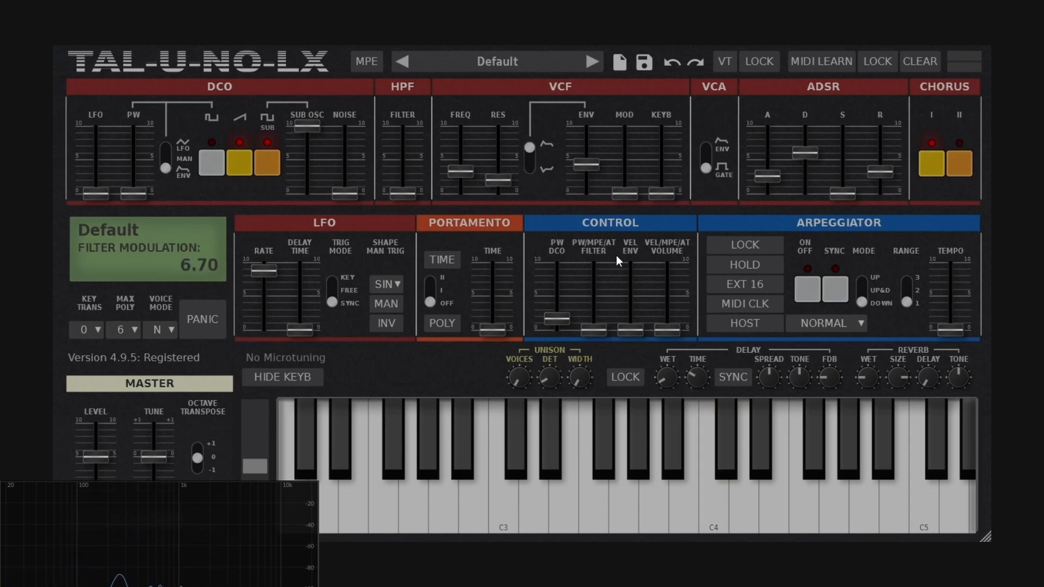
left_click_drag(588, 162, 588, 244)
left_click_drag(456, 172, 502, 214)
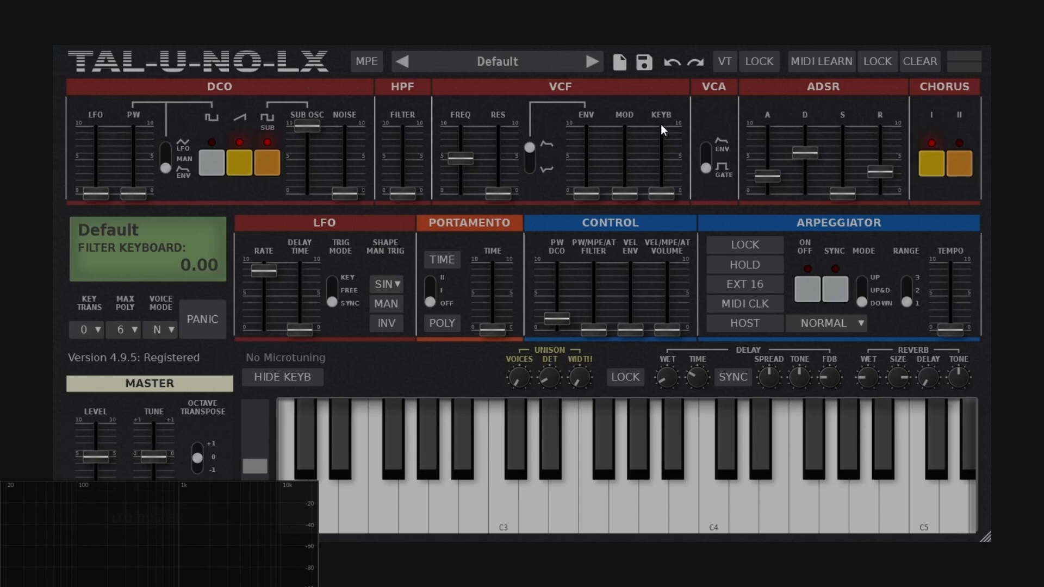
Lower the filter cutoff to about 3.9 and play notes on the keyboard without filter keyboard tracking.
left_click_drag(460, 159, 461, 173)
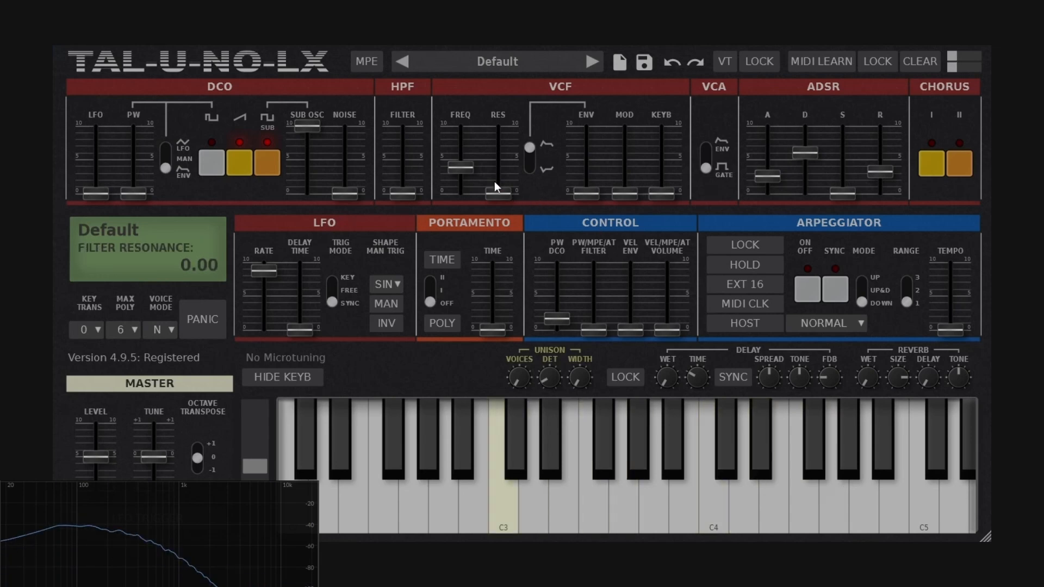
mouse_move(475, 171)
left_mouse_down()
mouse_move(484, 157)
mouse_move(468, 174)
left_mouse_up()
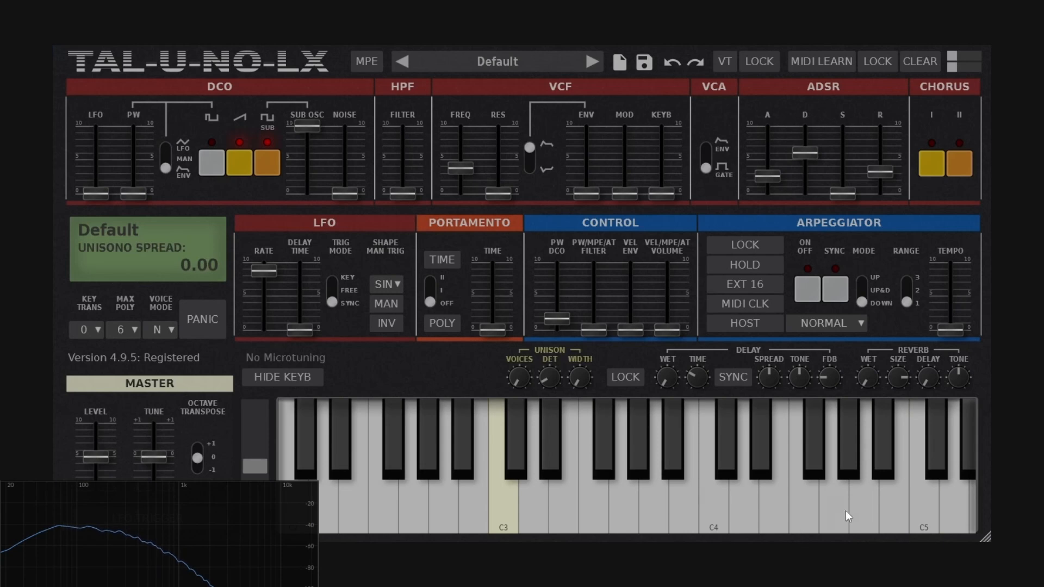
left_click(404, 500)
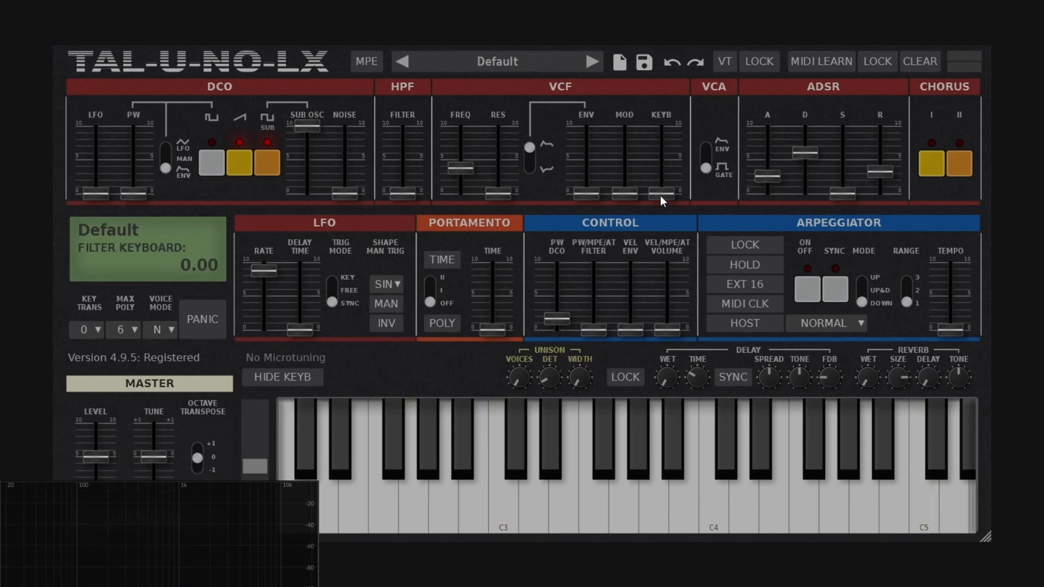
Raise the filter keyboard tracking to 10 and the cutoff to 5.01 while playing C5.
left_click_drag(660, 195, 674, 109)
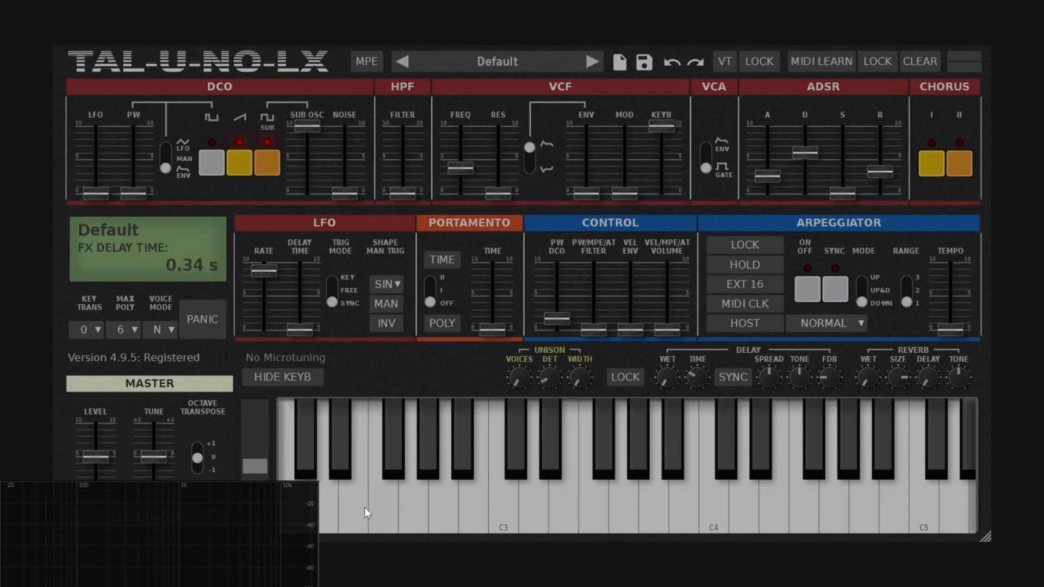
left_click(929, 516)
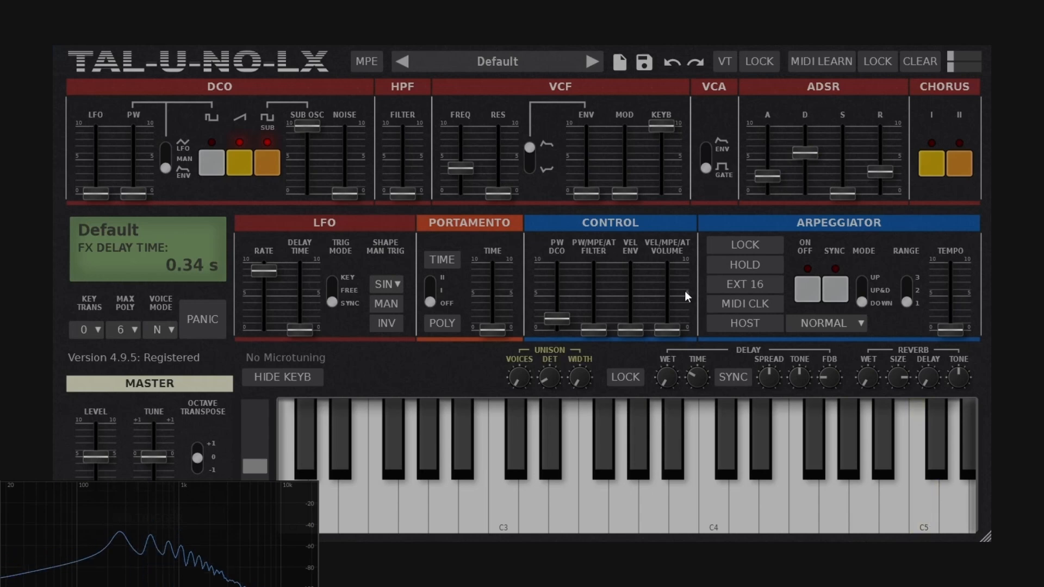
left_click_drag(460, 168, 466, 160)
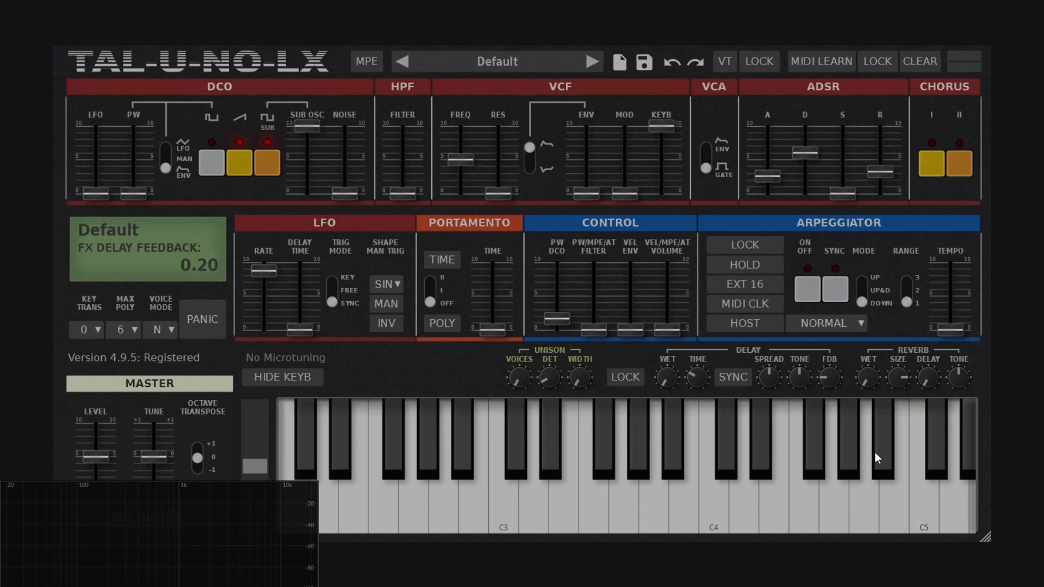
left_click(925, 518)
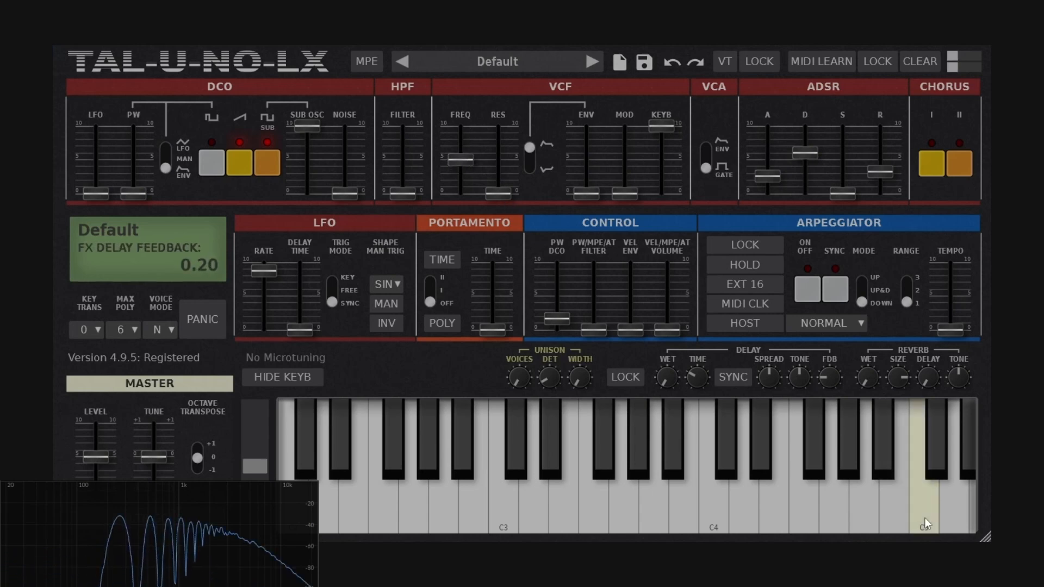
Compare C5 with the filter keyboard tracking at 0 and at 10.
left_click_drag(661, 125, 669, 238)
left_click(919, 514)
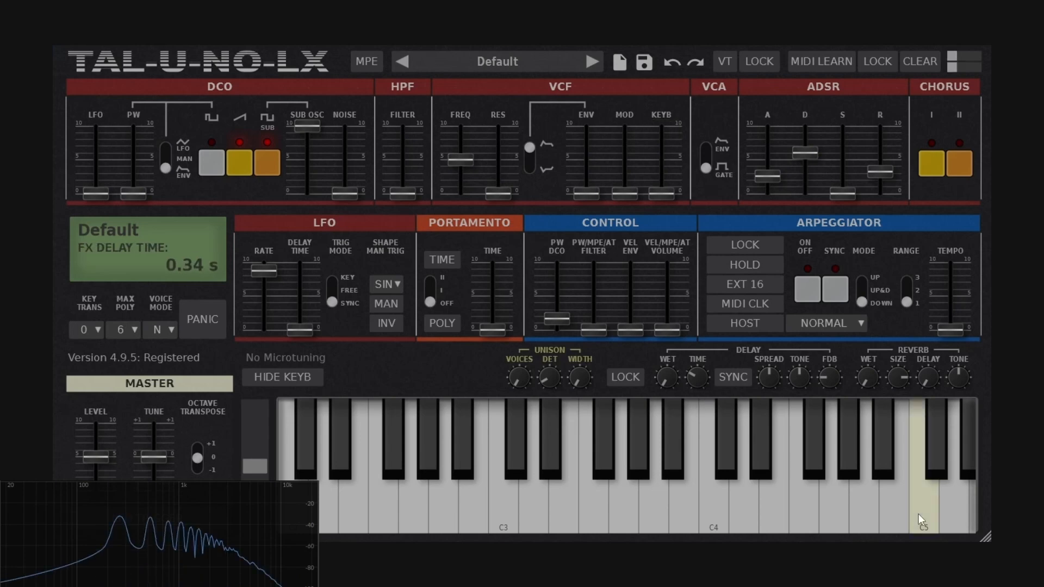
left_click_drag(659, 194, 661, 125)
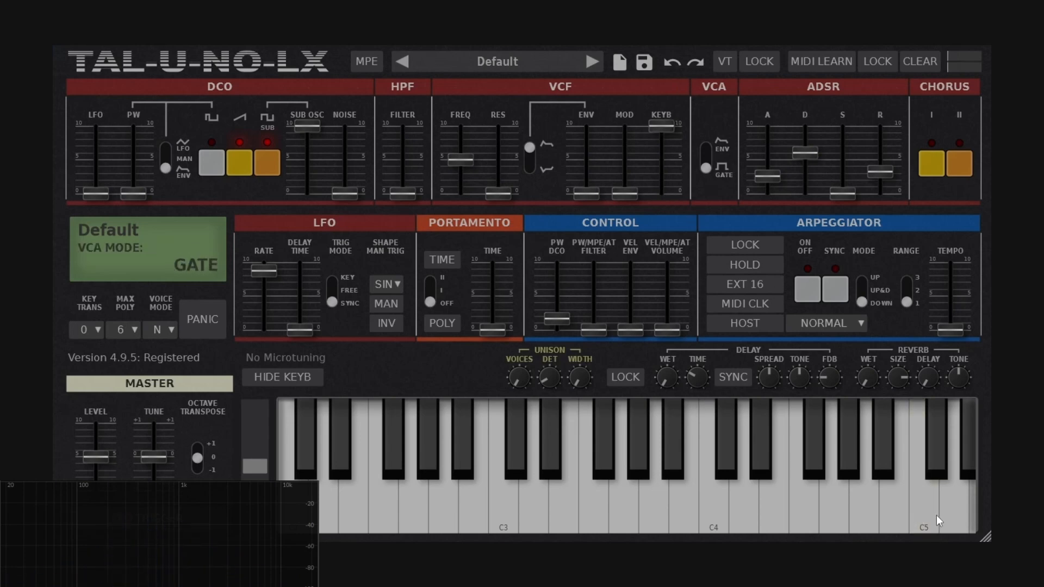
left_click(937, 514)
mouse_move(936, 514)
left_mouse_down()
mouse_move(347, 512)
mouse_move(946, 504)
left_mouse_up()
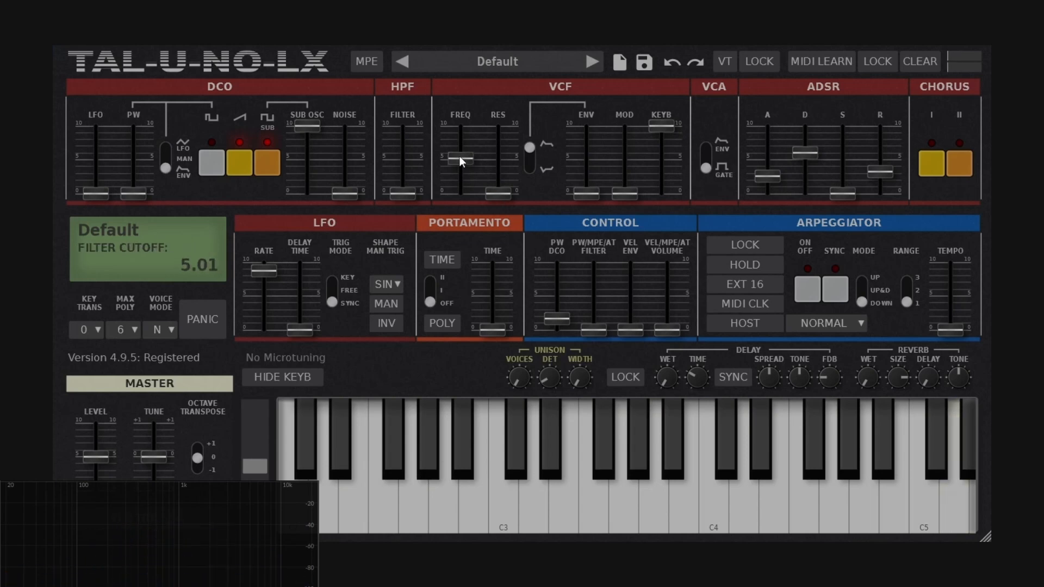
Set the filter cutoff to about 5.3 and compare descending runs from C5 with the filter keyboard tracking at 10 and at 0.
left_click_drag(459, 155, 464, 132)
left_click_drag(929, 521, 606, 521)
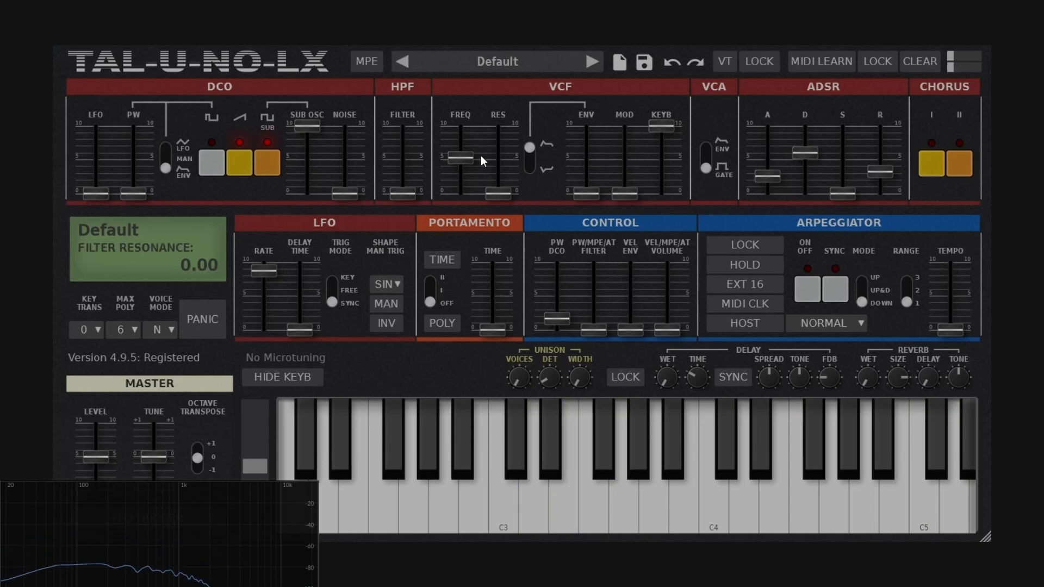
left_click_drag(670, 123, 671, 193)
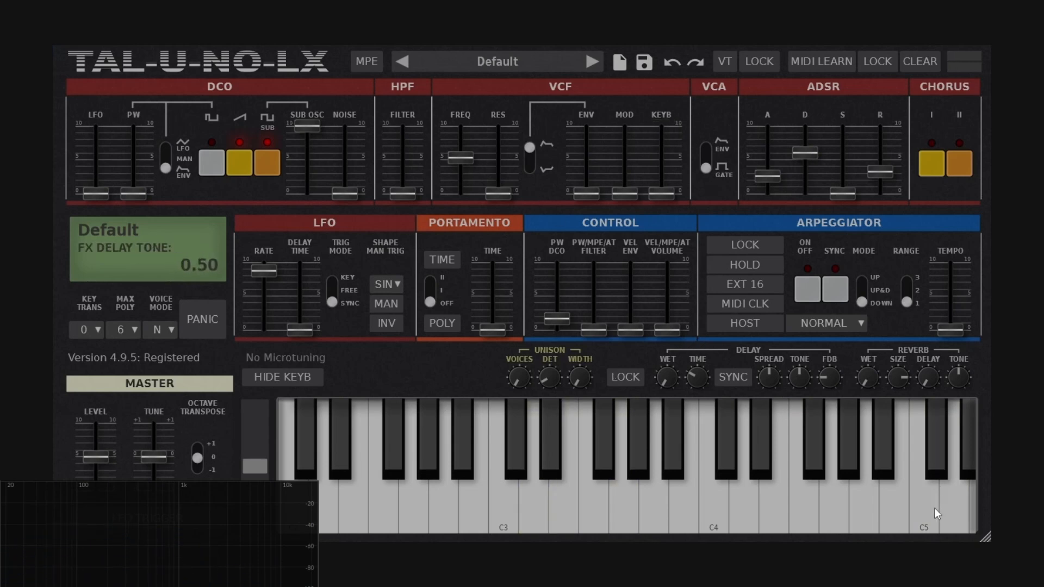
left_click_drag(930, 509, 519, 491)
left_click_drag(900, 503, 929, 502)
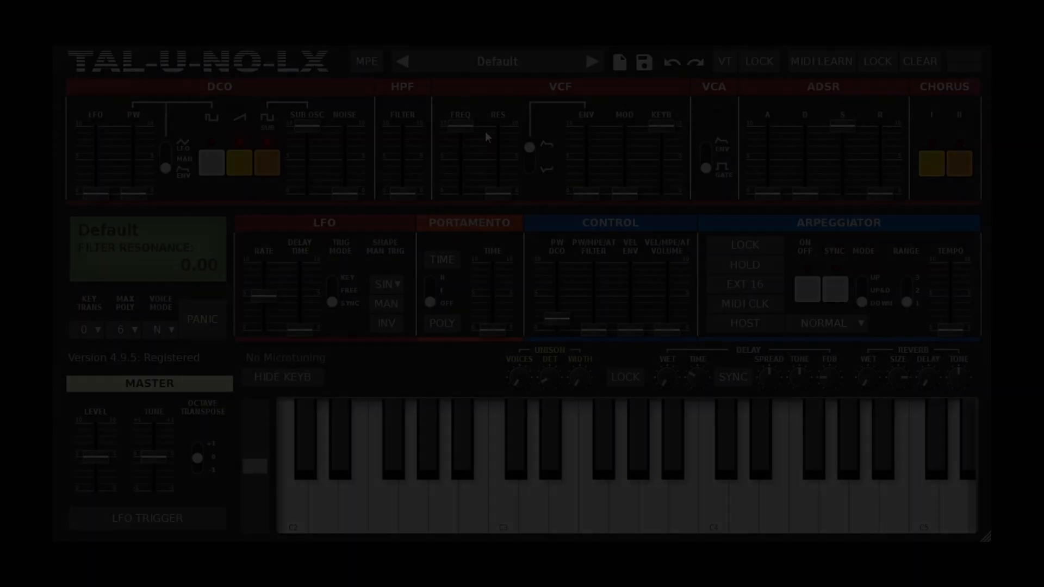
Reload the Default preset and set the filter cutoff to about 4.9, the filter modulation to 10 and a higher reverb wet amount.
left_click(487, 59)
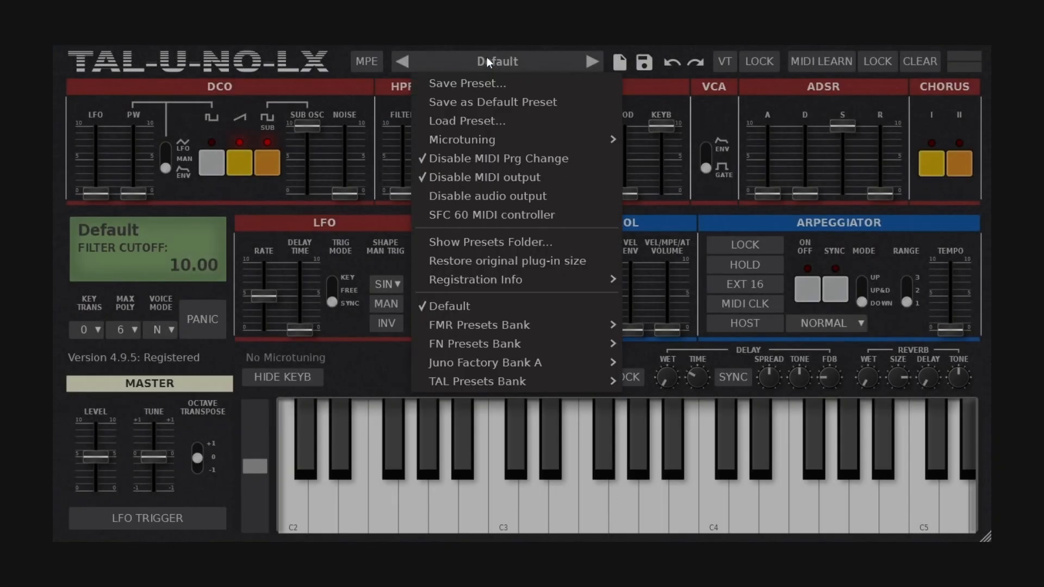
left_click(481, 308)
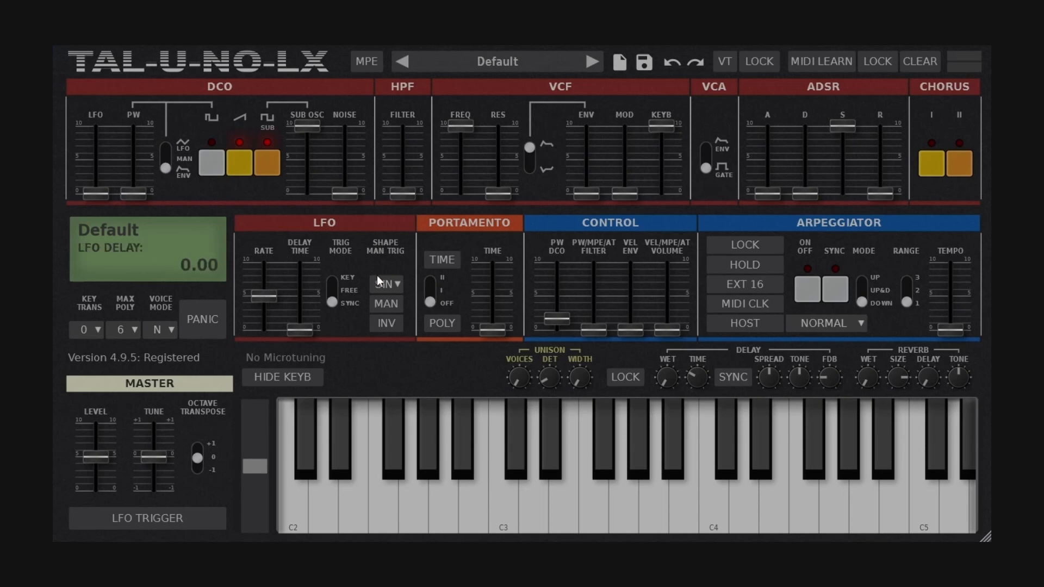
left_click_drag(458, 134, 465, 165)
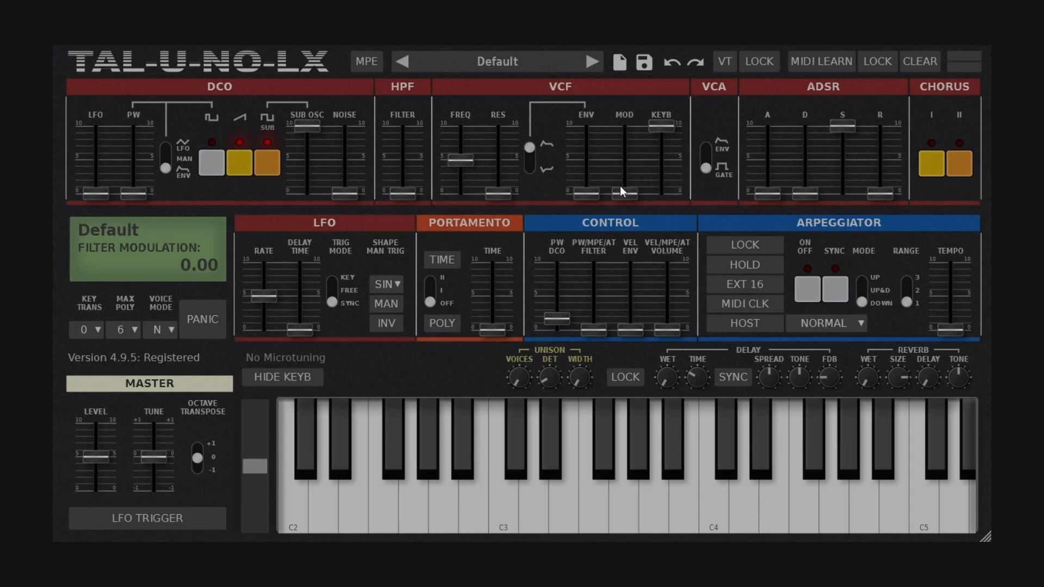
left_click_drag(621, 185, 621, 113)
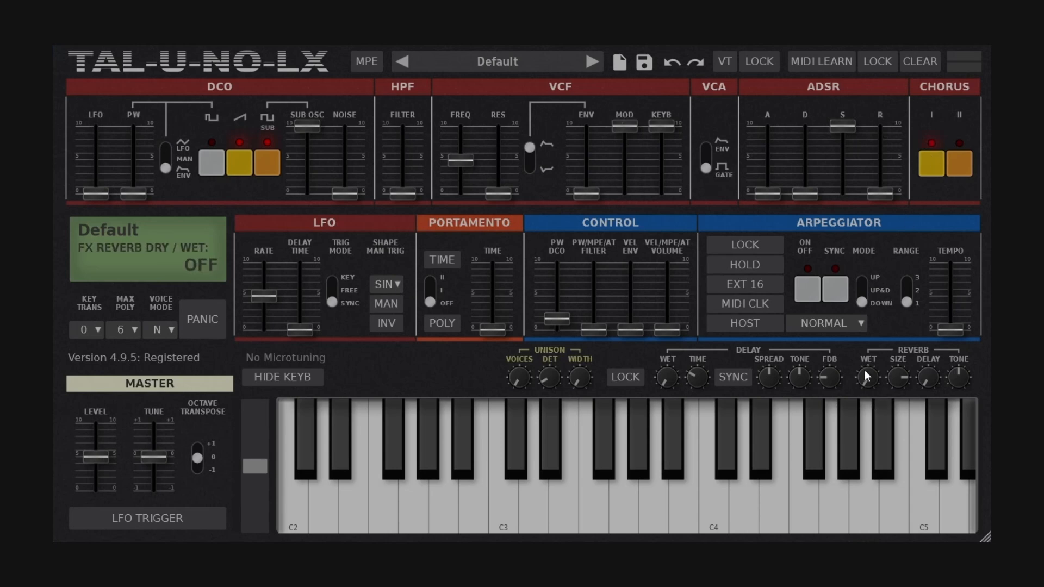
left_click_drag(865, 370, 874, 306)
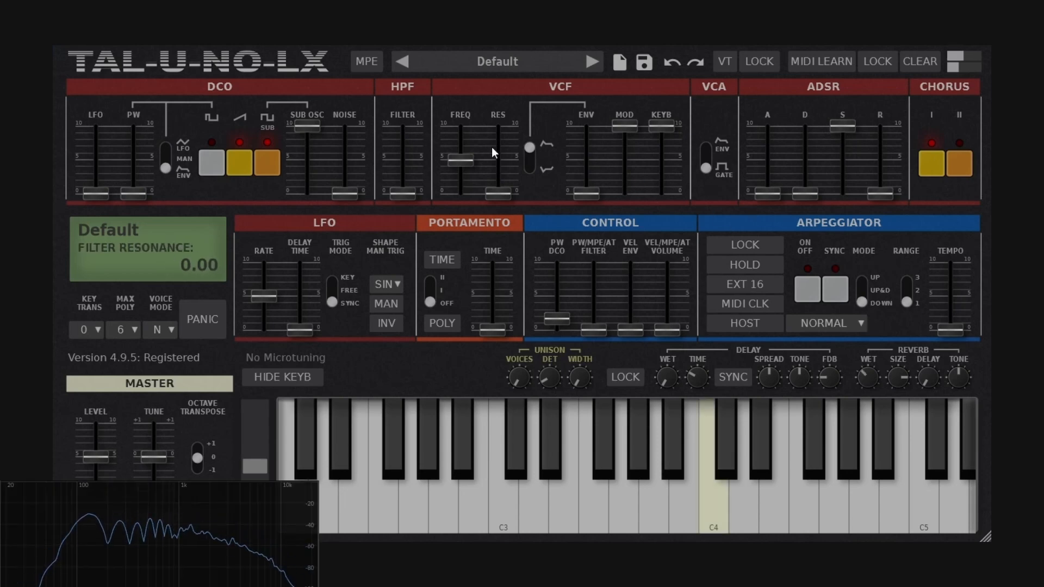
Lower the filter cutoff to about 3.5 and set the tempo-synced LFO rate to 1/8.
left_click_drag(461, 165, 465, 172)
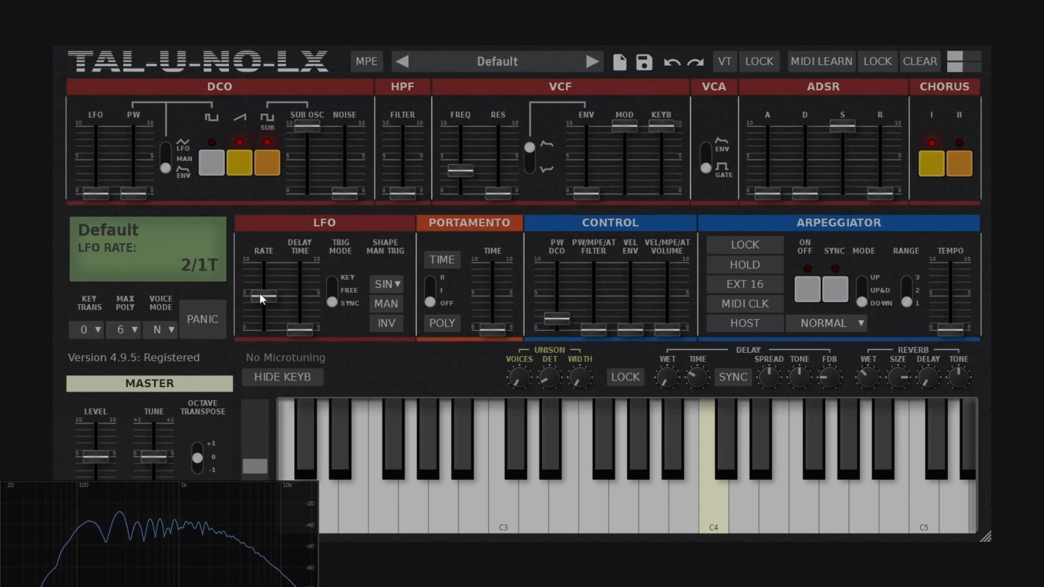
left_click_drag(260, 295, 266, 269)
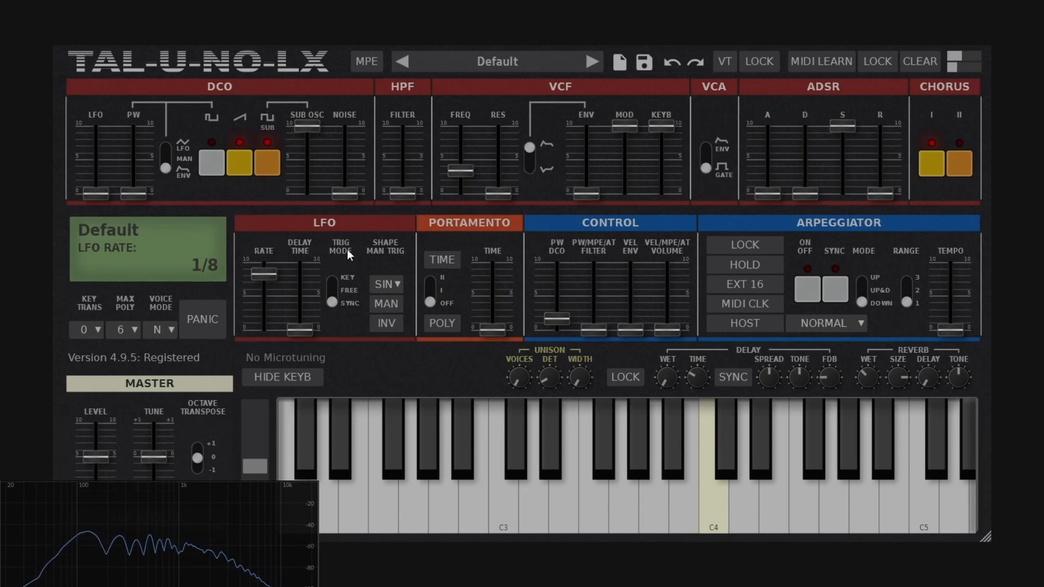
Try the LFO trigger mode on Free and on Key, lowering the LFO rate in each mode.
mouse_move(351, 306)
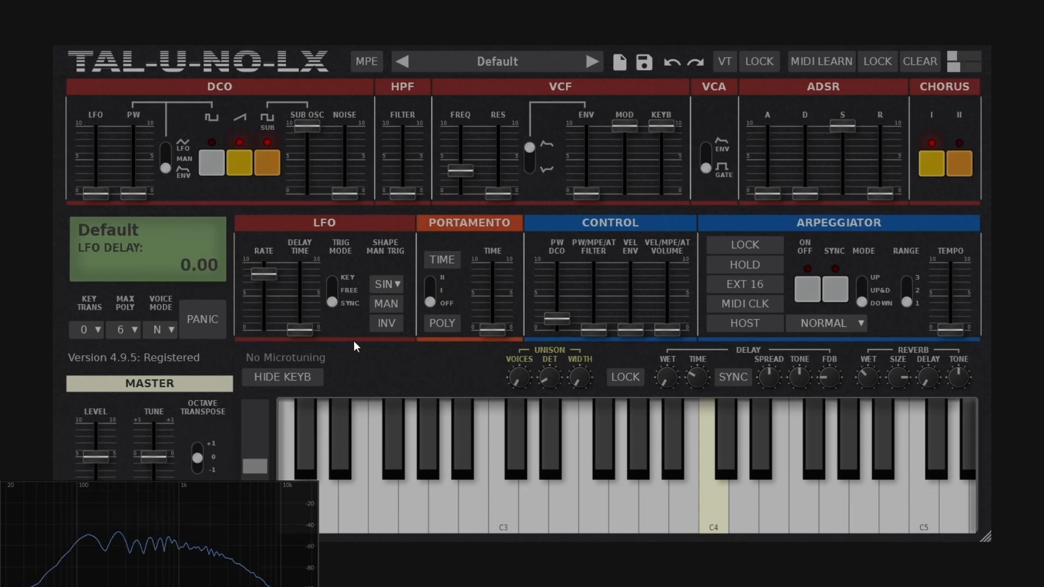
left_click(336, 293)
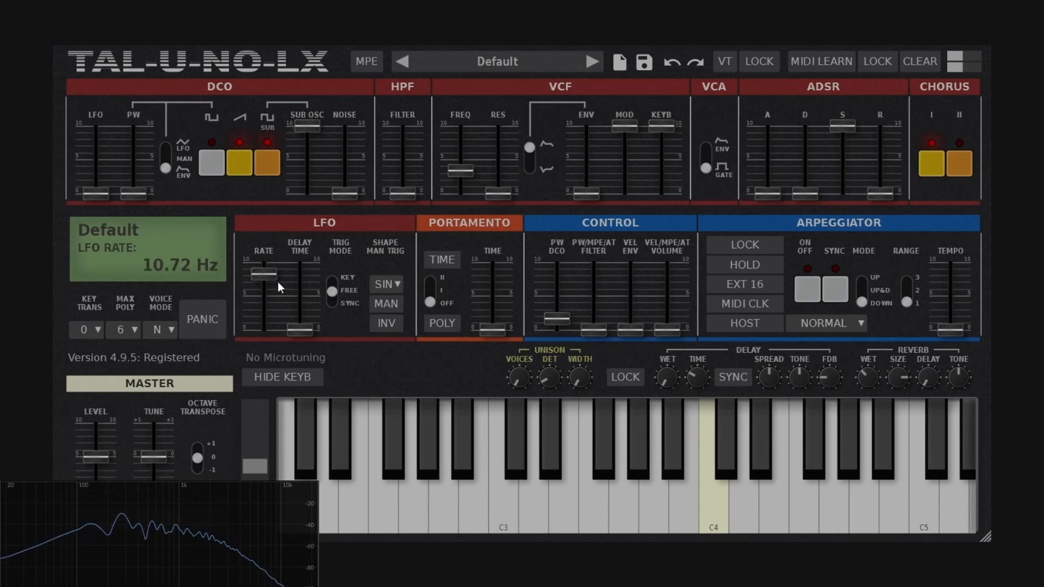
left_click_drag(268, 274, 300, 282)
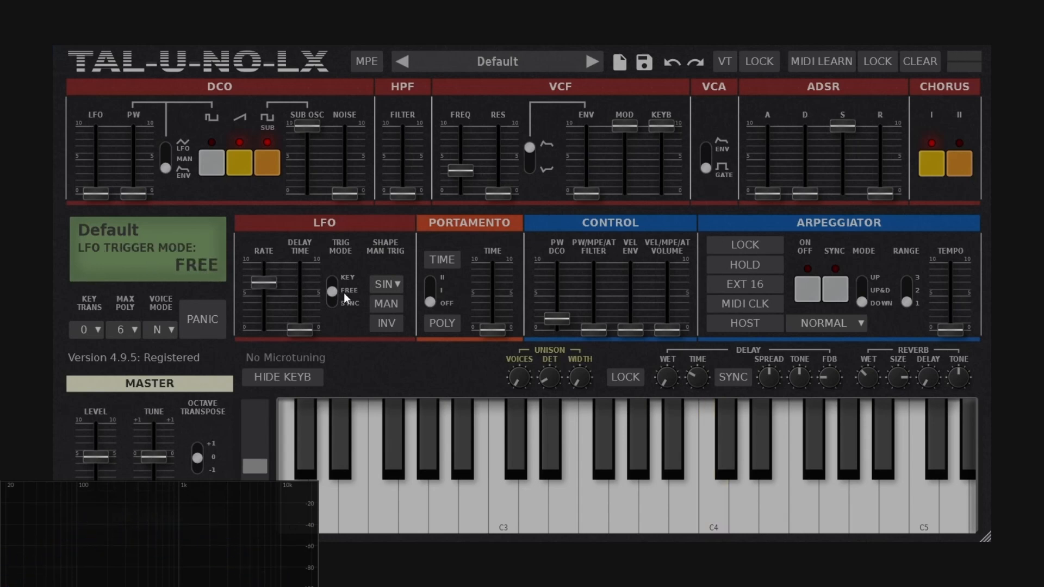
left_click(332, 282)
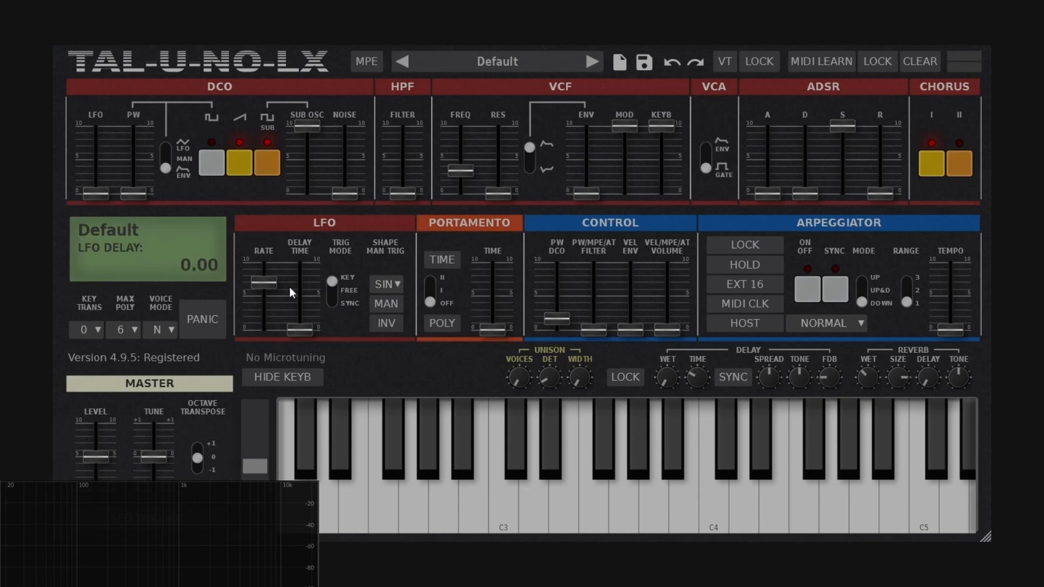
left_click_drag(262, 282, 273, 293)
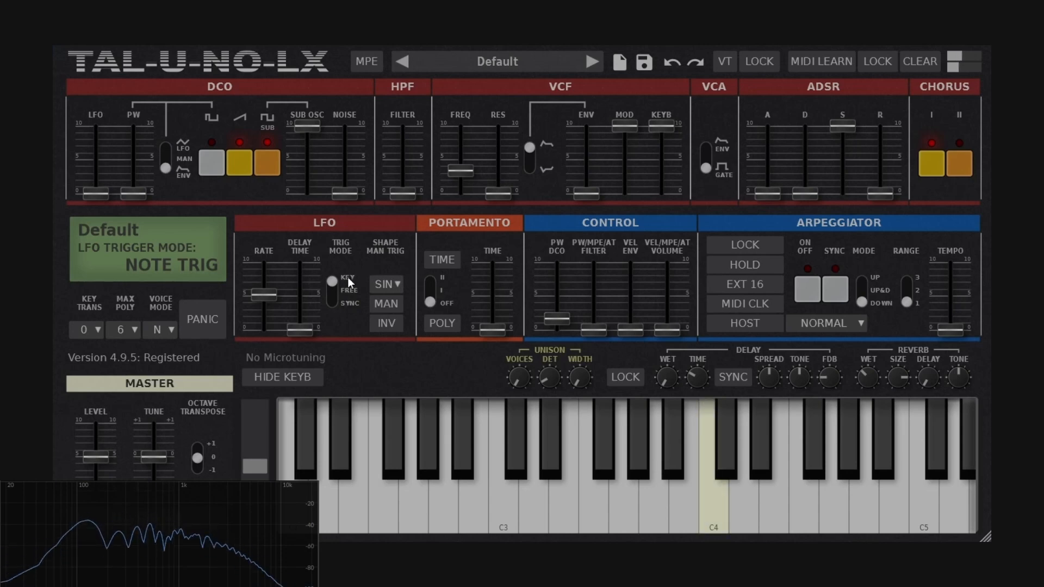
Turn off the reverb wet amount, sub oscillator and chorus, and raise the DCO LFO amount to 10.
left_click_drag(868, 374, 914, 509)
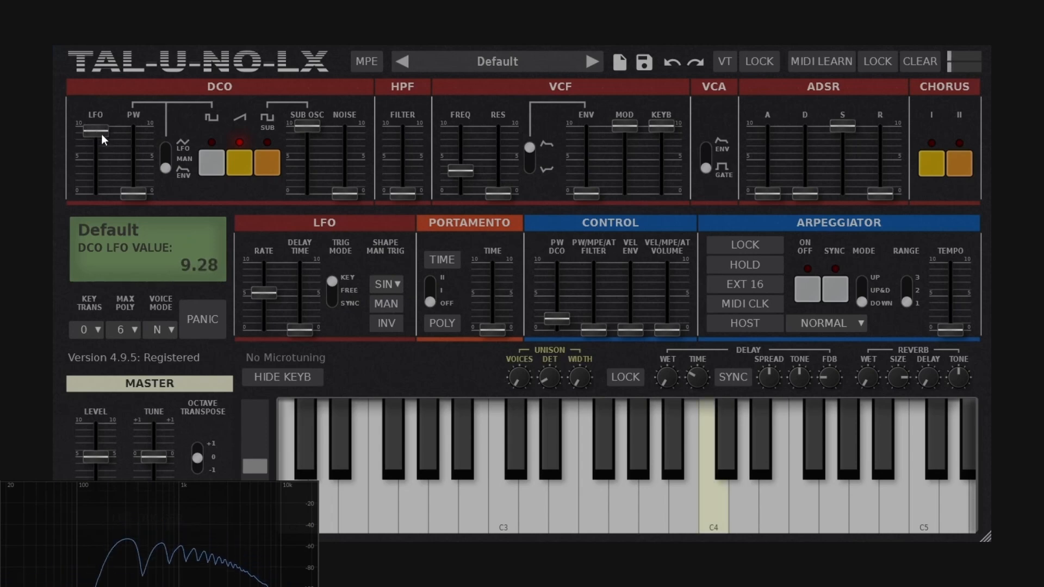
left_click_drag(101, 133, 141, 127)
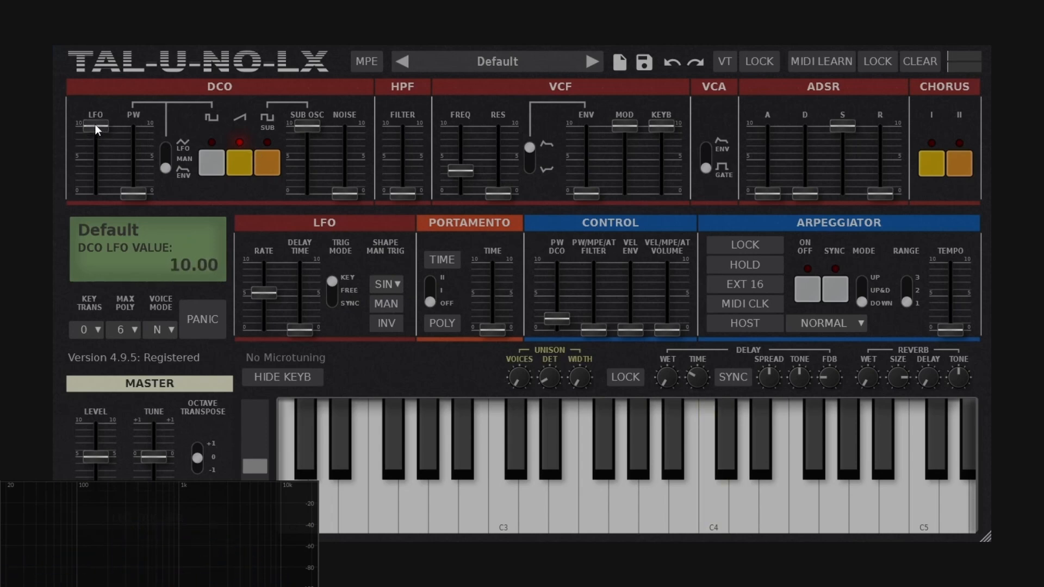
Set the LFO trigger mode to Free, the LFO rate to 1.10 Hz and the filter cutoff to about 8.2.
left_click(334, 295)
left_click(334, 295)
left_click(334, 295)
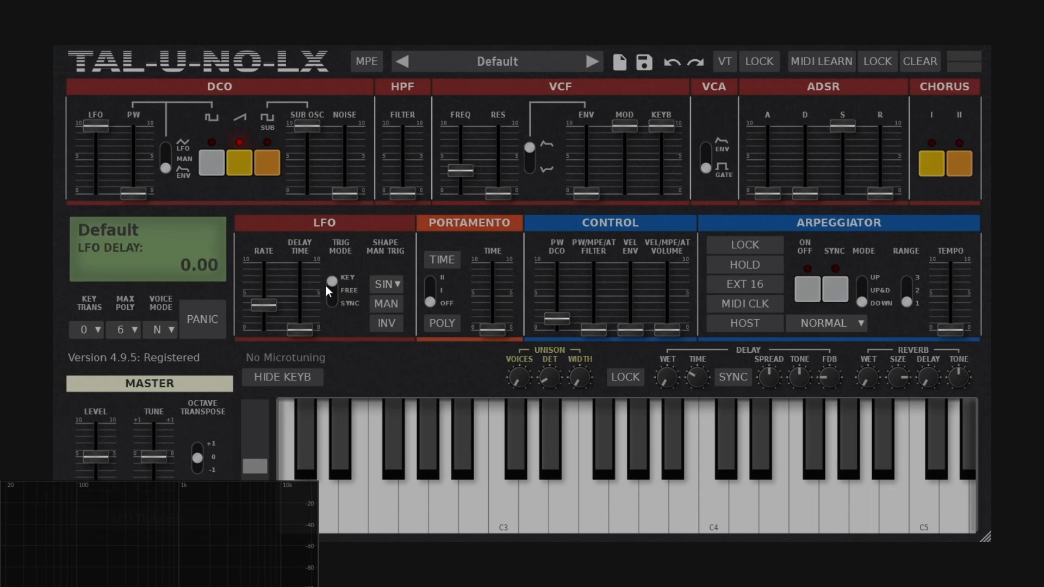
left_click(332, 291)
left_click_drag(265, 306, 269, 308)
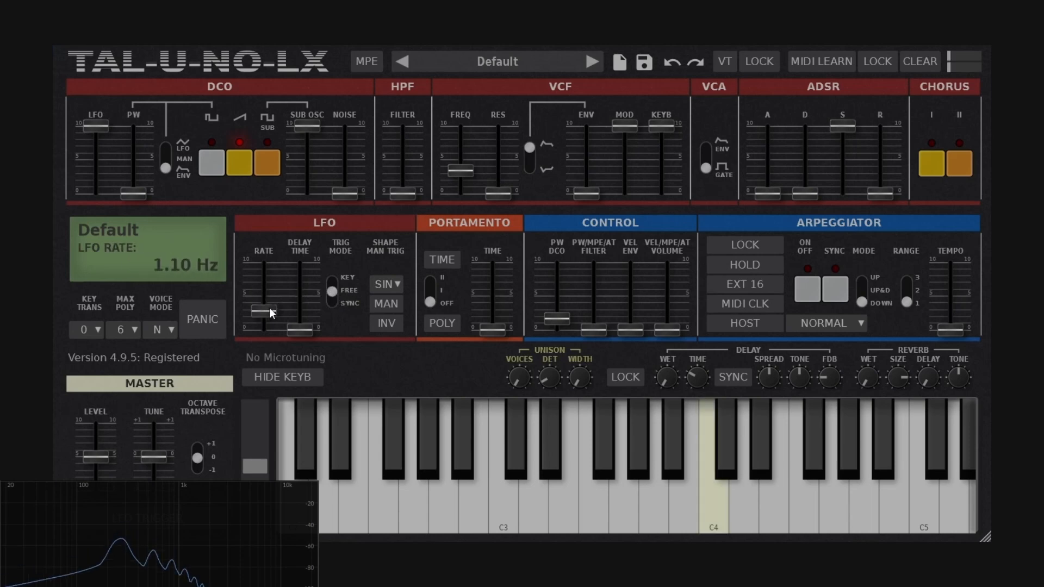
left_click_drag(465, 165, 470, 142)
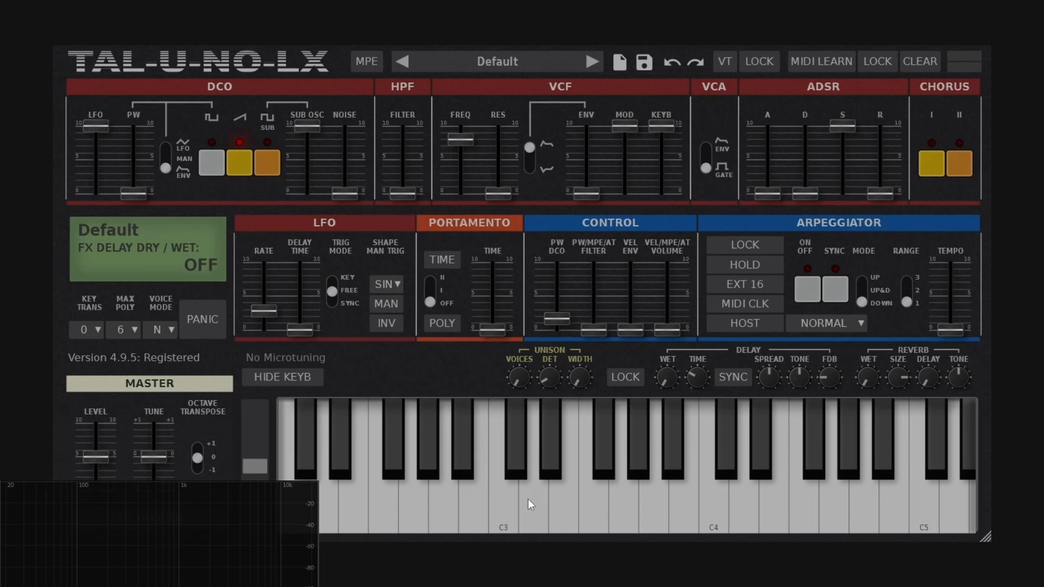
Play C4 repeatedly to hear where the LFO cycle starts on each note in Free trigger mode.
left_click(716, 512)
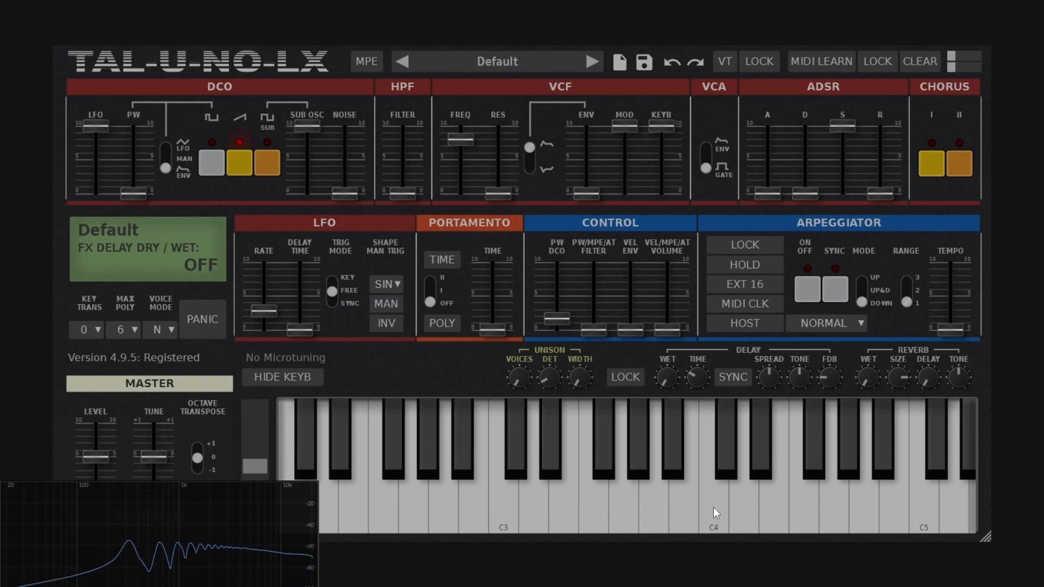
left_click(715, 512)
left_click(716, 512)
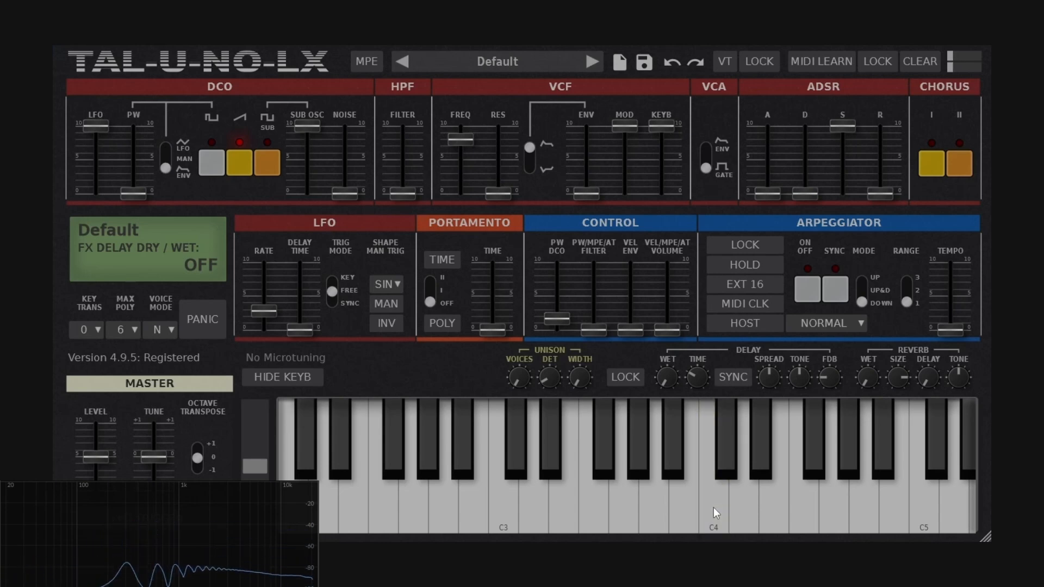
left_click(716, 512)
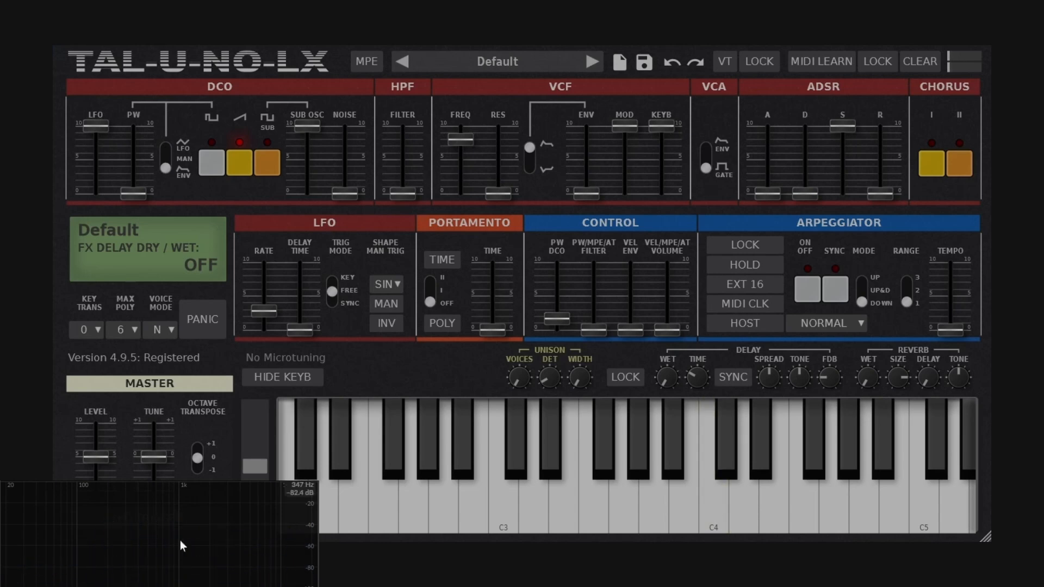
left_click(706, 516)
left_click(712, 515)
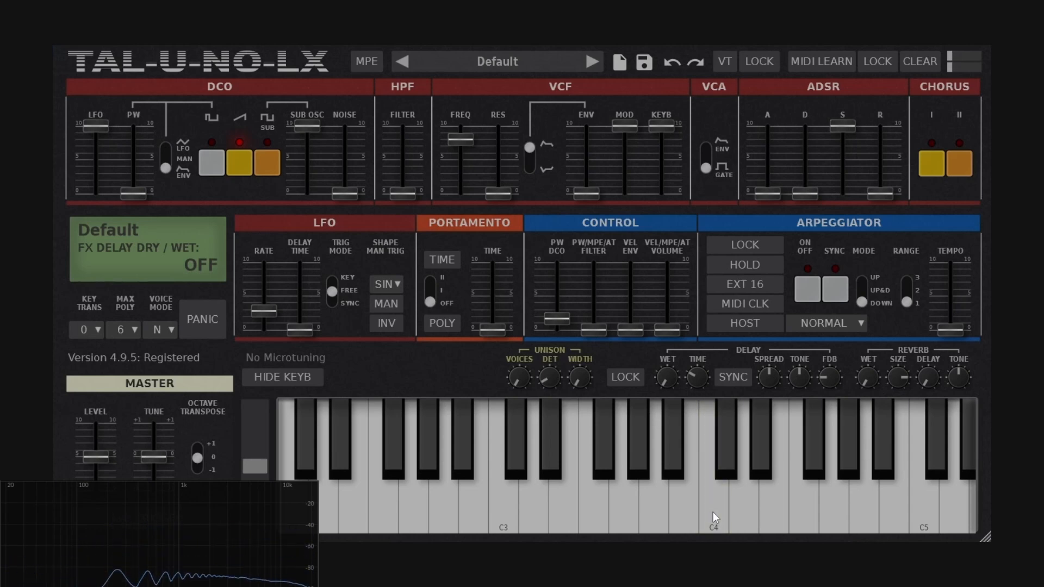
left_click(713, 512)
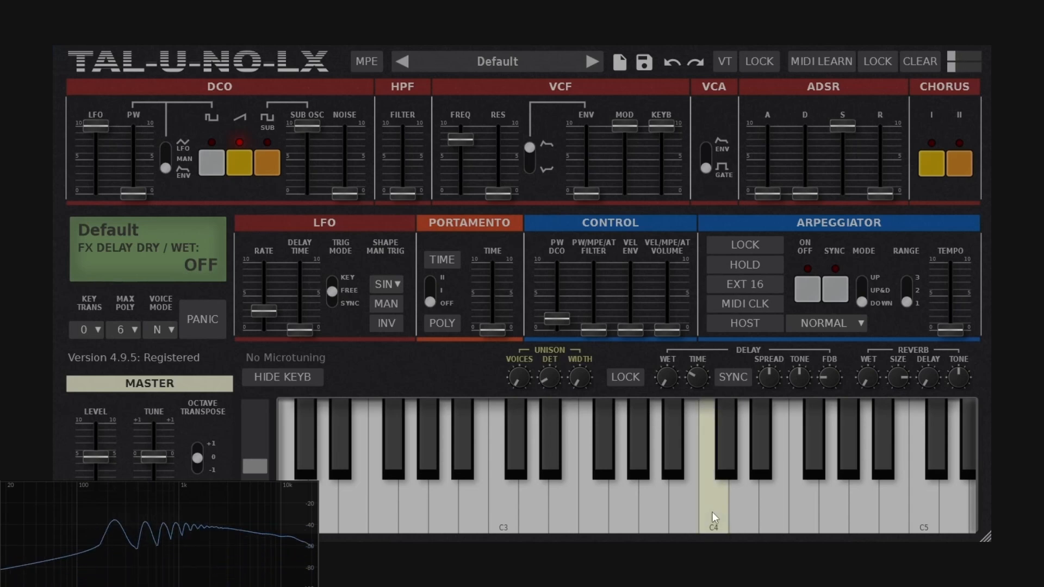
left_click(712, 513)
left_click(708, 506)
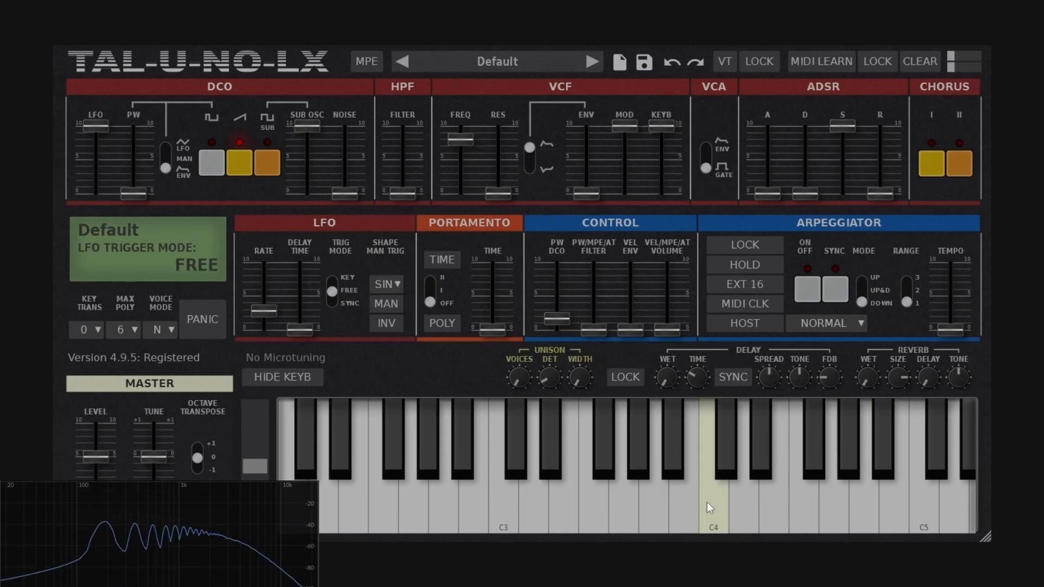
left_click(711, 509)
left_click(711, 504)
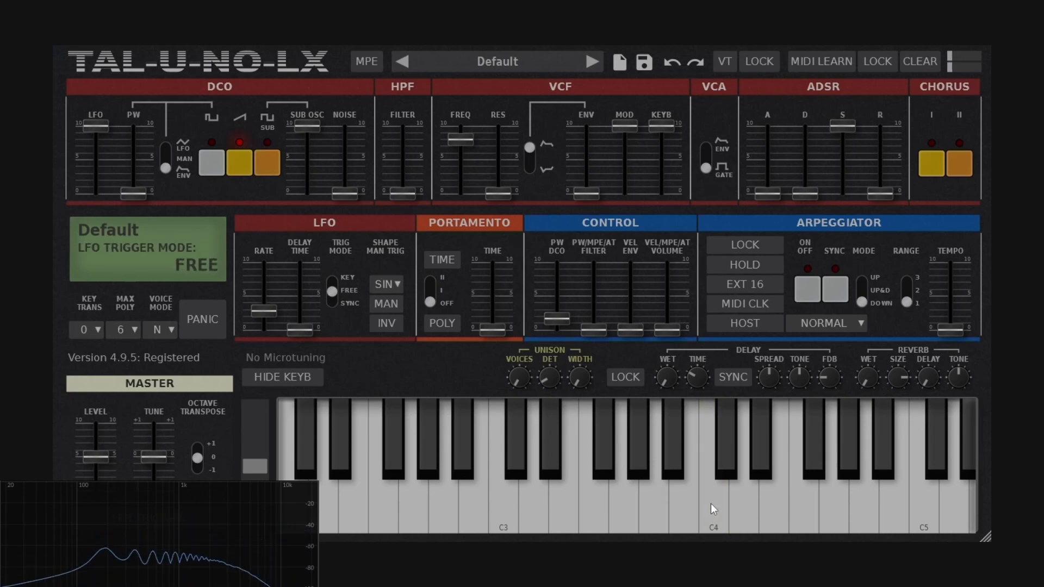
left_click(710, 503)
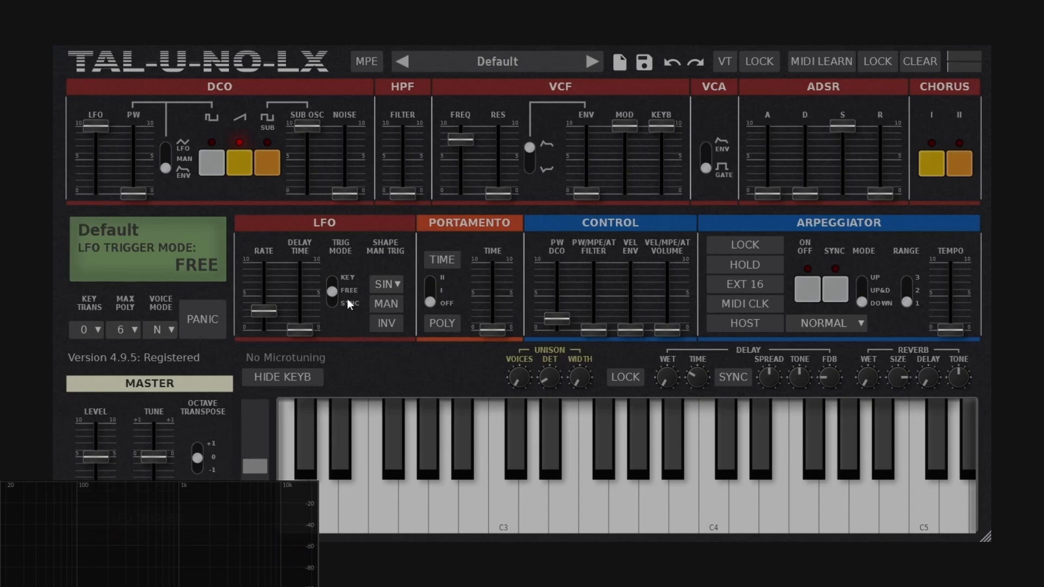
left_click(715, 524)
left_click(714, 525)
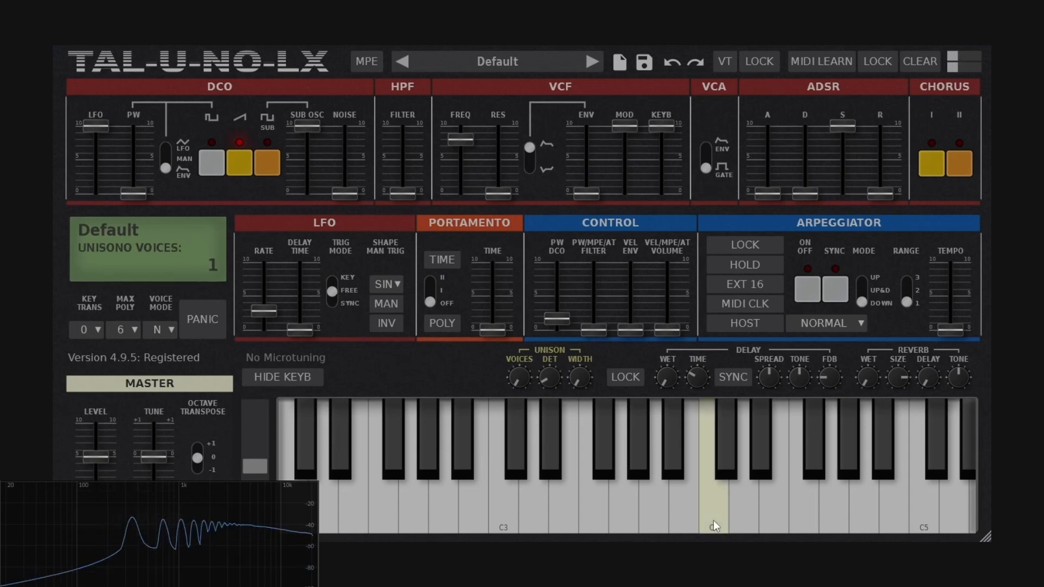
left_click(714, 524)
left_click(714, 524)
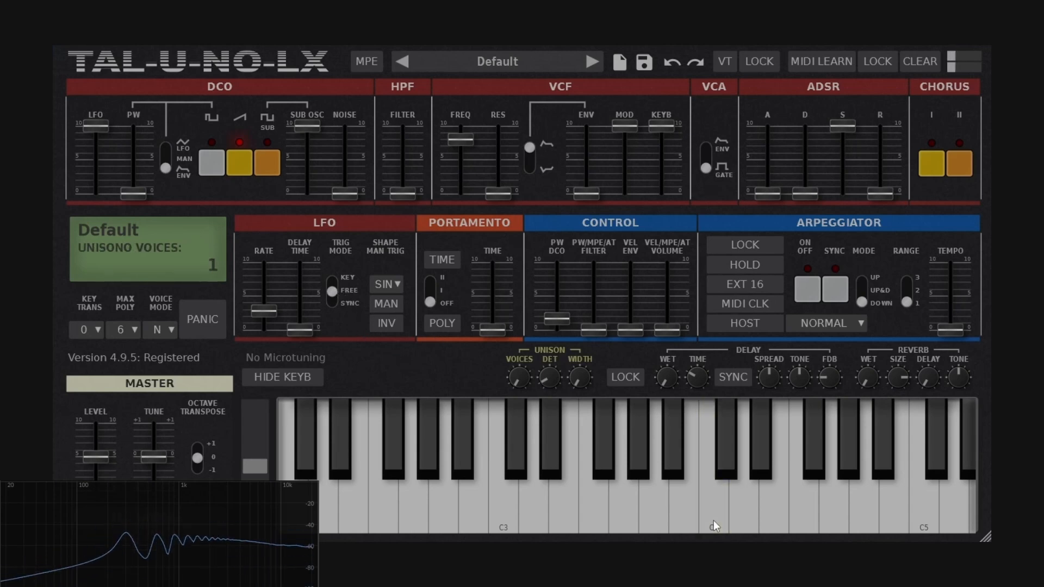
left_click(714, 525)
left_click(715, 524)
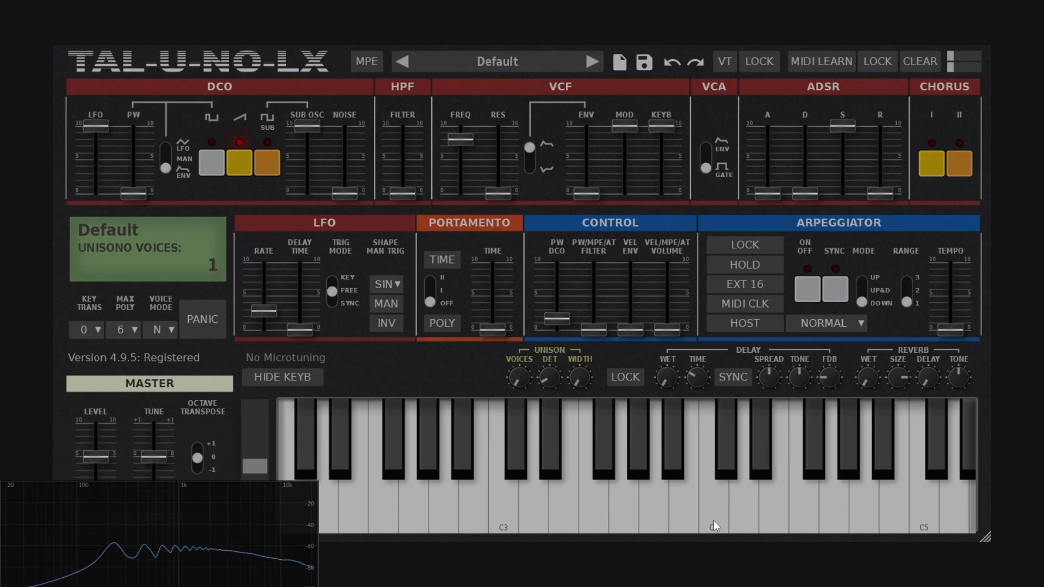
left_click(715, 525)
left_click(714, 525)
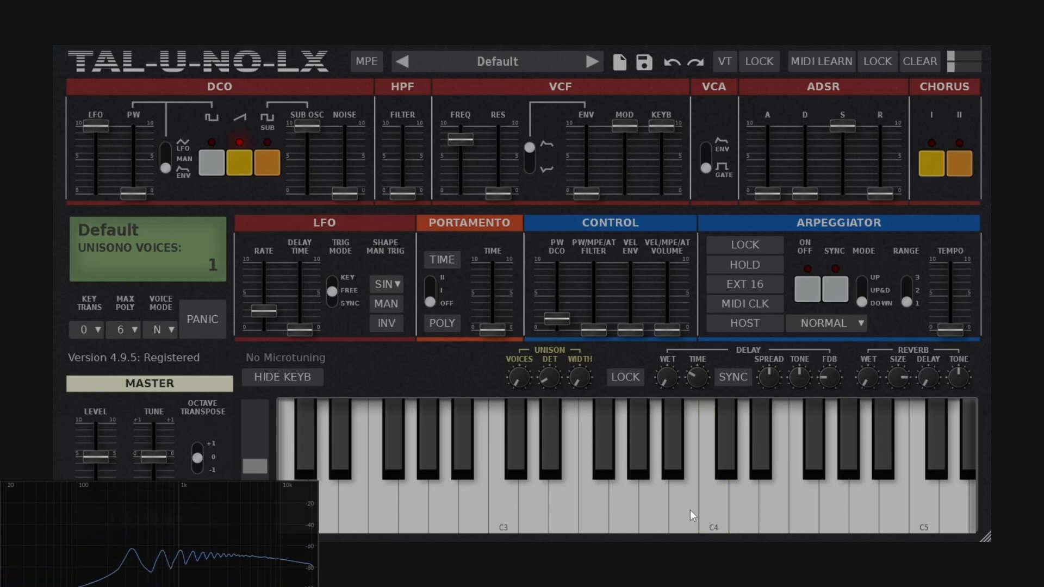
Switch the LFO trigger mode to Key, keep the sine shape, and play C4 repeatedly to hear the LFO on each note.
left_click(334, 282)
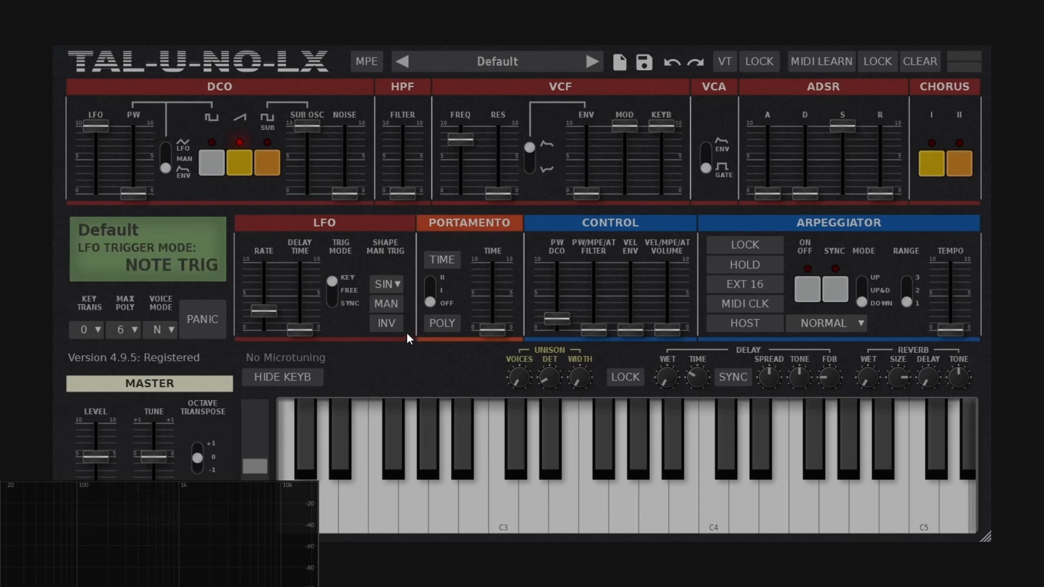
left_click(386, 285)
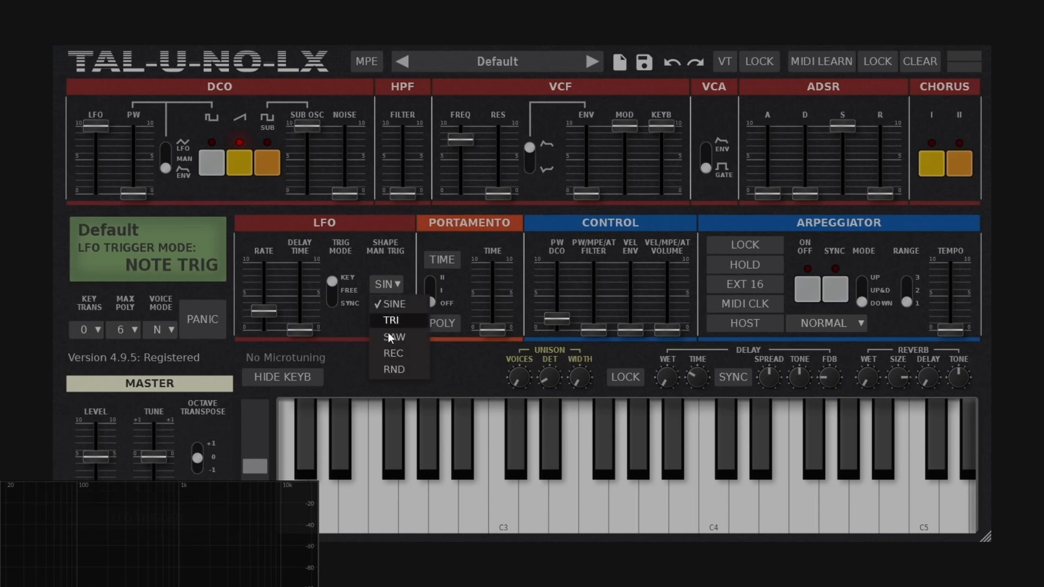
left_click(386, 260)
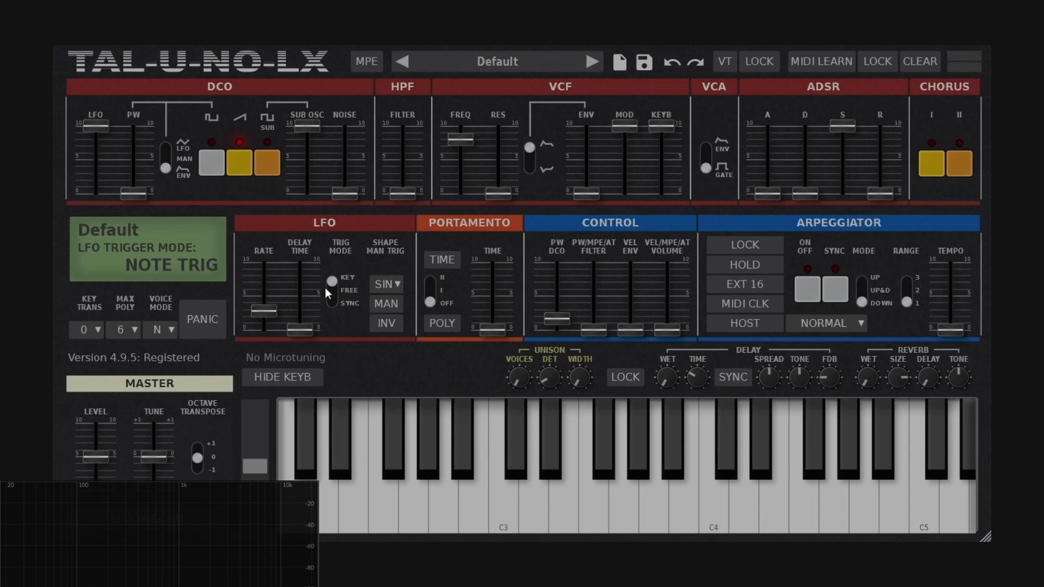
left_click(716, 524)
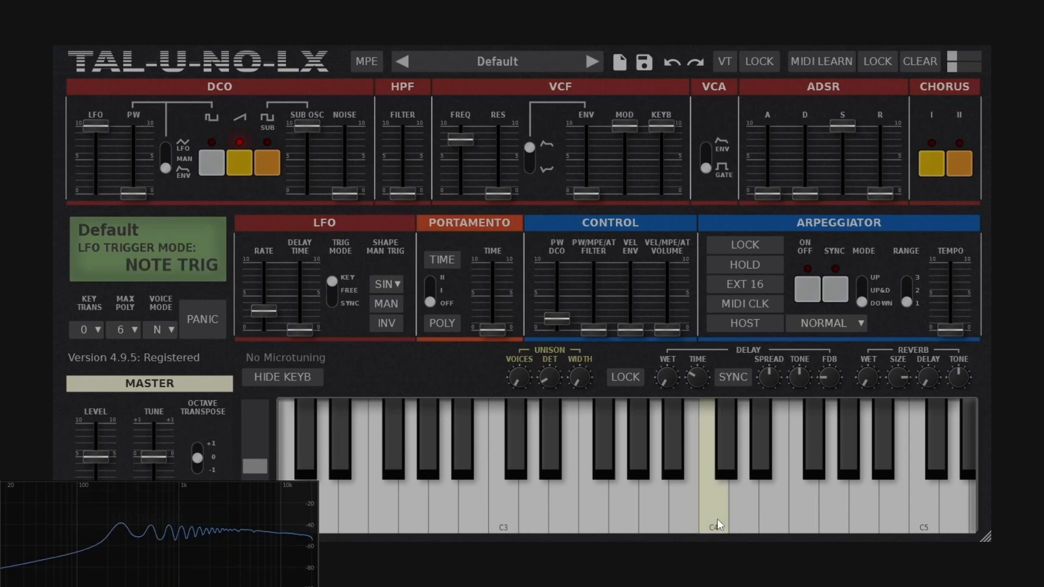
left_click(716, 525)
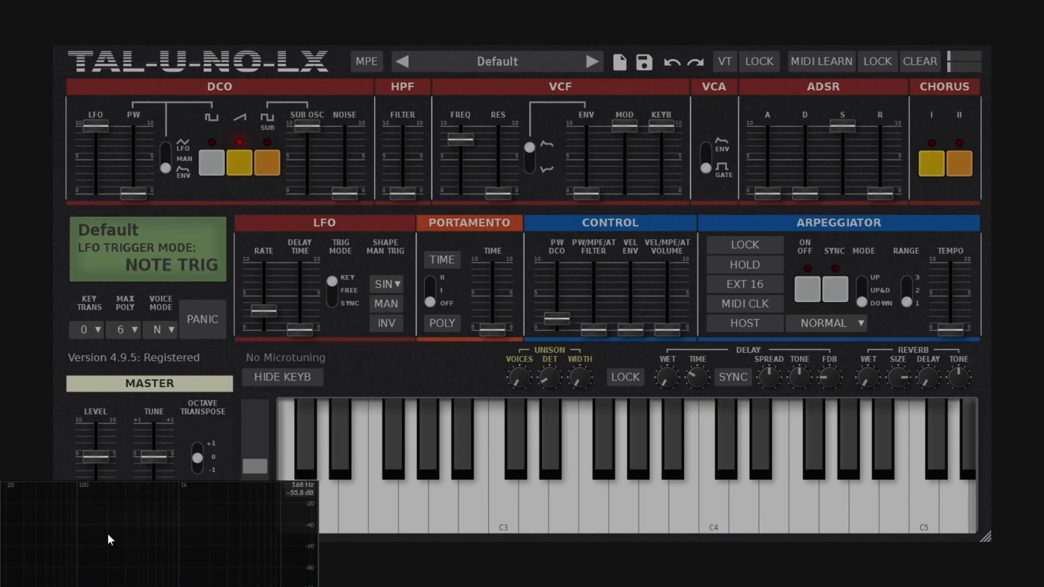
left_click(715, 508)
left_click(715, 508)
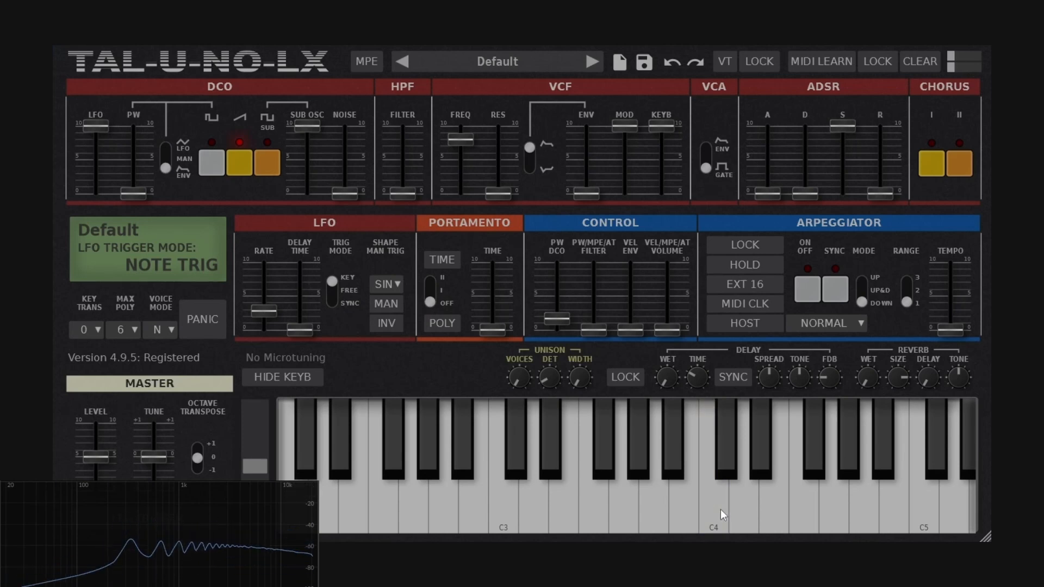
left_click(720, 510)
left_click(720, 510)
left_click(720, 510)
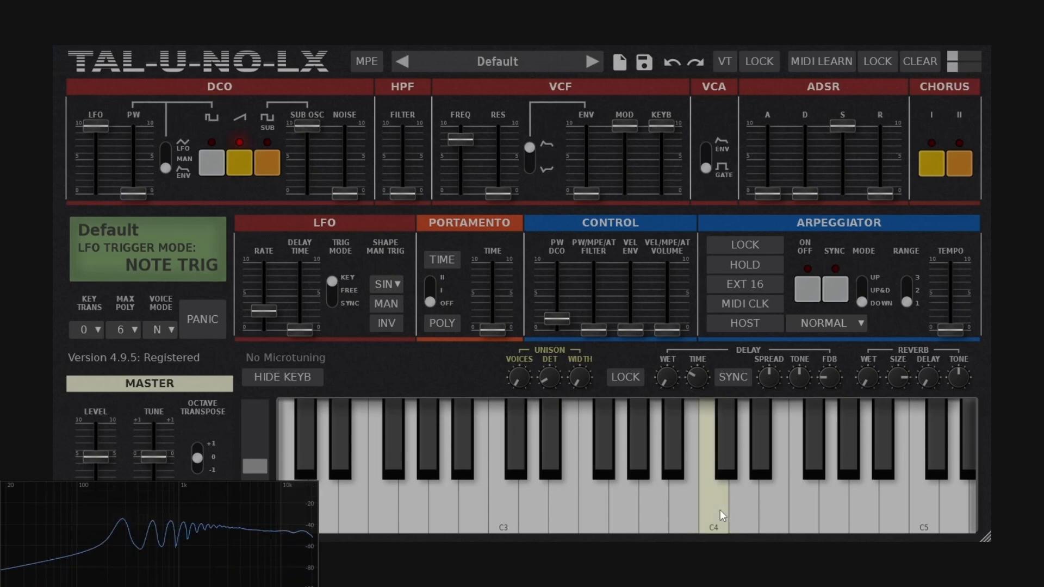
left_click(720, 510)
left_click(719, 510)
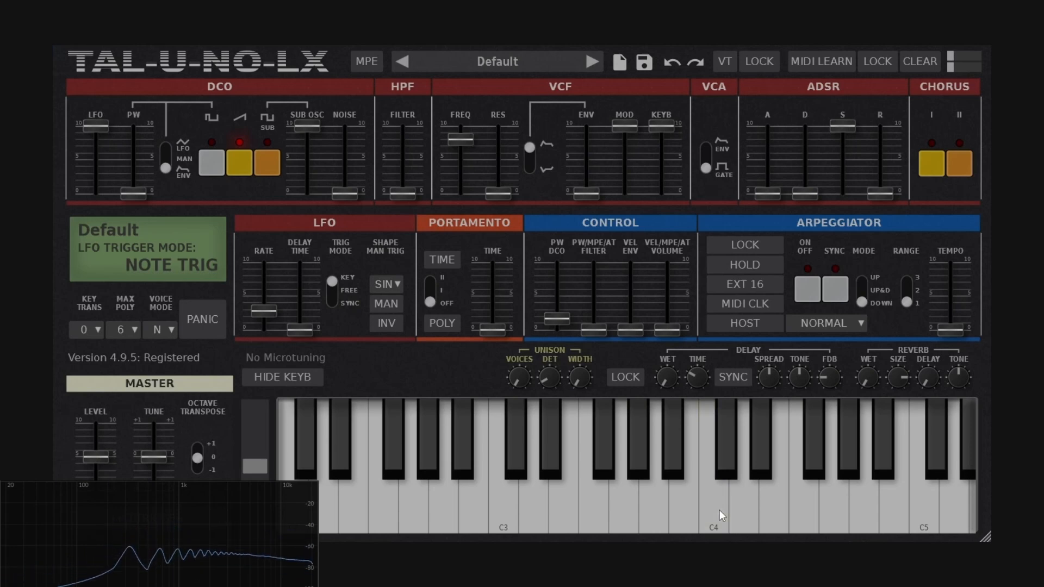
left_click(719, 510)
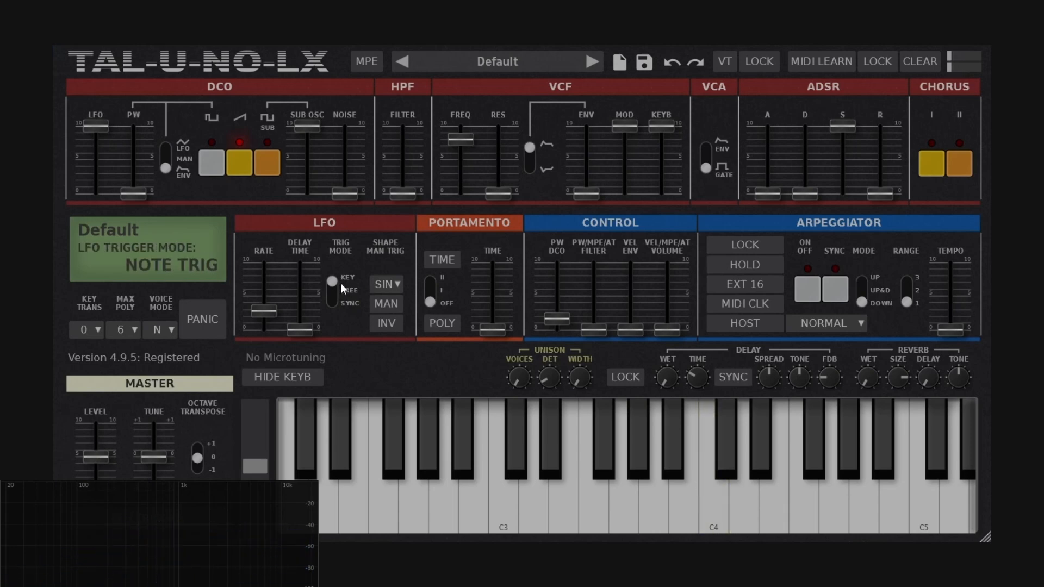
Return the LFO trigger mode to Free and play C4 several times for comparison with Key mode.
left_click(333, 302)
left_click(333, 292)
left_click(710, 503)
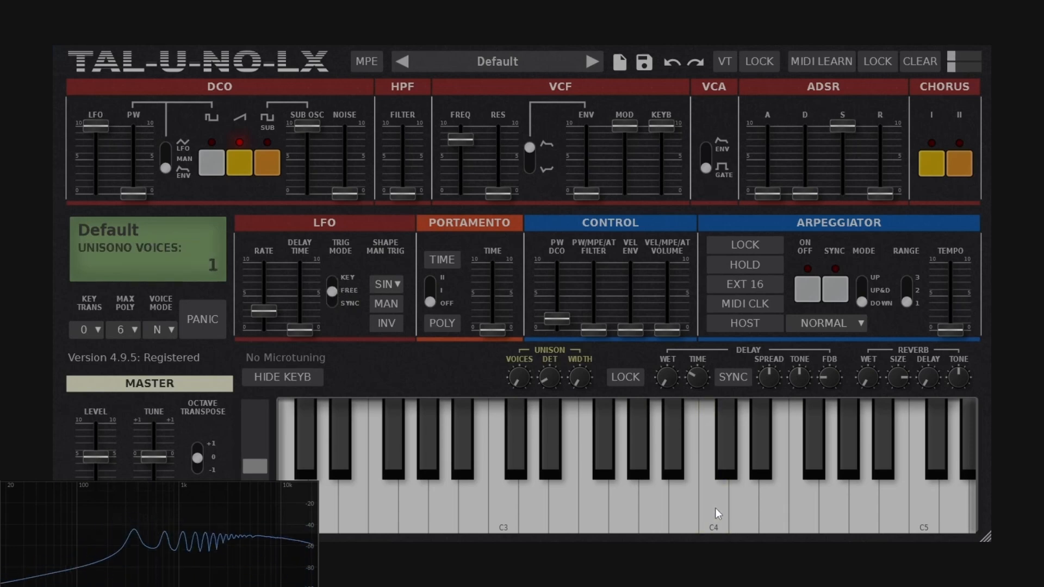
left_click(713, 509)
left_click(718, 514)
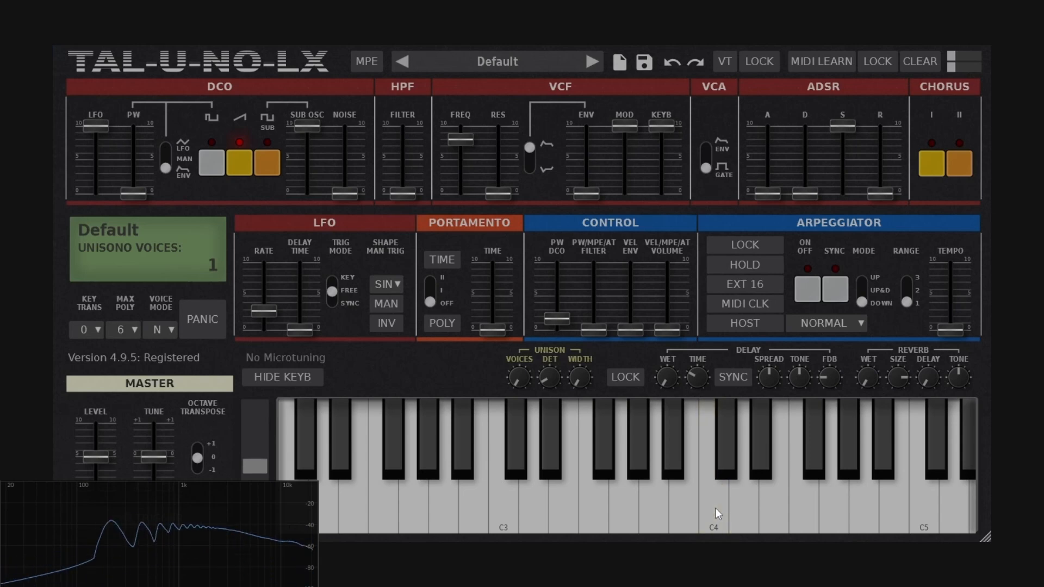
Keep playing C4 in Free trigger mode to compare the LFO phase from note to note.
left_click(716, 509)
left_click(716, 508)
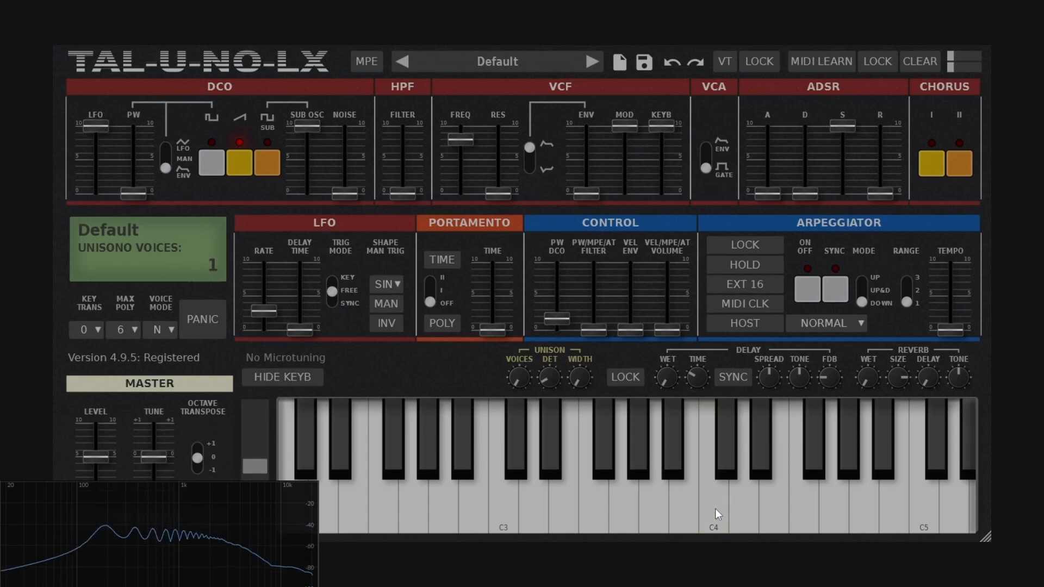
left_click(716, 508)
left_click(716, 508)
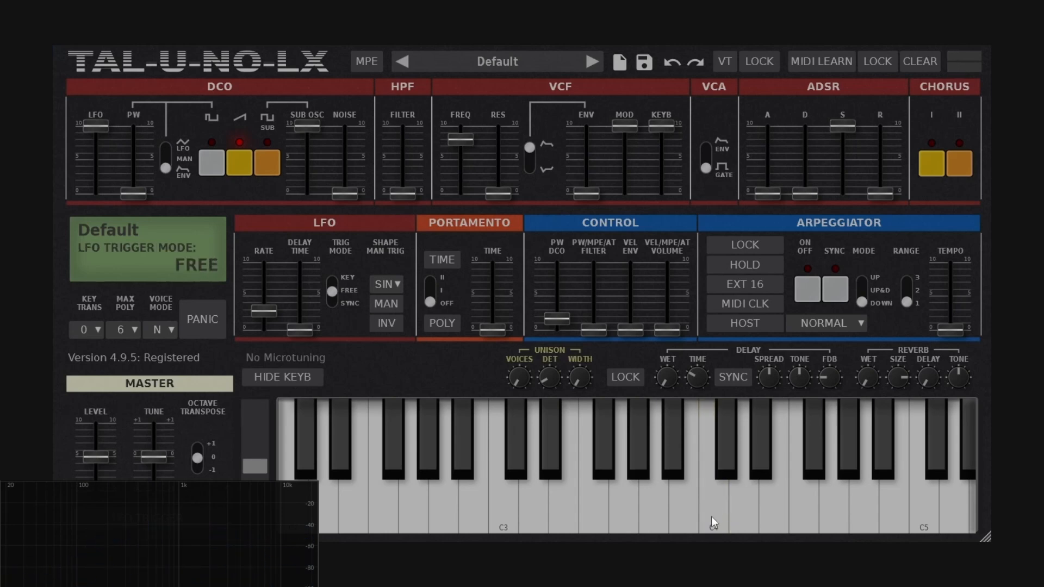
left_click(713, 522)
left_click(713, 520)
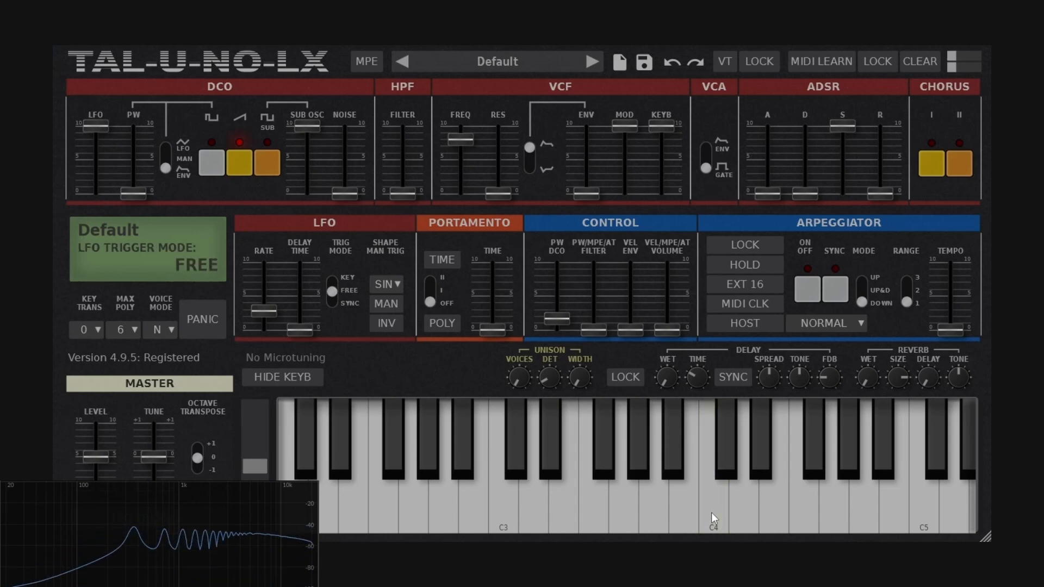
left_click(714, 519)
left_click(713, 519)
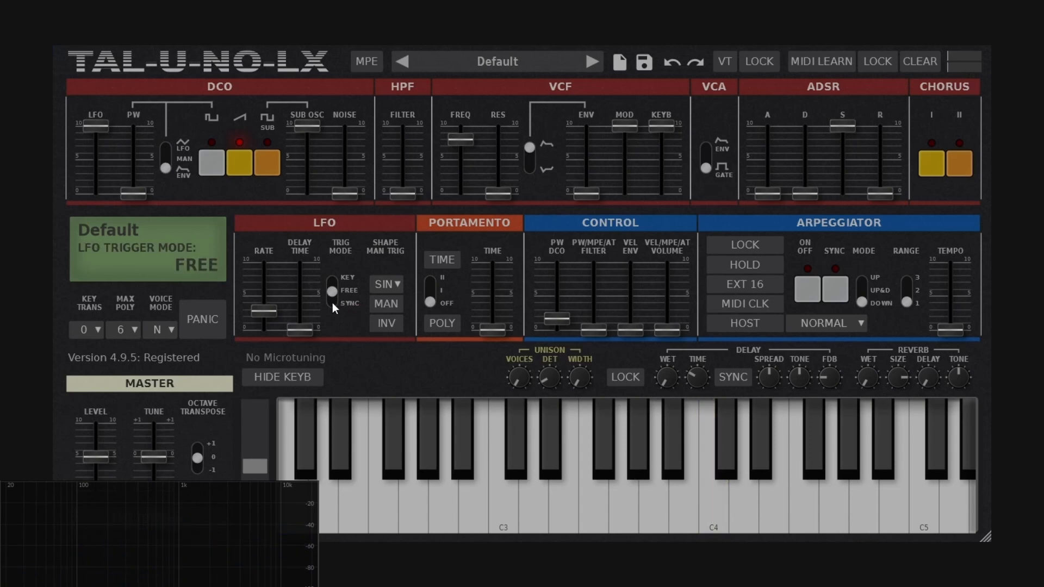
Set the LFO trigger mode to Key and play C4 repeatedly to hear the LFO restart on every note.
left_click(331, 282)
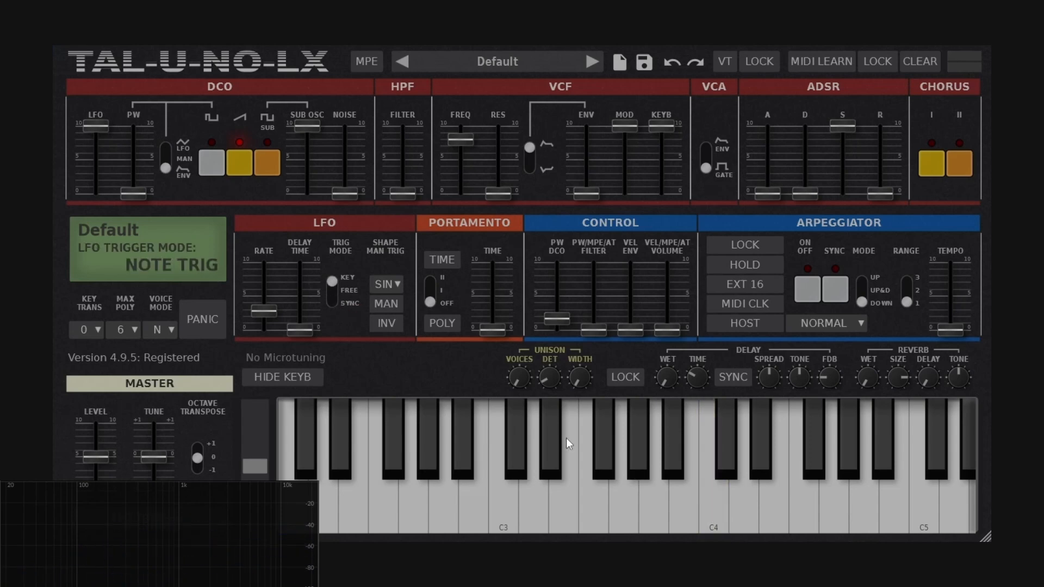
left_click(719, 506)
left_click(717, 507)
left_click(717, 507)
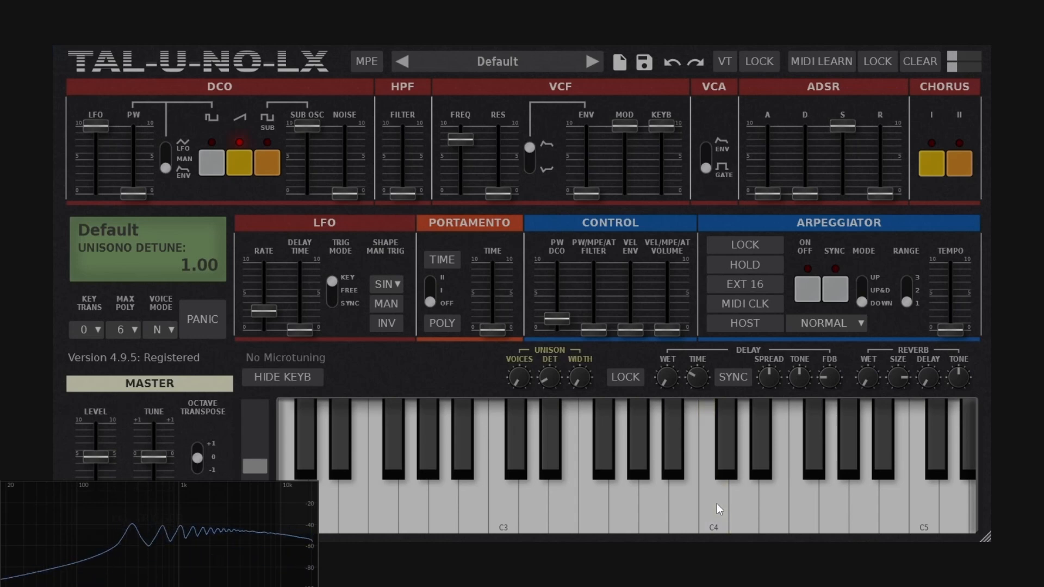
left_click(717, 504)
left_click(717, 504)
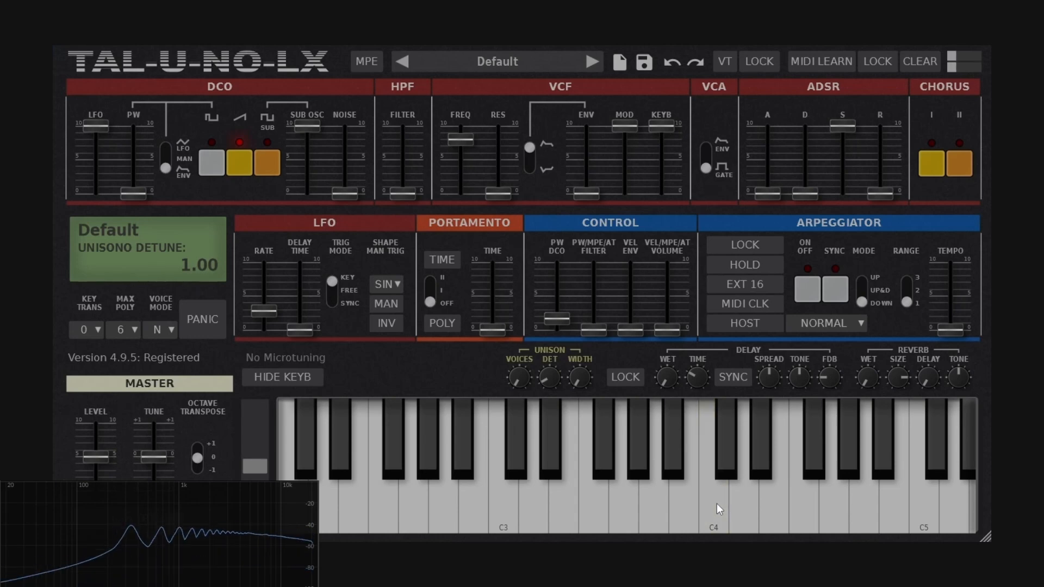
left_click(717, 504)
left_click(717, 503)
left_click(716, 504)
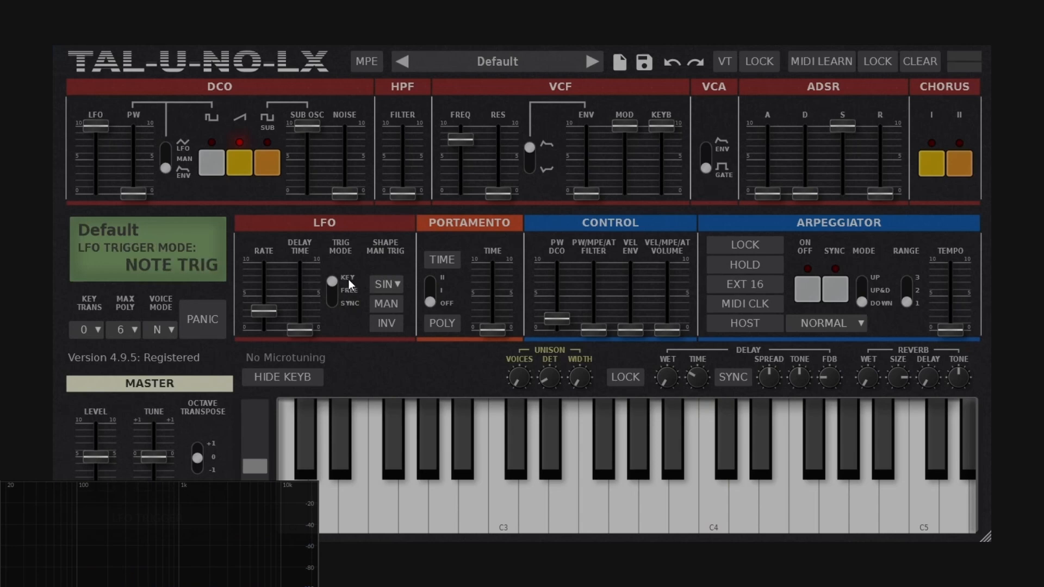
Set the LFO rate to 4.37 Hz, remove the LFO modulation from the DCO and lower the filter cutoff to 3.69.
mouse_move(263, 310)
left_mouse_down()
mouse_move(278, 294)
mouse_move(252, 302)
left_mouse_up()
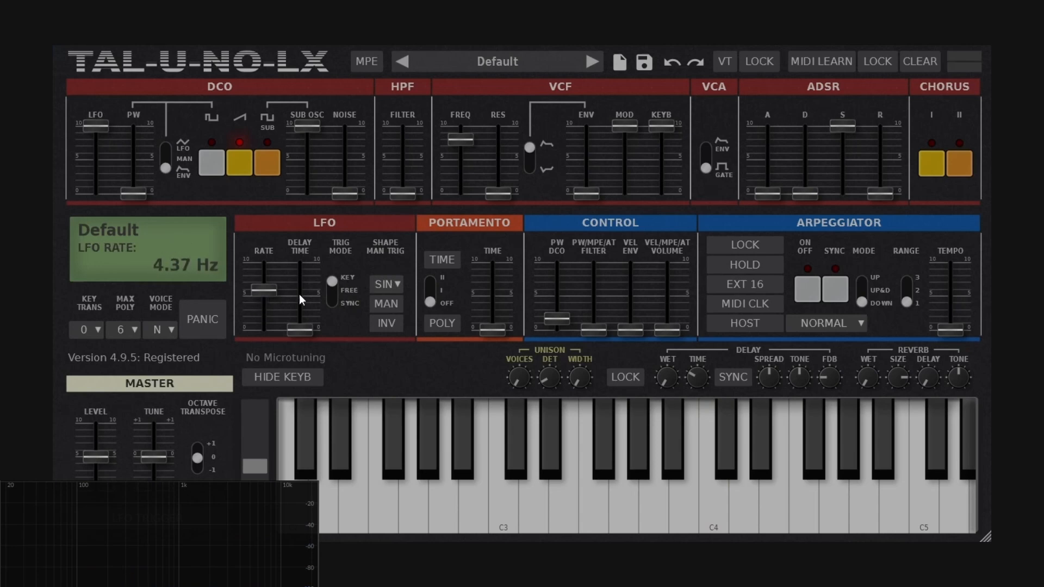
left_click(386, 285)
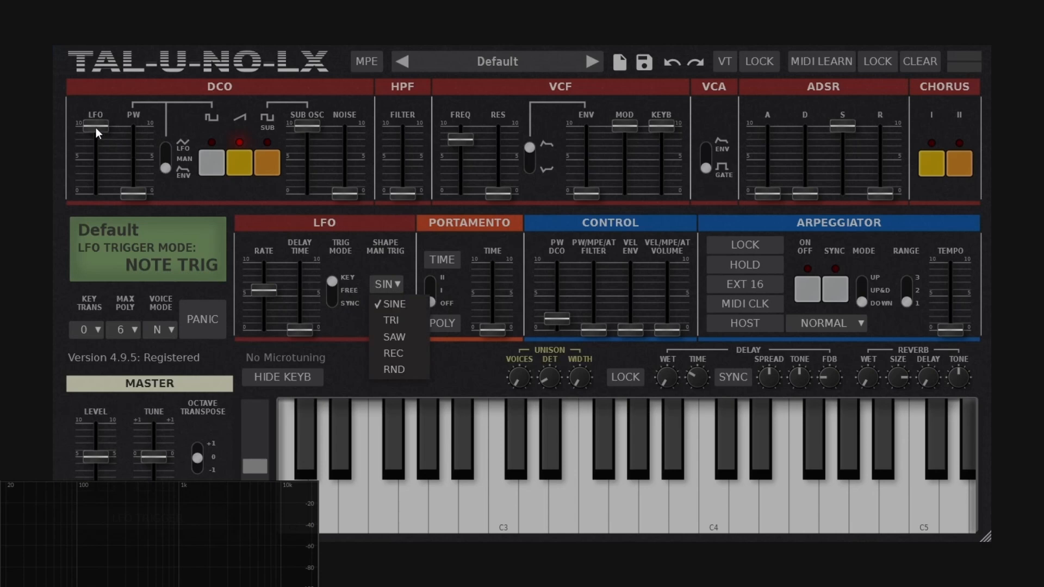
left_click_drag(96, 128, 112, 286)
left_click_drag(461, 140, 471, 168)
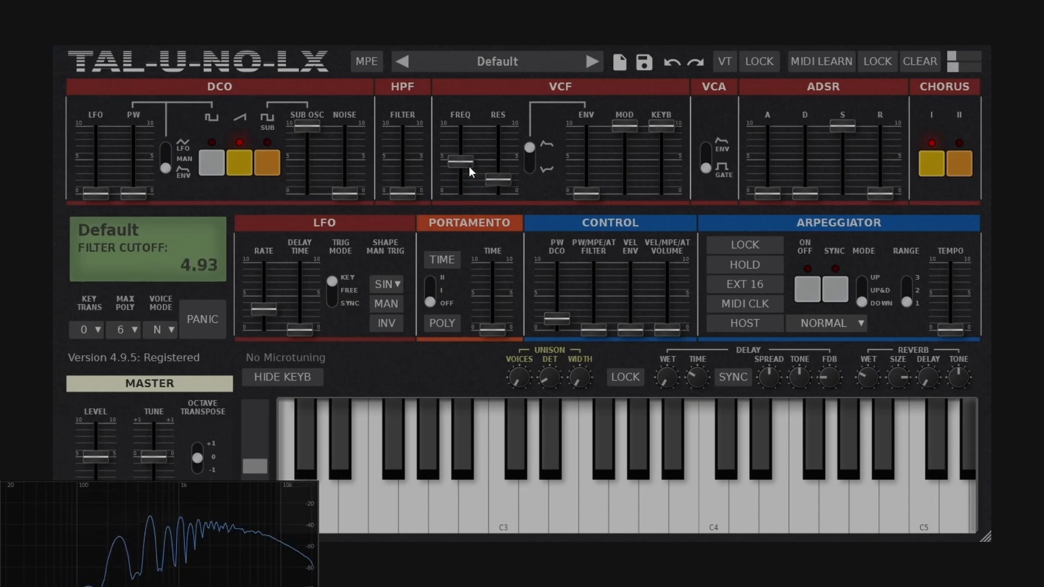
Audition the TRI and SAW shapes for the LFO, and invert the LFO with SAW selected.
left_click(393, 282)
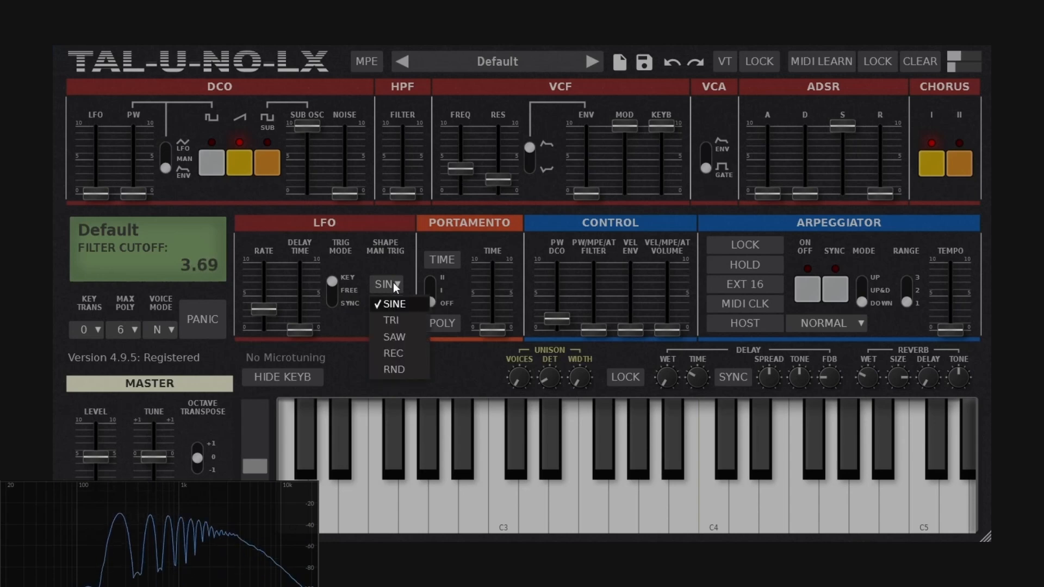
left_click(401, 320)
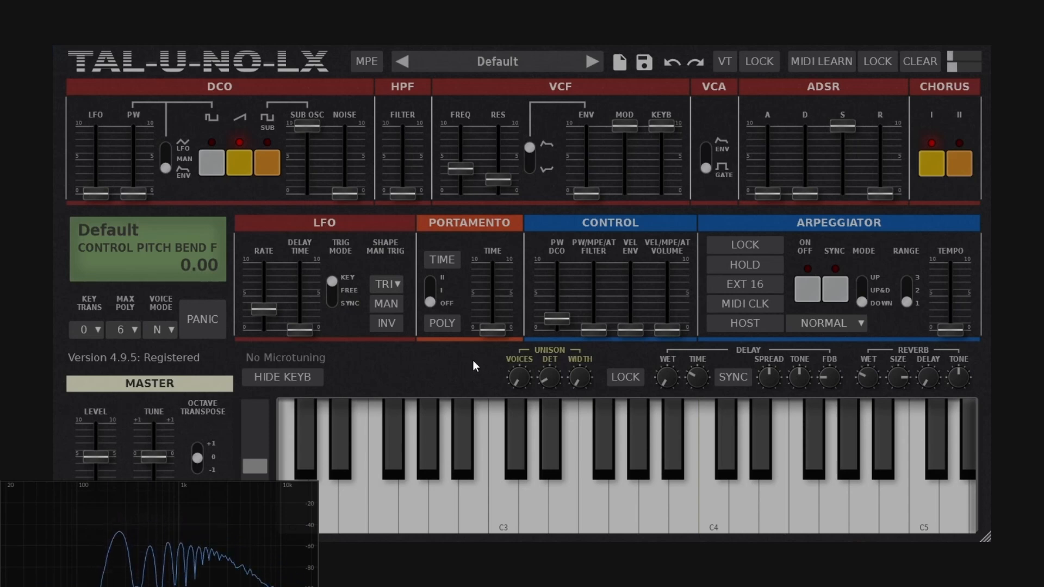
left_click(391, 284)
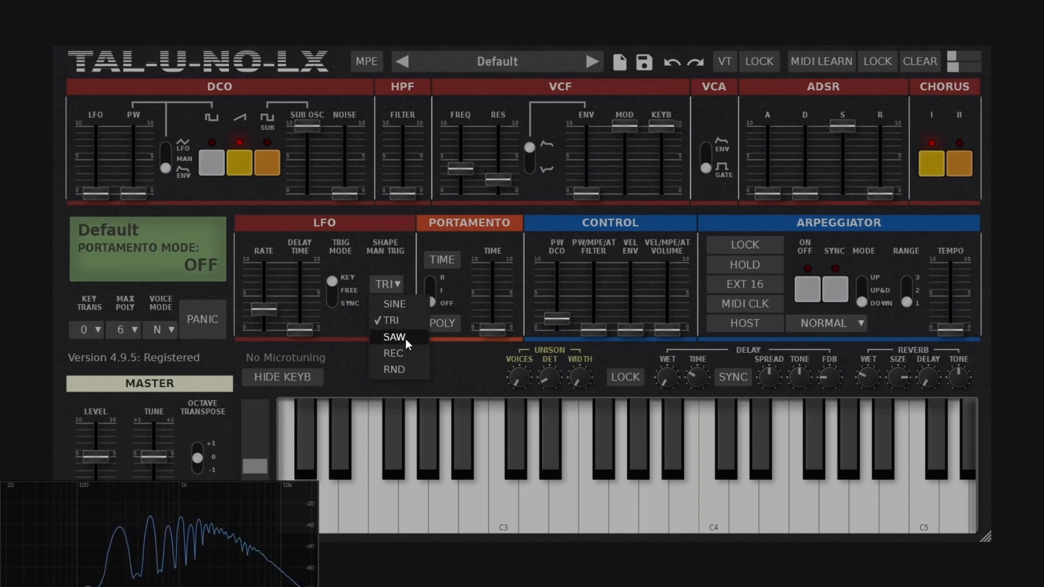
left_click(406, 338)
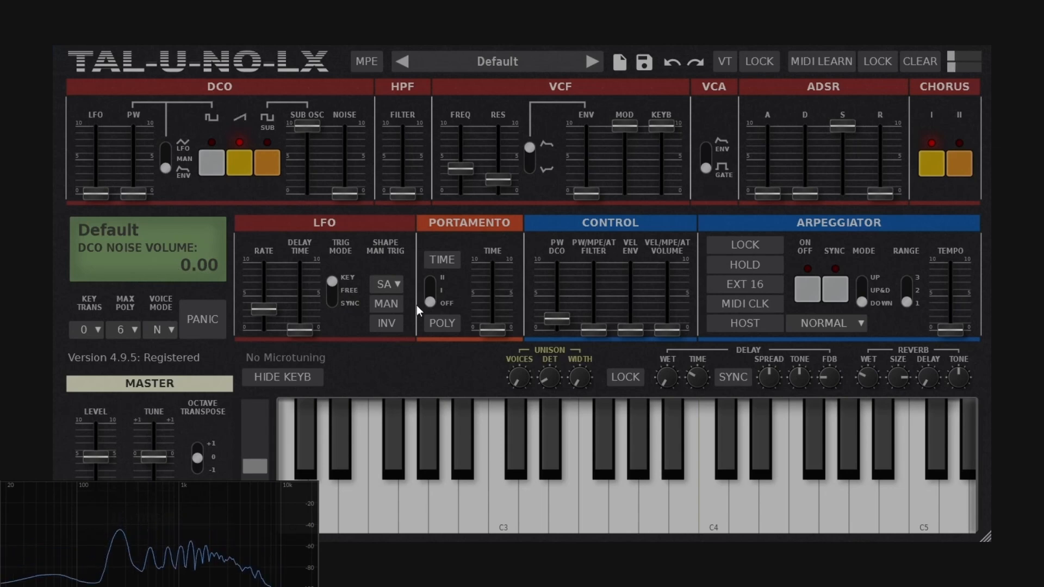
left_click(390, 317)
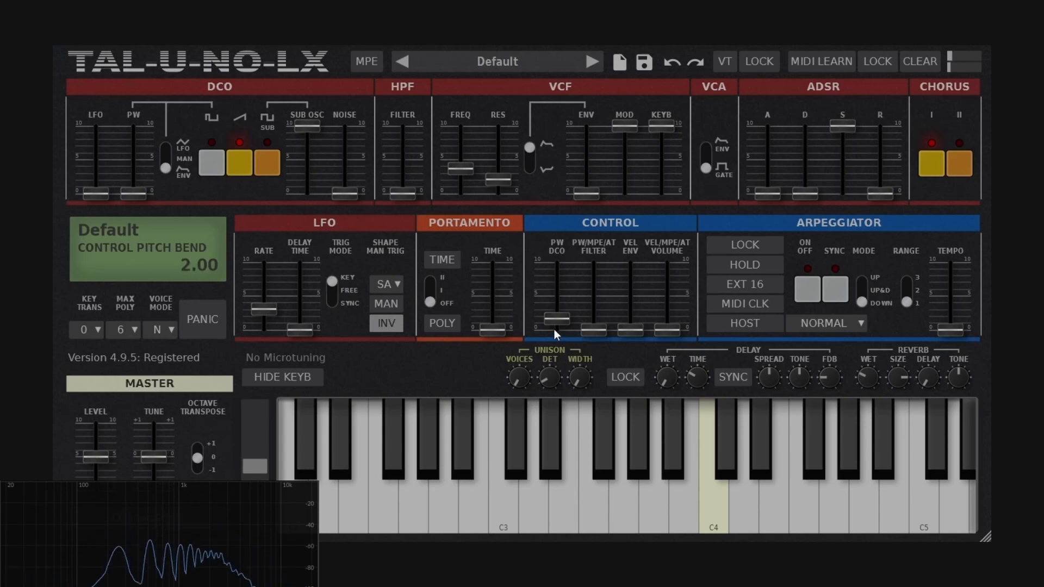
Audition the REC shape on the inverted LFO and switch the shape to RND.
left_click(387, 284)
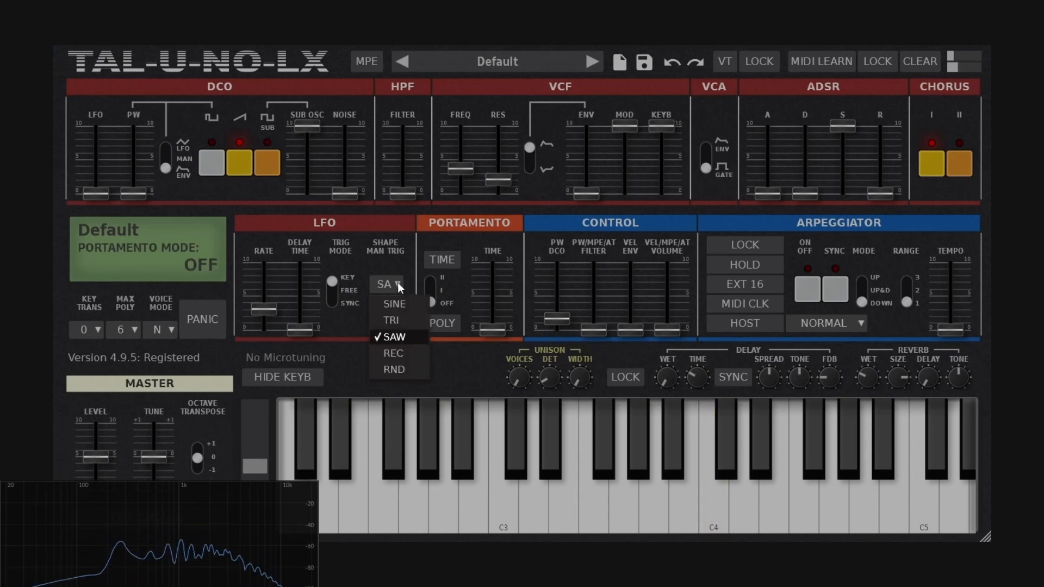
left_click(400, 354)
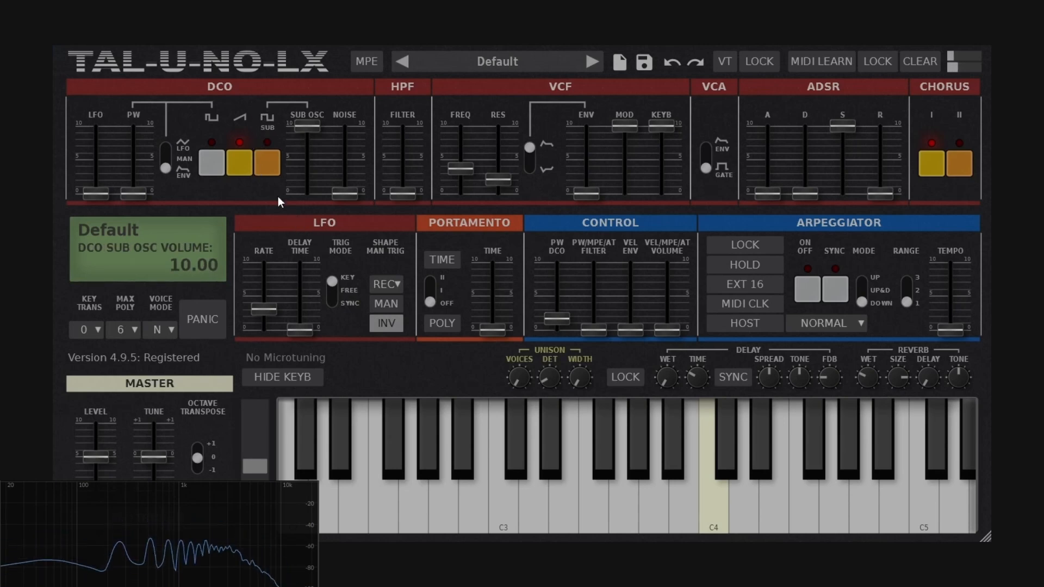
left_click(398, 283)
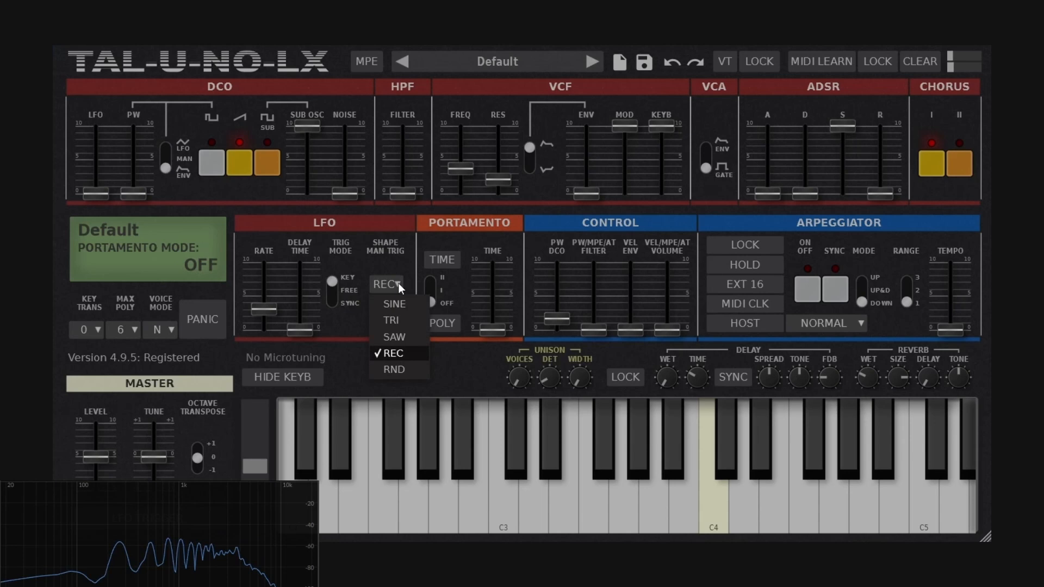
left_click(396, 370)
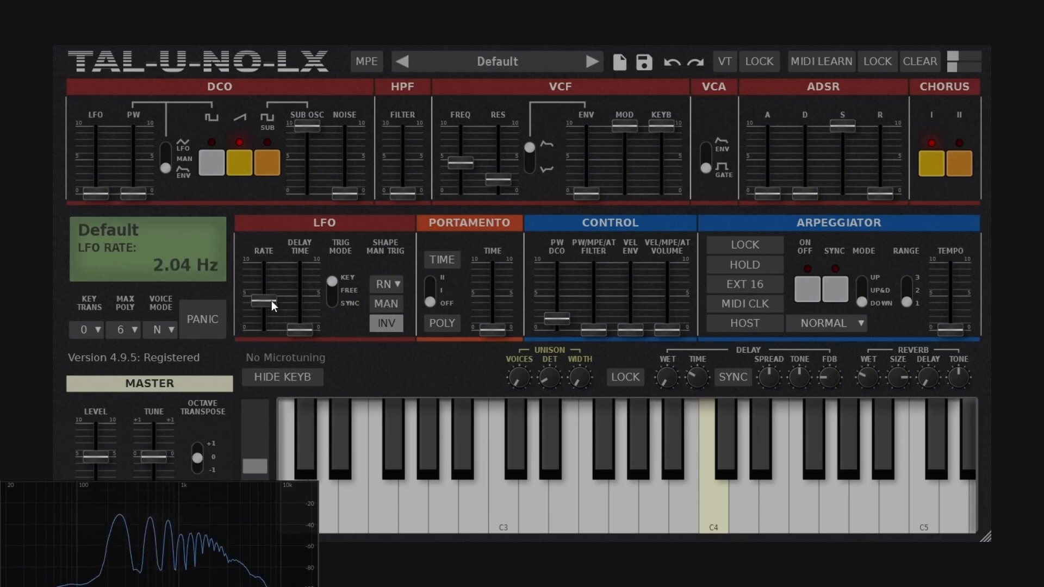
Raise the random LFO's rate to 10.72 Hz, set its trigger mode to Free and fine-tune the rate slightly downward.
left_click_drag(272, 301, 304, 276)
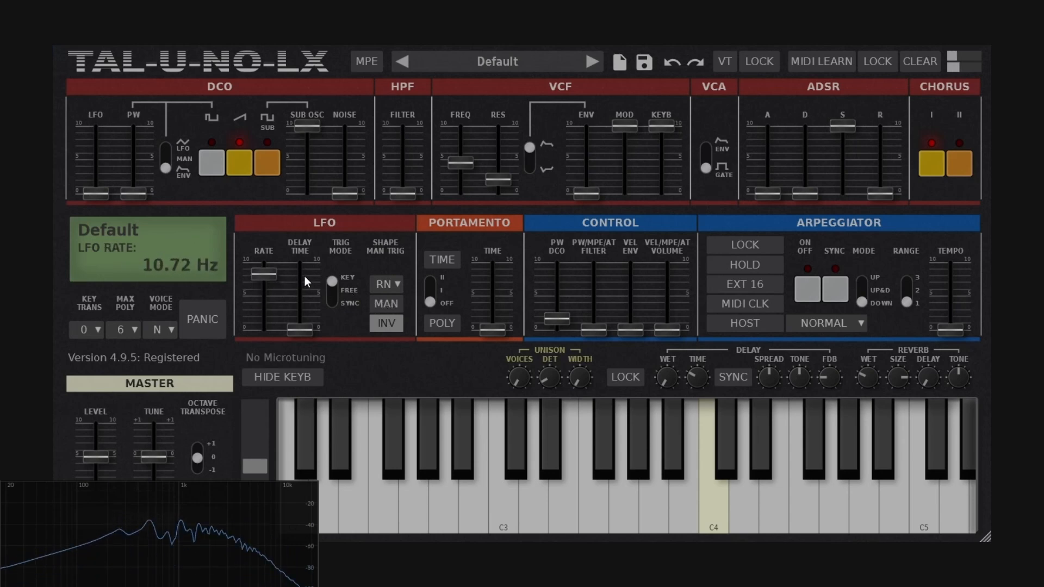
left_click(334, 292)
left_click(335, 292)
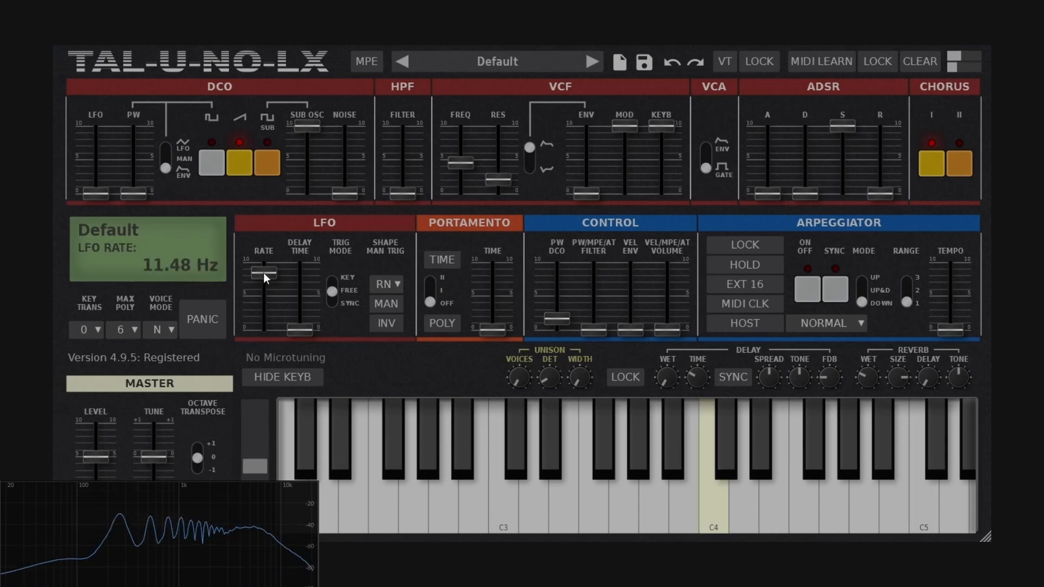
scroll(263, 273, "down", 2)
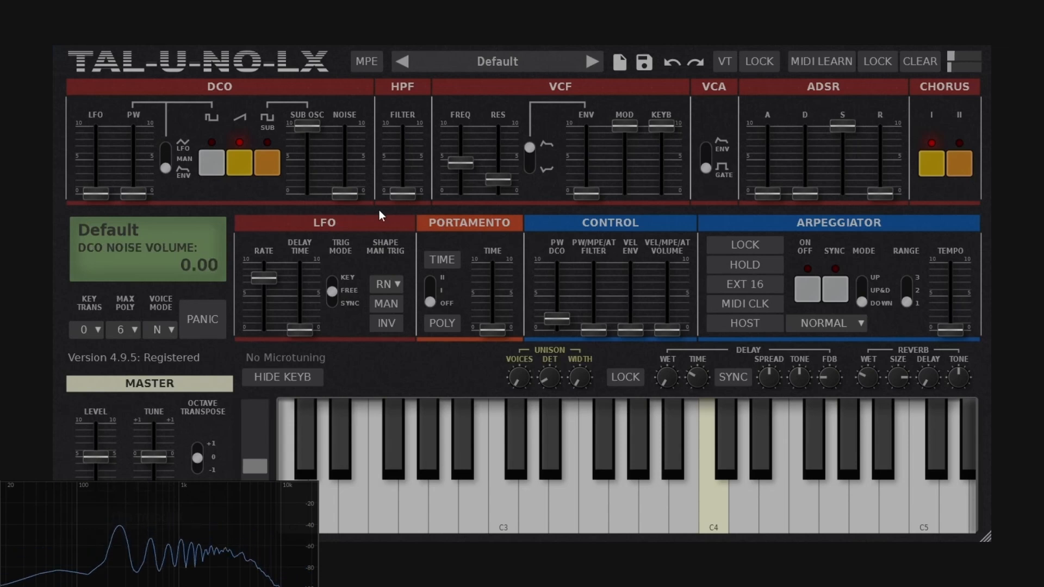
Raise the DCO's LFO amount to 10.00 to hear random pitch modulation, and return it to zero.
left_click_drag(98, 188, 143, 118)
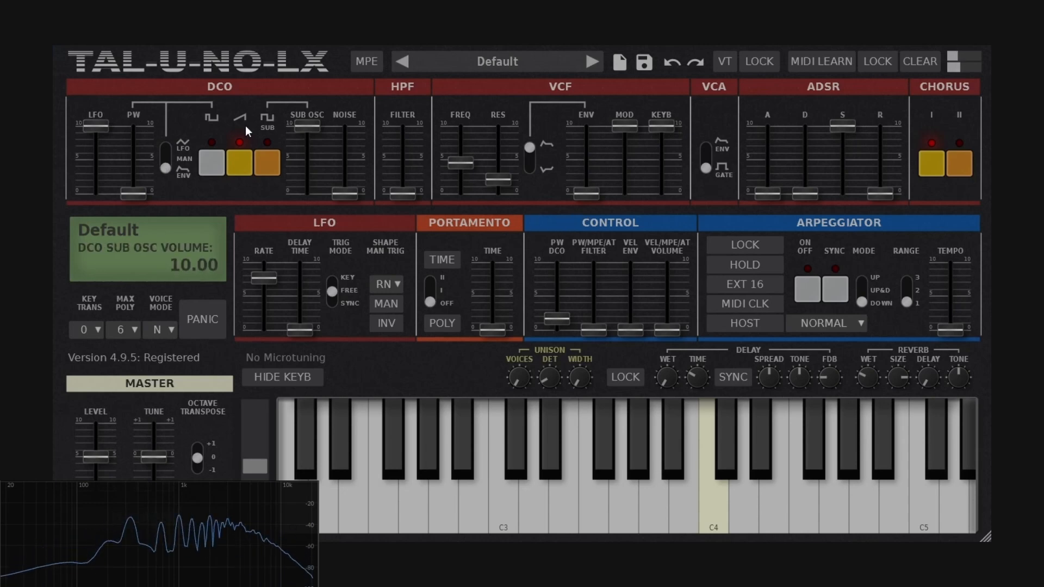
mouse_move(105, 123)
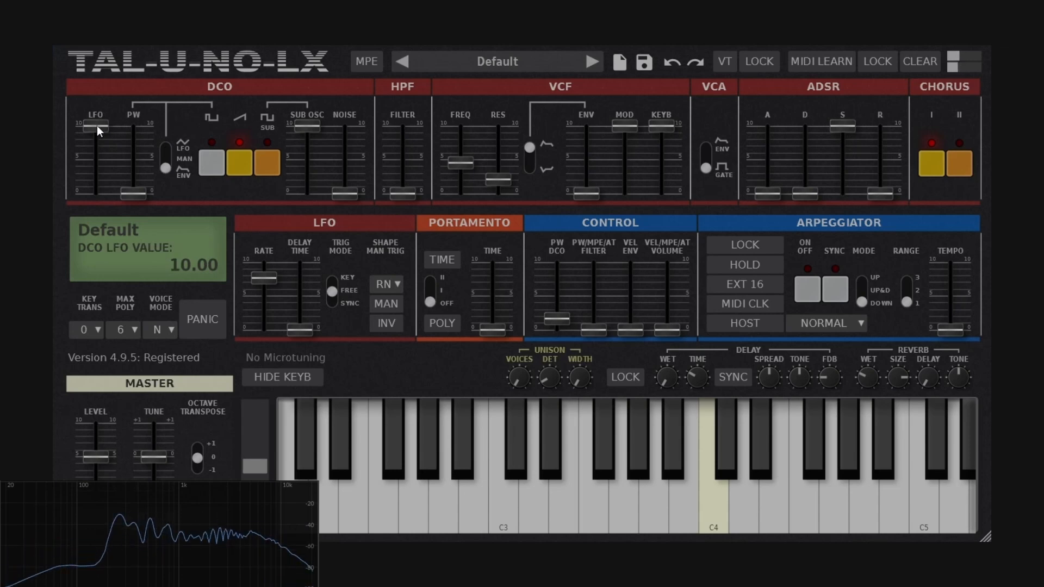
left_click_drag(97, 125, 96, 193)
Set the filter cutoff to 5.22, change the LFO shape to SINE and enable manual LFO triggering.
left_click_drag(470, 163, 470, 159)
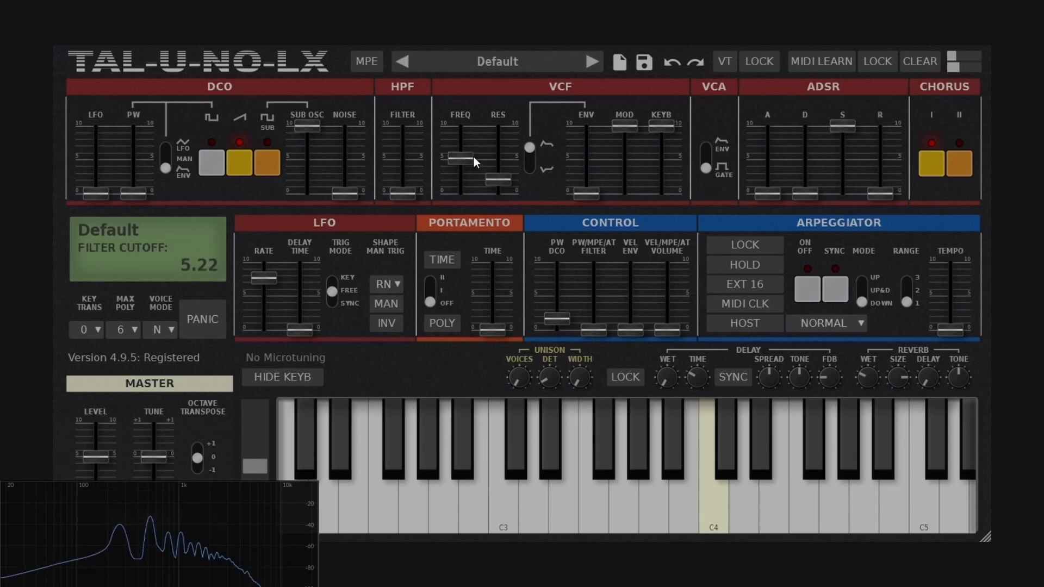
left_click(387, 284)
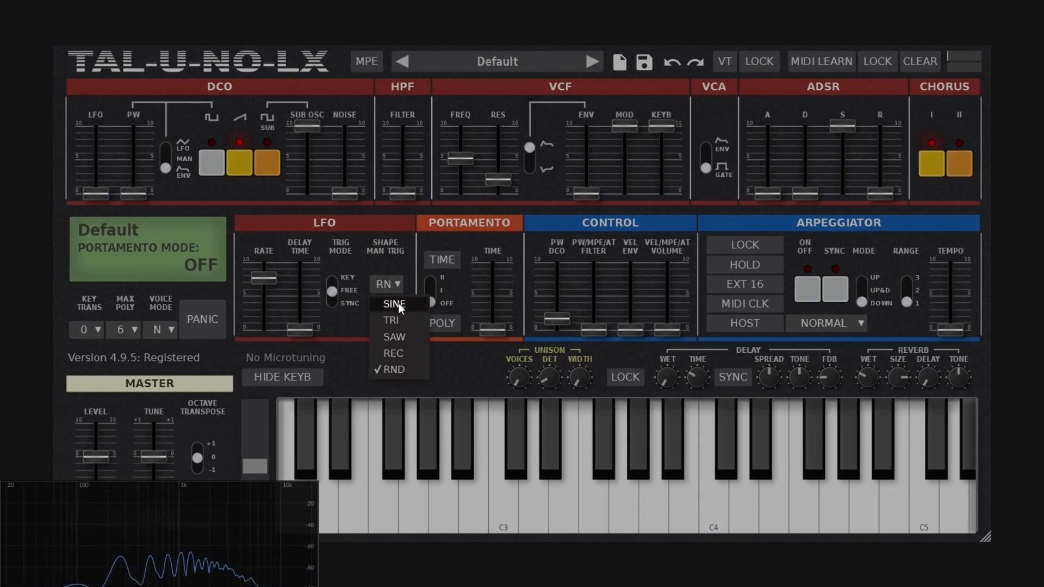
left_click(398, 306)
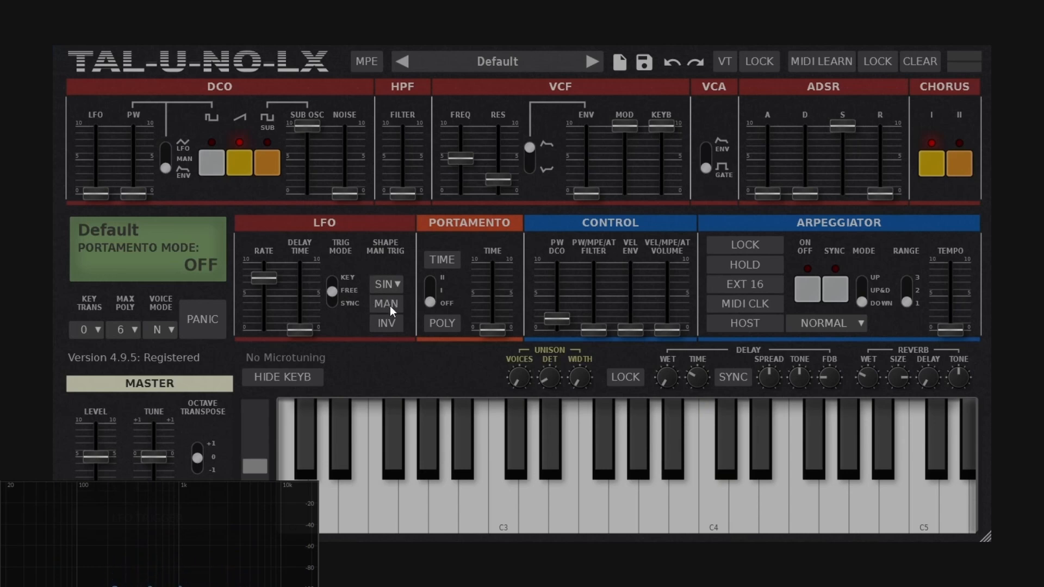
left_click(390, 306)
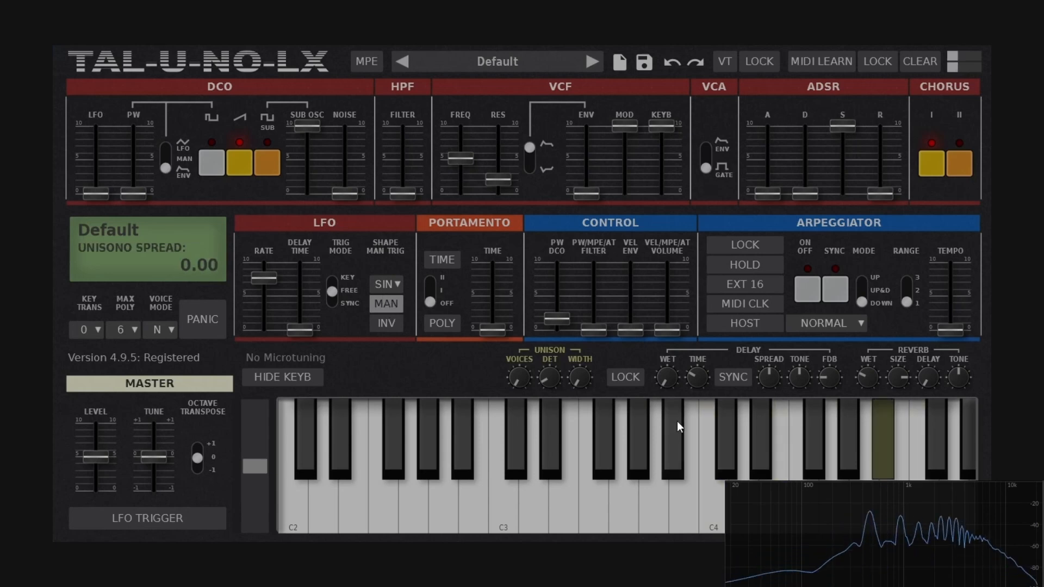
Play several notes across the keyboard to hear the sound with manual LFO triggering enabled.
left_click_drag(725, 513, 445, 507)
left_click(588, 497)
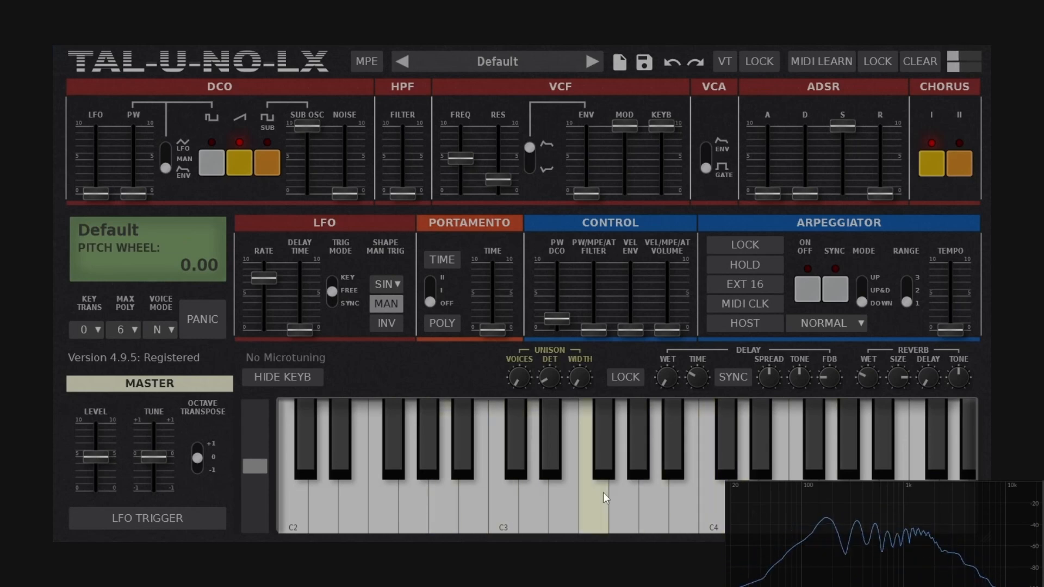
left_click(694, 507)
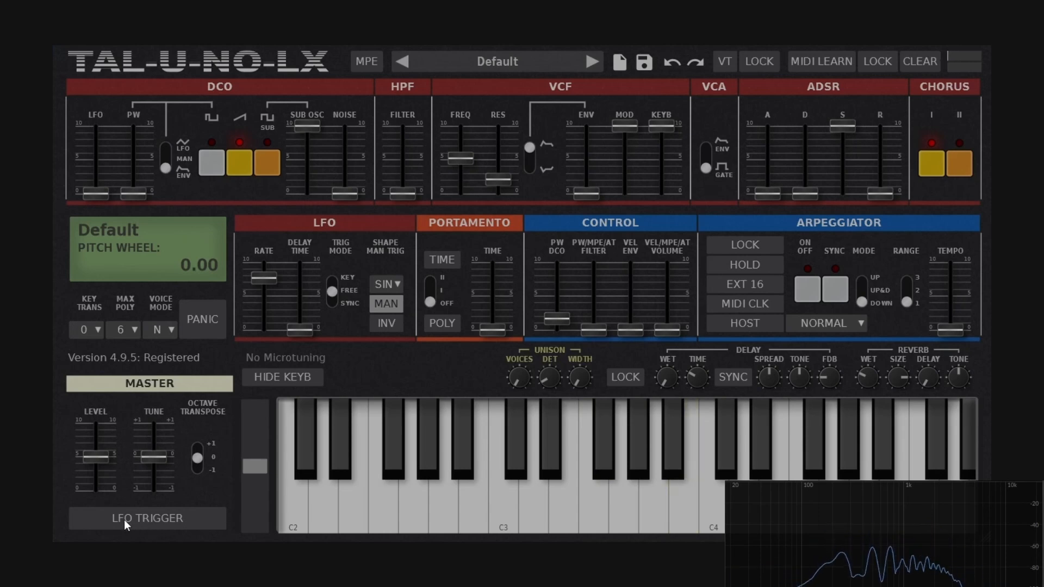
Trigger the LFO manually several times while C4 sounds to hear the modulation only on demand.
left_click(166, 519)
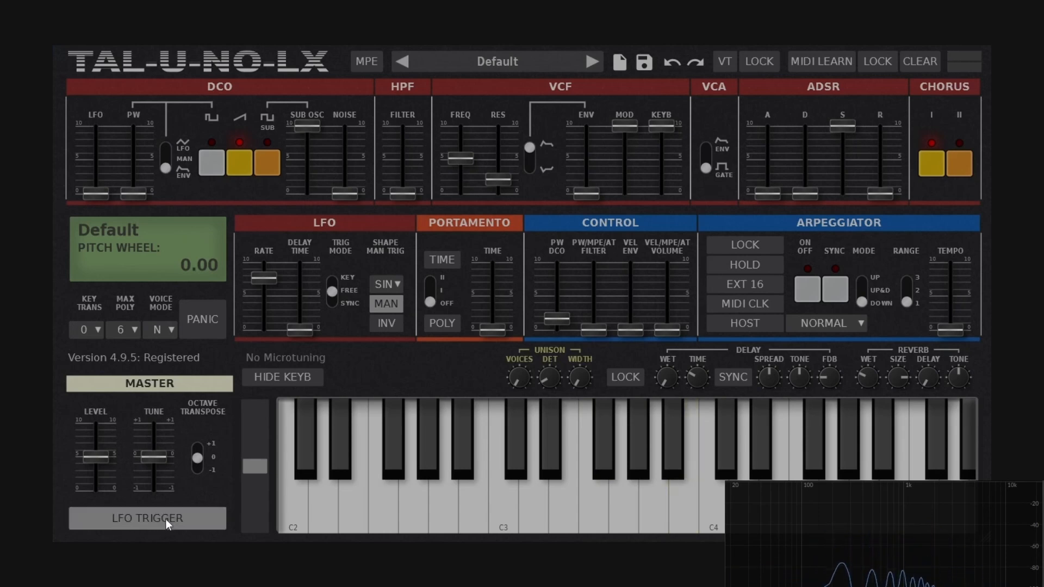
left_click(184, 511)
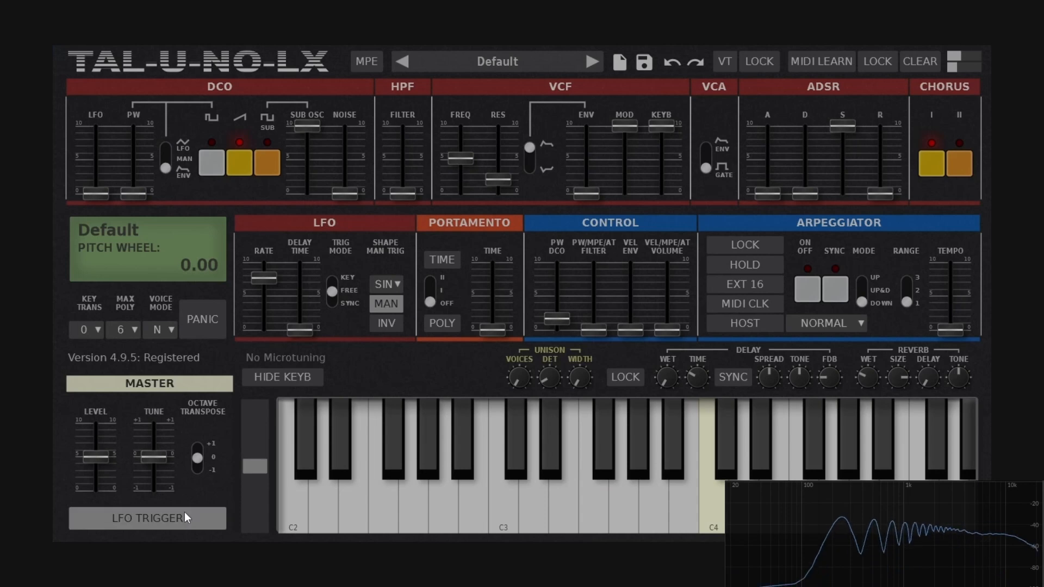
left_click(178, 520)
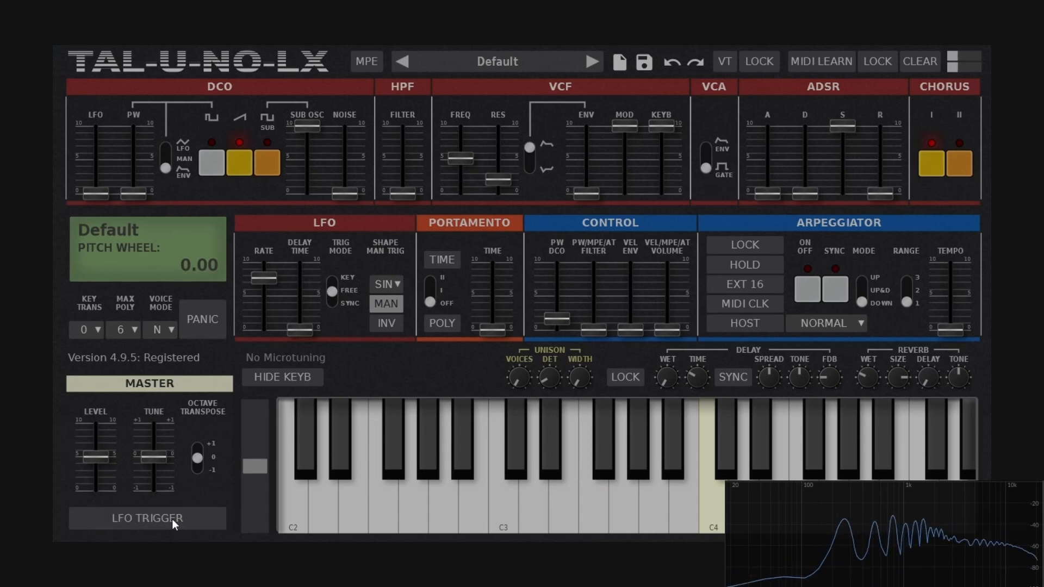
left_click(172, 519)
left_click(174, 514)
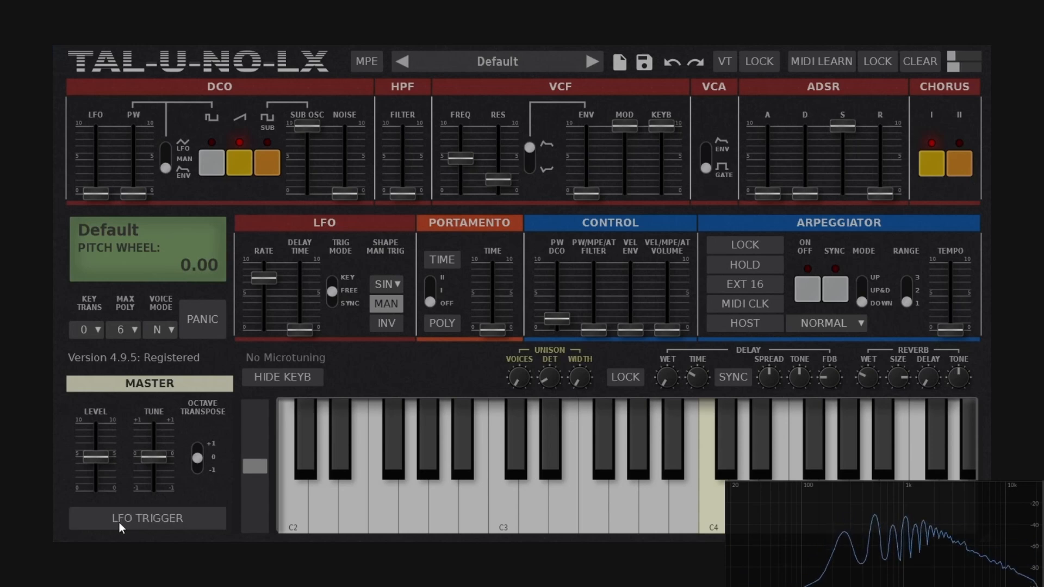
Trigger the LFO two more times on the held C4.
left_click(103, 520)
left_click(184, 514)
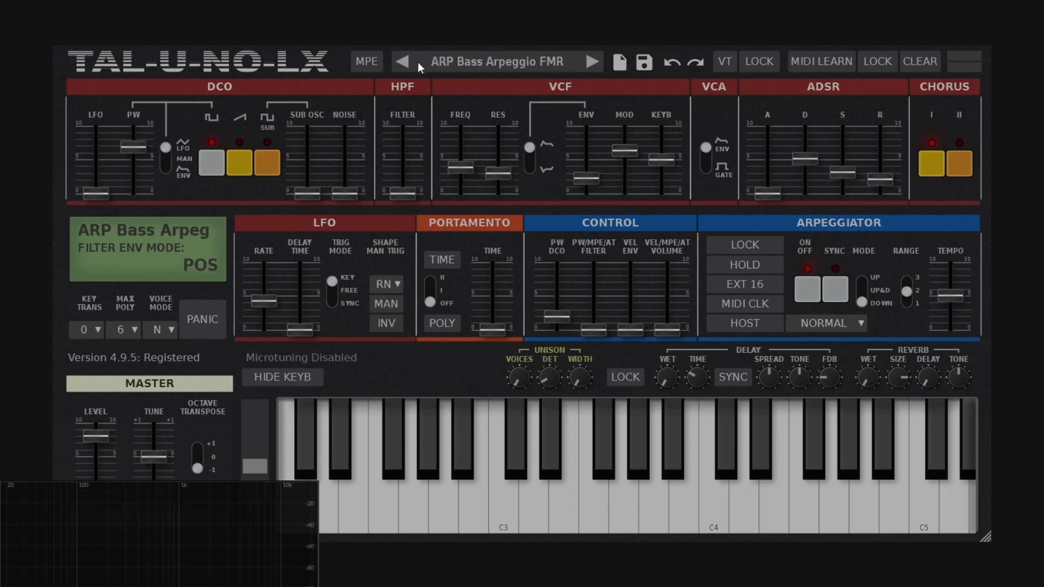
Load the Default preset, switch on chorus I and raise the reverb's wet level.
left_click(404, 63)
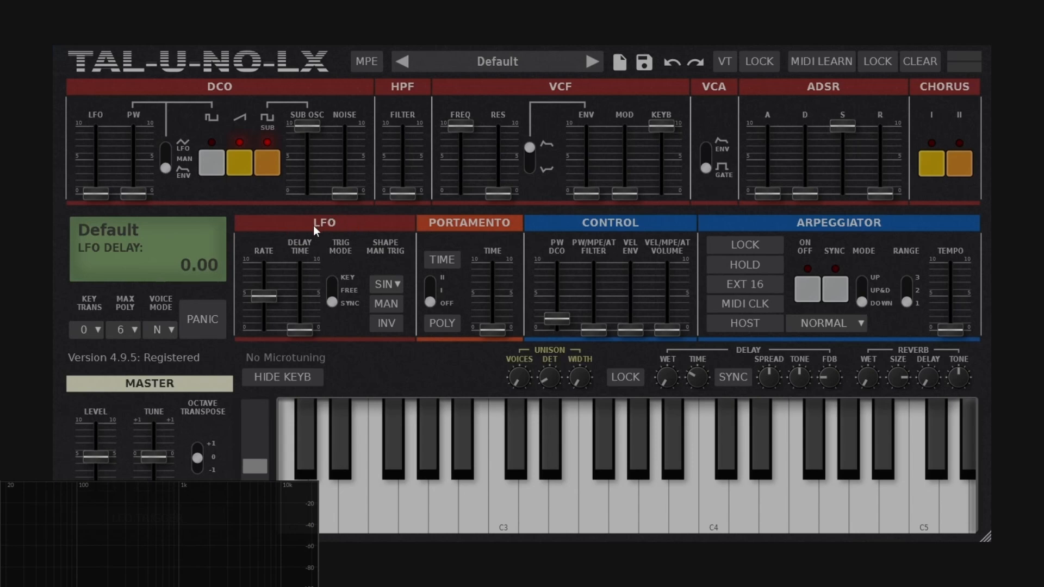
left_click(931, 172)
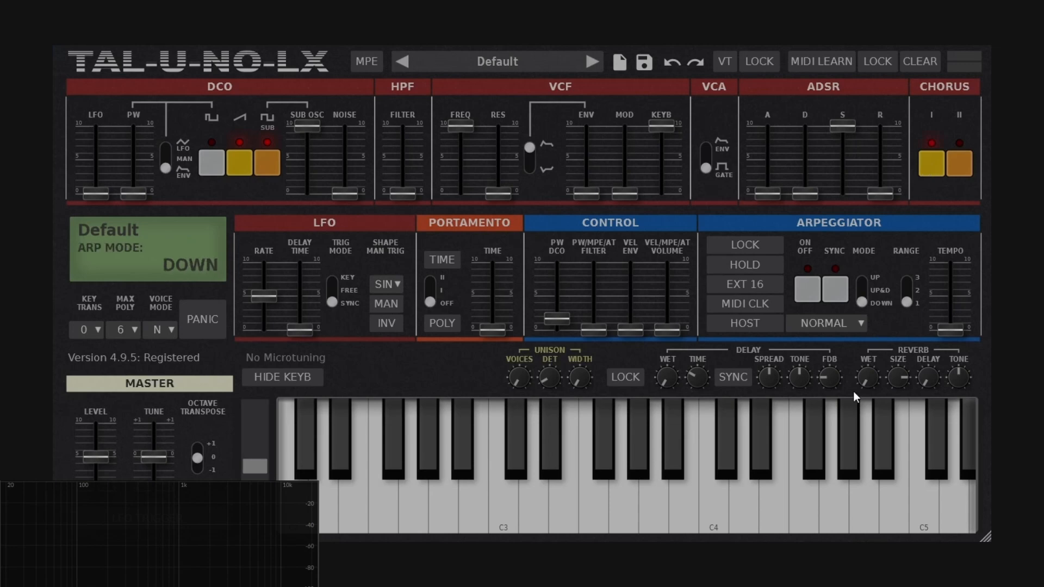
left_click_drag(868, 381, 869, 342)
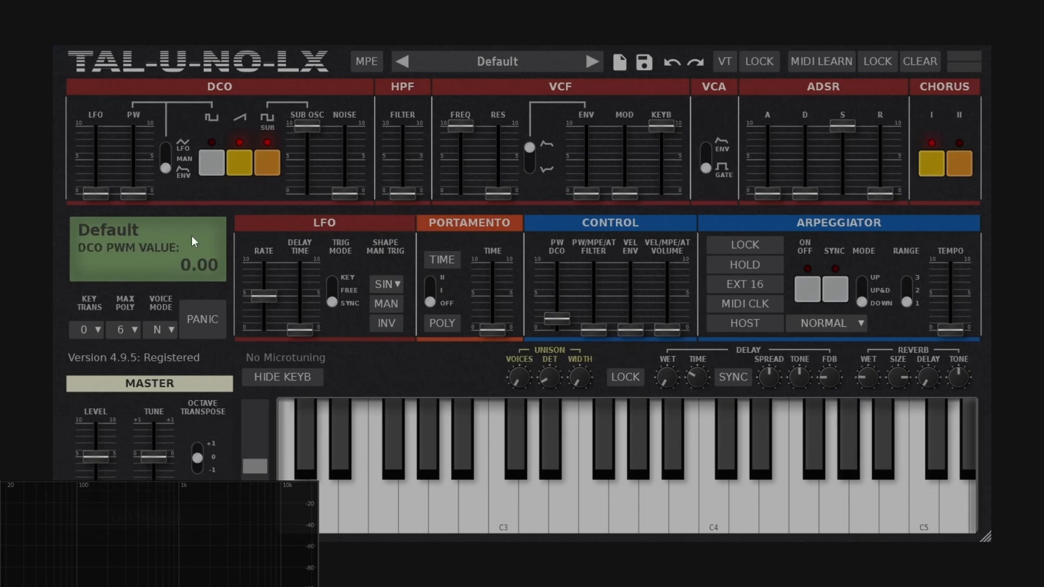
Raise the DCO's LFO amount to about half, set the LFO rate to 1/8. and filter cutoff to 6.17, and add slightly more reverb.
left_click_drag(82, 194, 103, 156)
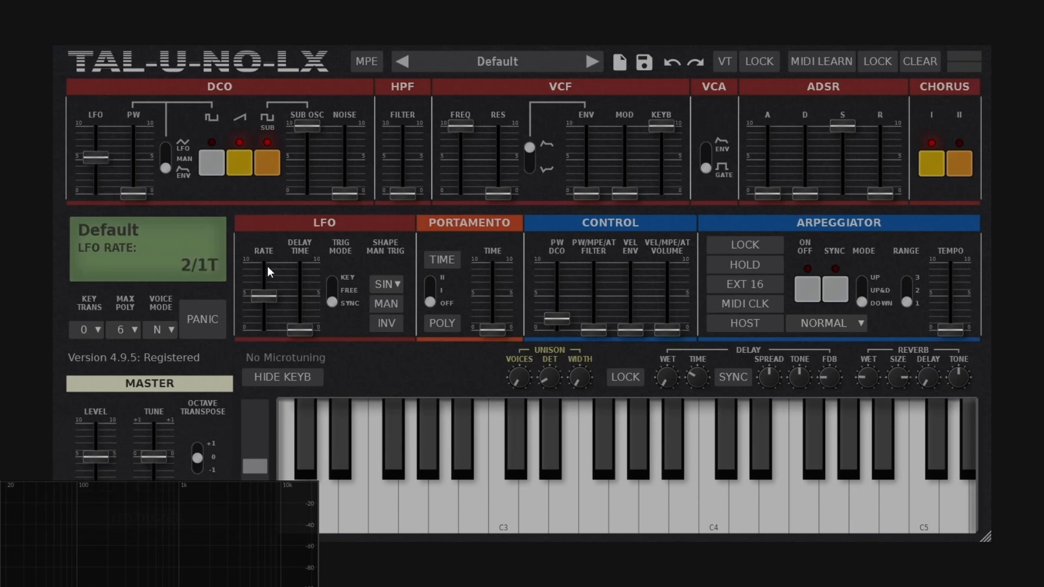
left_click_drag(266, 296, 274, 273)
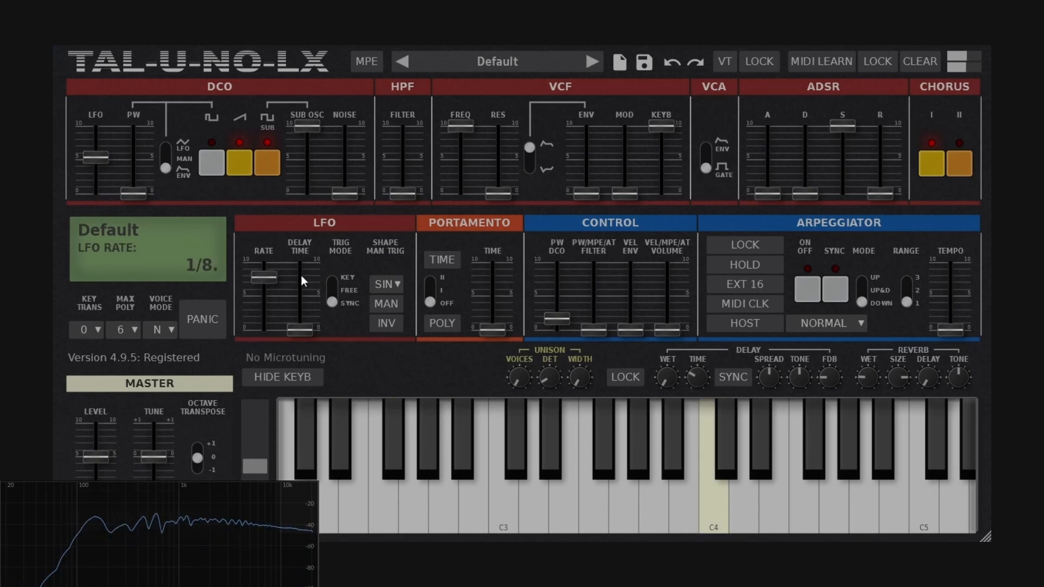
left_click_drag(462, 127, 465, 151)
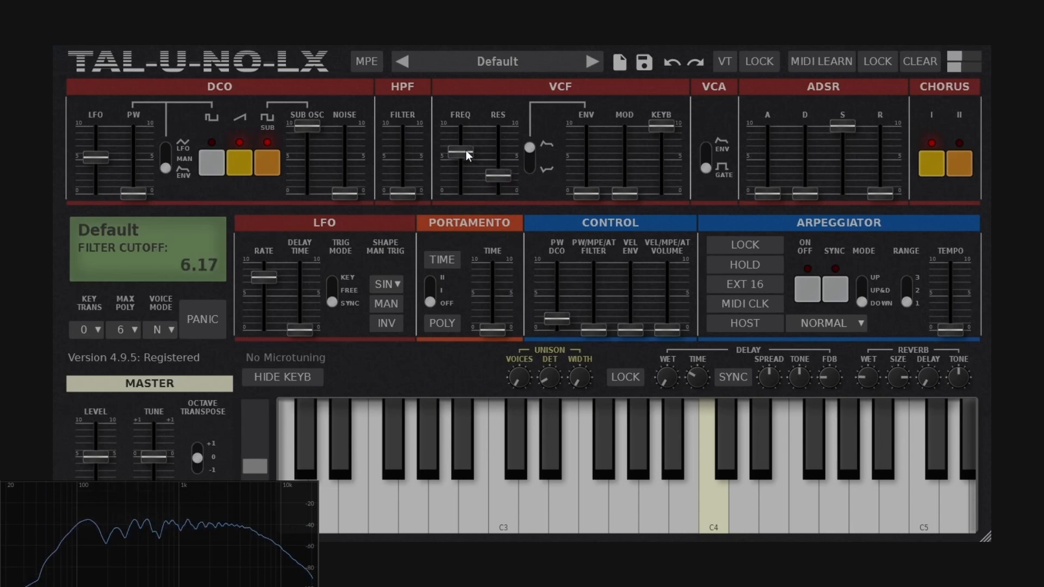
left_click_drag(868, 375, 868, 367)
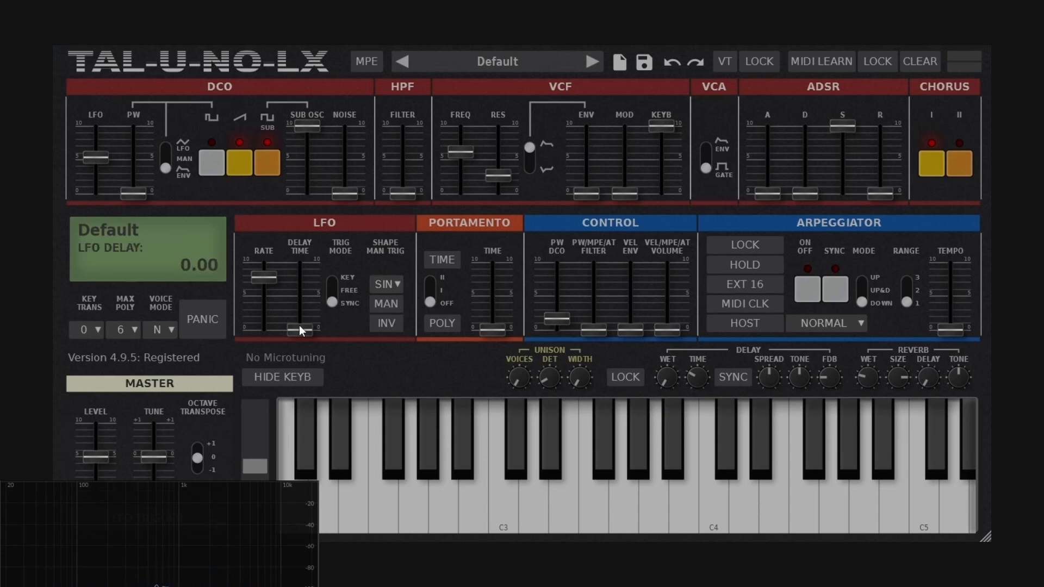
Set the LFO delay to 0.40 with the FREE trigger mode and a 4.71 Hz rate, and lower the DCO's LFO amount.
left_click_drag(301, 329, 302, 298)
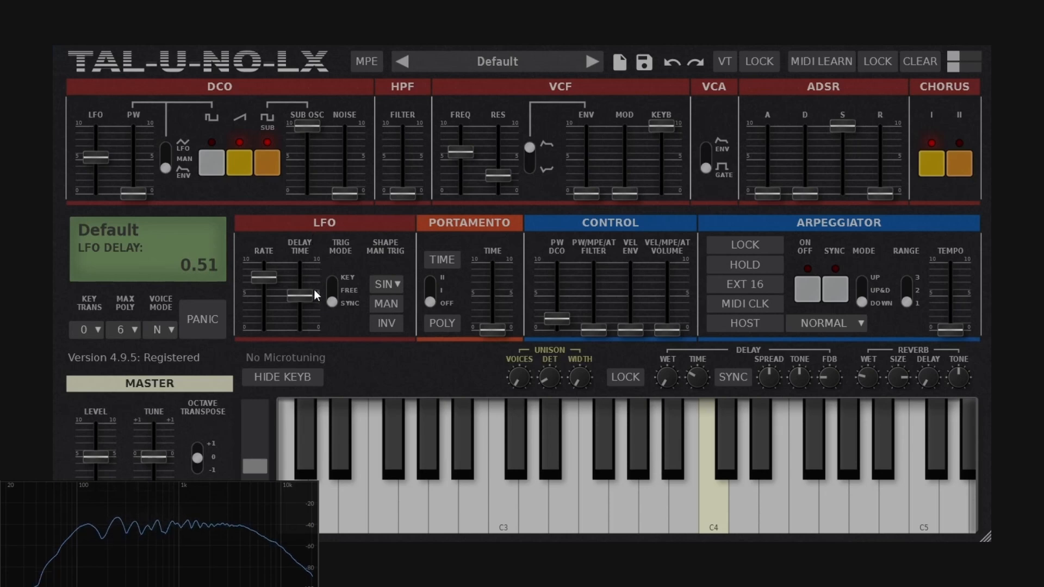
left_click_drag(302, 297, 258, 295)
left_click(332, 301)
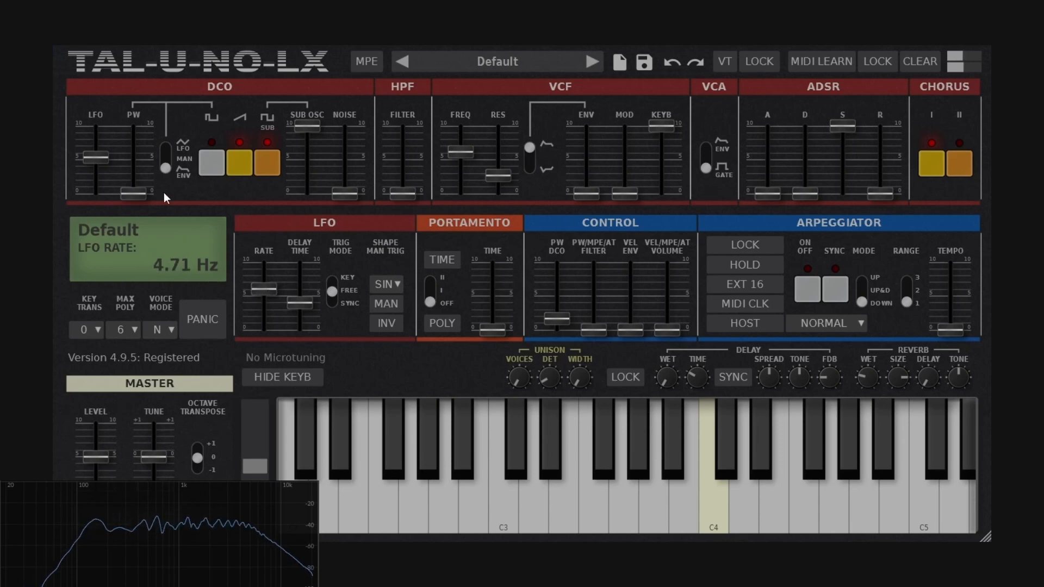
left_click_drag(100, 160, 101, 176)
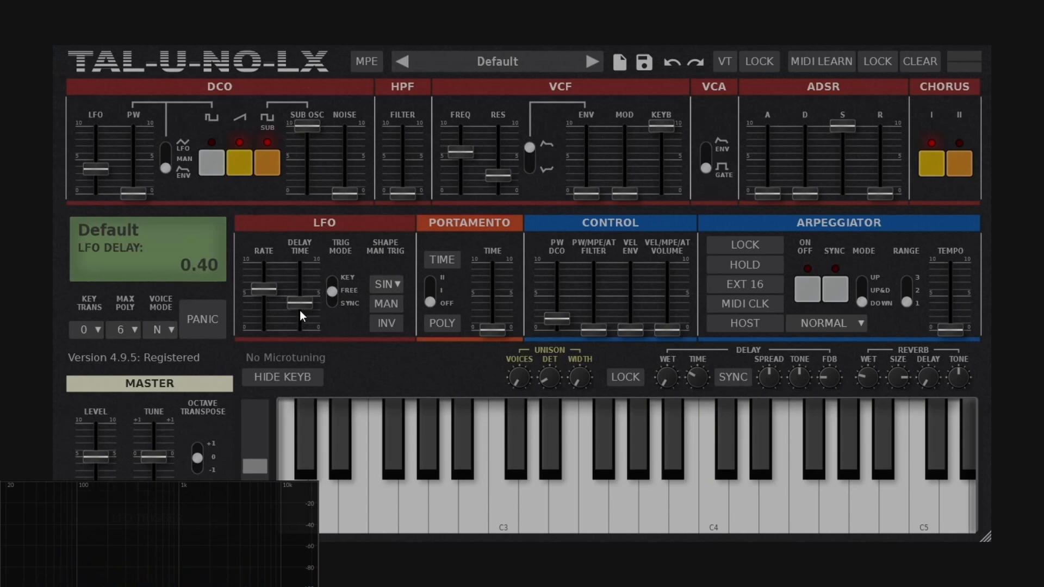
Reset the DCO's LFO amount to zero, and set filter modulation to 10.00 with the cutoff at 5.31.
double_click(94, 170)
left_click_drag(449, 150, 456, 167)
left_click_drag(622, 191, 622, 71)
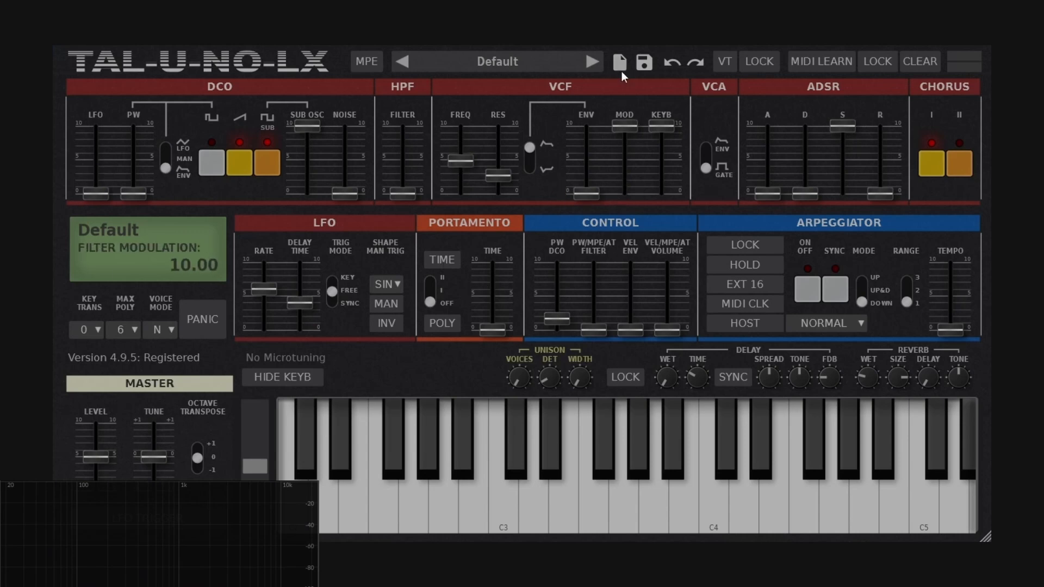
left_click_drag(463, 165, 461, 163)
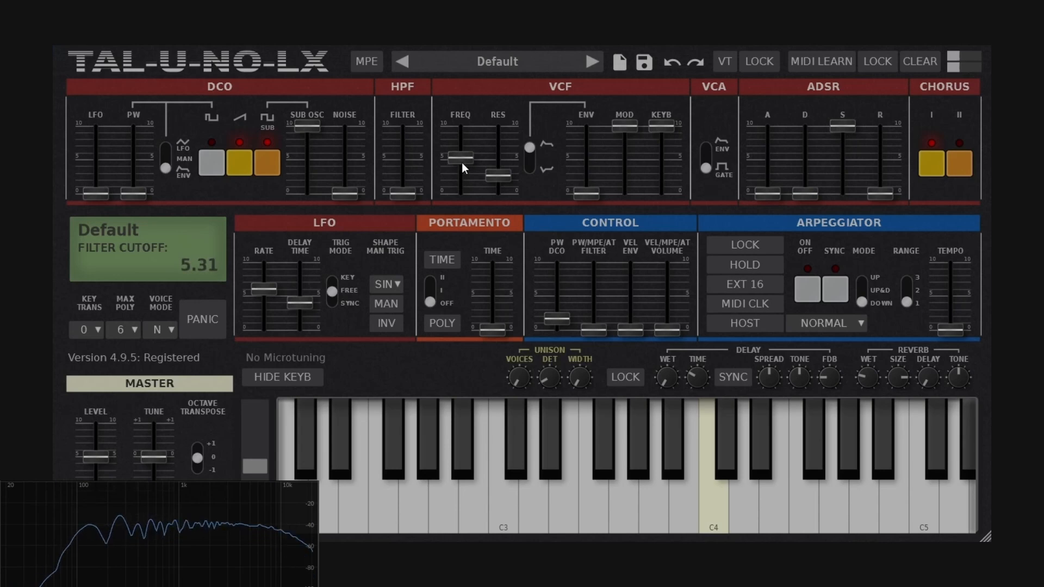
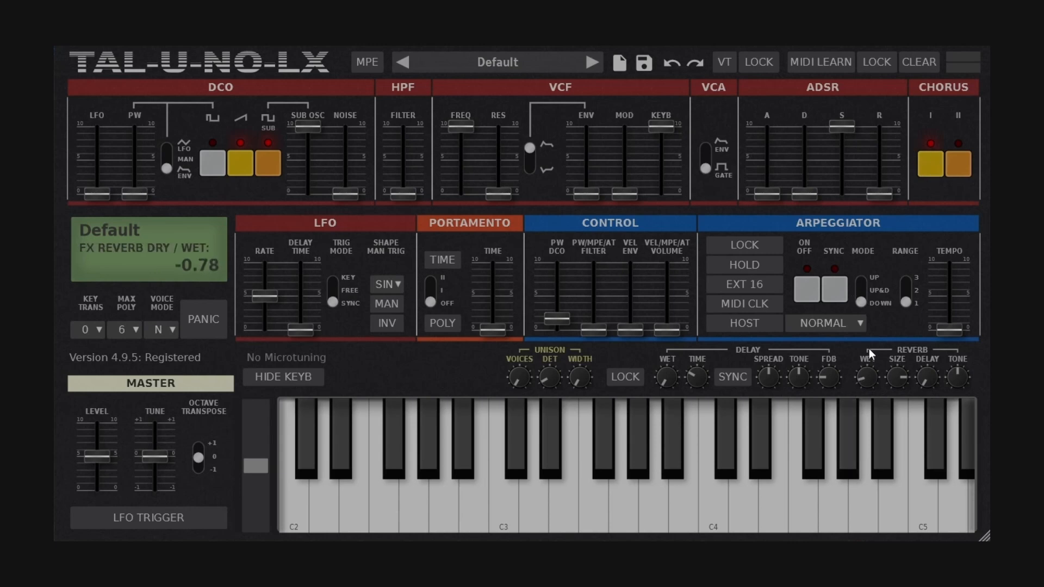
Raise the reverb's wet level and bend the sounding C4 up and down with the pitch wheel.
left_click_drag(868, 354, 869, 333)
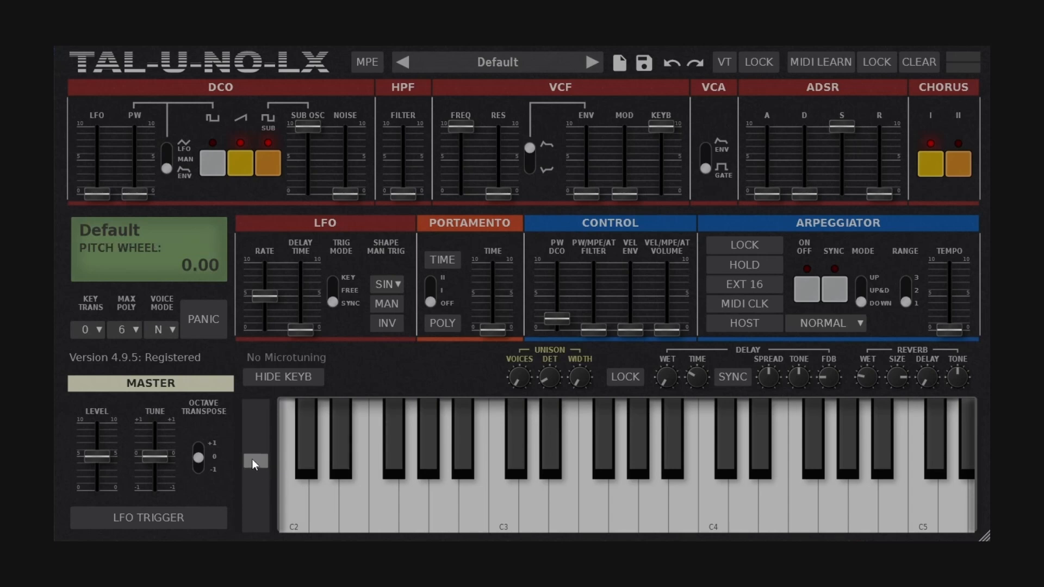
left_click_drag(252, 460, 262, 393)
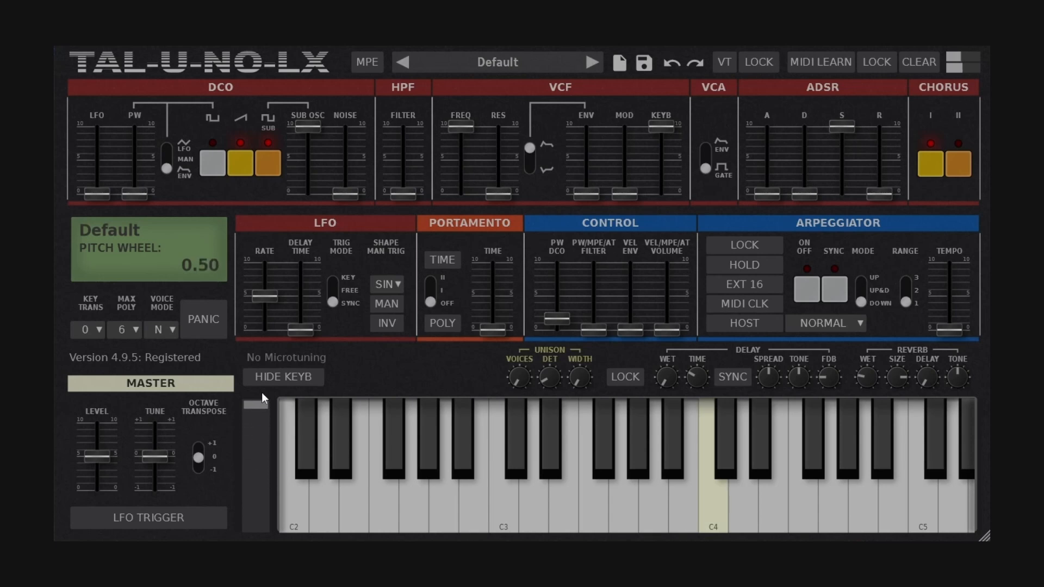
left_click_drag(268, 455, 308, 541)
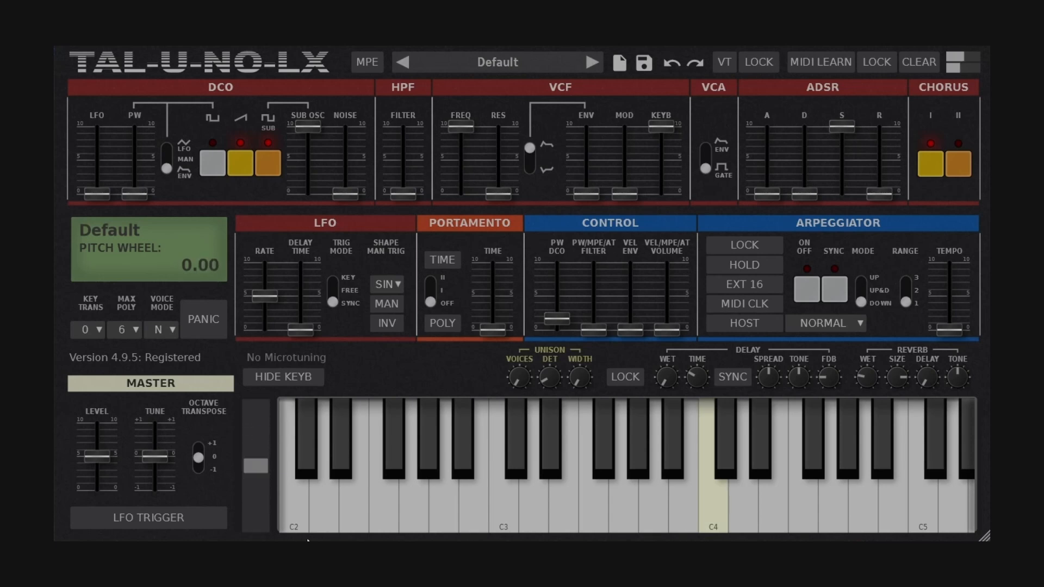
Set the DCO pitch bend range to 12.00, bend C4 up and down, and lower the range to zero.
left_click_drag(560, 324, 562, 240)
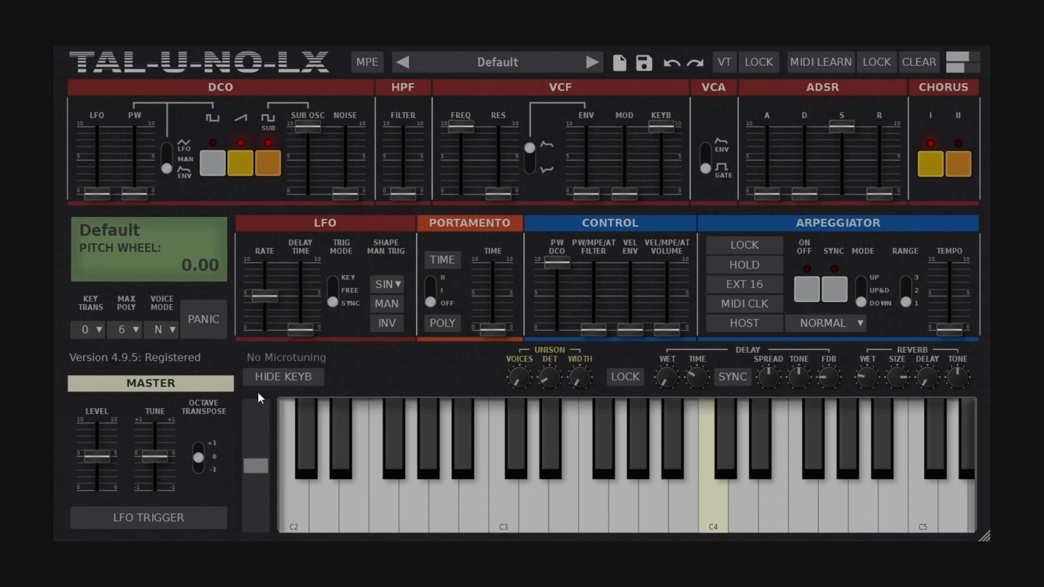
left_click_drag(252, 473, 260, 386)
left_click_drag(262, 454, 265, 524)
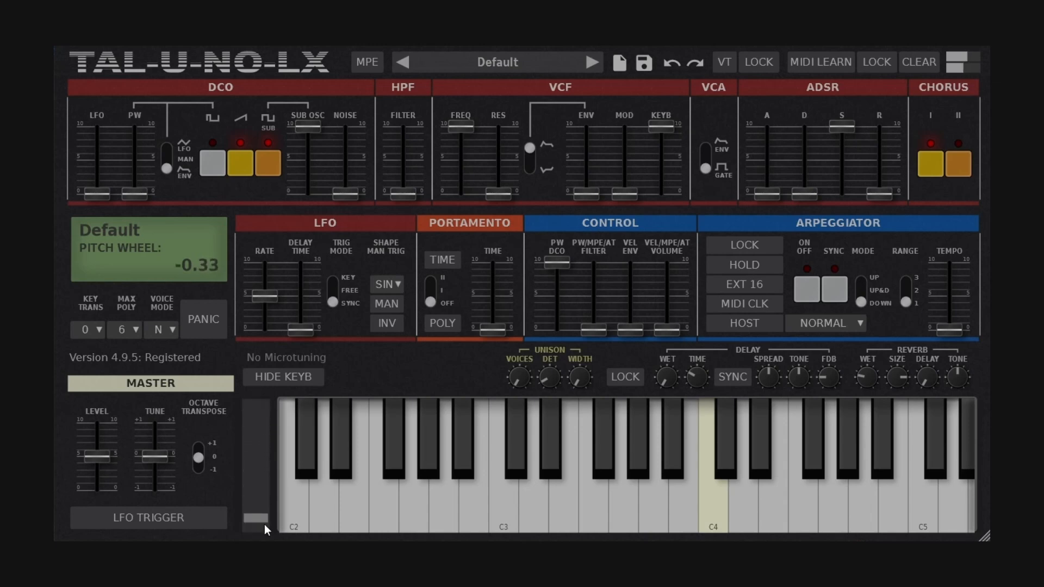
mouse_move(556, 286)
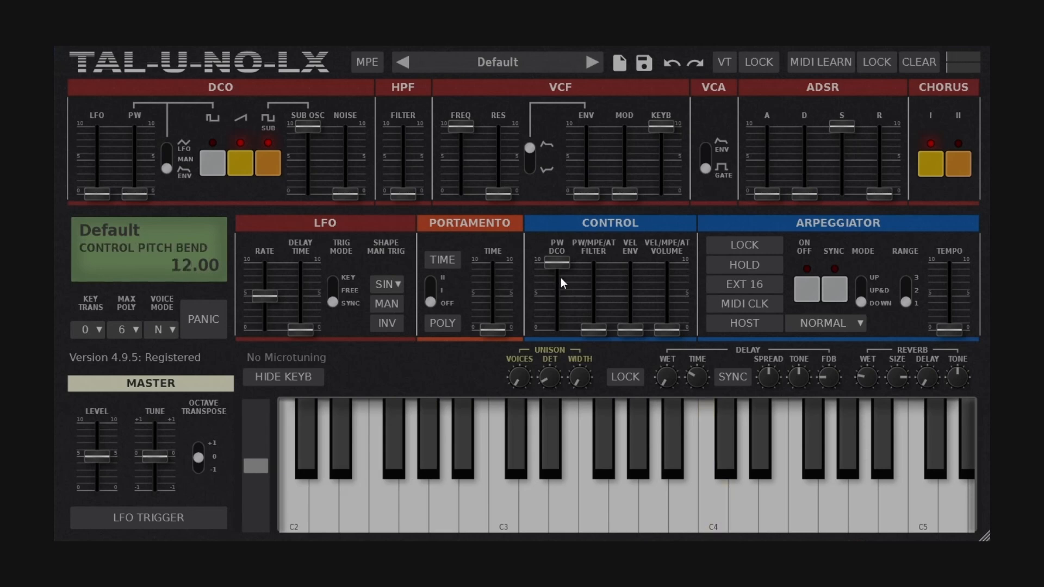
left_click_drag(559, 264, 557, 330)
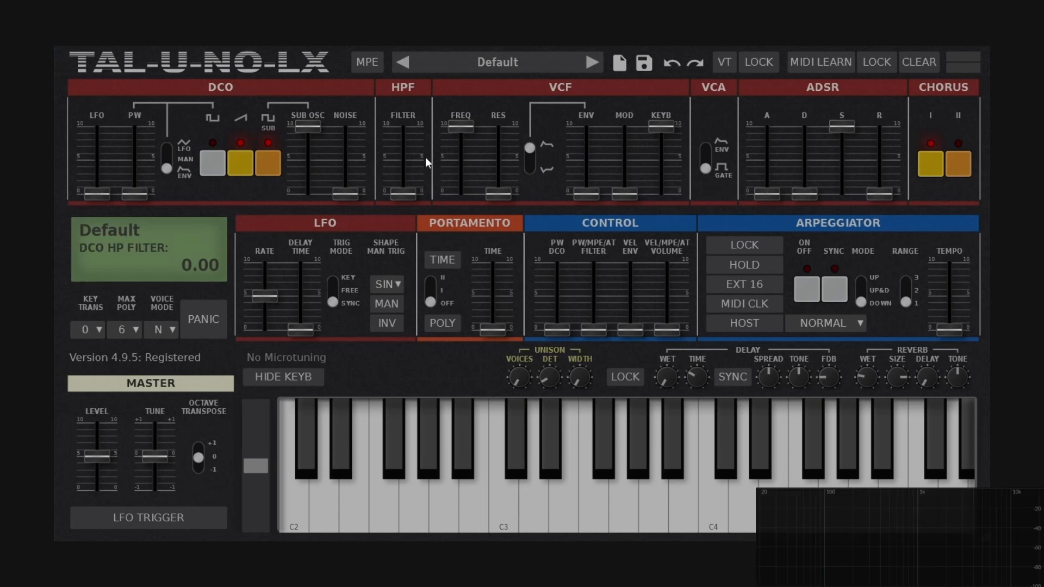
Lower the filter cutoff, set the pitch wheel's filter control to 7.27, and move the wheel up and down while a note sounds.
left_click_drag(469, 125, 464, 174)
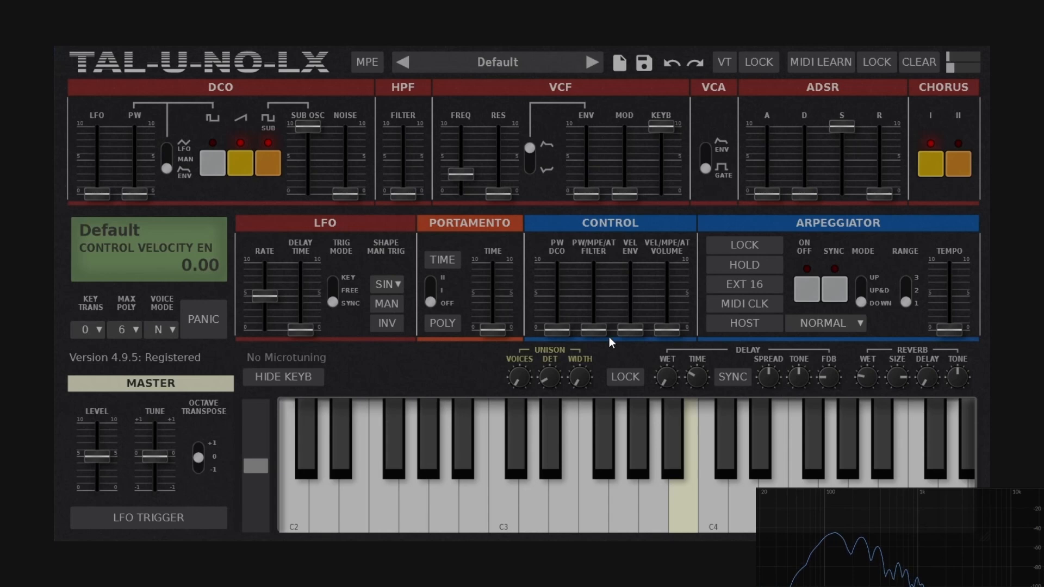
left_click_drag(599, 330, 603, 281)
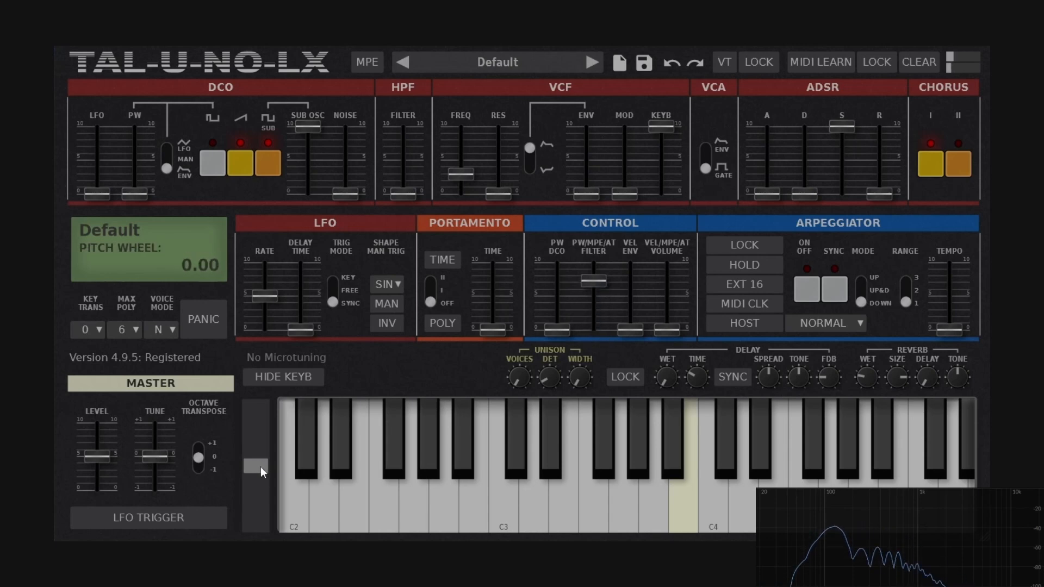
left_click_drag(264, 467, 269, 436)
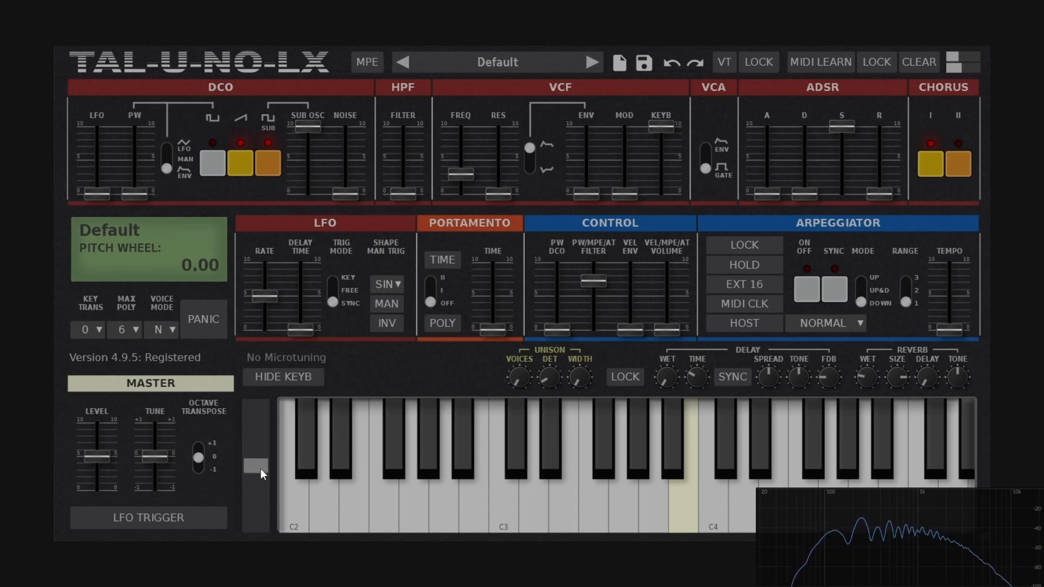
left_click_drag(260, 469, 262, 493)
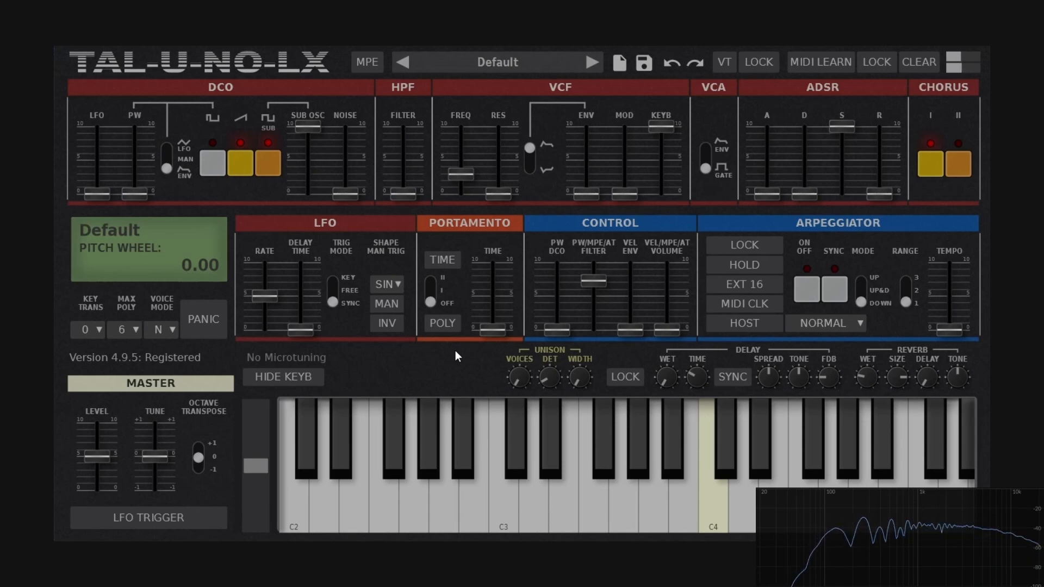
Return the pitch wheel's filter control to zero, and raise the velocity envelope control to about half before resetting it to zero.
mouse_move(601, 283)
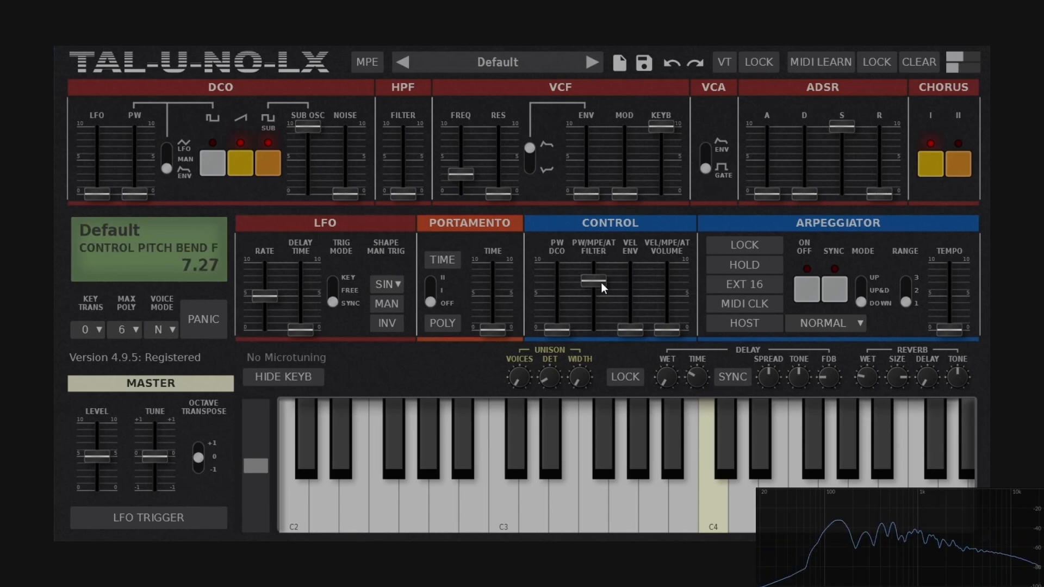
left_click_drag(600, 283, 609, 346)
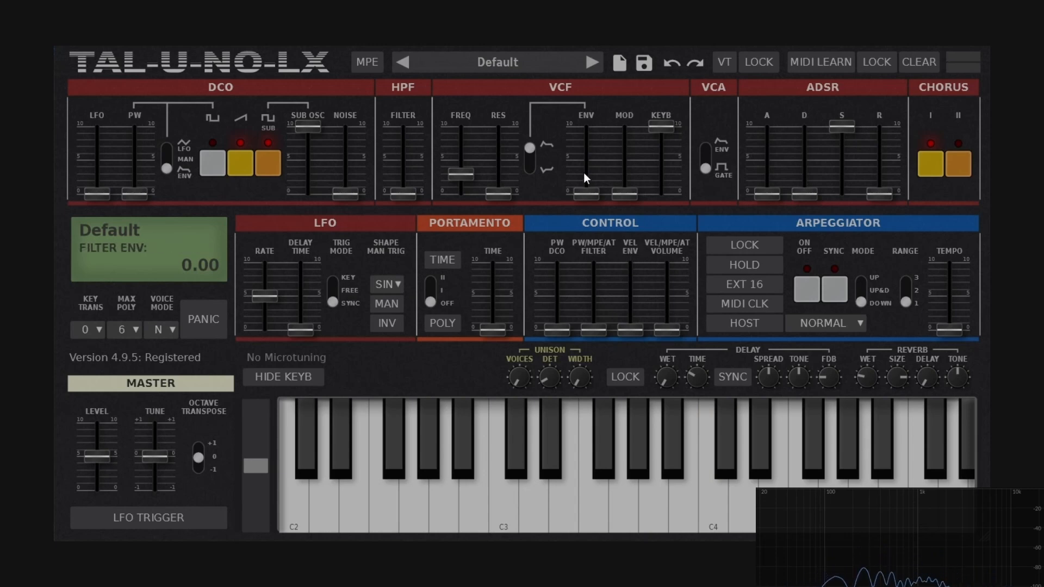
left_click_drag(634, 326, 631, 294)
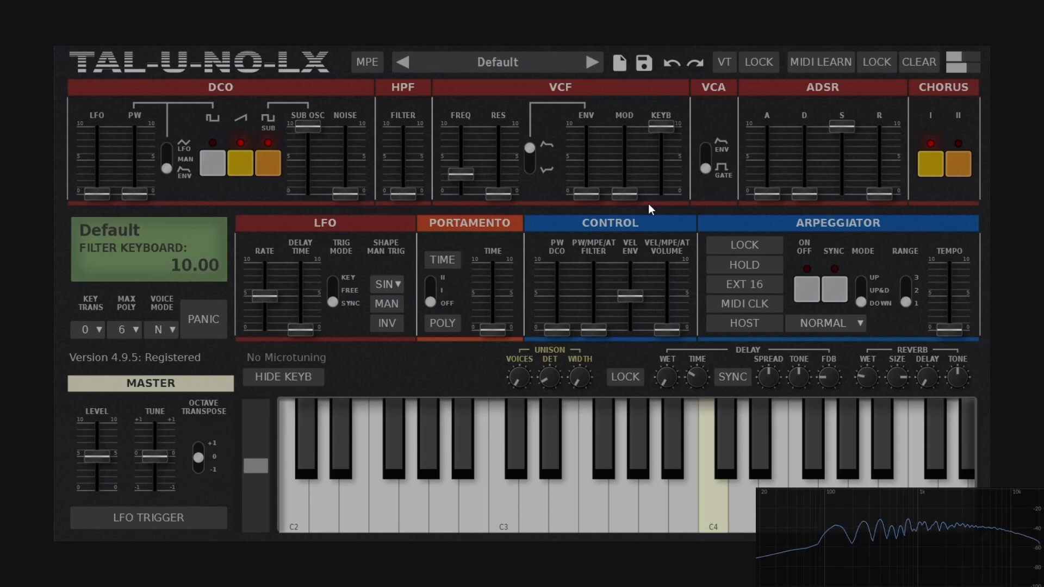
left_click_drag(636, 298, 636, 372)
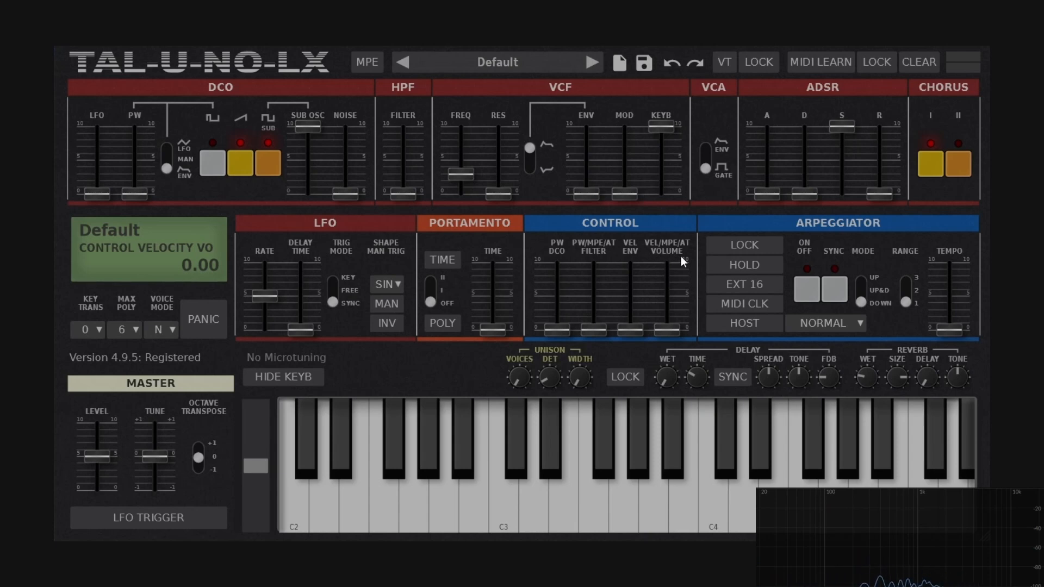
Set the velocity volume control to 6.89 and the filter cutoff to 5.12, and raise the filter control to about 4.
left_click_drag(670, 327, 680, 286)
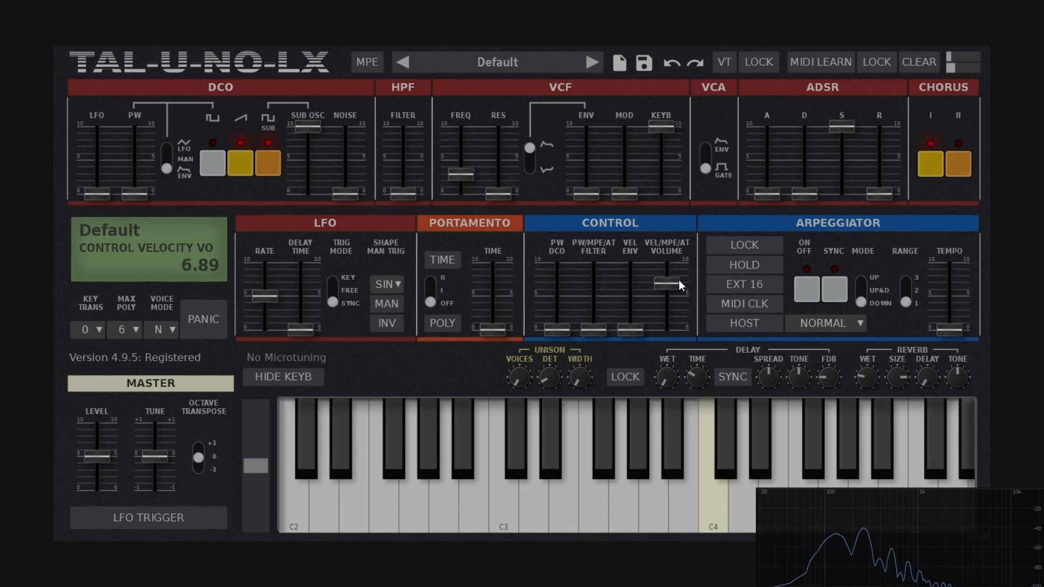
left_click_drag(464, 171, 469, 156)
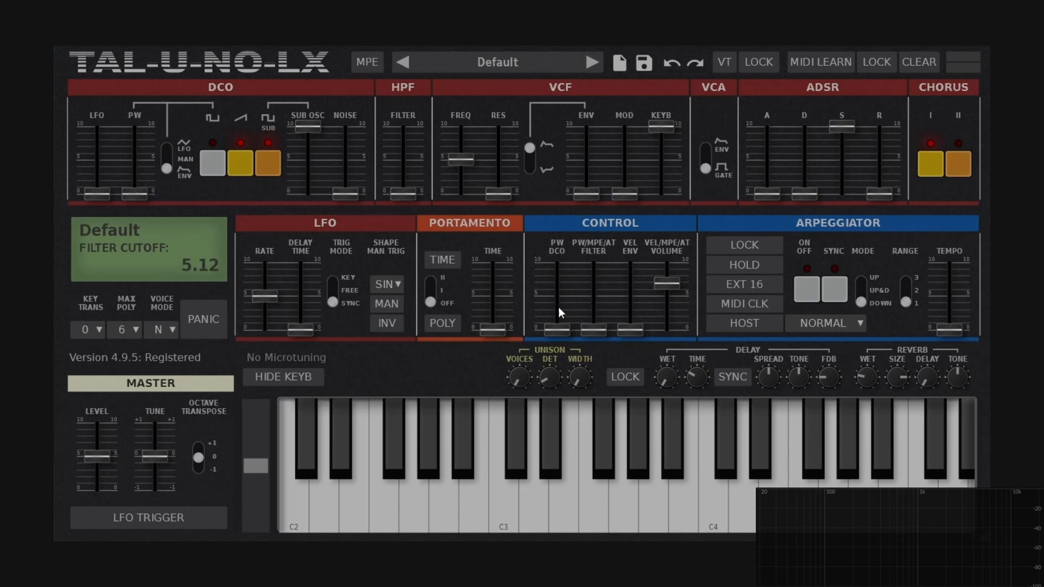
left_click_drag(601, 329, 597, 303)
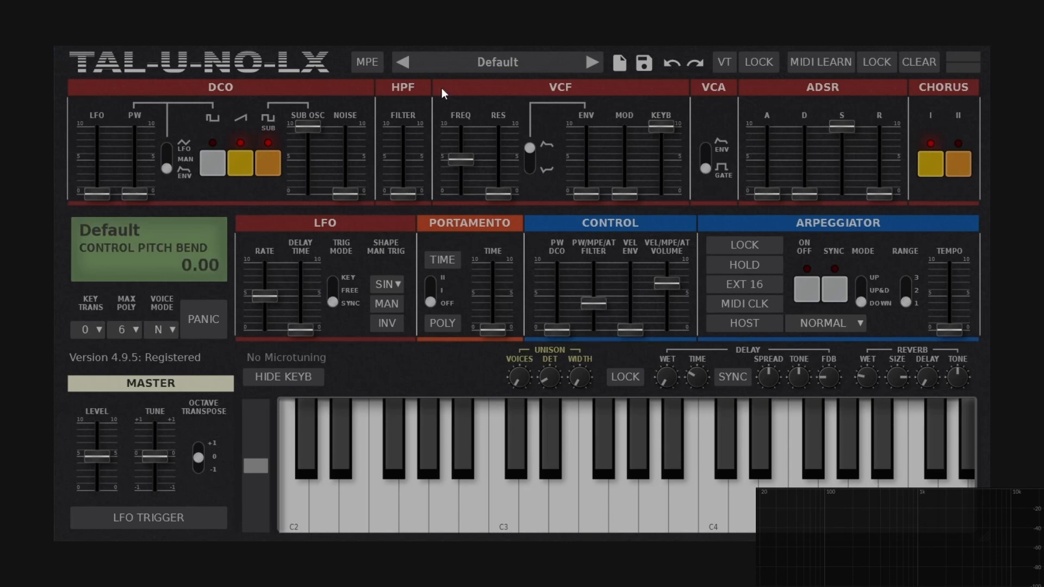
Enable MPE and play the MPE keyboard, sliding across and up the keys near C3.
left_click(368, 61)
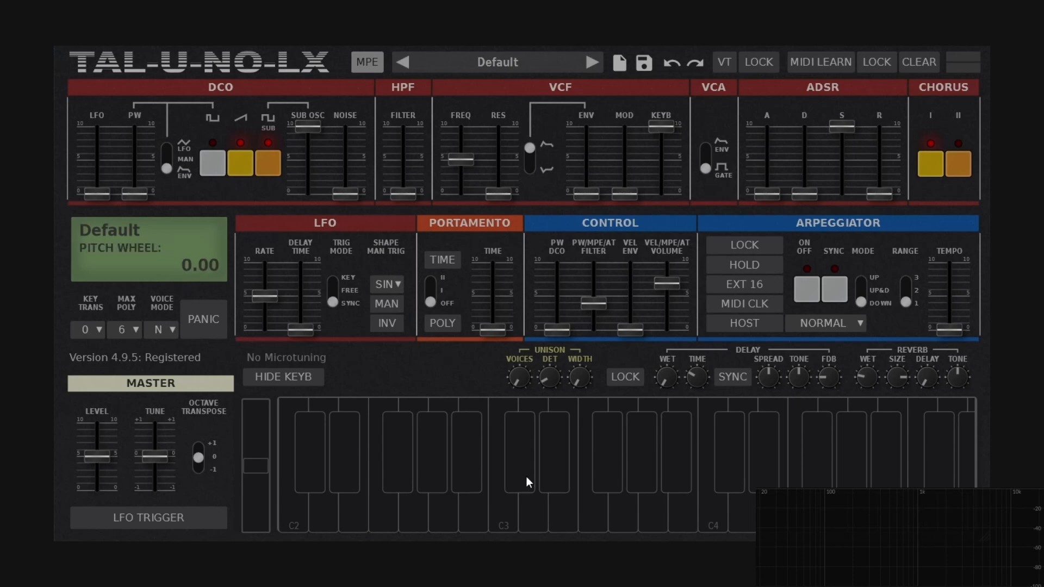
left_click(587, 481)
left_click_drag(584, 516, 529, 416)
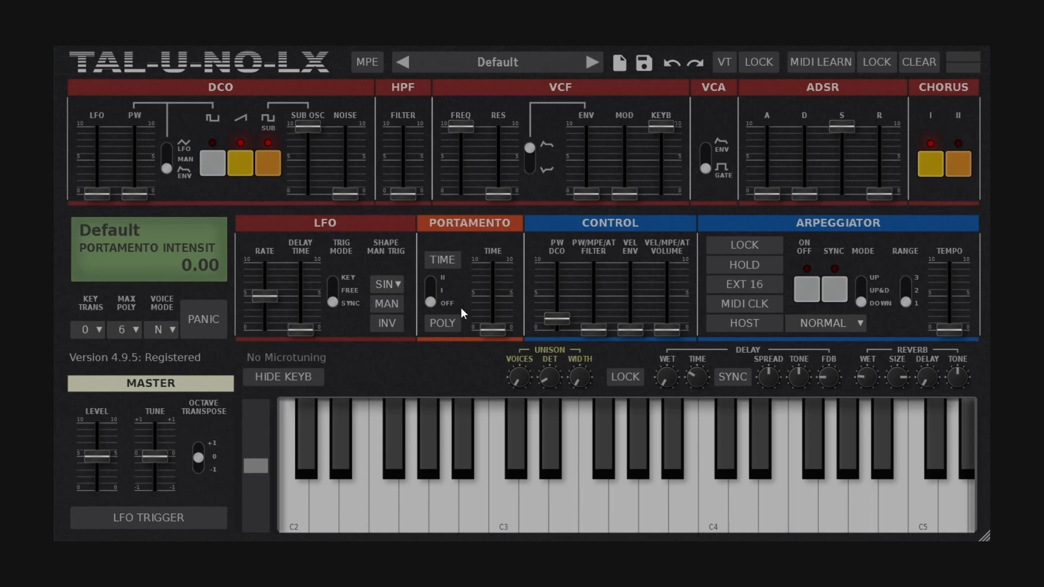
Switch portamento to mode I with a time of 7.75, and lower the filter cutoff with the resonance at 2.68.
left_click(432, 290)
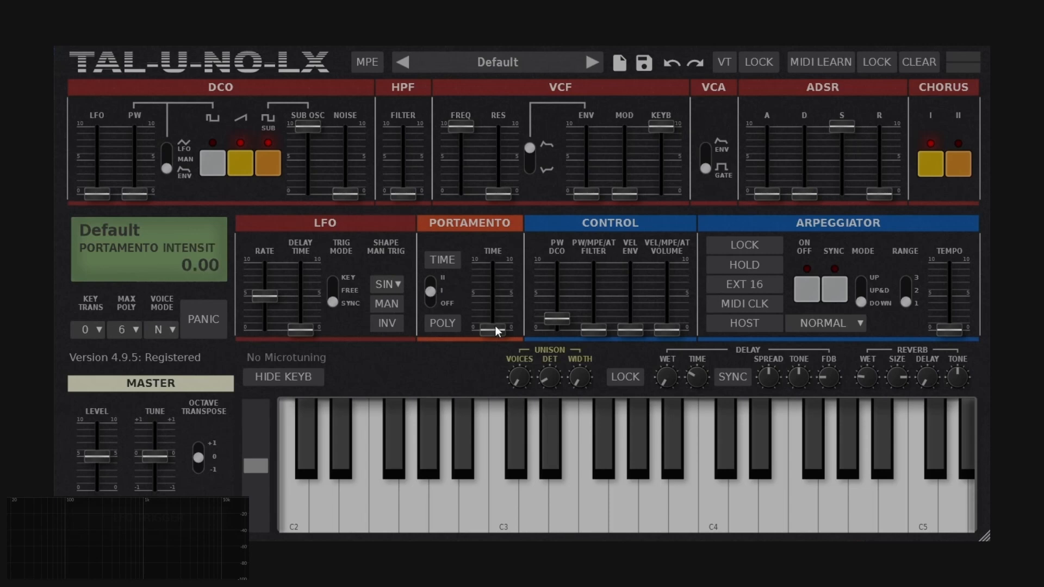
left_click_drag(495, 325, 504, 297)
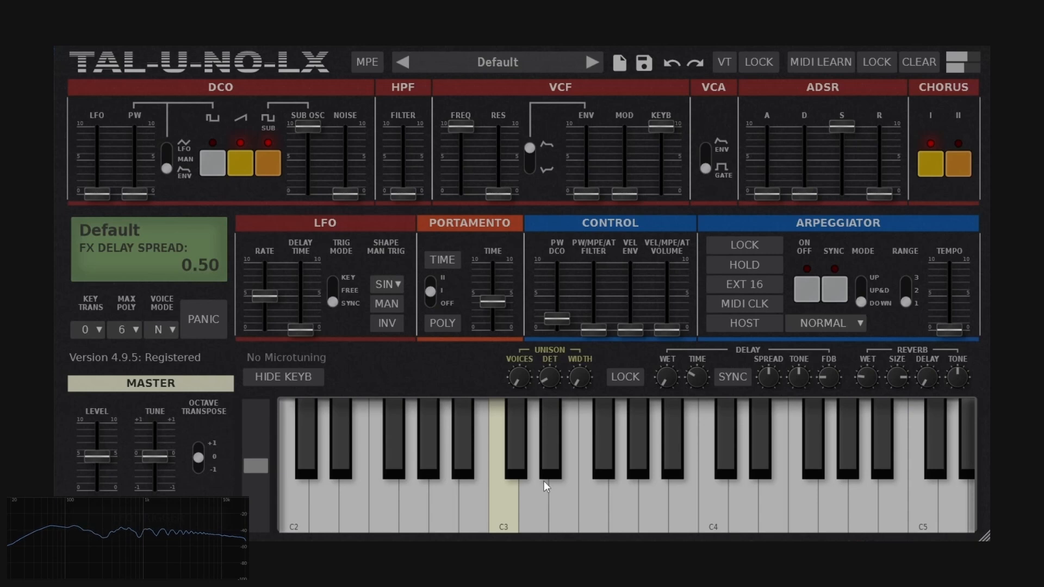
left_click_drag(499, 301, 505, 274)
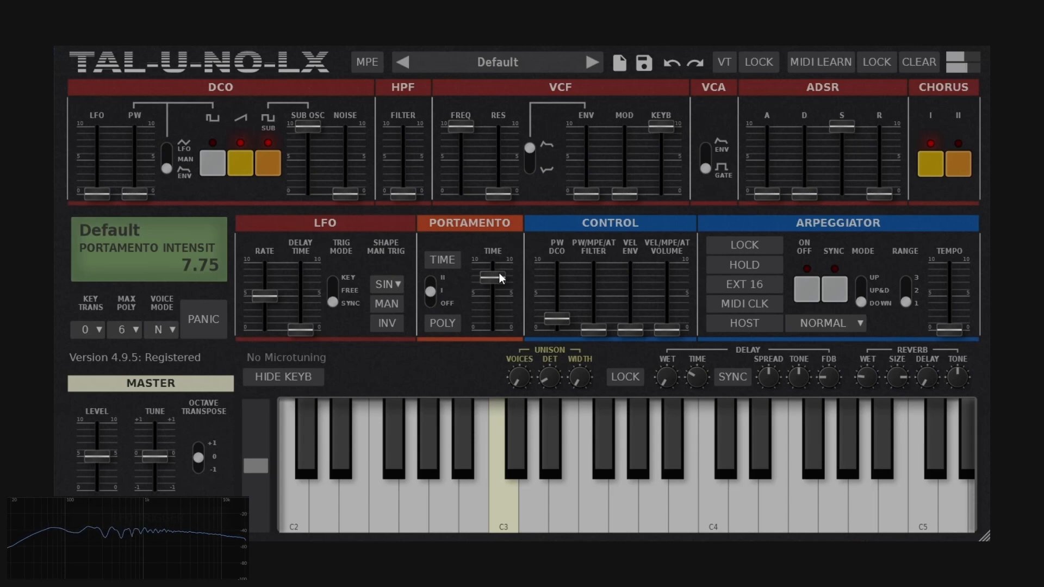
mouse_move(469, 148)
left_mouse_down()
mouse_move(459, 141)
mouse_move(459, 151)
left_mouse_up()
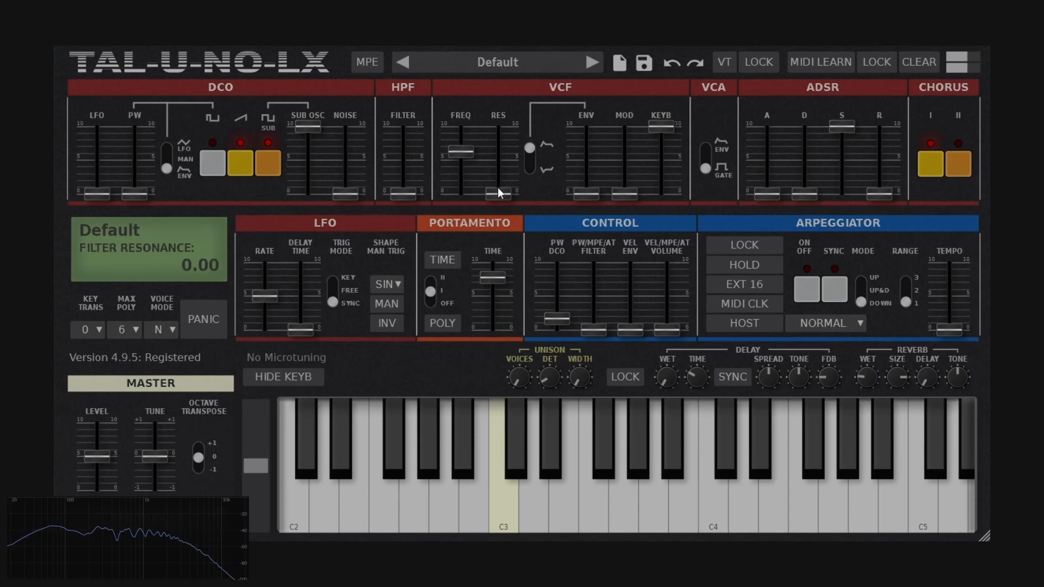
mouse_move(499, 192)
left_mouse_down()
mouse_move(499, 166)
mouse_move(497, 174)
left_mouse_up()
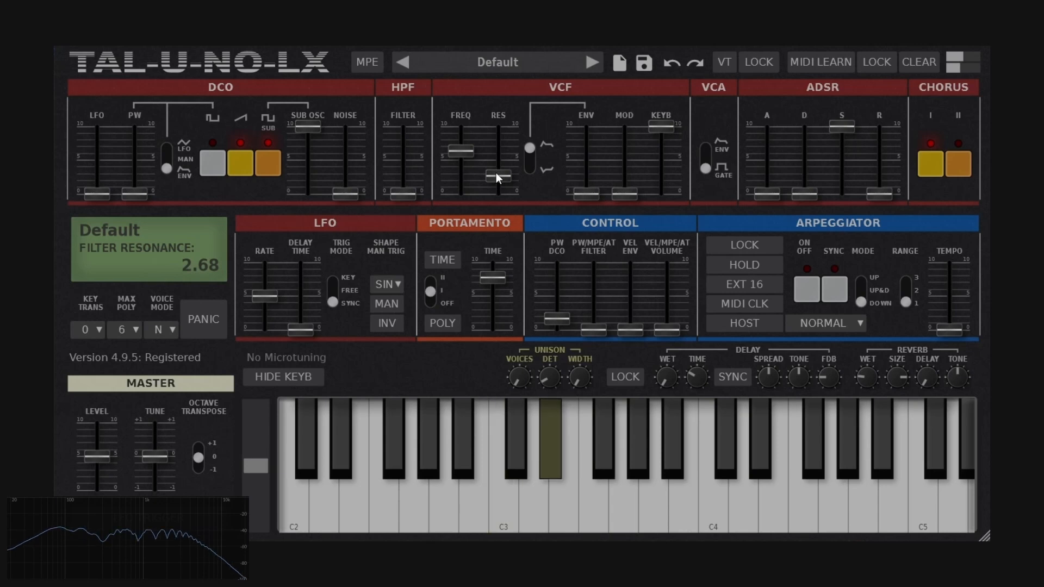
Enable the portamento time option, play a low note with the time at 6.22, and reduce the time to 3.16.
mouse_move(493, 278)
left_mouse_down()
mouse_move(497, 295)
mouse_move(504, 289)
left_mouse_up()
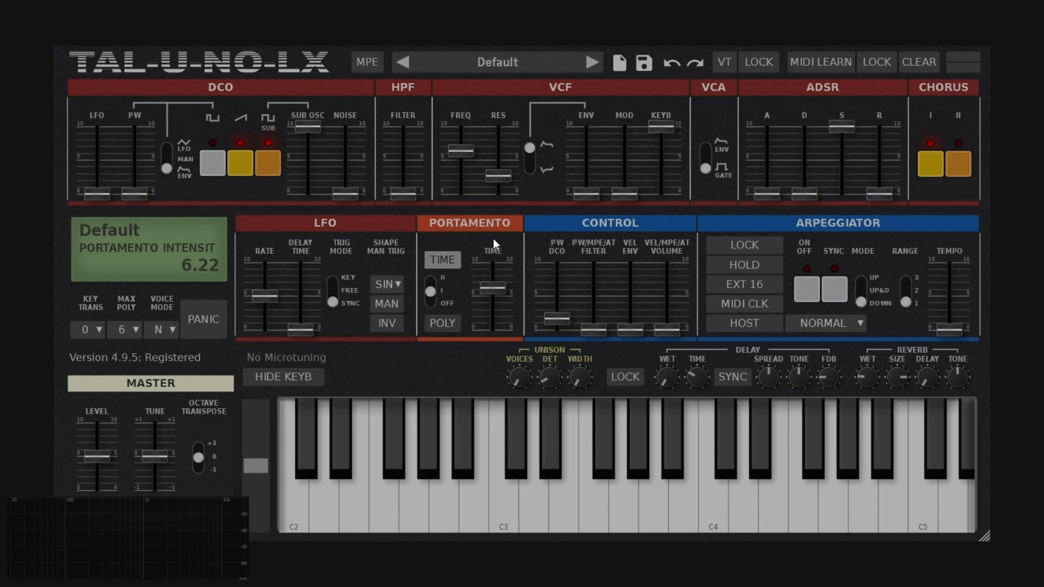
left_click(489, 491)
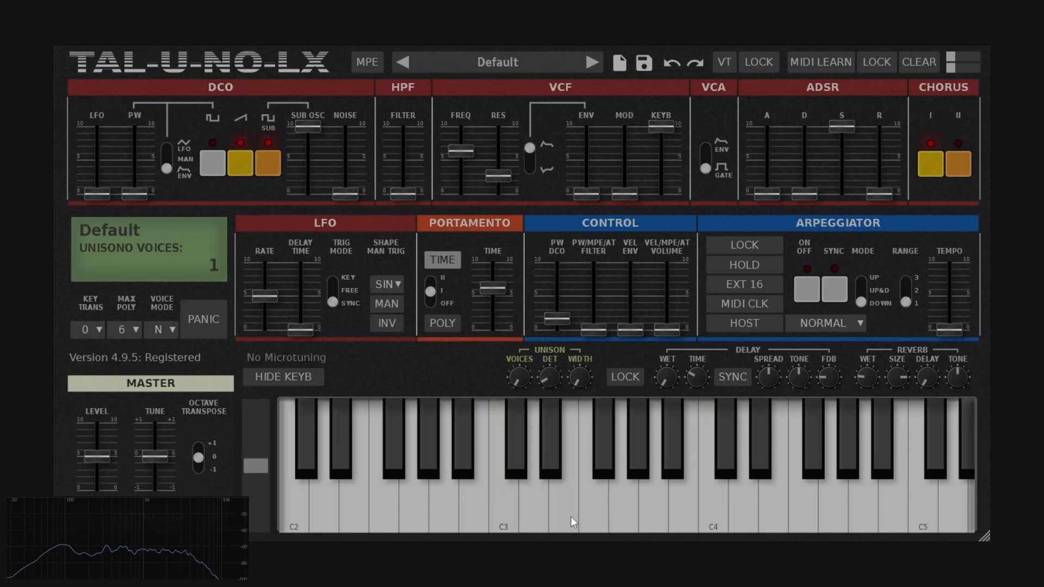
left_click_drag(498, 288, 496, 311)
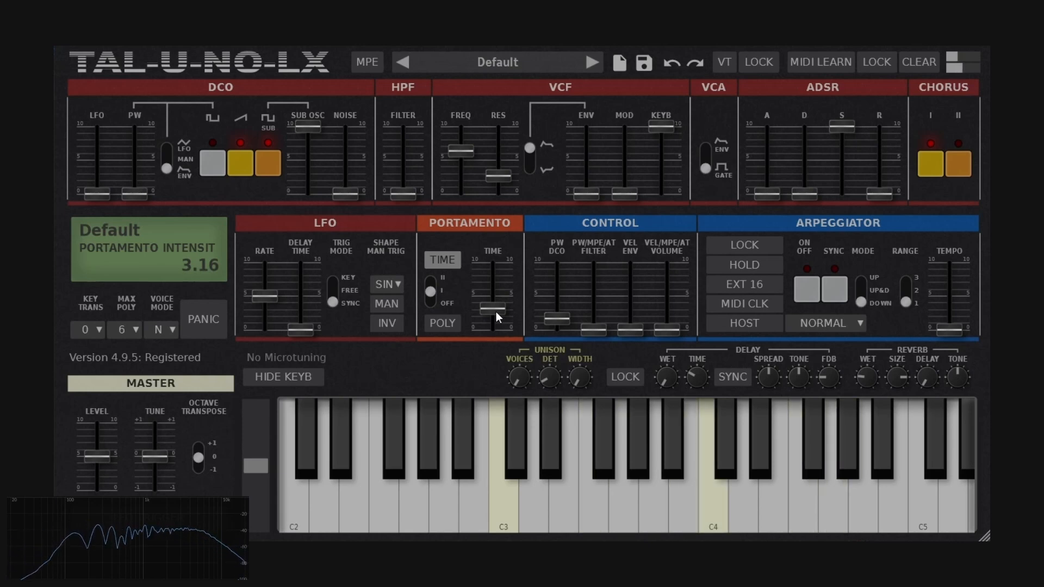
Switch the portamento mode to II and return it to I to compare how notes glide.
left_click(433, 293)
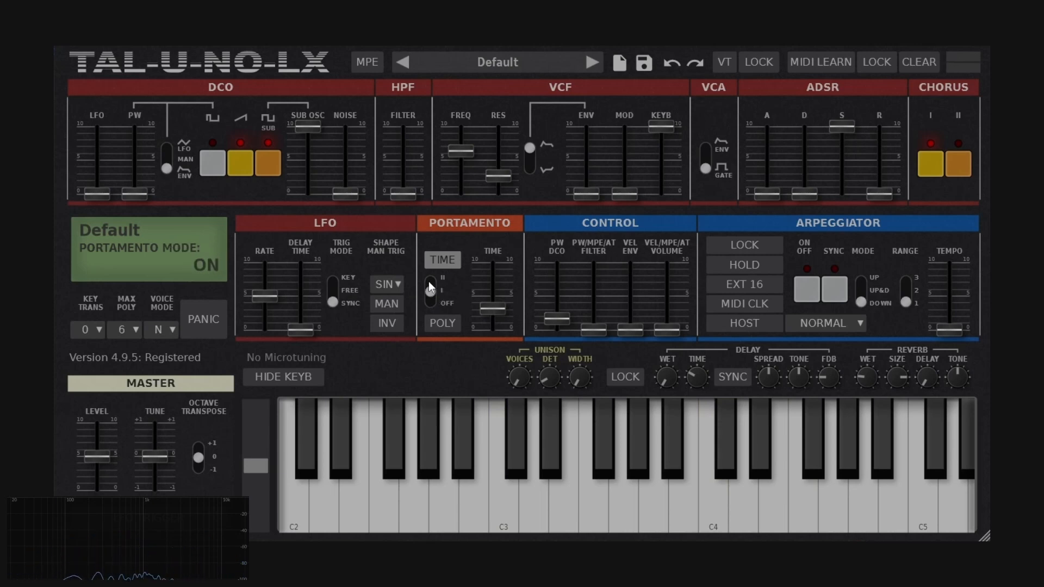
left_click(429, 282)
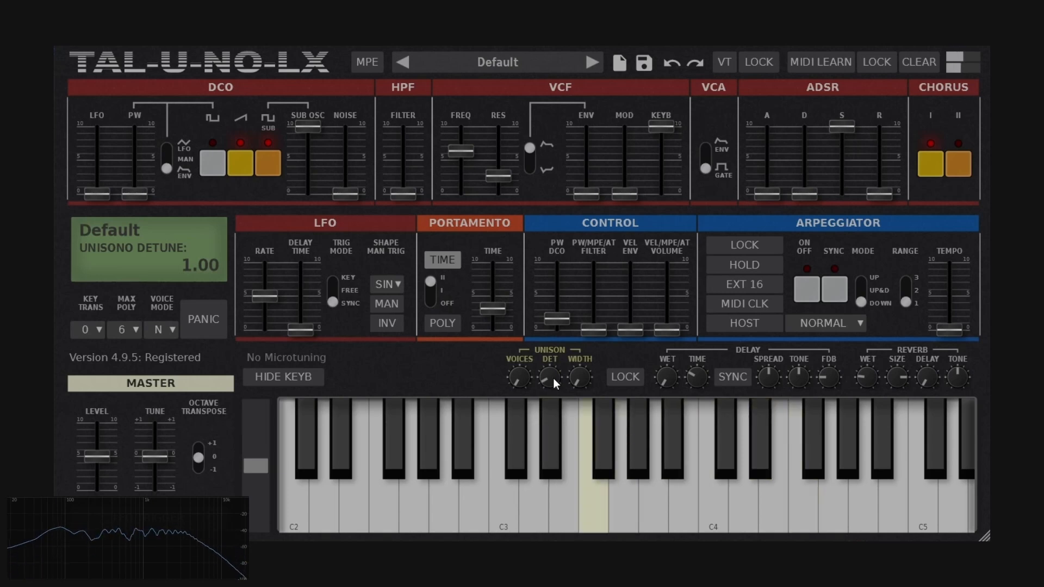
left_click(432, 292)
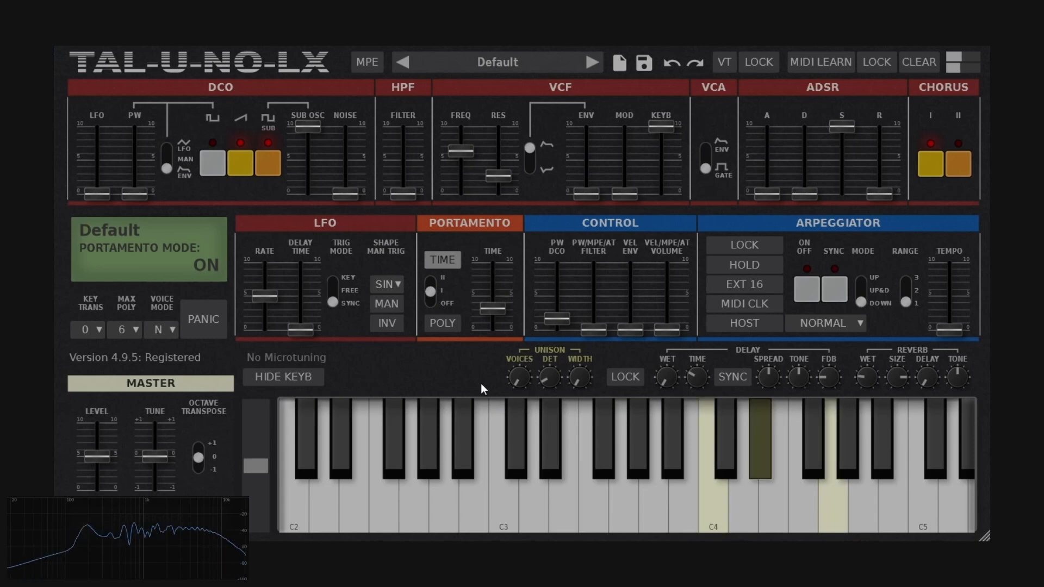
Enable polyphonic portamento and alternate the portamento mode between II and I.
left_click(443, 324)
left_click_drag(432, 296, 437, 287)
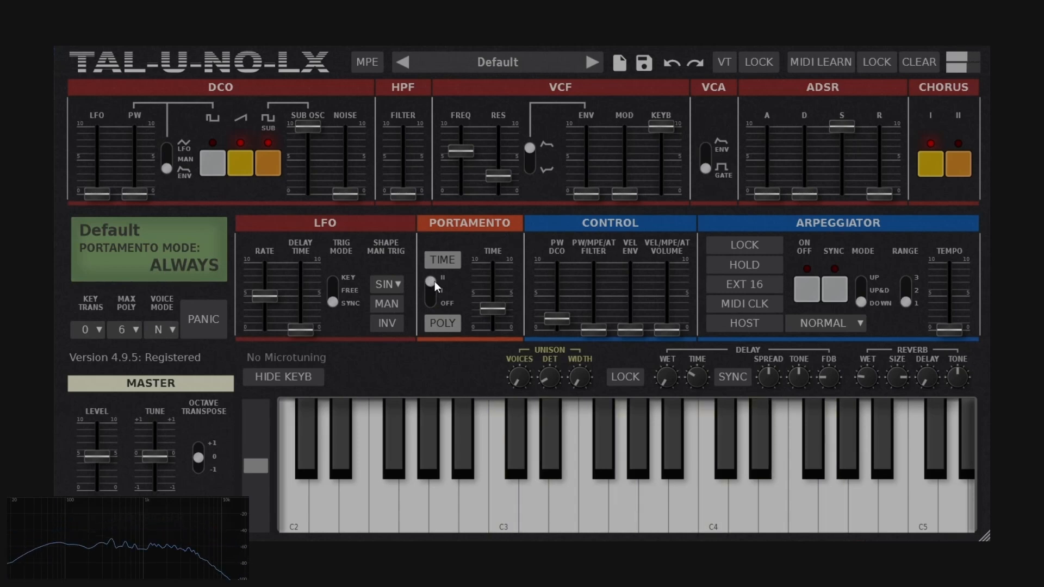
left_click(431, 290)
left_click(434, 290)
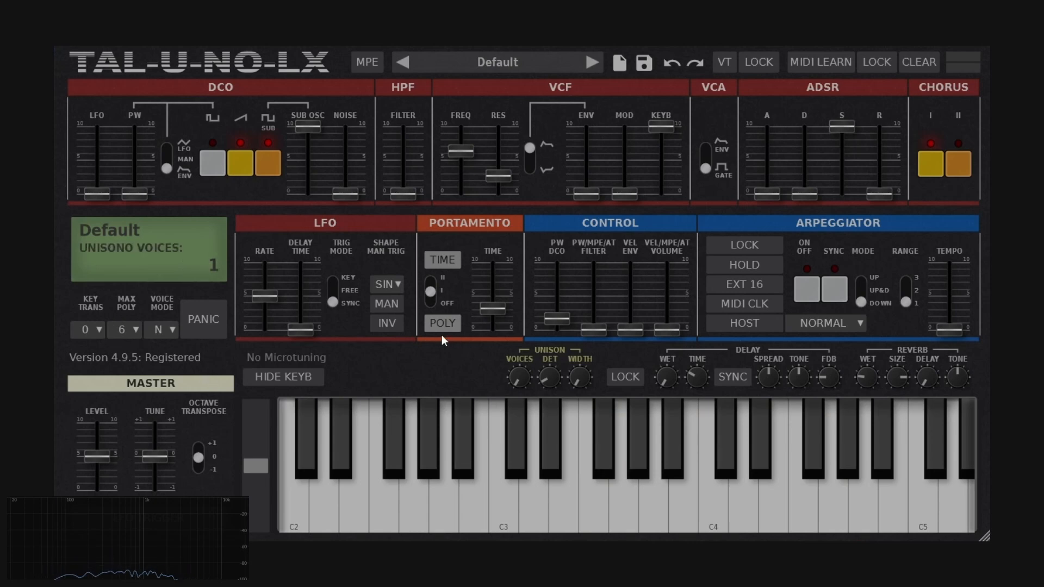
left_click(435, 282)
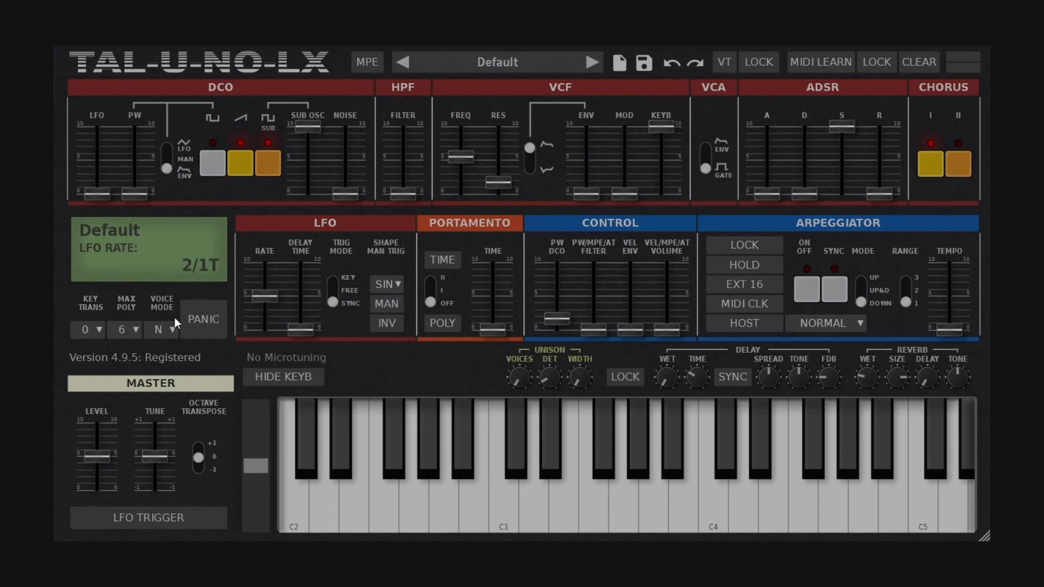
Set the key transpose to -1 while C3 sounds, and return it to 0.
left_click(97, 332)
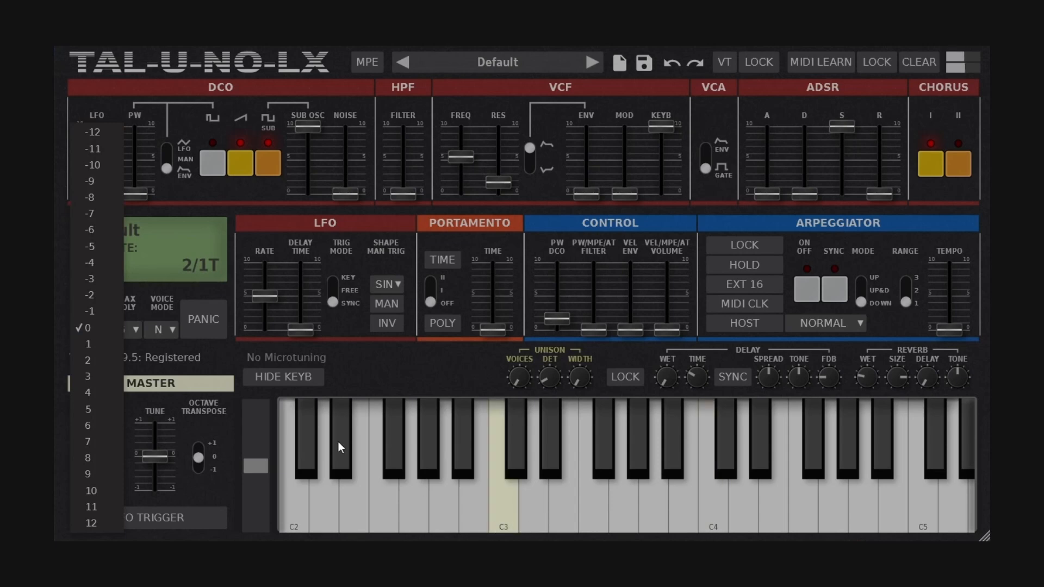
left_click(96, 311)
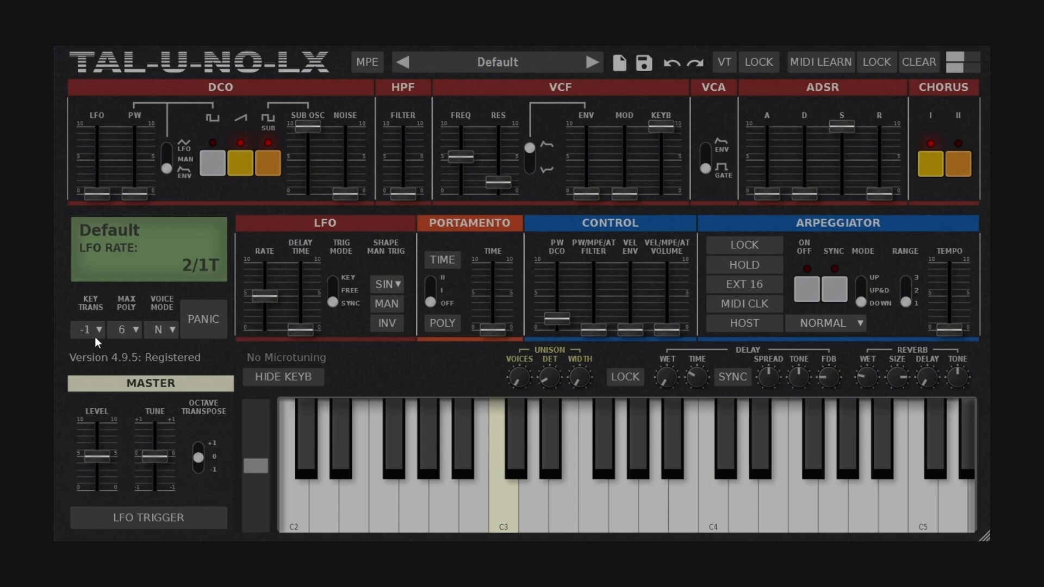
left_click(95, 334)
left_click(99, 347)
left_click(93, 331)
left_click(92, 332)
left_click(94, 329)
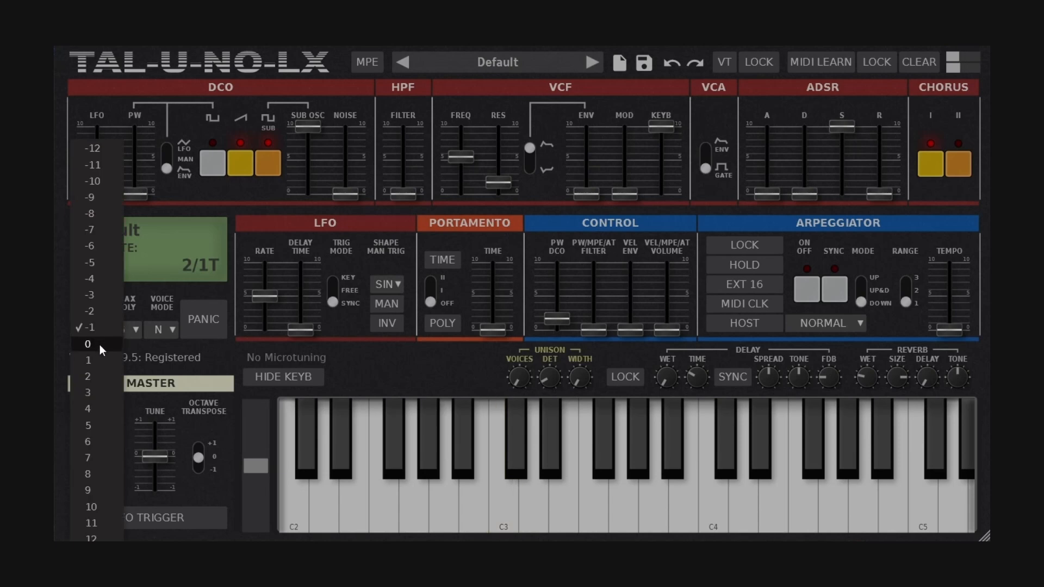
left_click(100, 345)
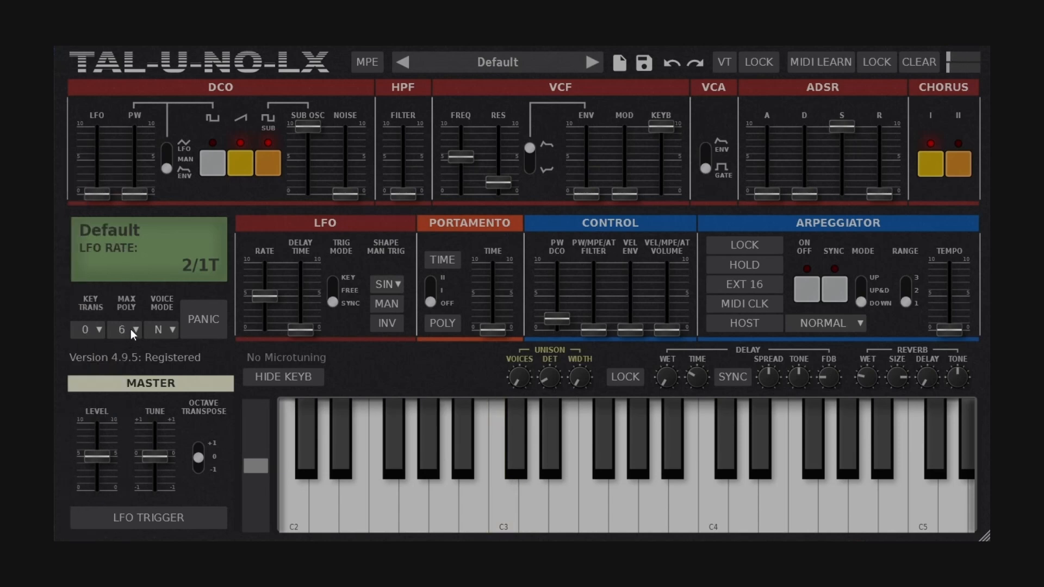
View the maximum polyphony choices without changing them, and step to the next preset and back to Default.
left_click(135, 329)
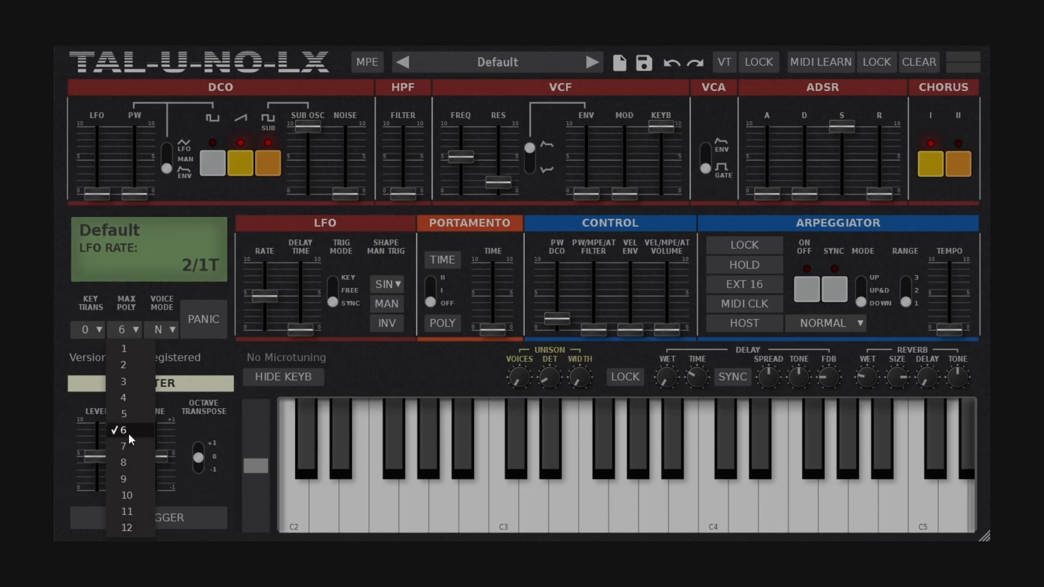
left_click(193, 368)
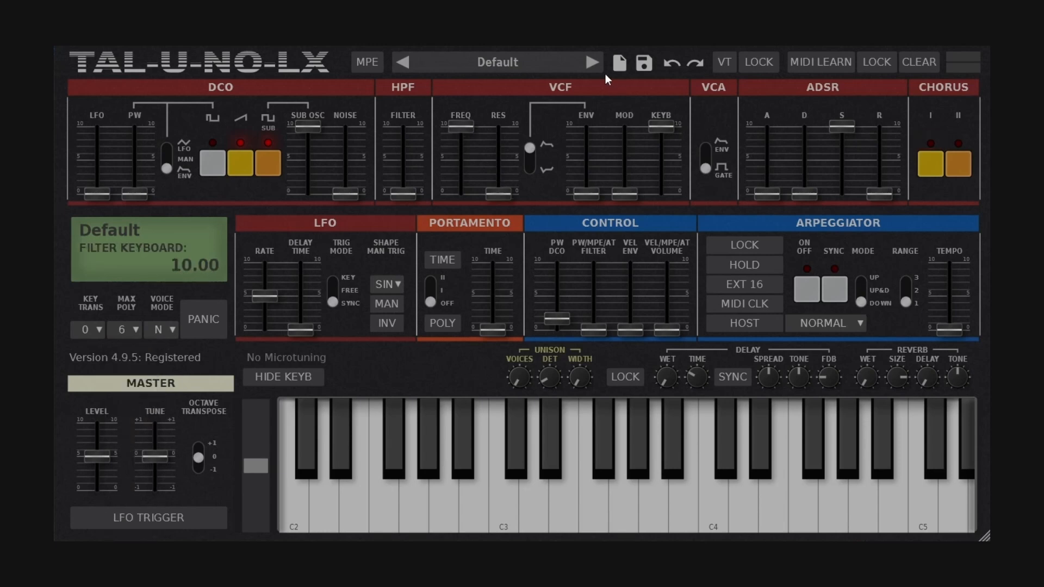
left_click(593, 63)
left_click(403, 63)
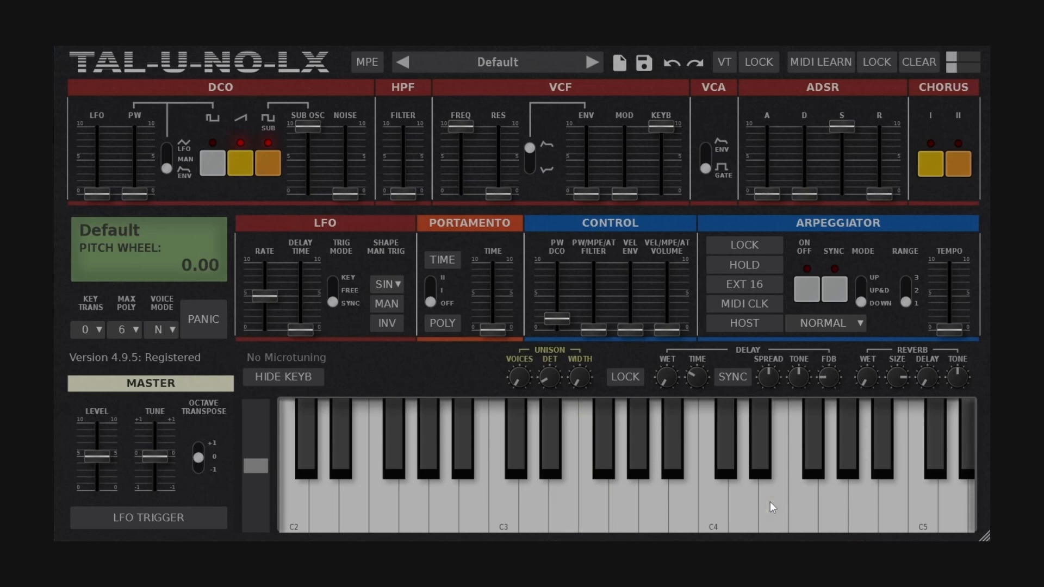
Play C3 and view the available voice modes without changing the selection.
left_click(511, 502)
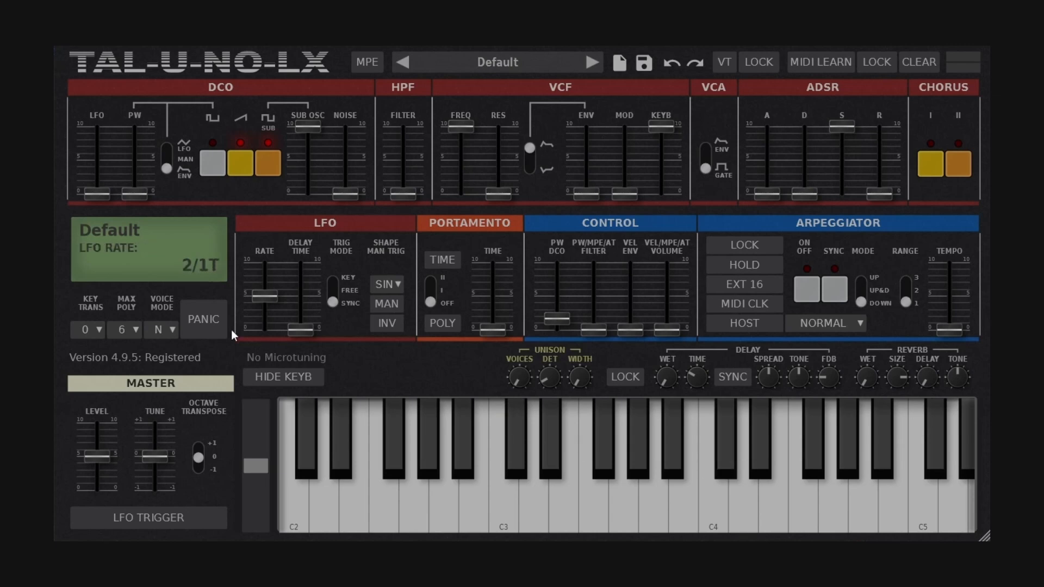
left_click(169, 333)
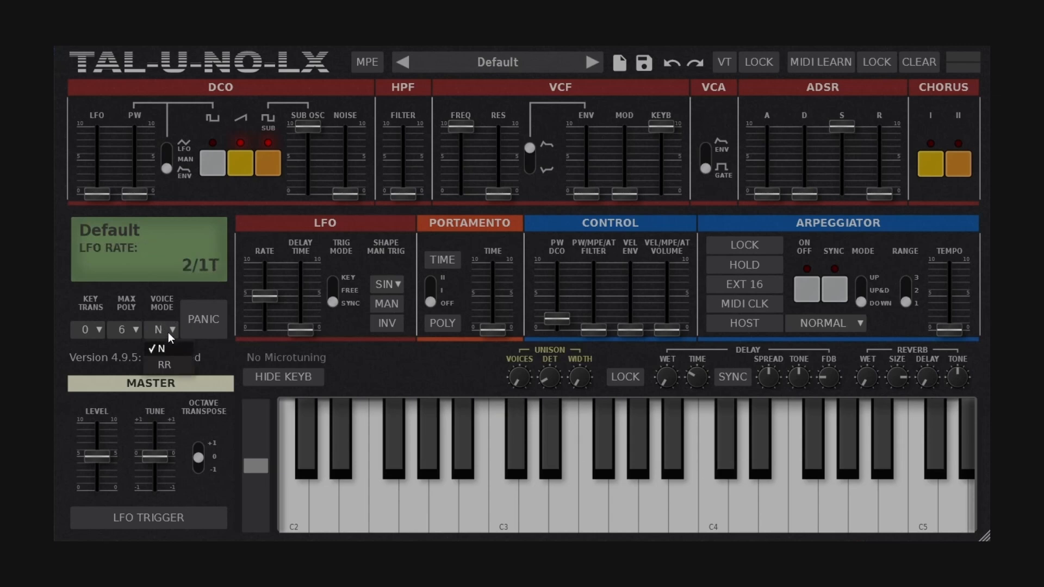
left_click(162, 327)
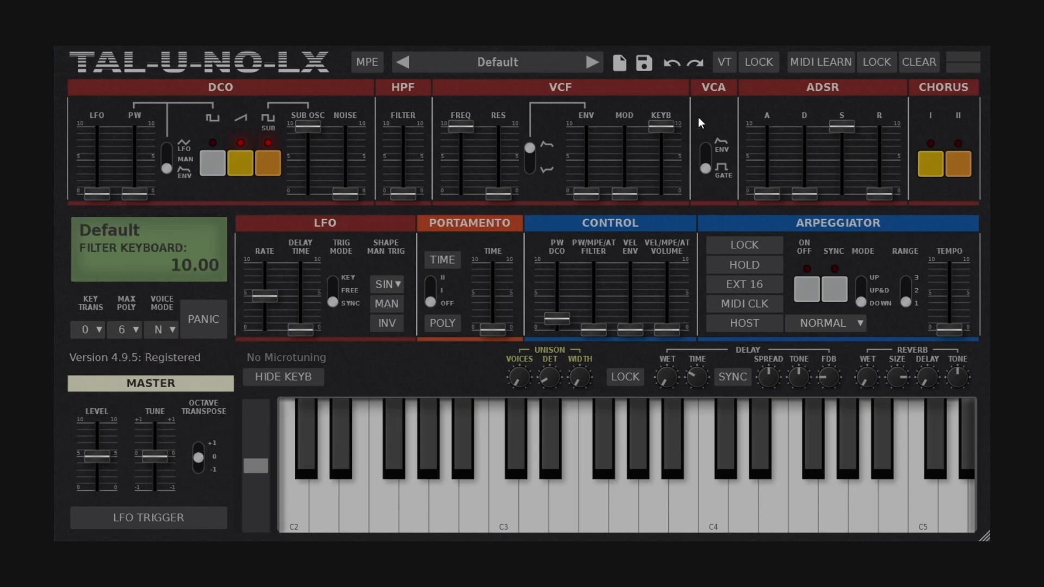
Randomize the voice calibration with a low amount and return to the main synth controls.
left_click(725, 65)
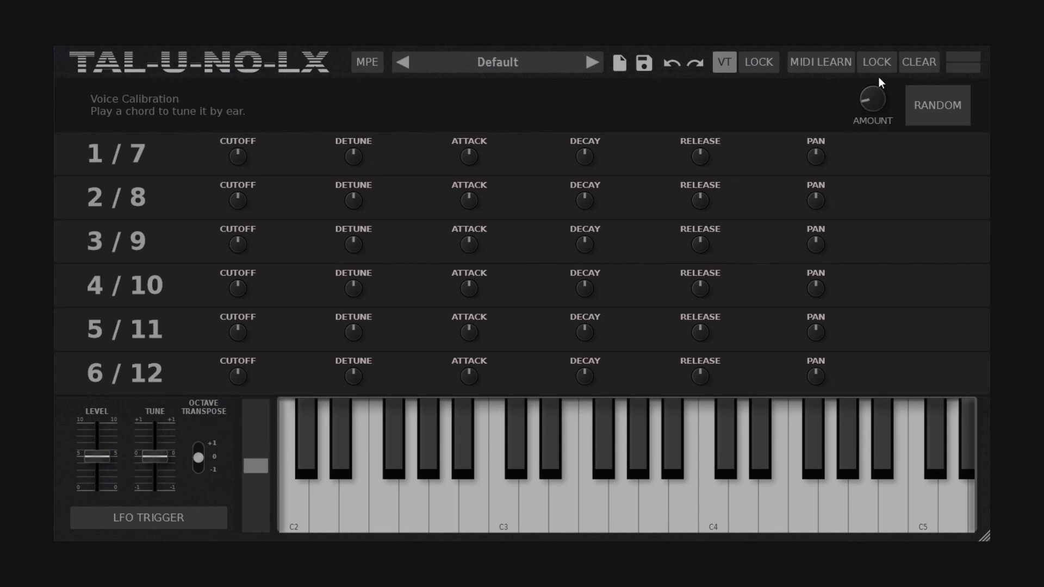
left_click(945, 111)
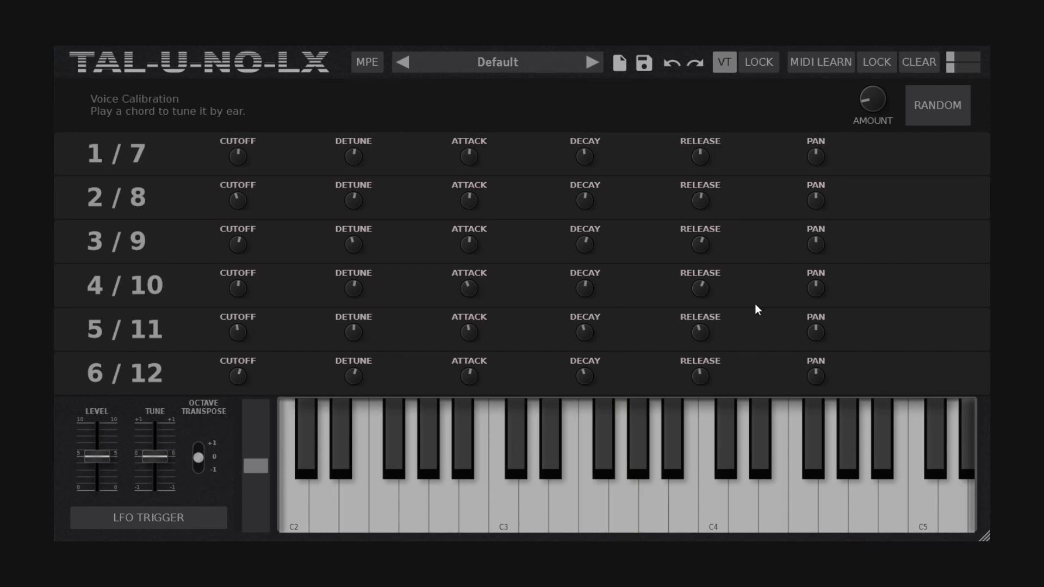
left_click(724, 64)
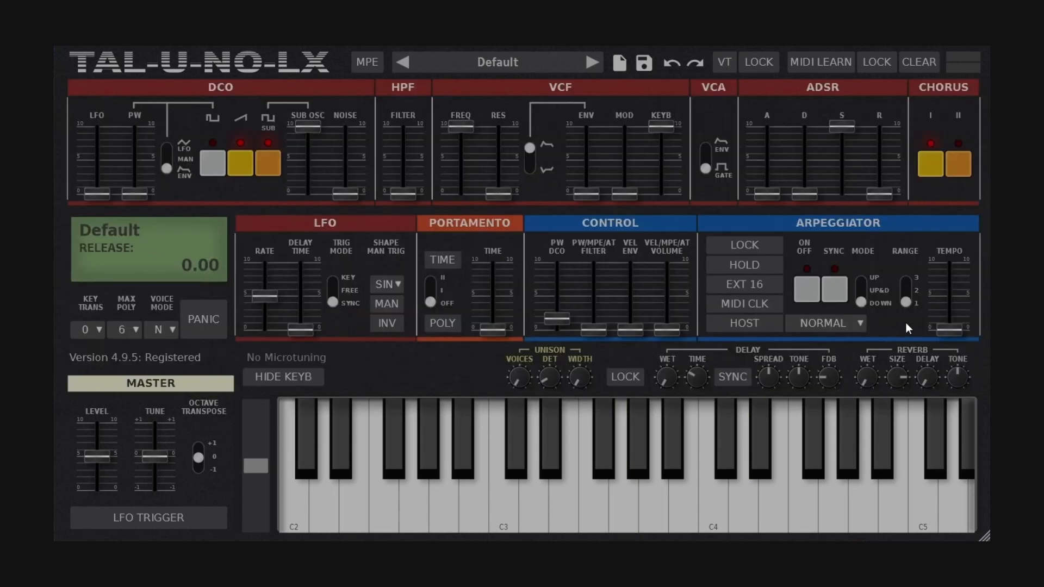
Raise the reverb wet level, set the filter cutoff to 6.37, and raise the resonance slightly.
left_click_drag(869, 381, 865, 333)
left_click_drag(461, 127, 462, 151)
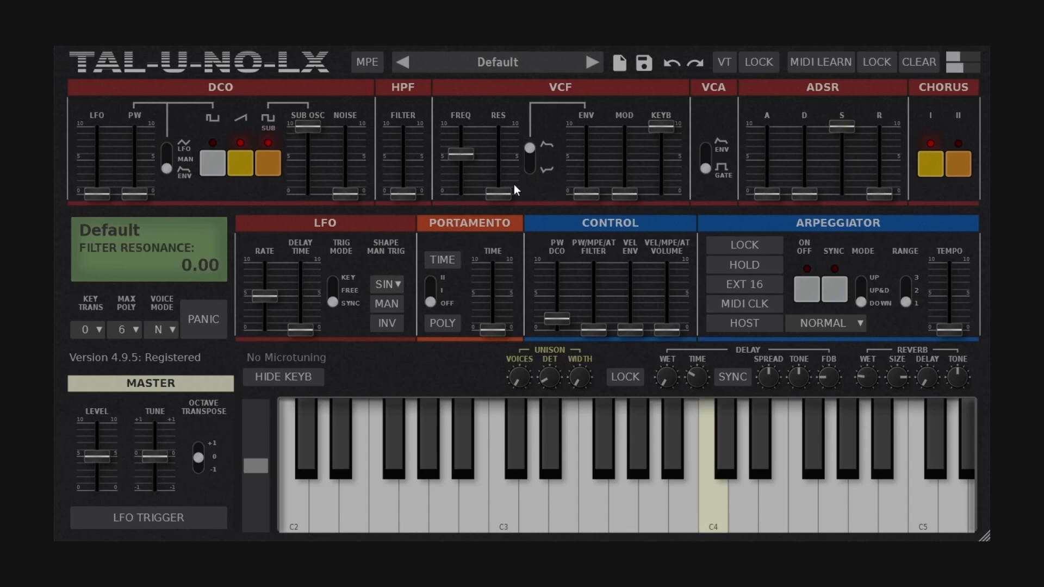
left_click_drag(499, 193, 501, 179)
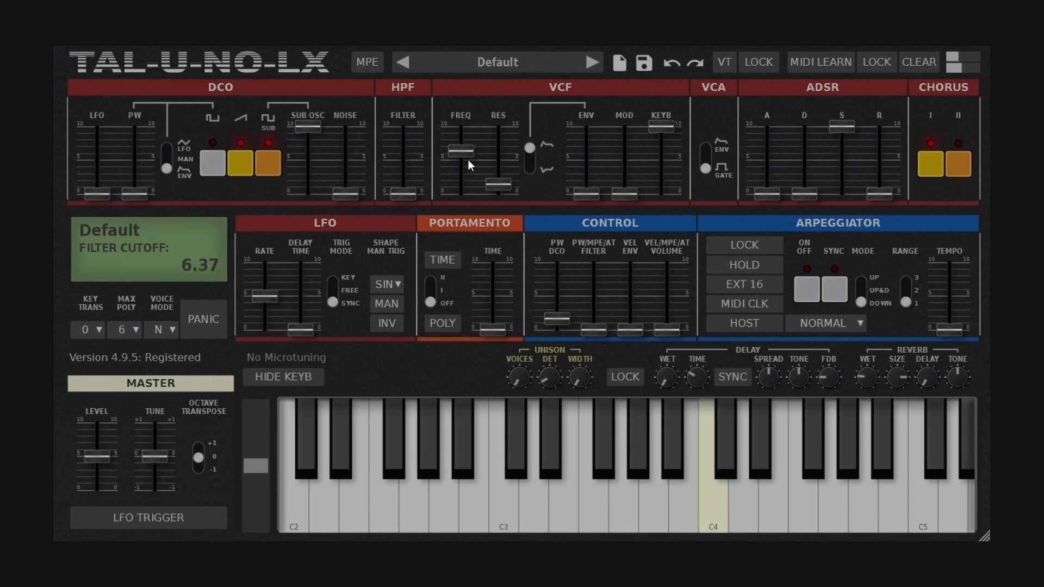
Raise the voice calibration amount to its maximum and randomize all voices.
left_click(726, 64)
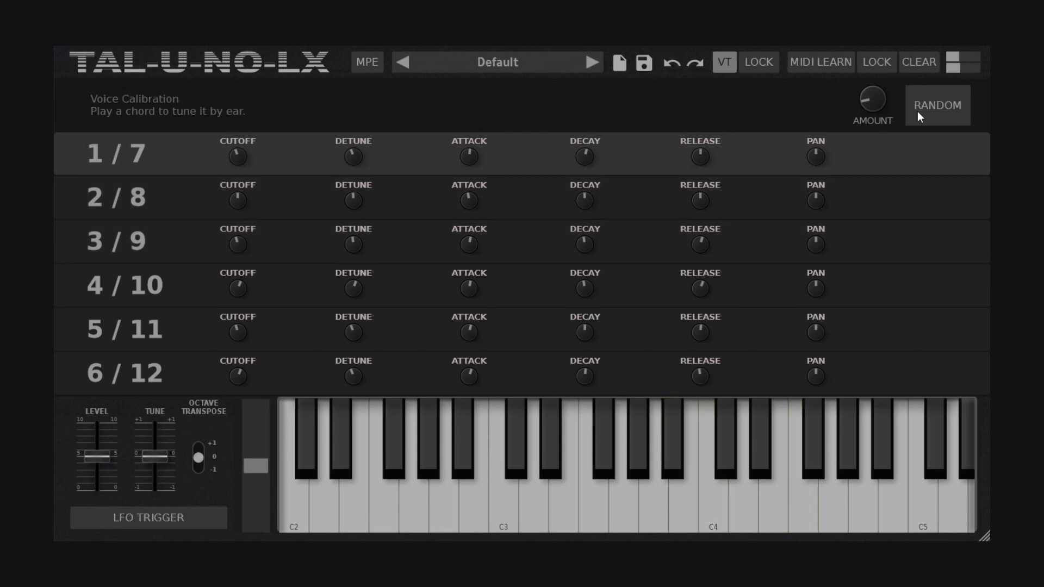
left_click_drag(882, 115, 883, 76)
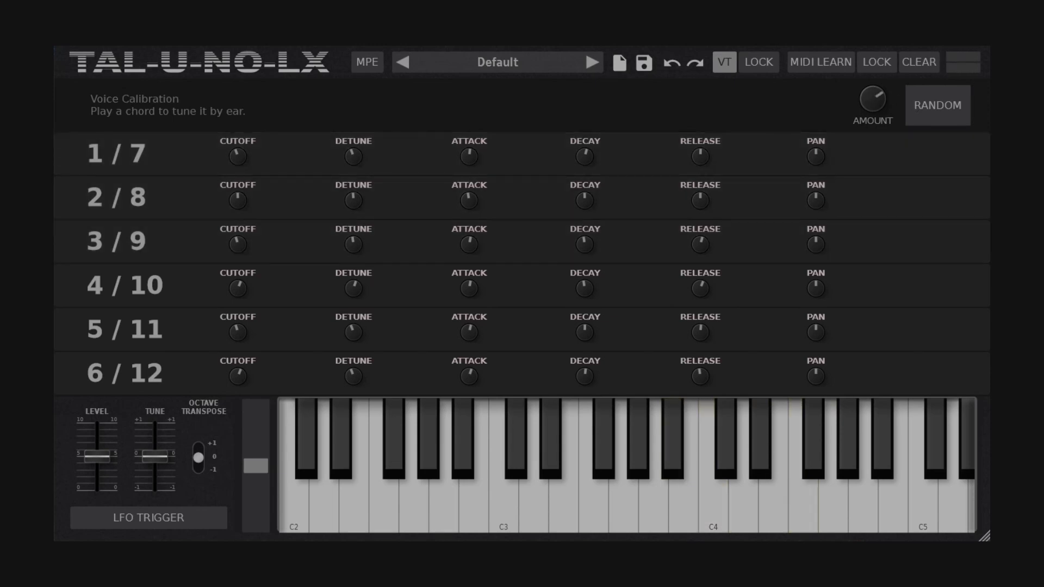
left_click(921, 117)
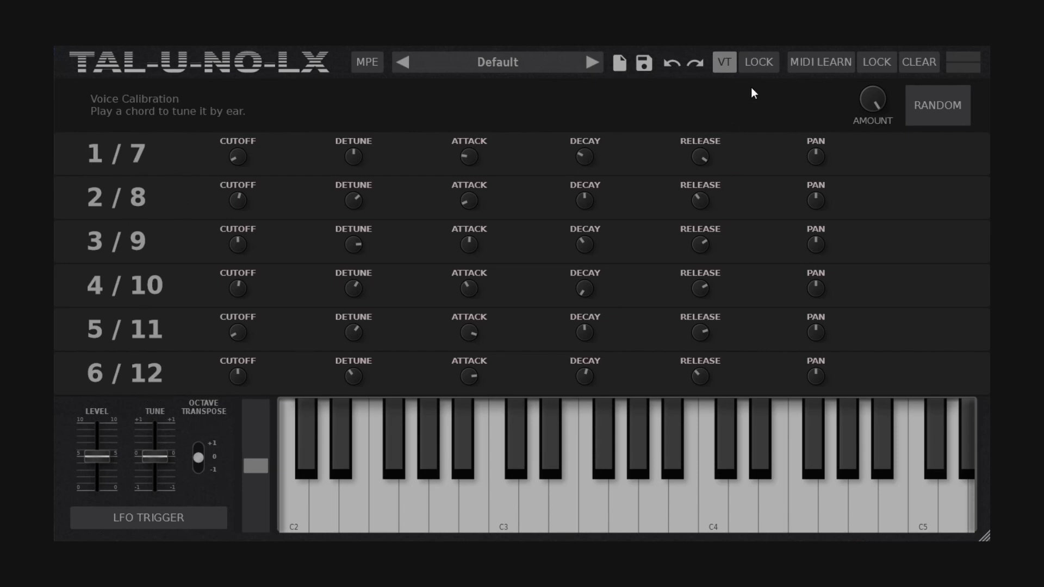
Reduce the voice calibration amount to its minimum, randomize again to recentre all voices, and return to the main controls.
left_click_drag(871, 98, 907, 299)
left_click(929, 117)
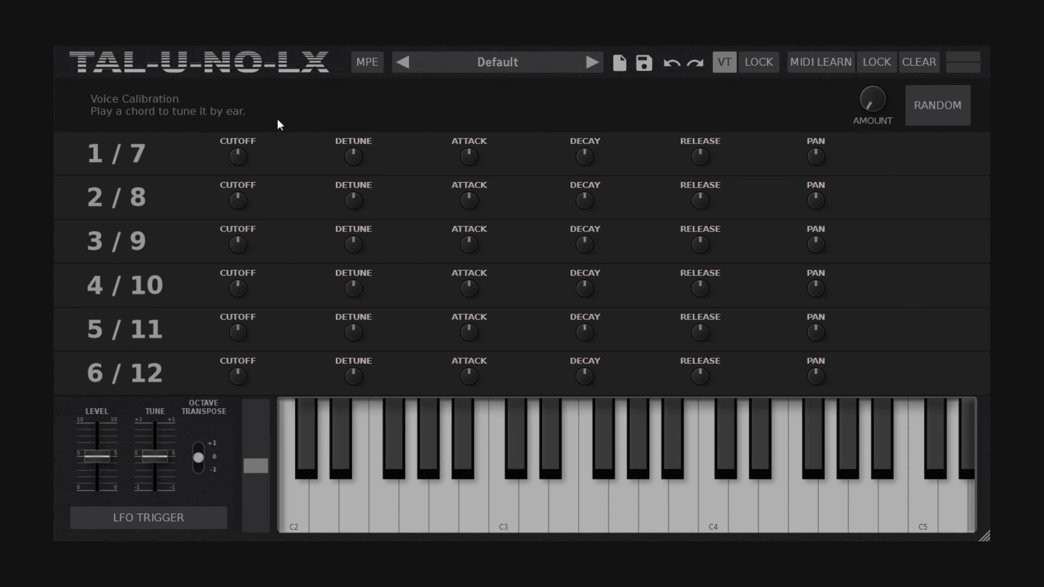
left_click(725, 59)
View the N and RR voice mode choices, and reopen the voice calibration page.
left_click(159, 329)
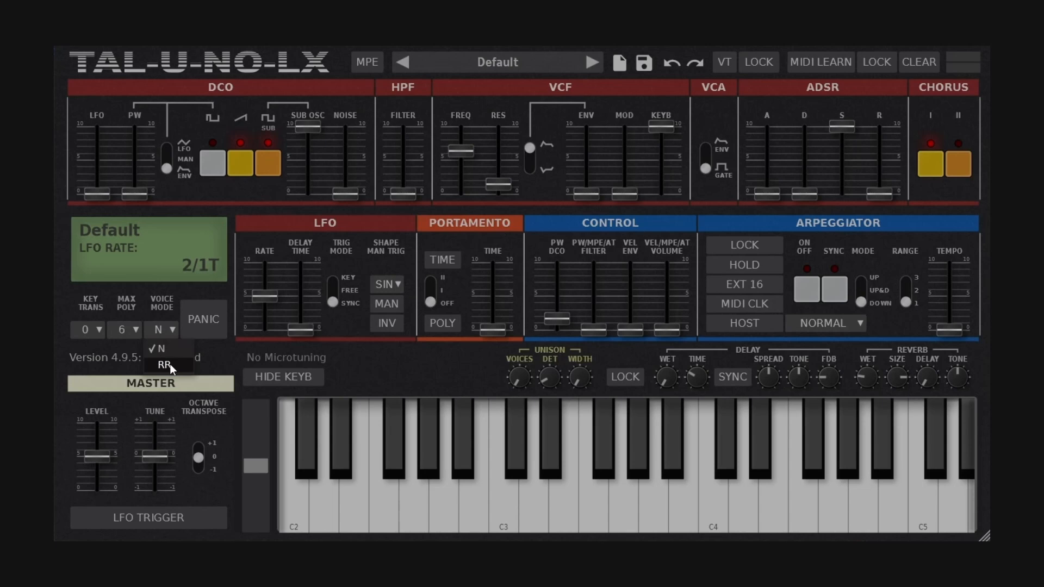
left_click(726, 63)
left_click(727, 62)
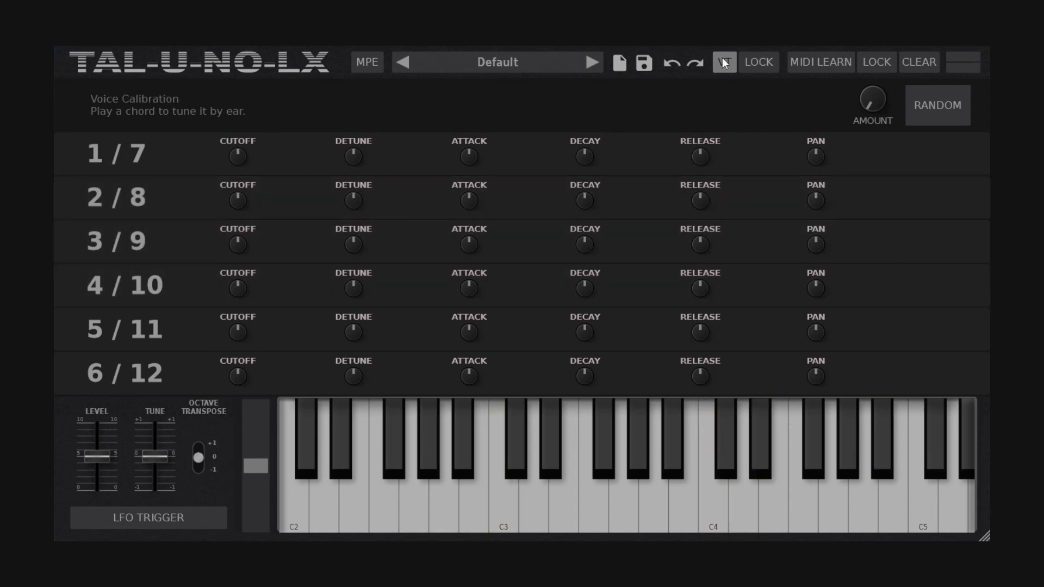
Leave the voice calibration page, set the voice mode to RR, and reopen the calibration page.
left_click(724, 60)
left_click(168, 332)
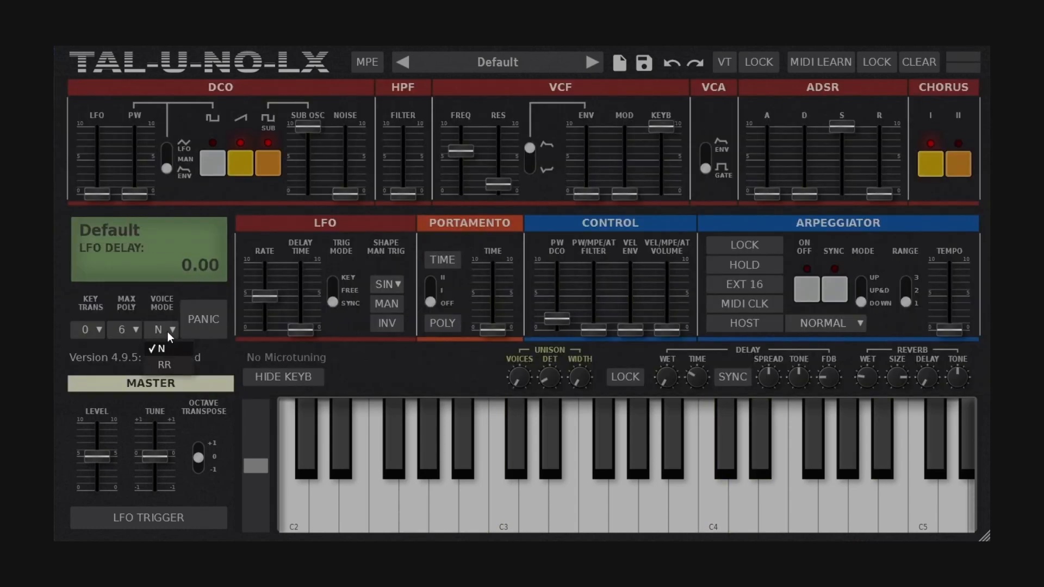
left_click(176, 367)
left_click(729, 62)
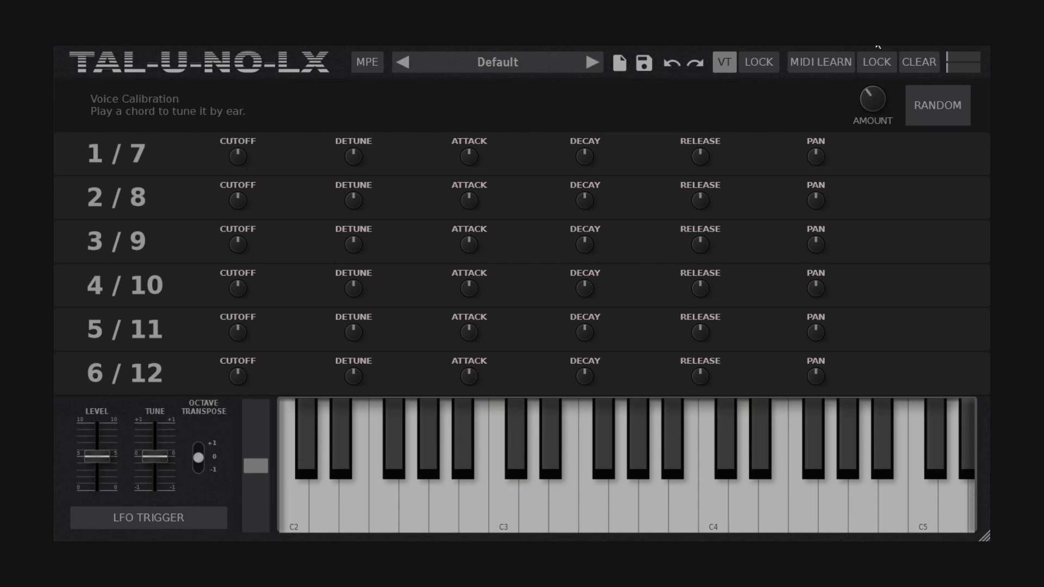
Raise the voice calibration amount and randomize all voices, and lower the amount again before returning to the main controls.
mouse_move(881, 100)
left_mouse_down()
mouse_move(885, 76)
mouse_move(884, 96)
left_mouse_up()
left_click(930, 115)
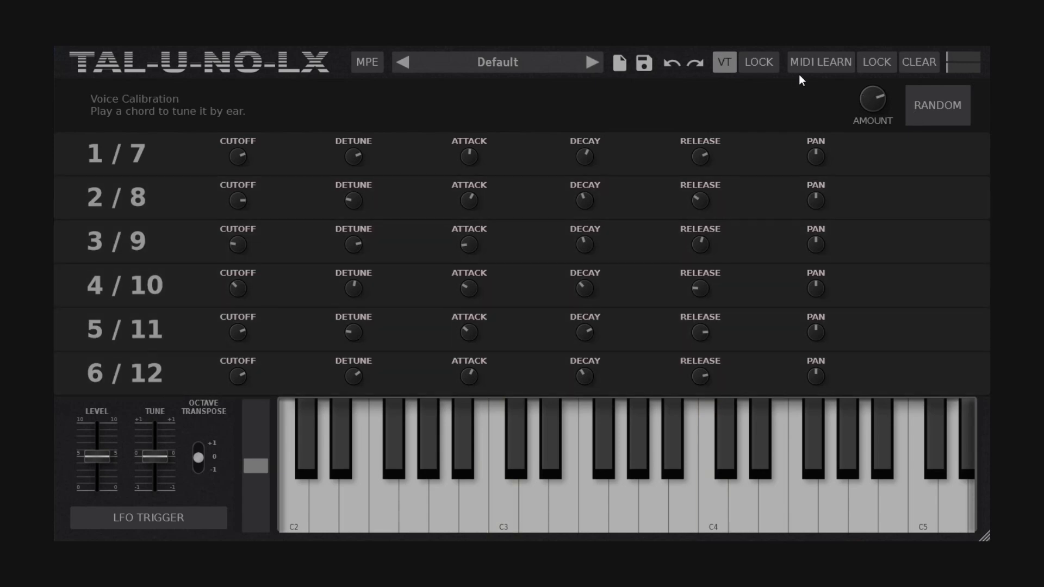
left_click_drag(889, 103, 910, 239)
left_click(727, 62)
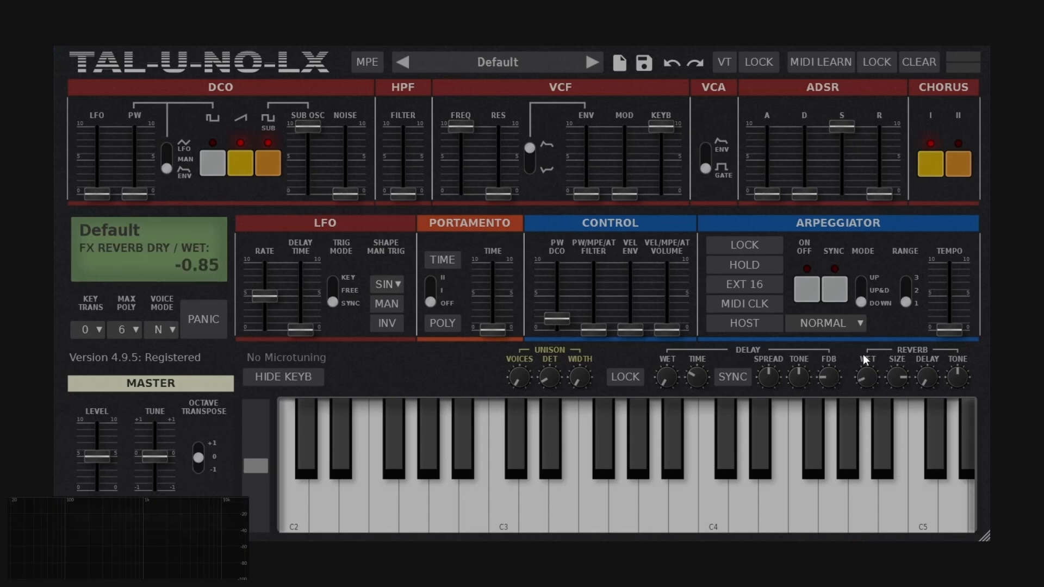
Lower the filter cutoff to about 7 and raise the number of unison voices slightly.
mouse_move(462, 132)
left_mouse_down()
mouse_move(473, 176)
mouse_move(463, 151)
left_mouse_up()
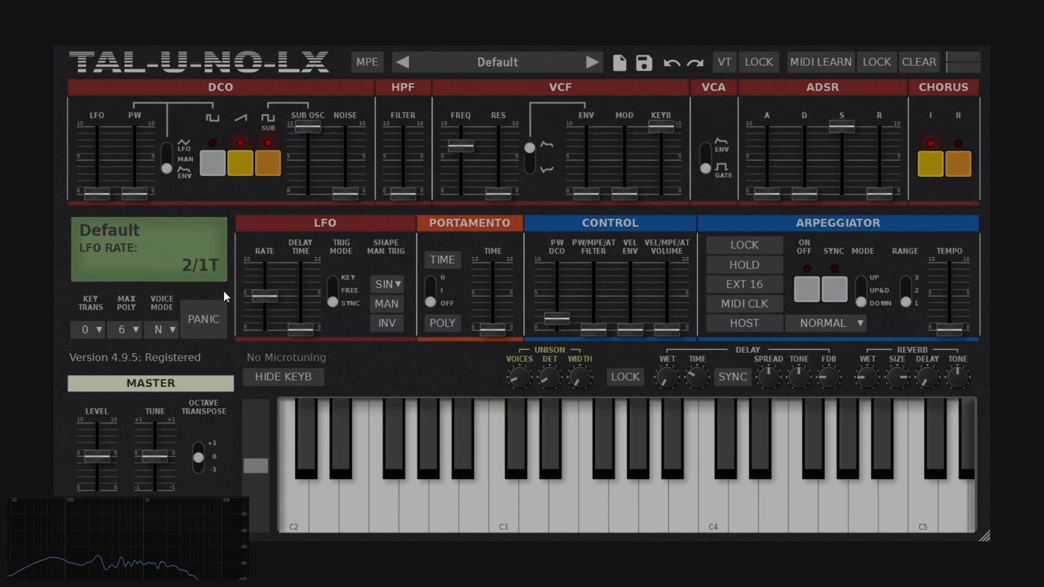
left_click_drag(512, 377, 522, 378)
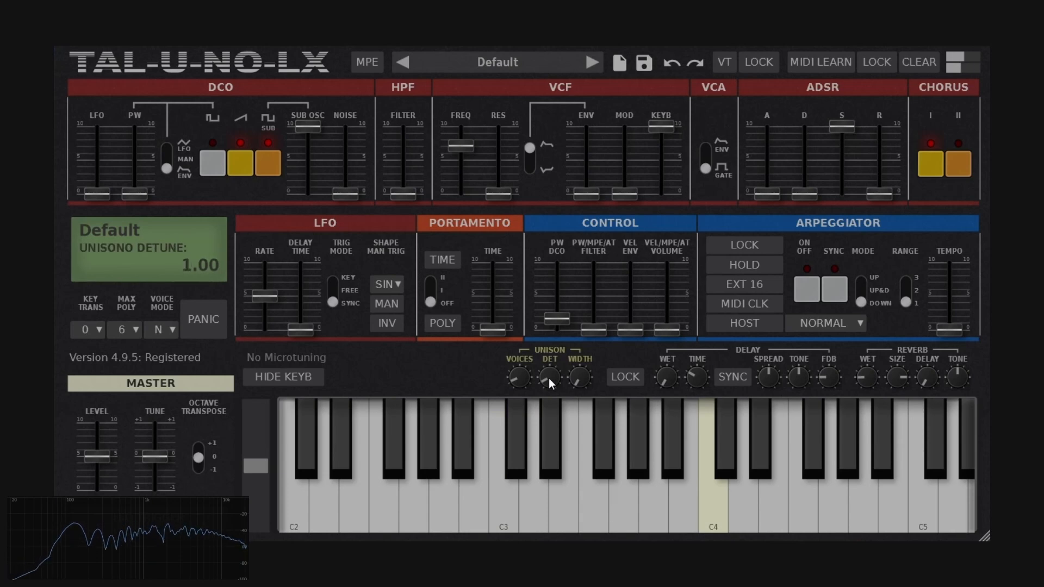
Try unison detune amounts such as 3.73 and 6.65, and settle the detune at 3.13.
left_click_drag(548, 379, 558, 332)
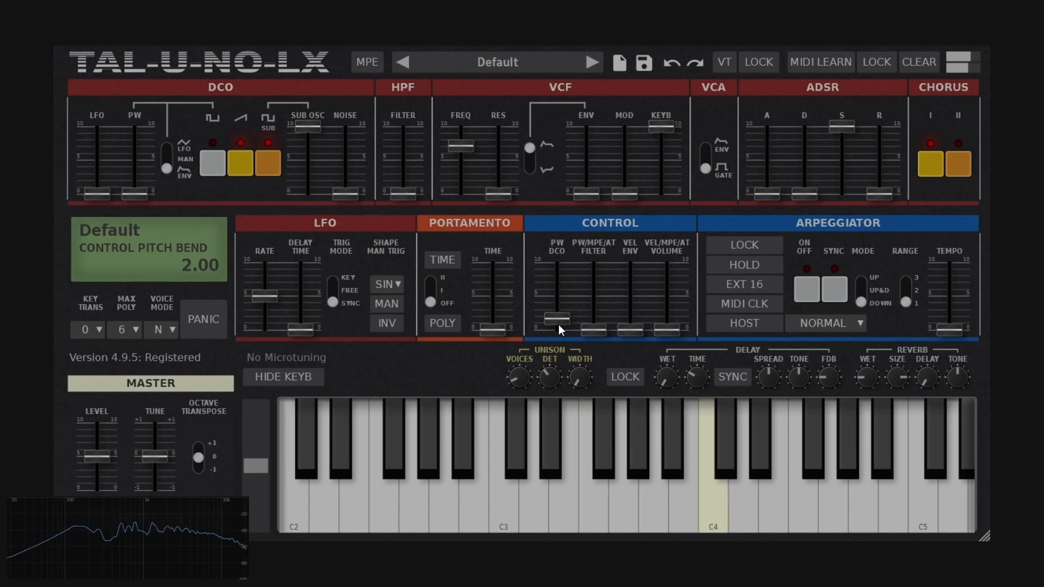
mouse_move(549, 378)
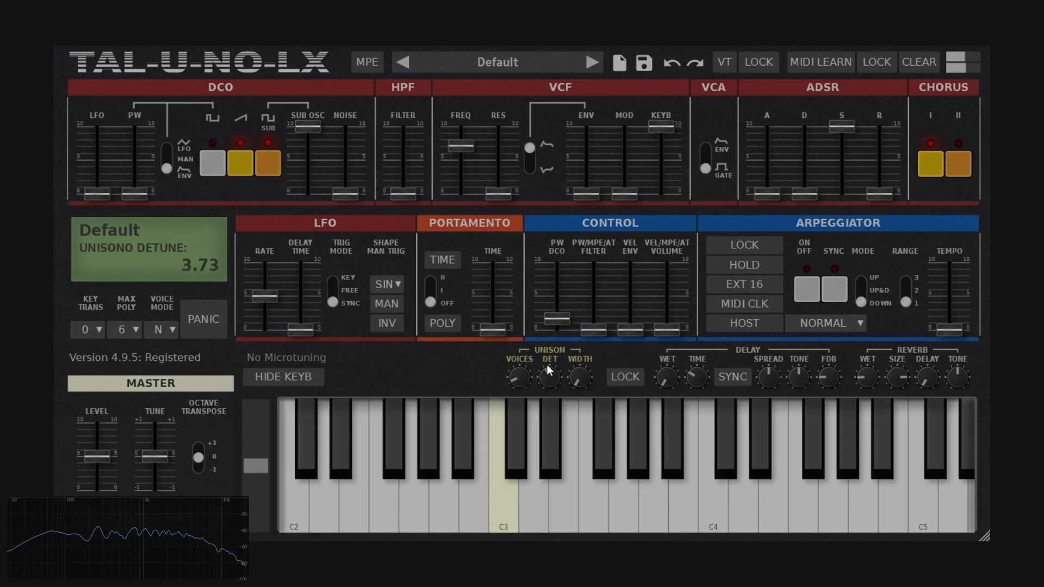
left_click_drag(547, 366, 556, 276)
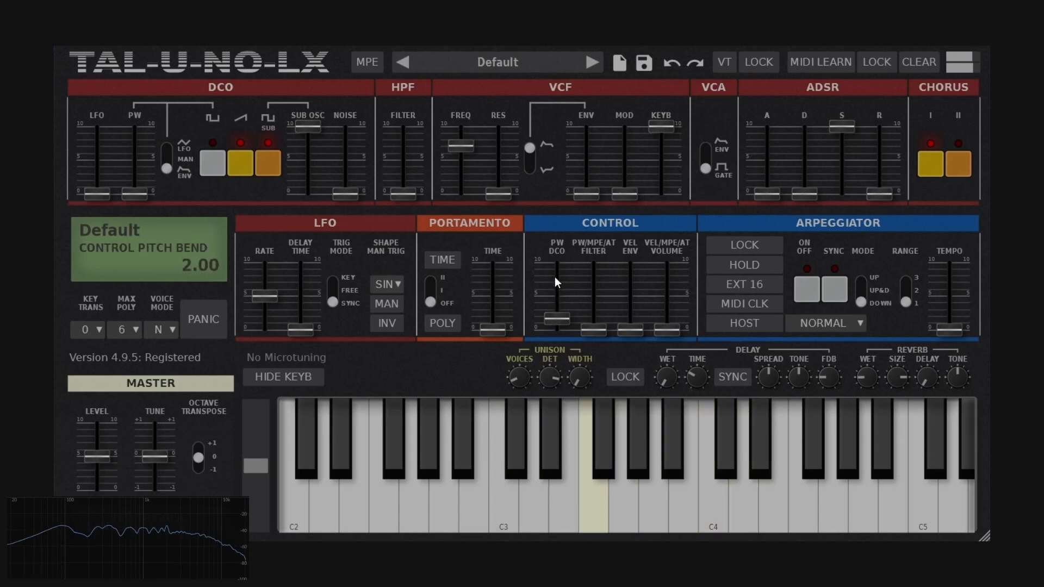
mouse_move(553, 376)
left_mouse_down()
mouse_move(575, 508)
mouse_move(565, 385)
left_mouse_up()
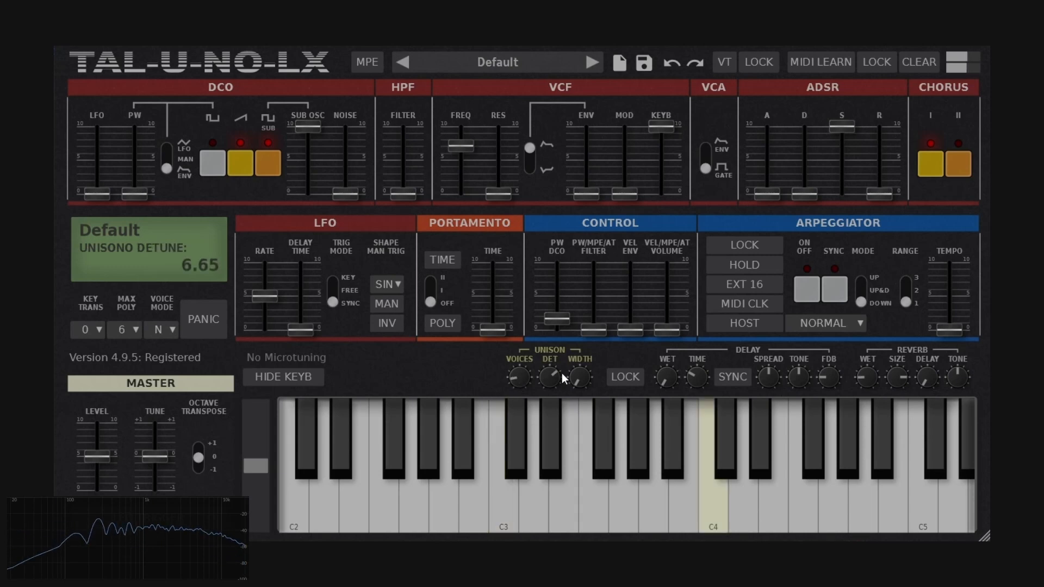
left_click_drag(561, 376, 559, 446)
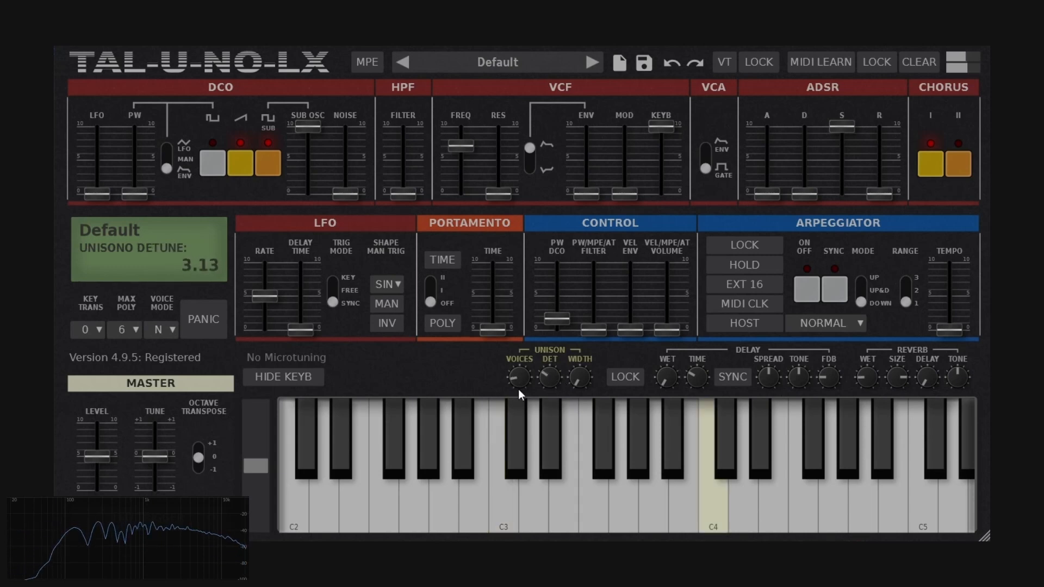
Raise the unison voices to 5 and reduce them again, and try unison widths of 8.35, 0.00 and 5.40.
left_click_drag(519, 390, 525, 298)
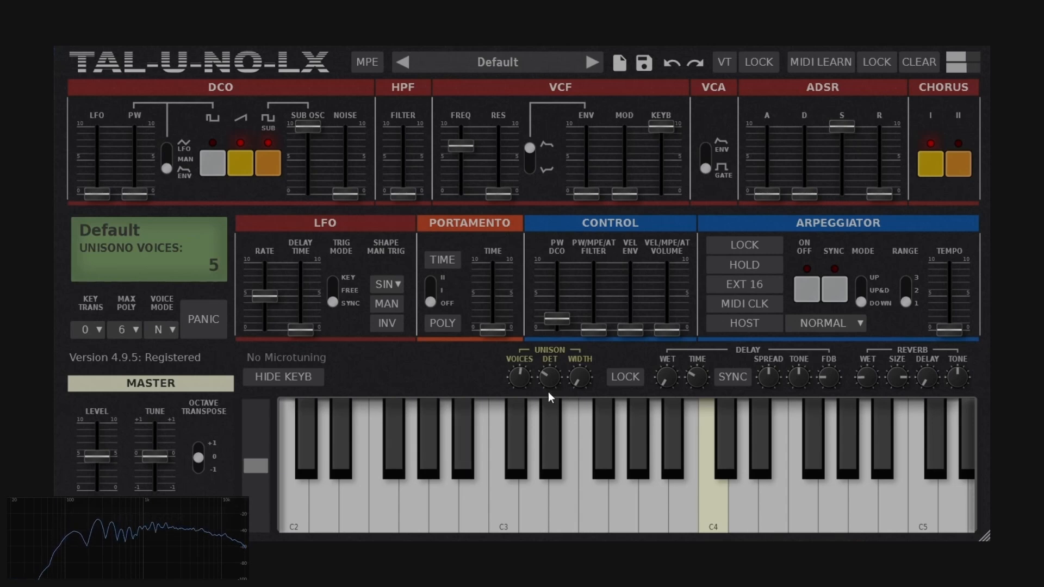
left_click_drag(529, 444, 523, 389)
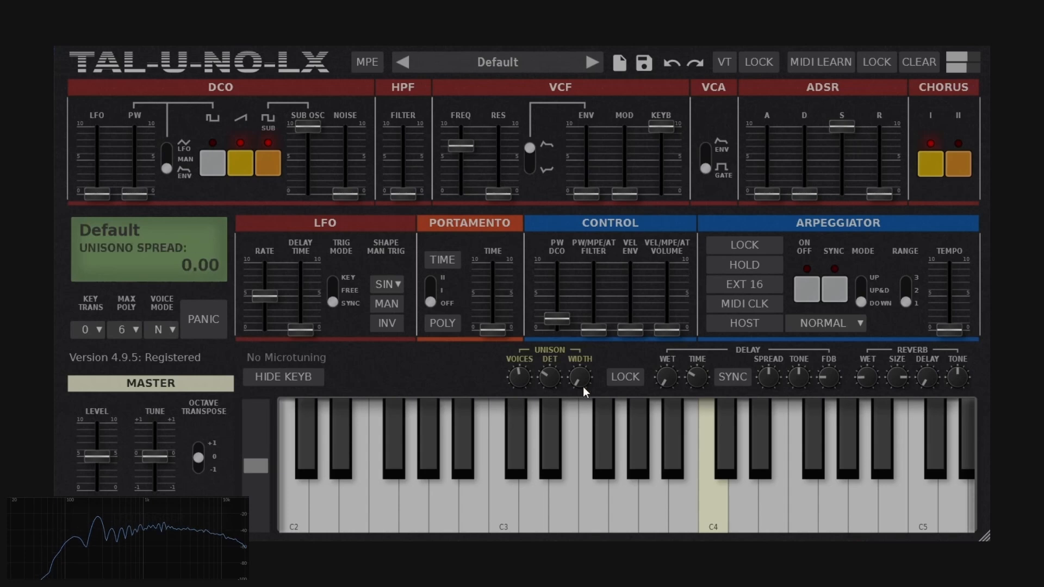
left_click_drag(584, 383, 600, 212)
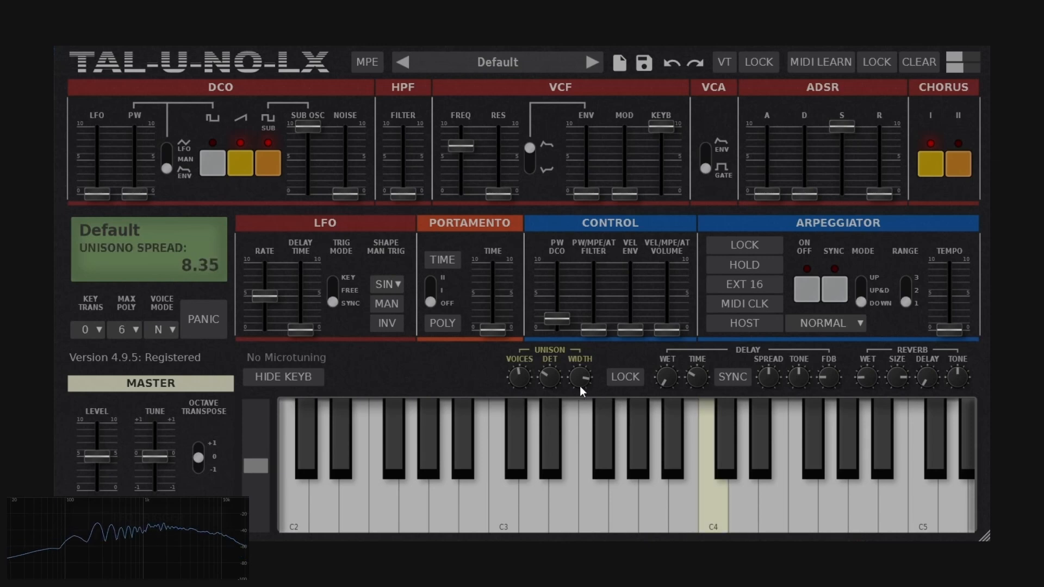
left_click_drag(577, 378, 216, 542)
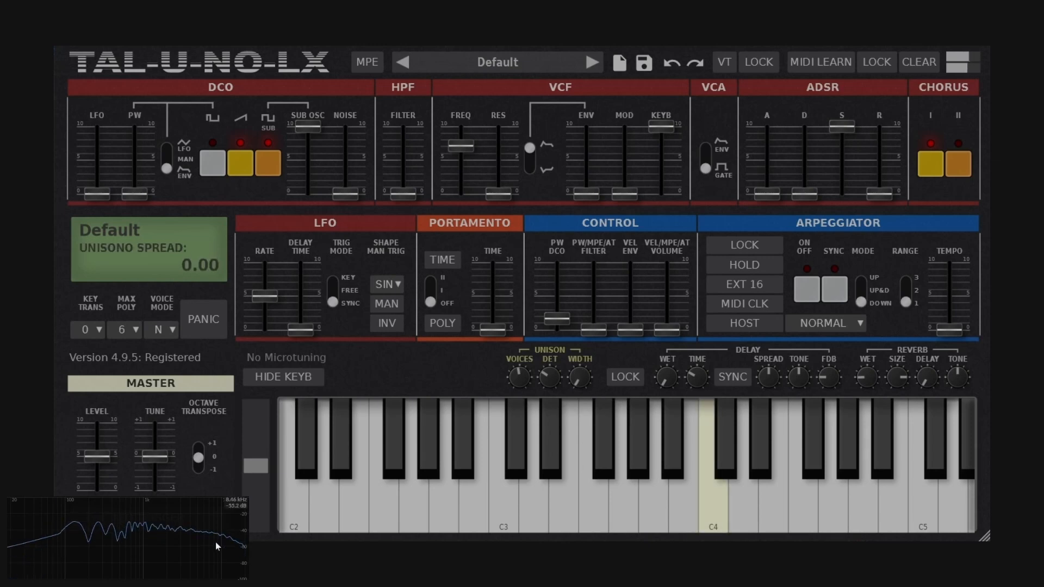
left_click_drag(582, 372, 611, 247)
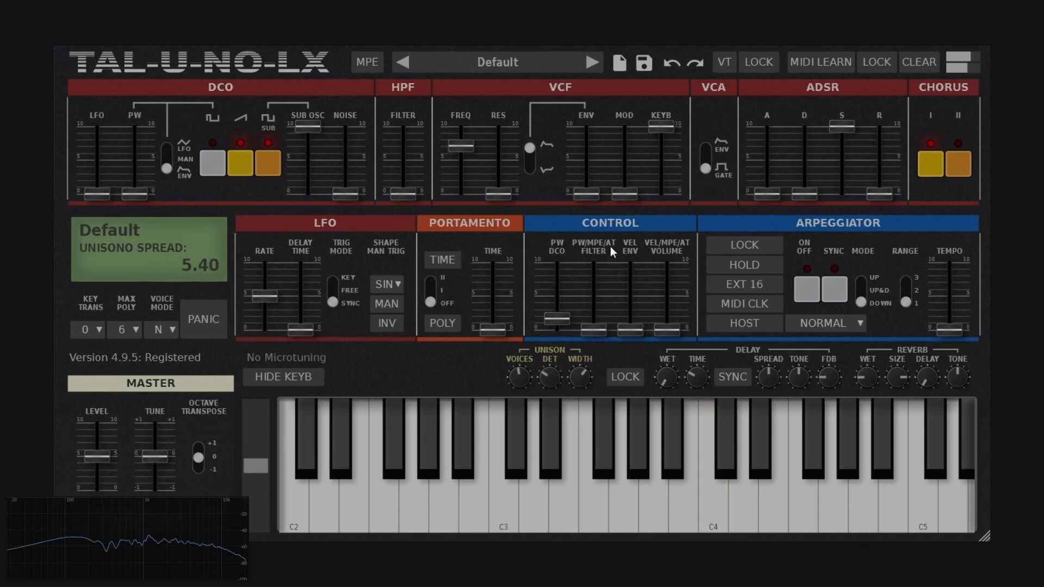
Turn the reverb wet level down to off and disable chorus I.
mouse_move(861, 375)
left_mouse_down()
mouse_move(856, 319)
mouse_move(858, 383)
left_mouse_up()
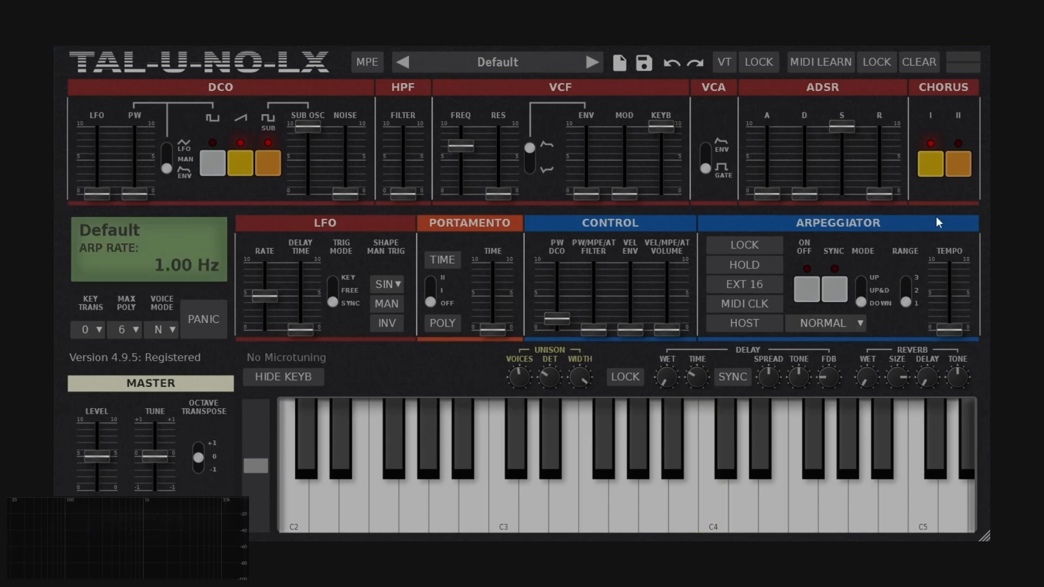
left_click(932, 166)
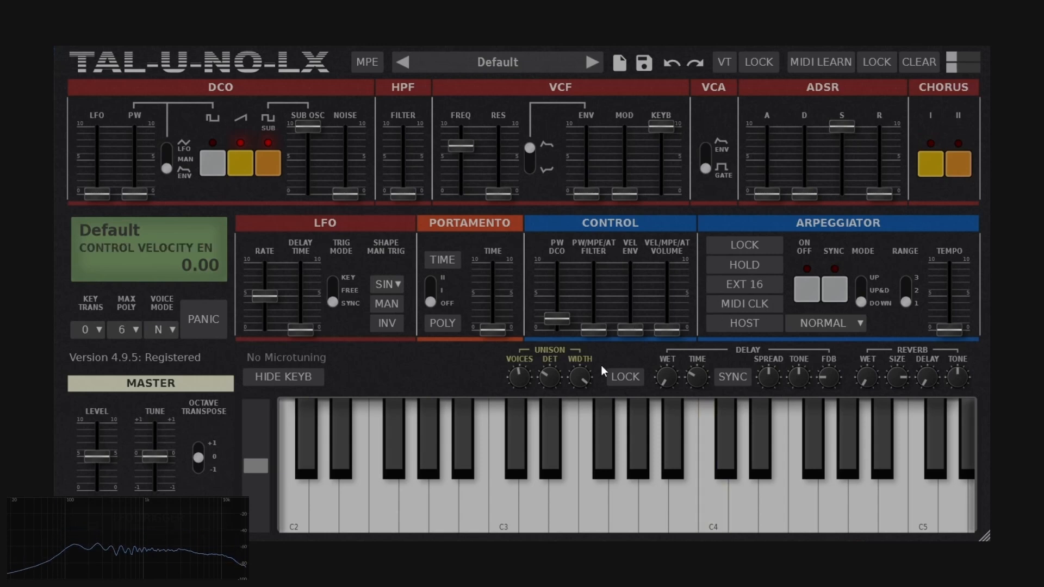
Compare the unison width at zero and at maximum, and bring it back down to zero.
left_click_drag(578, 381, 584, 332)
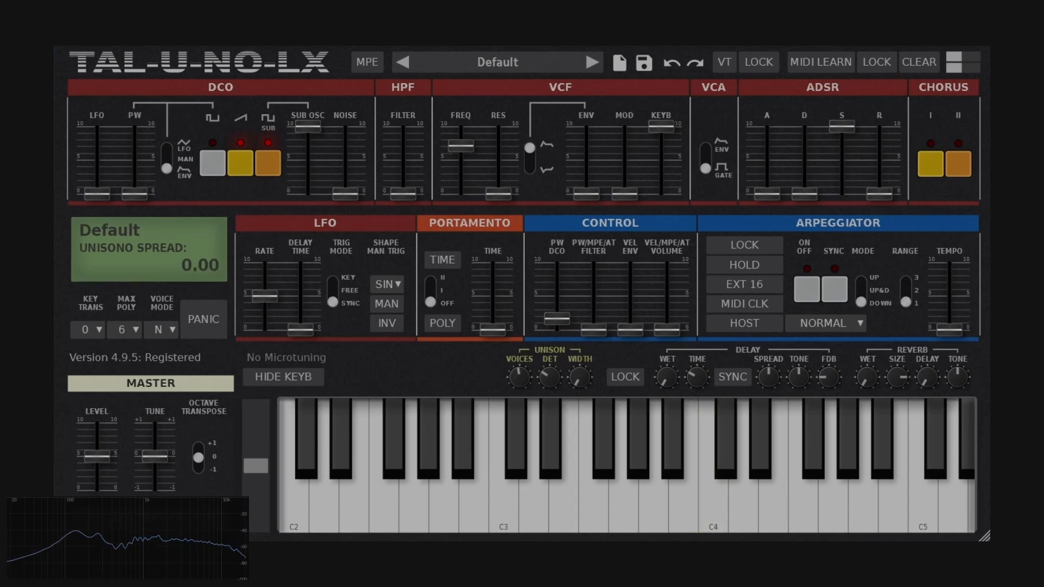
left_click_drag(586, 381, 576, 179)
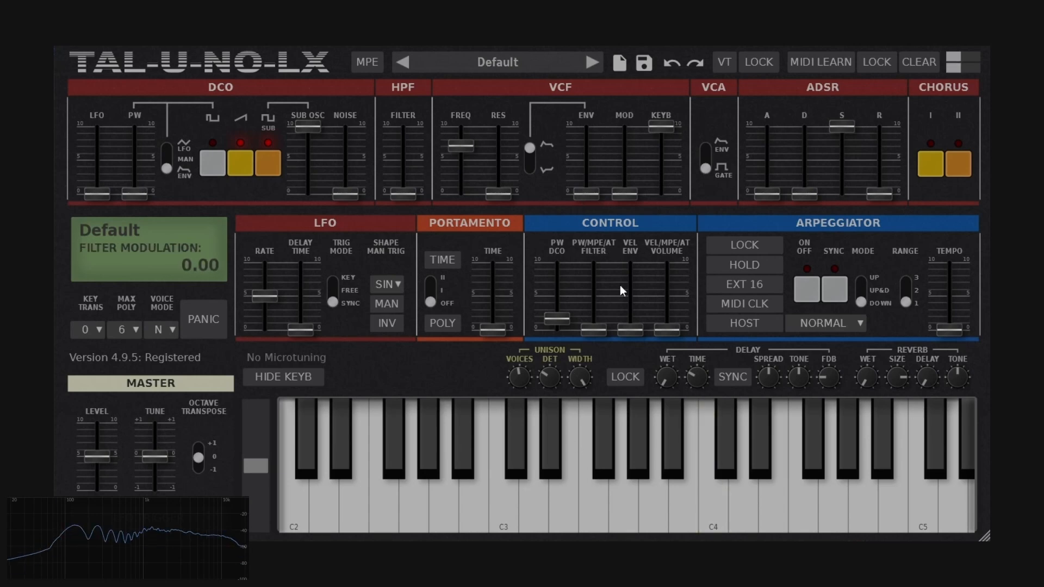
left_click_drag(578, 375, 580, 584)
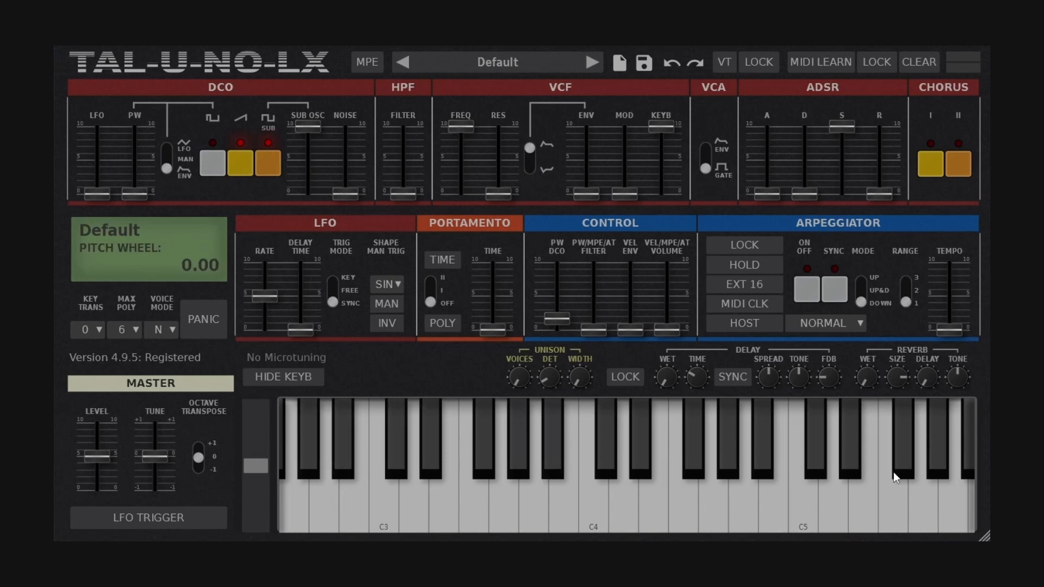
Browse the on-screen keyboard's note range up to C9 and down to C-1.
scroll(527, 466, "down", 10)
scroll(525, 466, "up", 15)
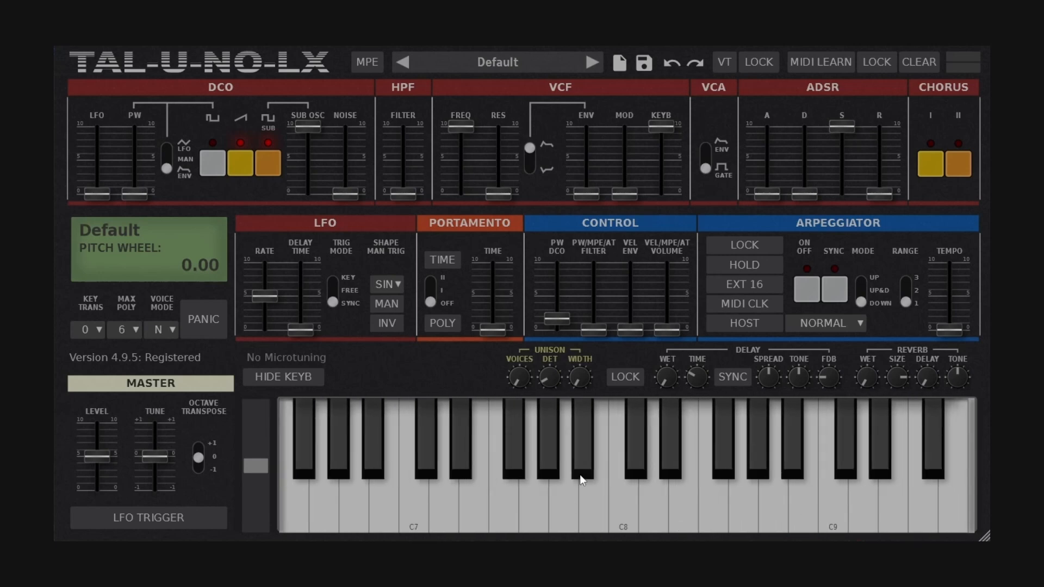
scroll(580, 474, "down", 20)
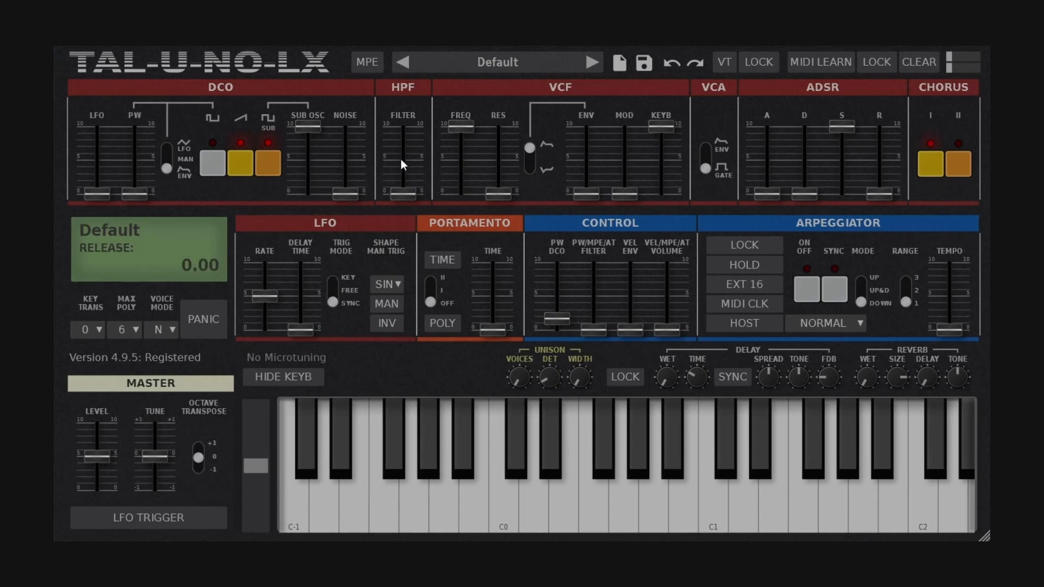
Lower the filter cutoff to about 6, raise the resonance to about 3, and raise the reverb wet level slightly.
left_click_drag(461, 128, 461, 170)
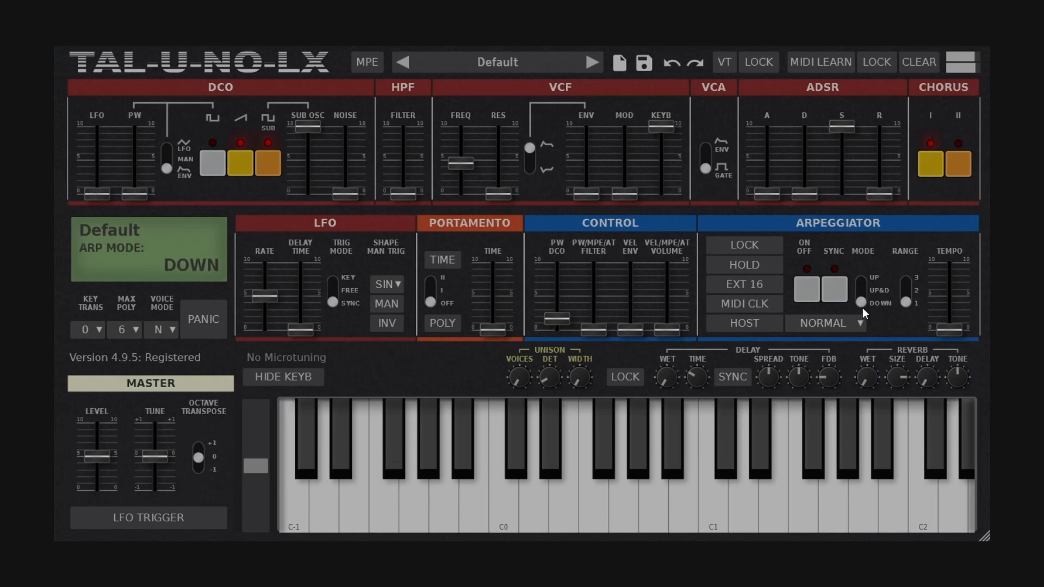
left_click(704, 157)
left_click_drag(462, 164, 460, 153)
left_click_drag(495, 195, 500, 171)
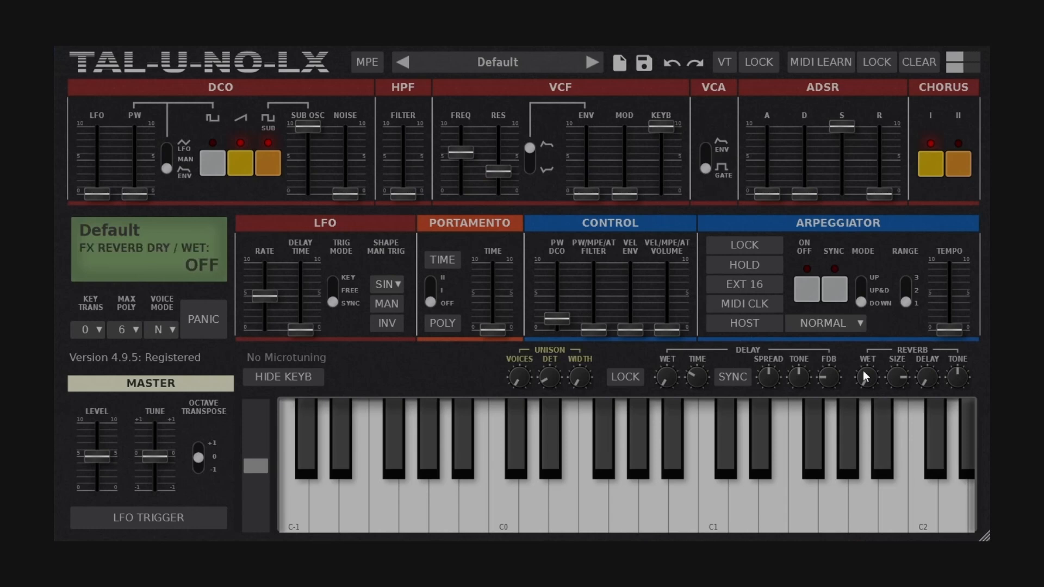
left_click_drag(865, 371, 865, 320)
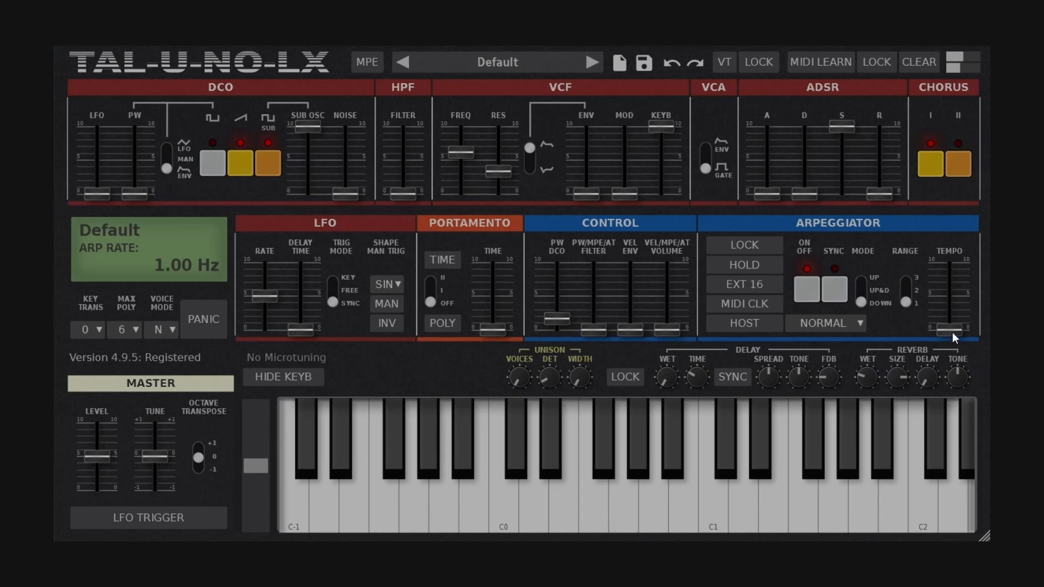
Raise the tempo of the enabled arpeggiator and set its synced rate to 1/8.
left_click_drag(953, 334, 955, 297)
mouse_move(952, 293)
left_mouse_down()
mouse_move(958, 275)
mouse_move(942, 304)
left_mouse_up()
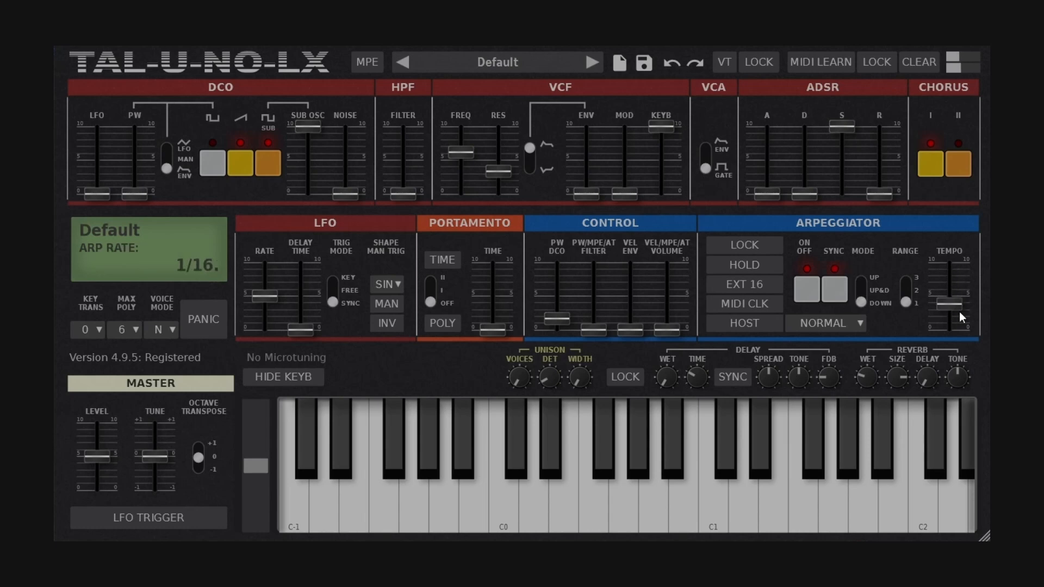
mouse_move(956, 301)
left_mouse_down()
mouse_move(956, 290)
mouse_move(955, 308)
left_mouse_up()
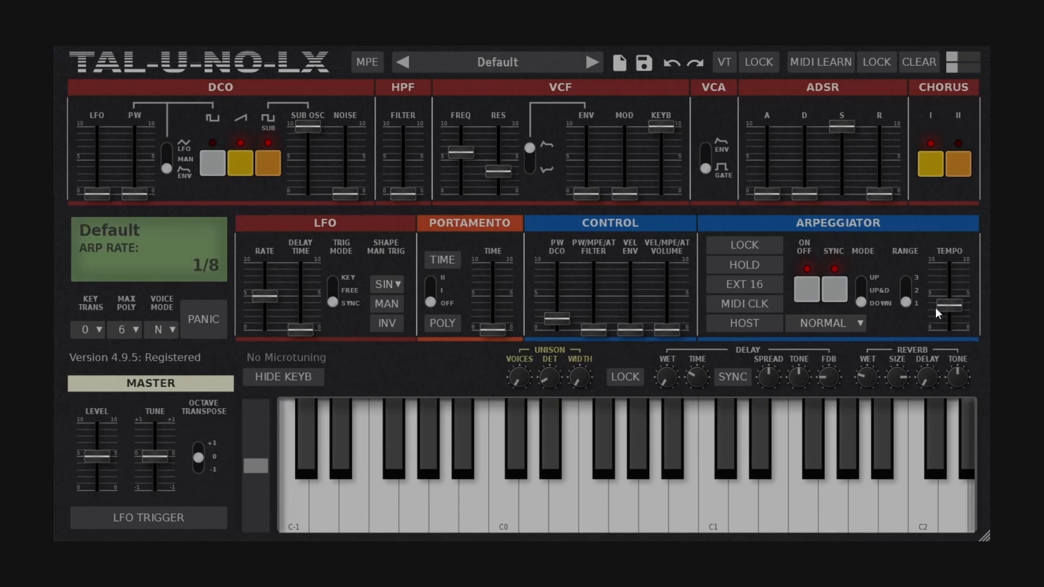
Try the arpeggiator's hold function and set its mode to Up.
left_click(751, 270)
scroll(865, 284, "up", 1)
scroll(865, 284, "down", 1)
scroll(863, 281, "up", 2)
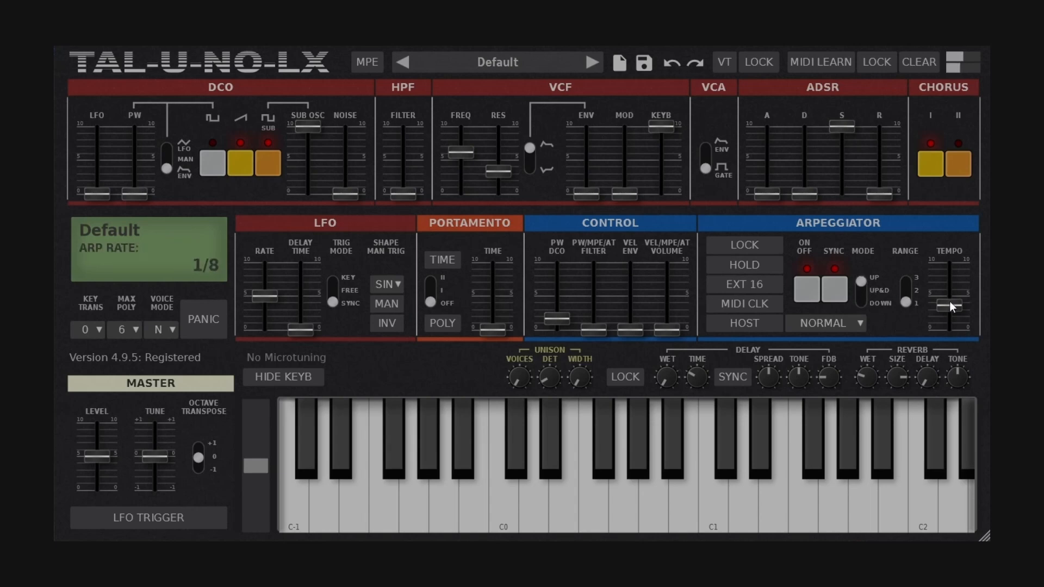
Set the arpeggiator rate to 1/16 and its mode to Up & Down.
mouse_move(950, 302)
left_mouse_down()
mouse_move(952, 278)
mouse_move(955, 289)
left_mouse_up()
scroll(864, 292, "down", 2)
scroll(873, 297, "up", 1)
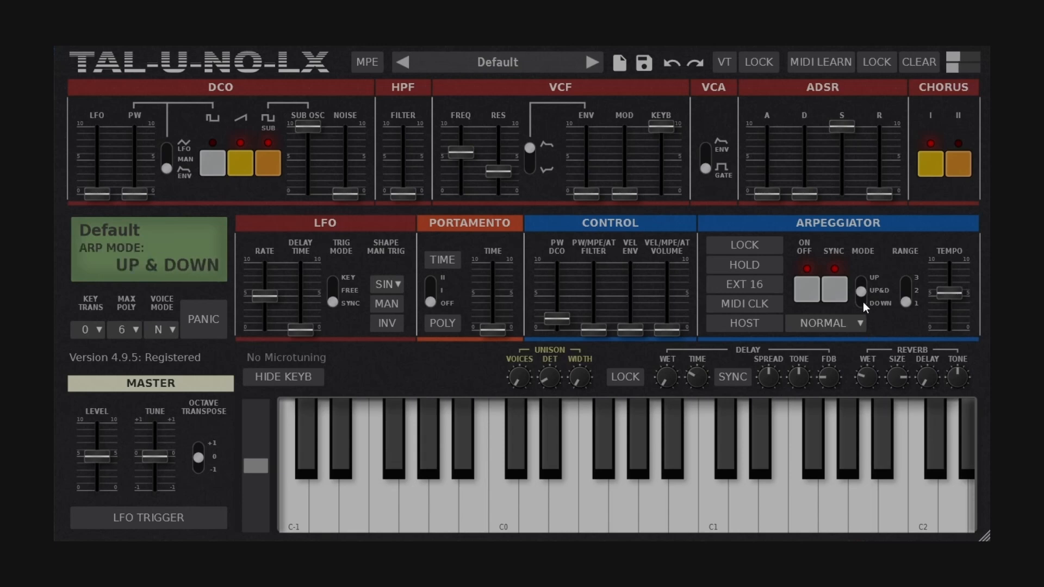
Cycle the arpeggiator mode through Up to Down, and keep the arpeggiator's list option on Normal.
scroll(862, 301, "up", 1)
scroll(863, 301, "down", 2)
left_click(857, 323)
left_click(800, 322)
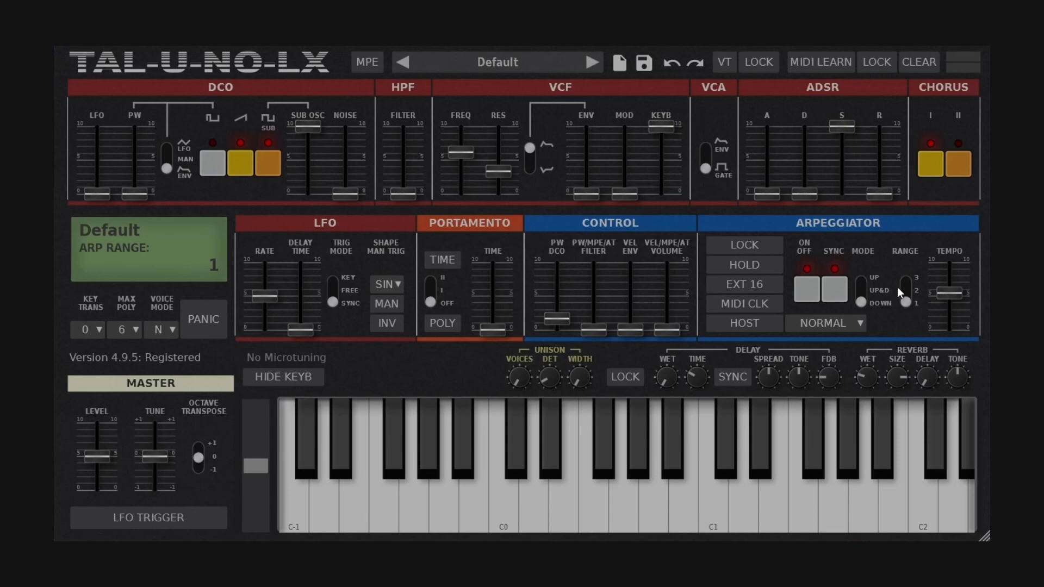
Step through the arpeggiator modes and settle on Up, and raise the range to 2 and on to 3.
left_click(865, 287)
left_click(863, 301)
left_click(861, 287)
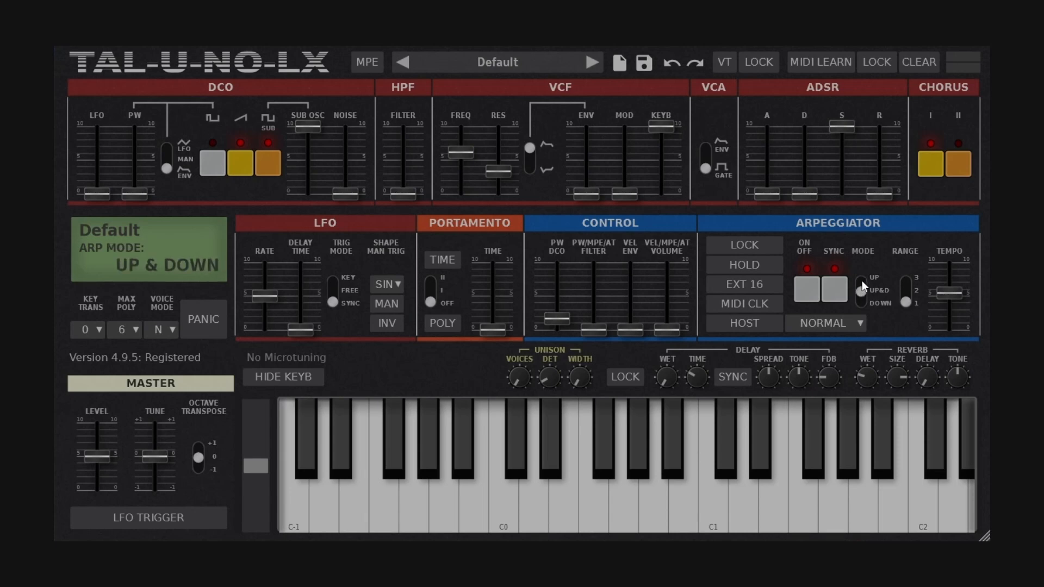
left_click(862, 281)
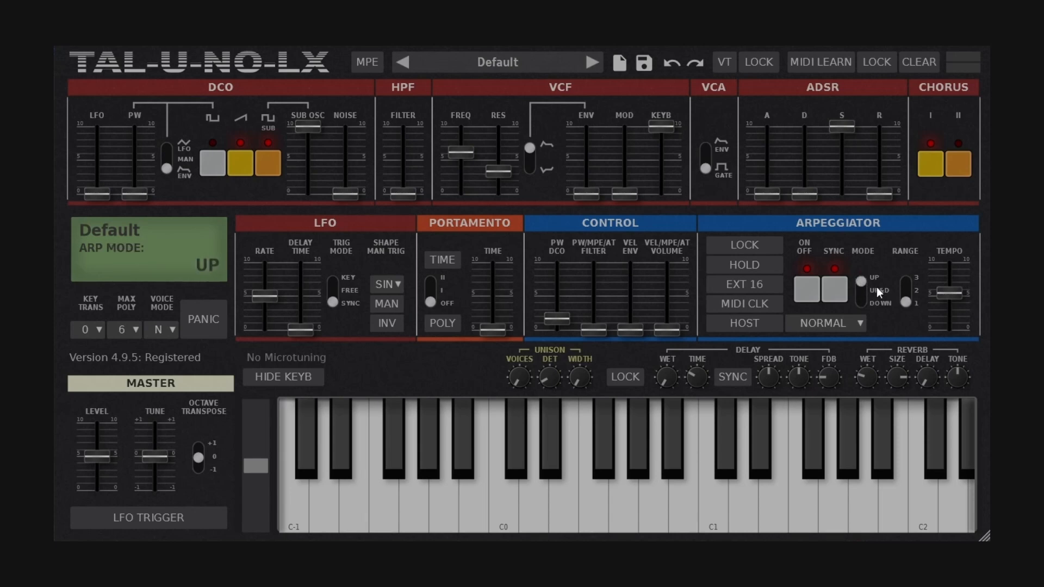
left_click(908, 303)
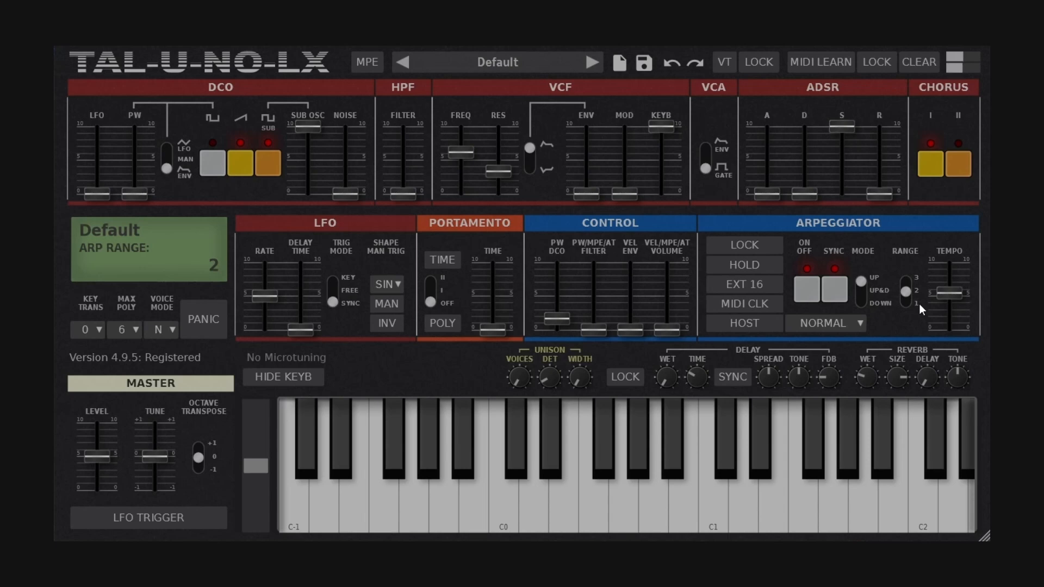
left_click_drag(906, 293, 911, 285)
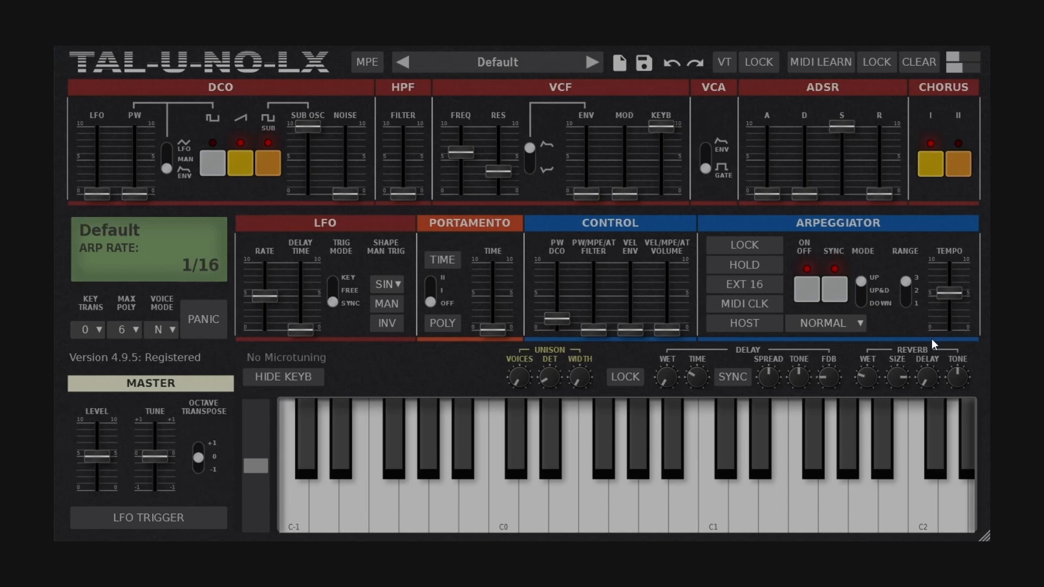
Set the arpeggiator range to 1 and its note order option to As Played.
left_click(910, 303)
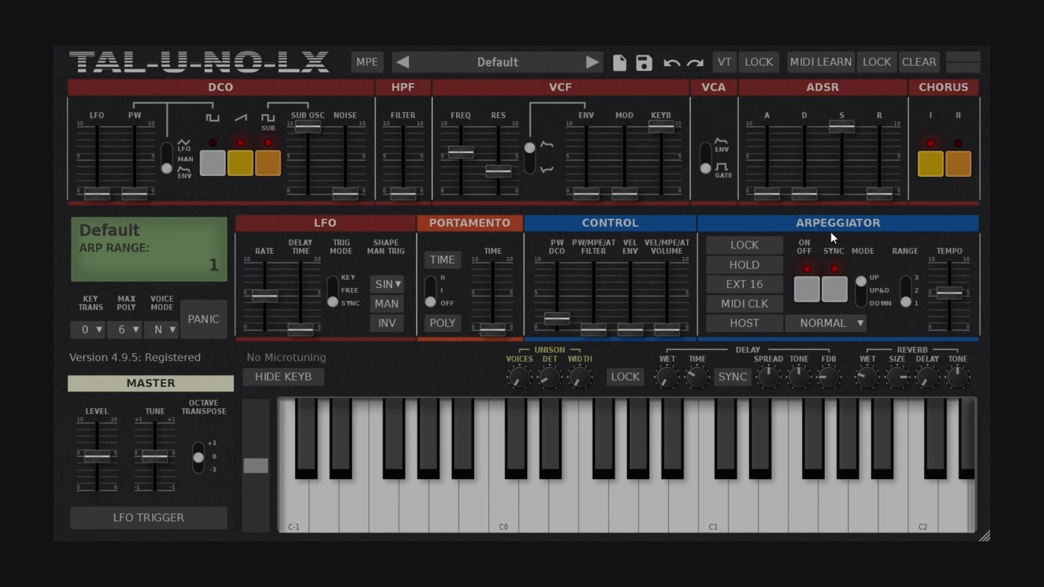
left_click(861, 324)
left_click(827, 359)
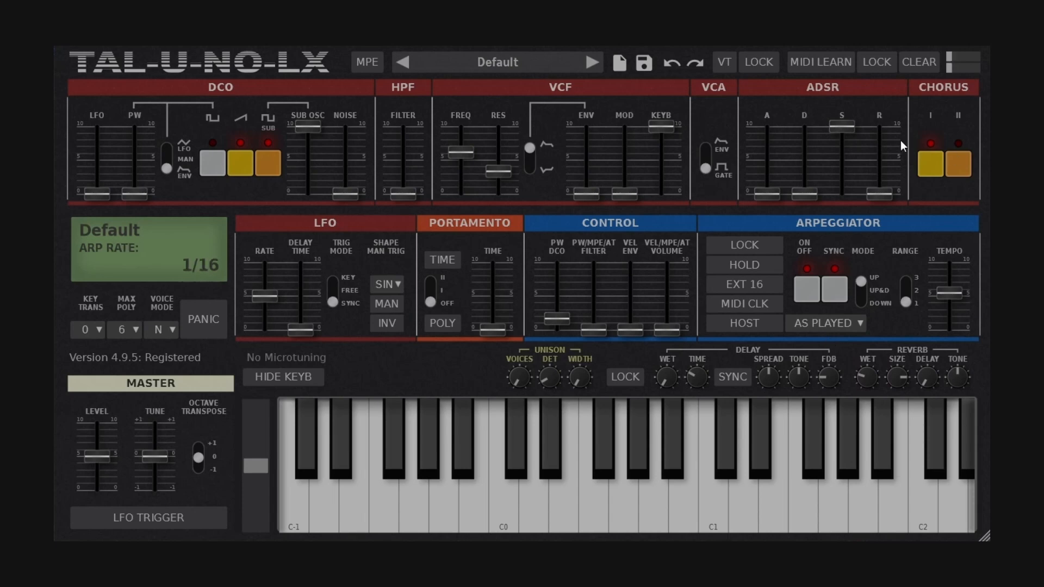
Switch the VCA to ENV and shape a short decaying sound with sustain at 0 and decay at 3.25.
left_click(708, 155)
left_click_drag(841, 127, 846, 197)
left_click_drag(816, 163, 813, 174)
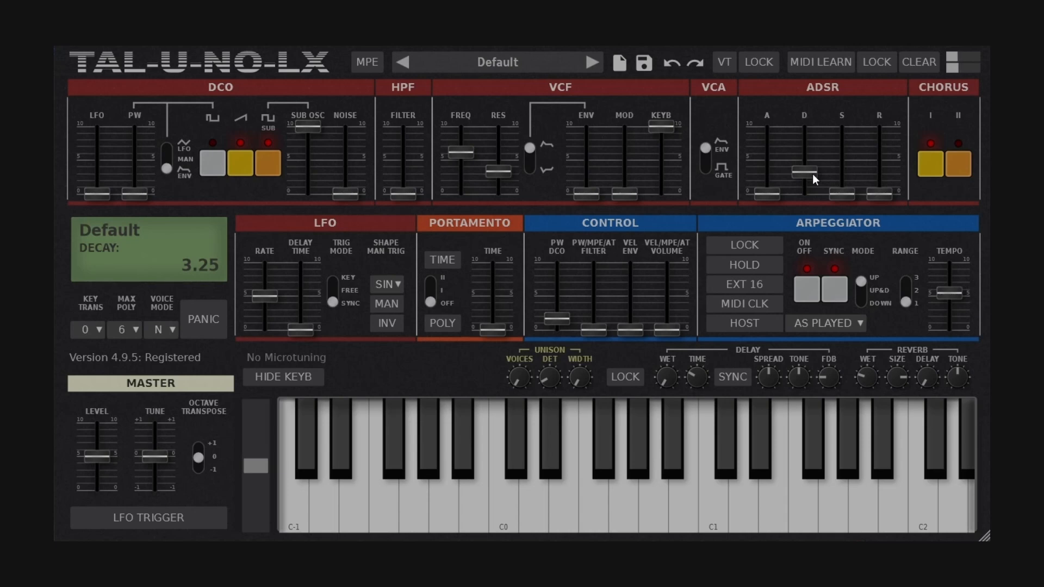
scroll(707, 510, "down", 10)
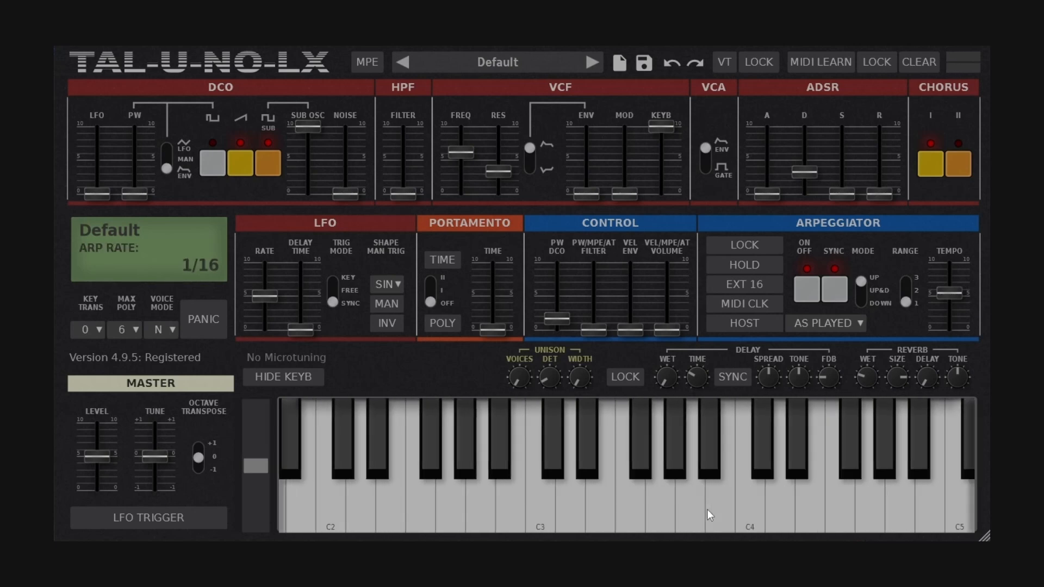
scroll(708, 509, "down", 3)
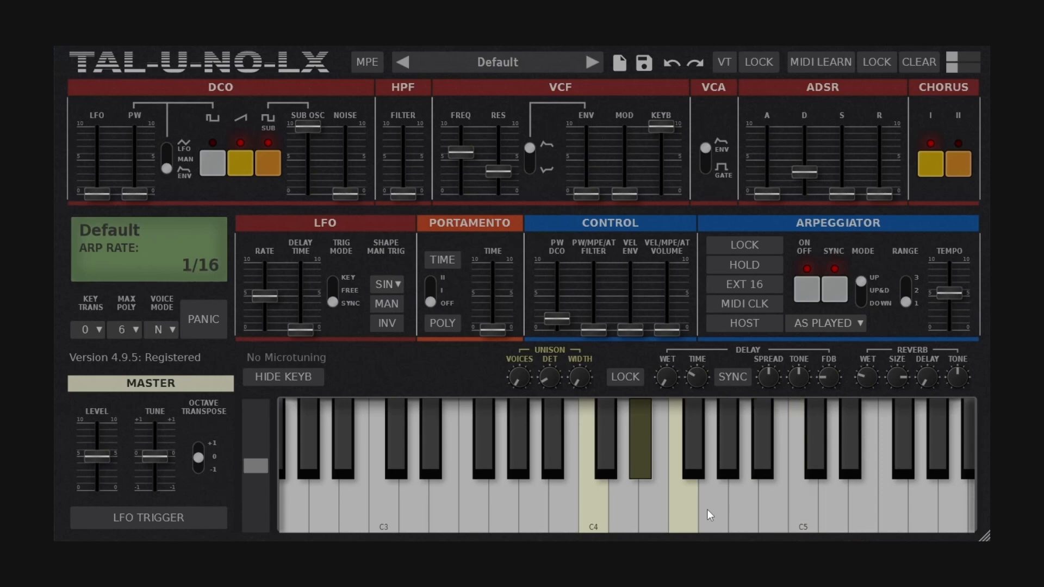
Change the arpeggiator's note order option to Random and on to U & D II.
left_click(846, 328)
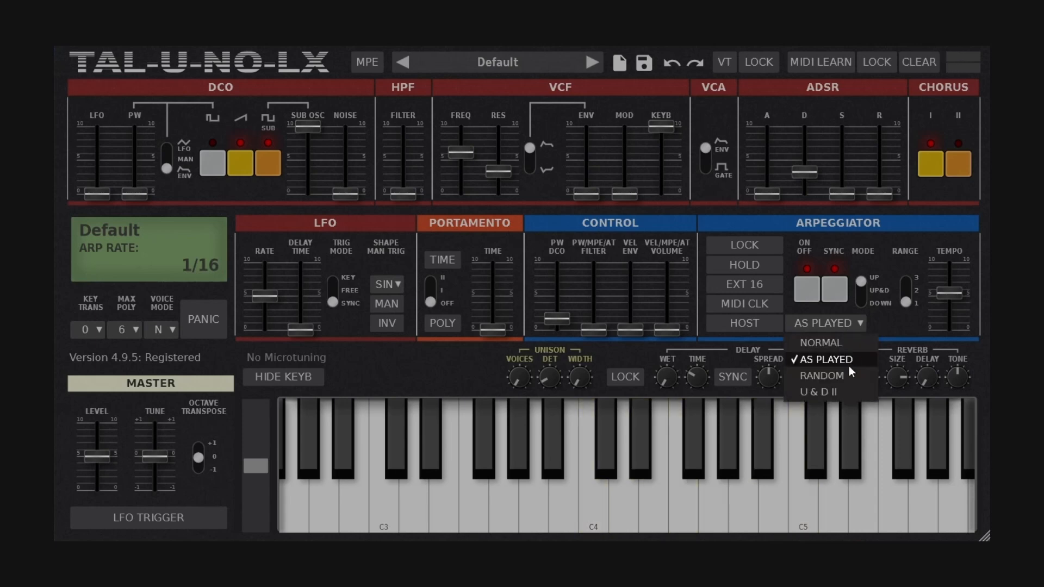
left_click(846, 380)
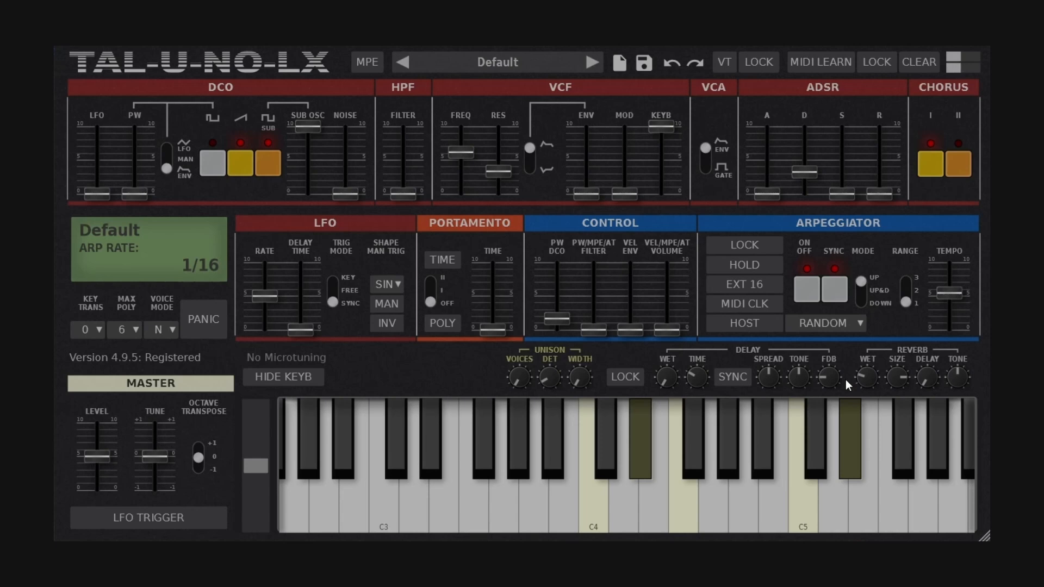
left_click(851, 323)
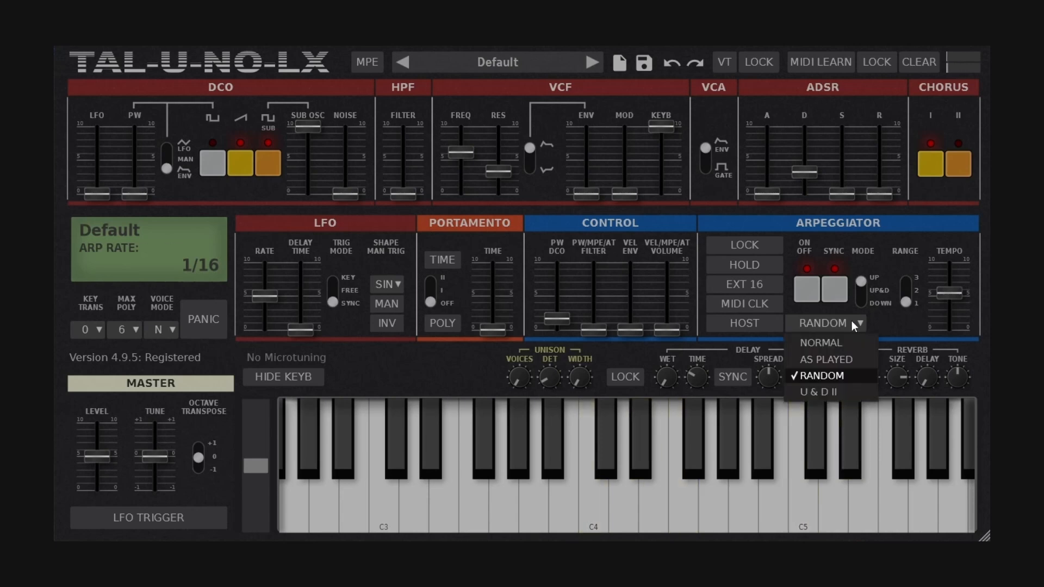
left_click(824, 394)
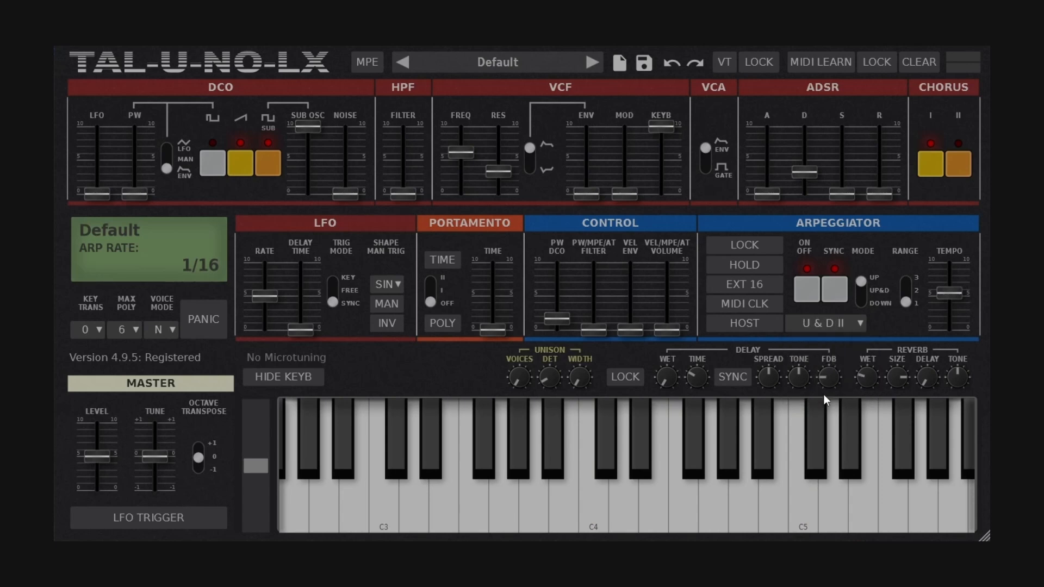
Slow the synced arpeggiator rate to 1/4T and readjust it slightly faster.
mouse_move(859, 385)
mouse_move(885, 297)
mouse_move(918, 389)
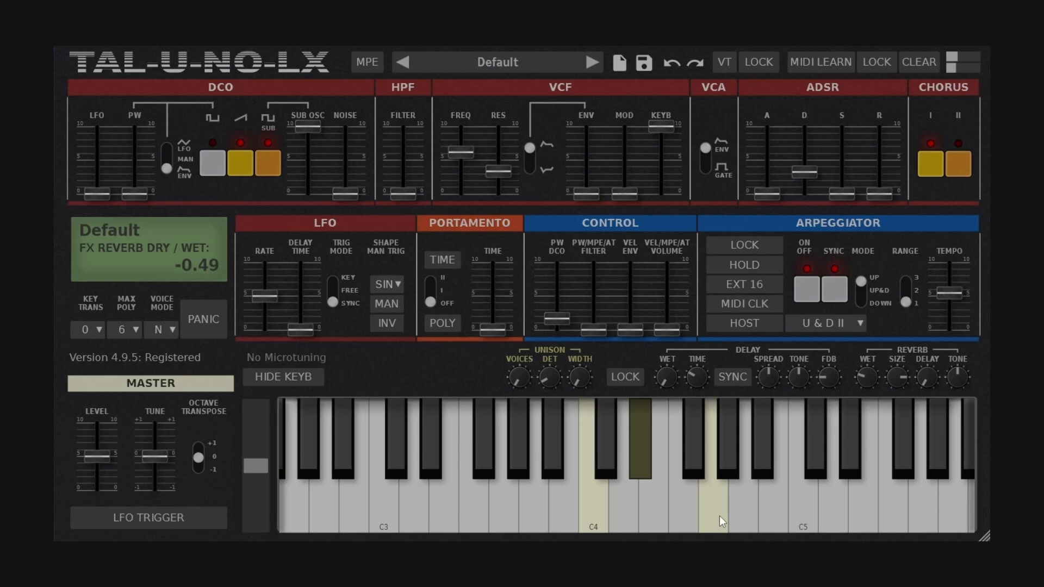
left_click_drag(950, 293, 953, 306)
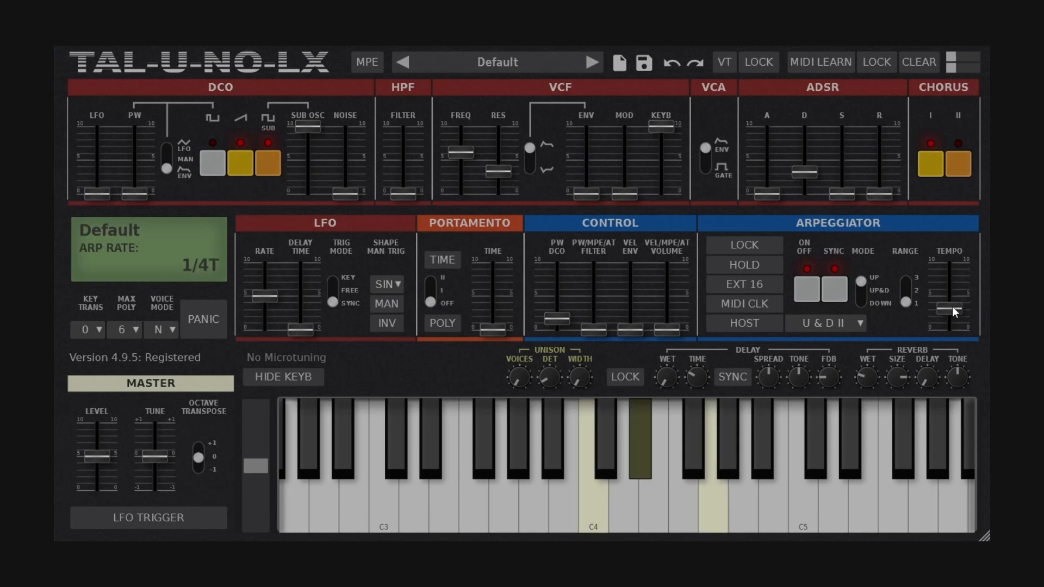
left_click_drag(953, 309, 962, 304)
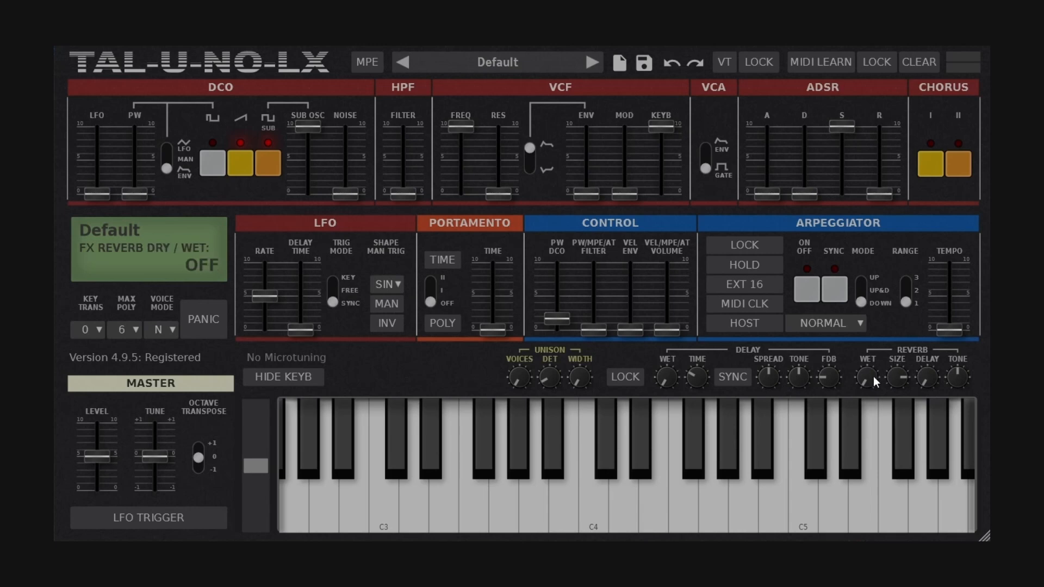
Turn on chorus I and raise the reverb wet level to -0.34 with a smaller size, trying a reverb delay of 100 ms.
left_click(928, 170)
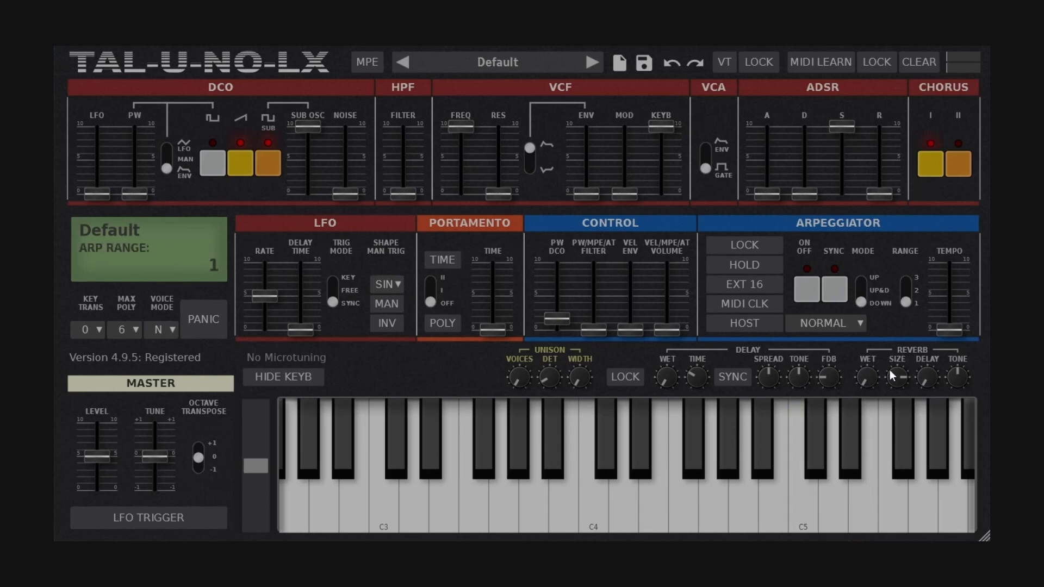
left_click_drag(867, 377, 878, 312)
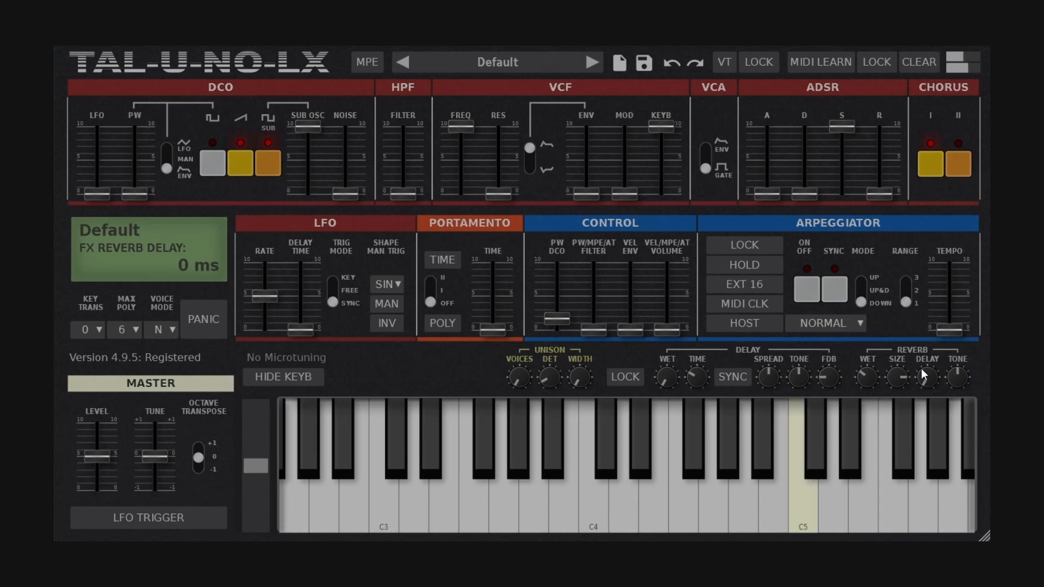
left_click_drag(900, 378, 908, 402)
left_click_drag(929, 368, 927, 315)
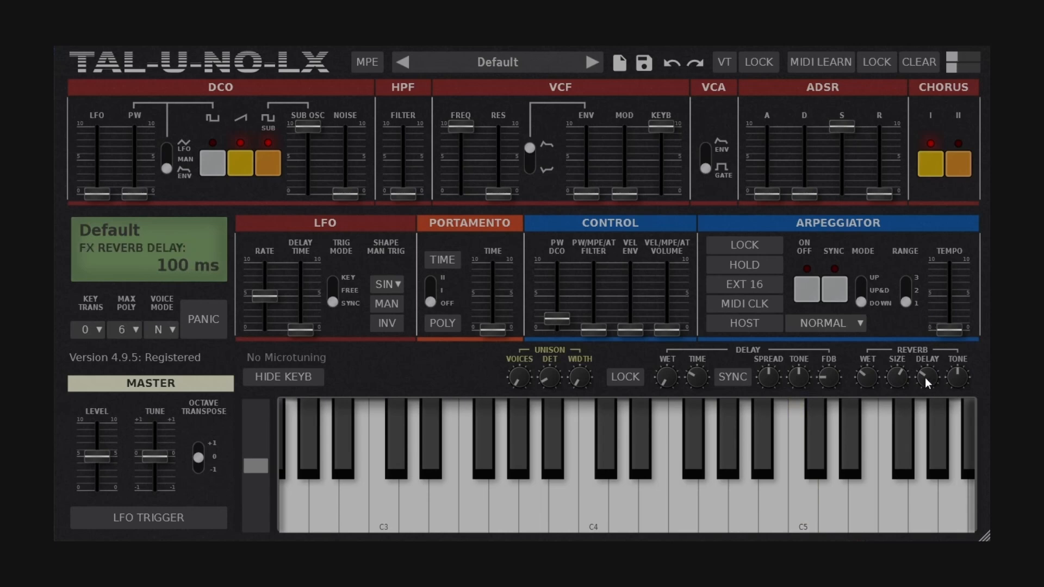
left_click_drag(926, 378, 925, 468)
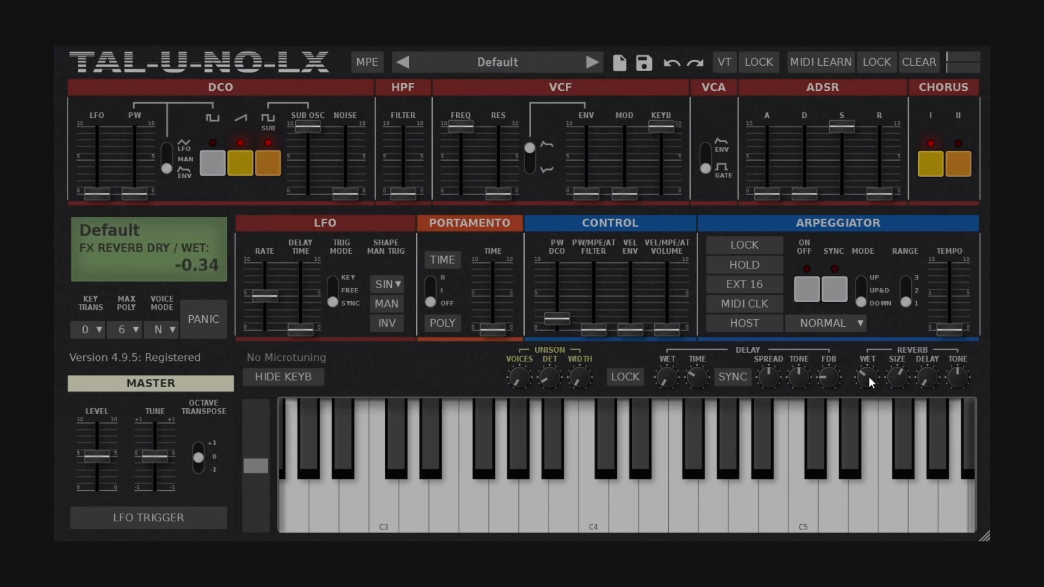
Raise the reverb wet level to its maximum and try a brighter reverb tone.
left_click_drag(869, 377, 873, 326)
left_click_drag(869, 385, 866, 308)
left_click_drag(955, 377, 966, 282)
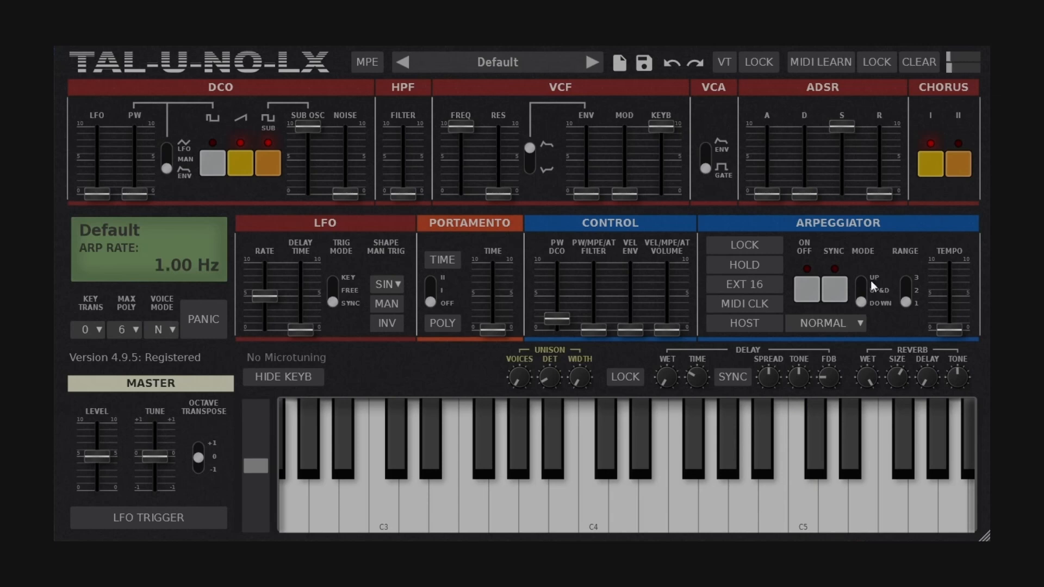
Raise the delay's wet level and time, sync it to tempo, and reduce the reverb wet level to -0.59.
left_click_drag(669, 377, 666, 336)
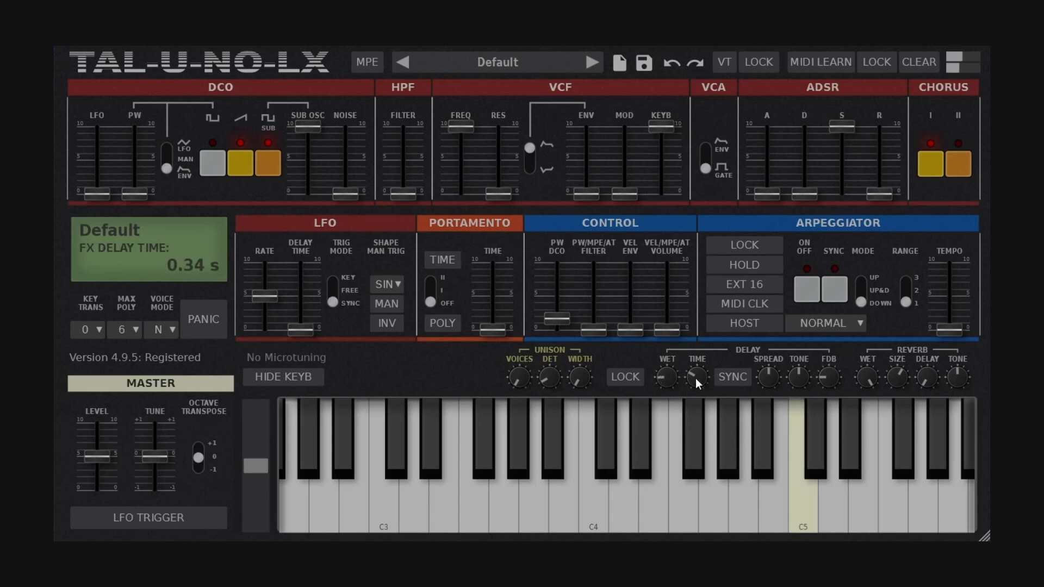
mouse_move(696, 378)
left_mouse_down()
mouse_move(712, 359)
mouse_move(702, 363)
mouse_move(707, 382)
left_mouse_up()
left_click(715, 377)
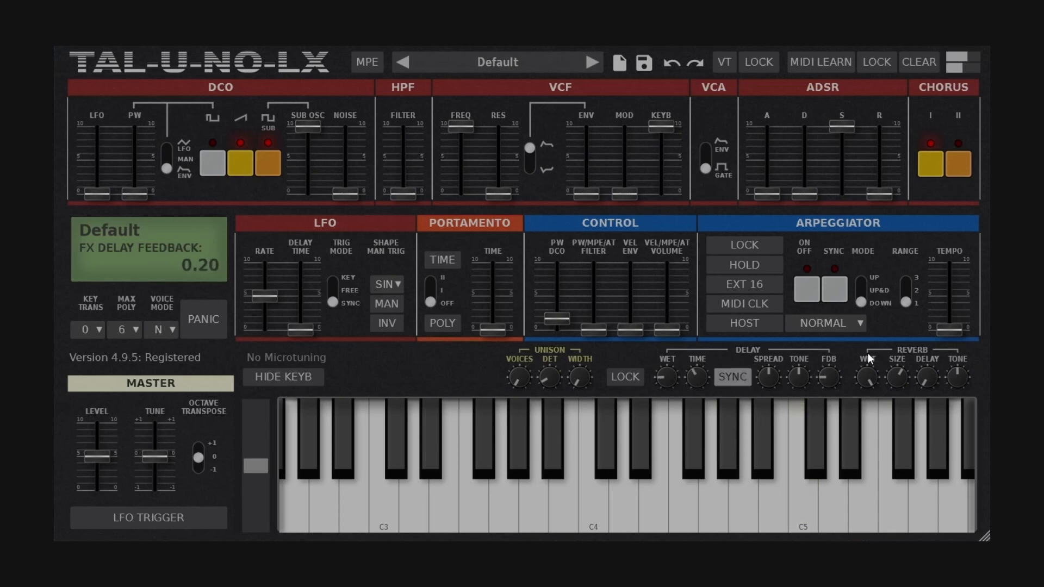
left_click_drag(868, 378, 867, 525)
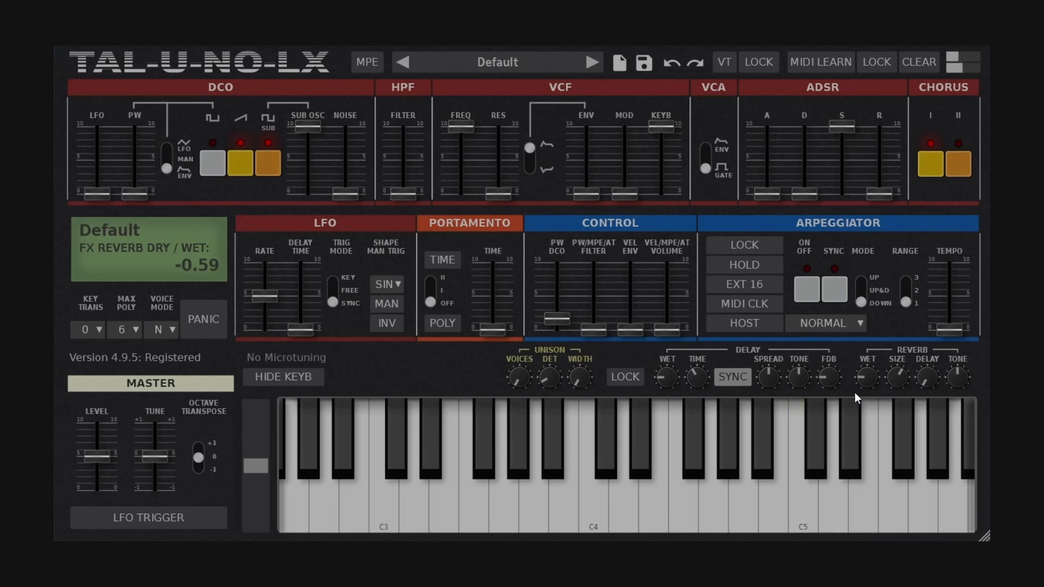
Widen the delay spread with its wet level at 1.00, and sweep the delay tone down, up to 0.78 and slightly back.
left_click_drag(775, 378, 776, 324)
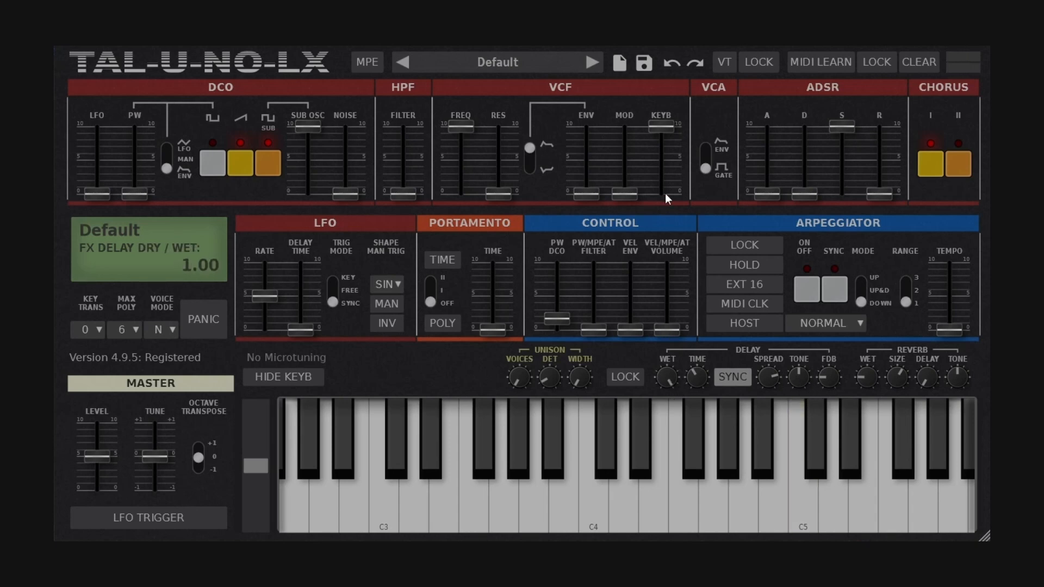
left_click_drag(801, 367, 820, 440)
left_click_drag(800, 376, 793, 262)
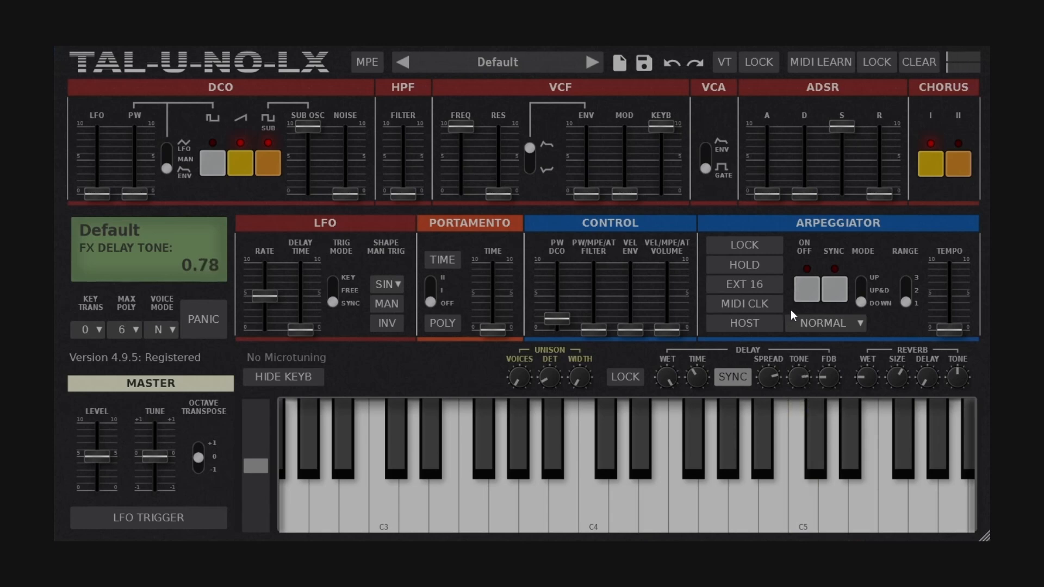
left_click_drag(799, 381, 797, 421)
Try a delay feedback of 0.50, reduce it to 0.35, and turn the unsynced delay and the reverb fully dry.
left_click_drag(835, 376, 832, 330)
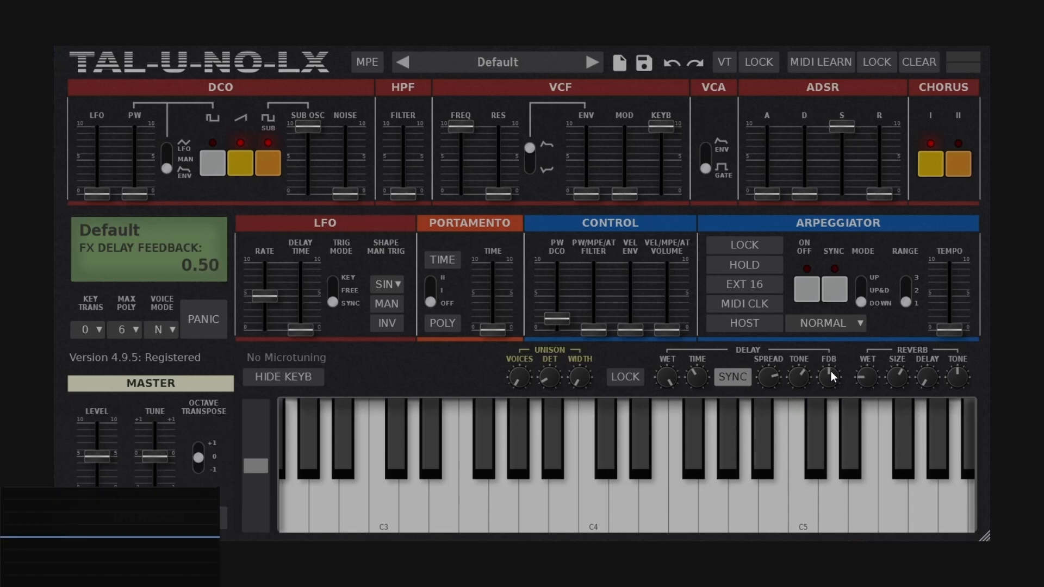
left_click_drag(831, 373, 833, 400)
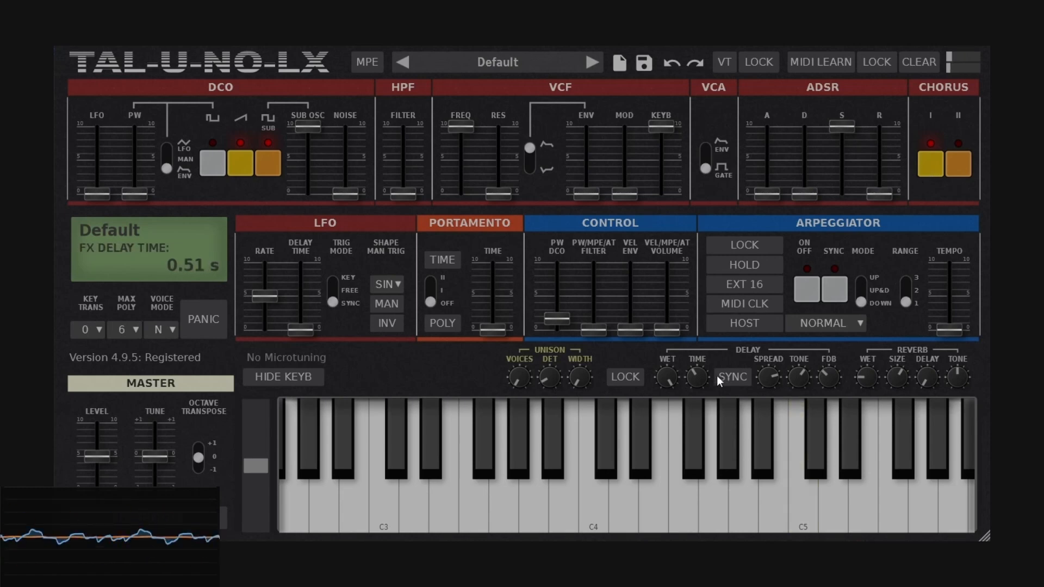
left_click_drag(666, 377, 693, 582)
left_click_drag(867, 378, 881, 489)
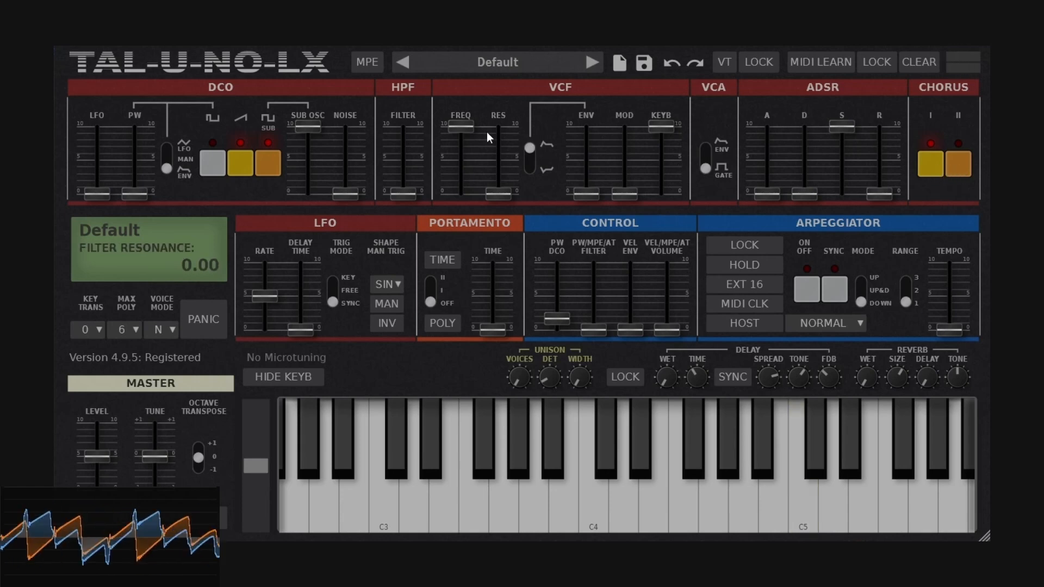
Lower the filter frequency to about halfway and switch from chorus I to chorus II, trying both together.
left_click_drag(461, 126, 469, 153)
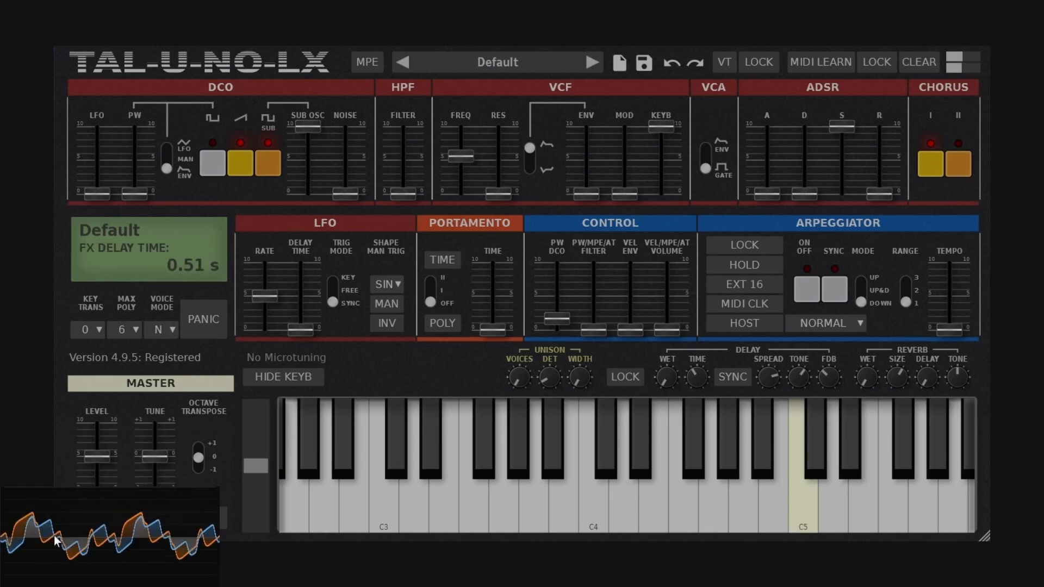
left_click(931, 166)
left_click(959, 170)
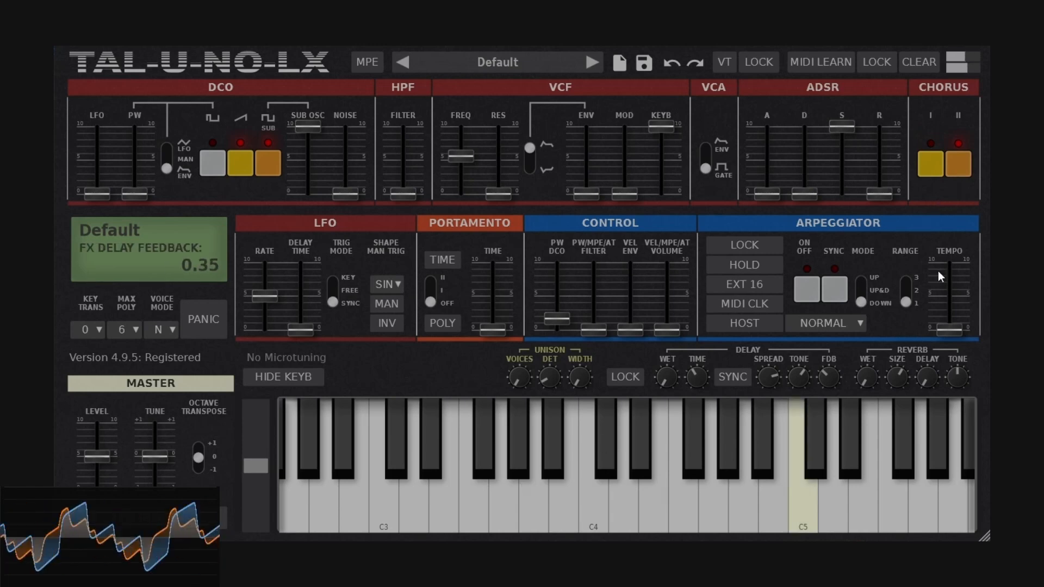
left_click(956, 167)
left_click(936, 174)
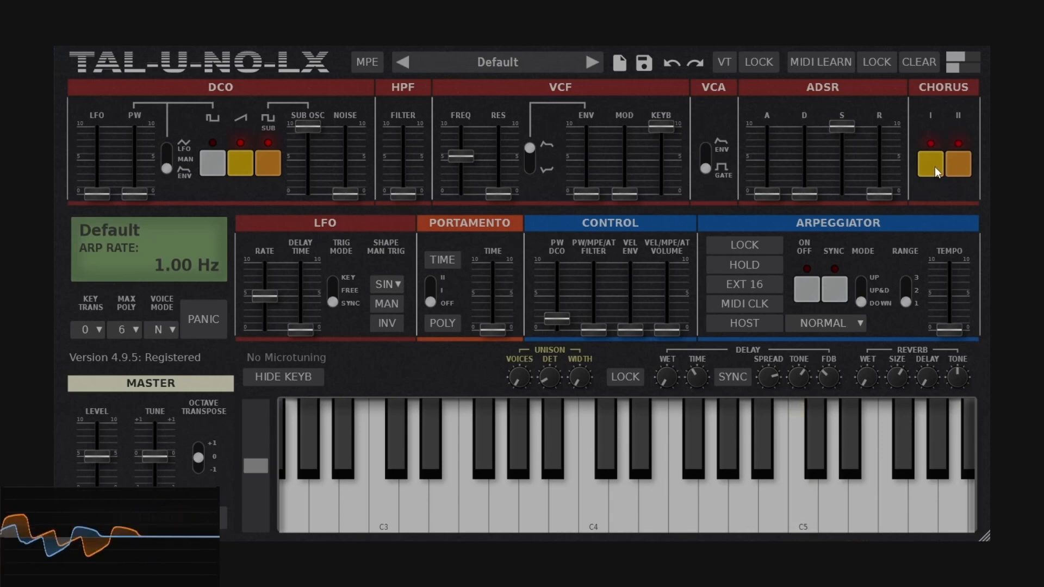
Compare both choruses together with chorus I alone, and turn both choruses off.
left_click(959, 169)
left_click(929, 166)
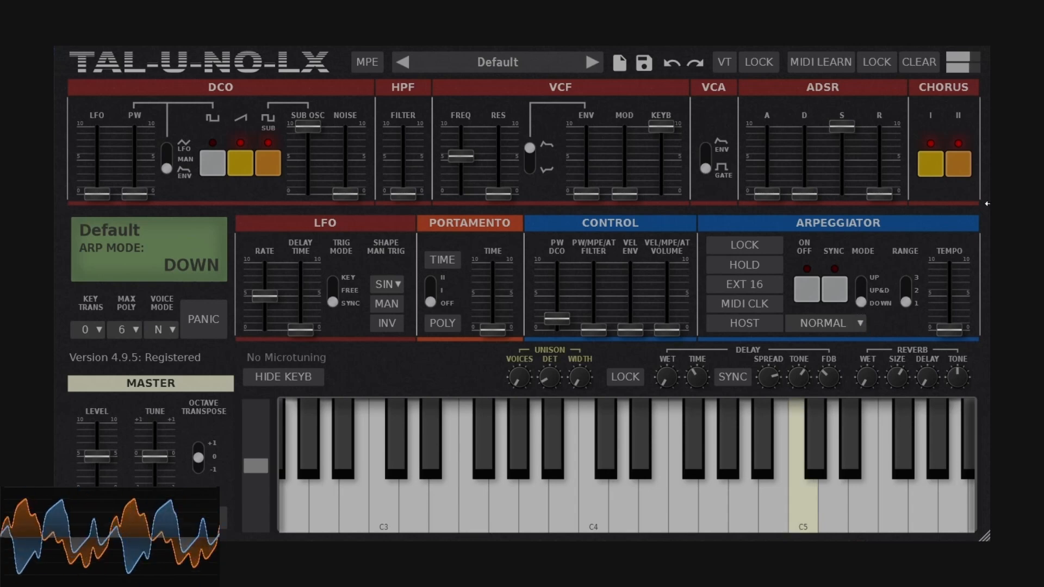
left_click(939, 165)
left_click(959, 168)
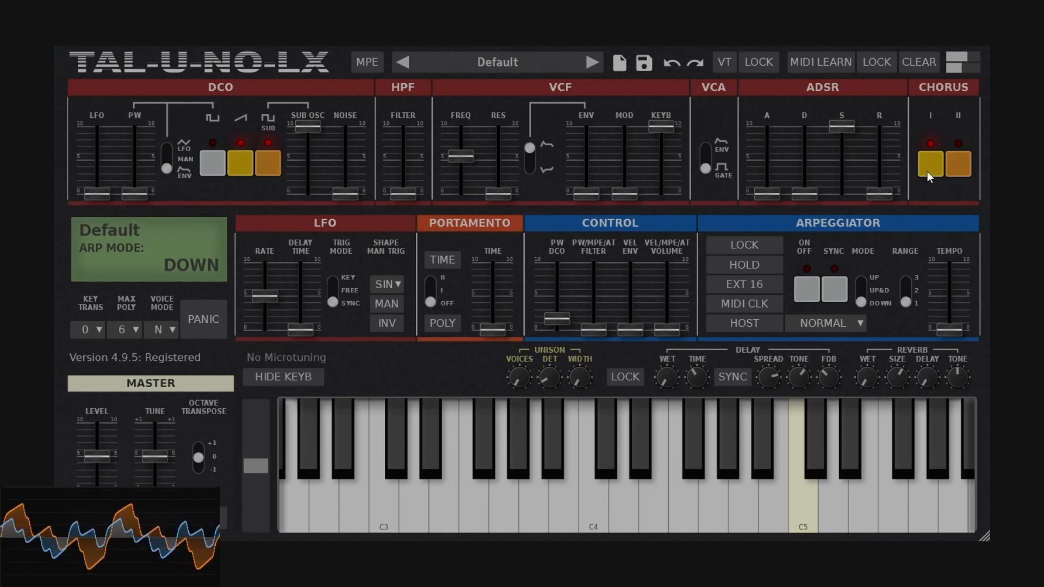
left_click(958, 167)
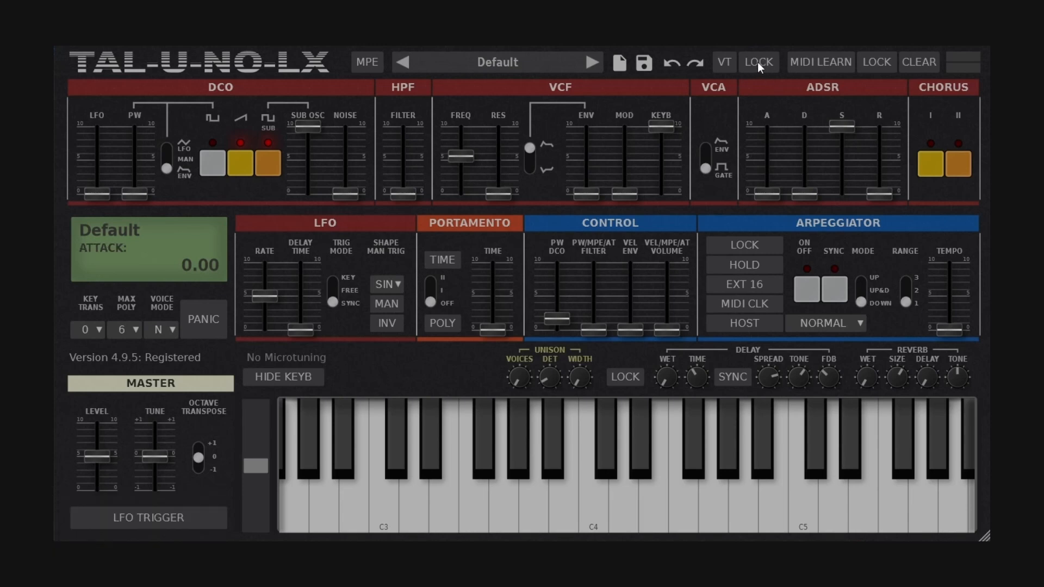
Raise the voice calibration amount and randomize the voices, then lock the calibration and reopen its page.
left_click(721, 65)
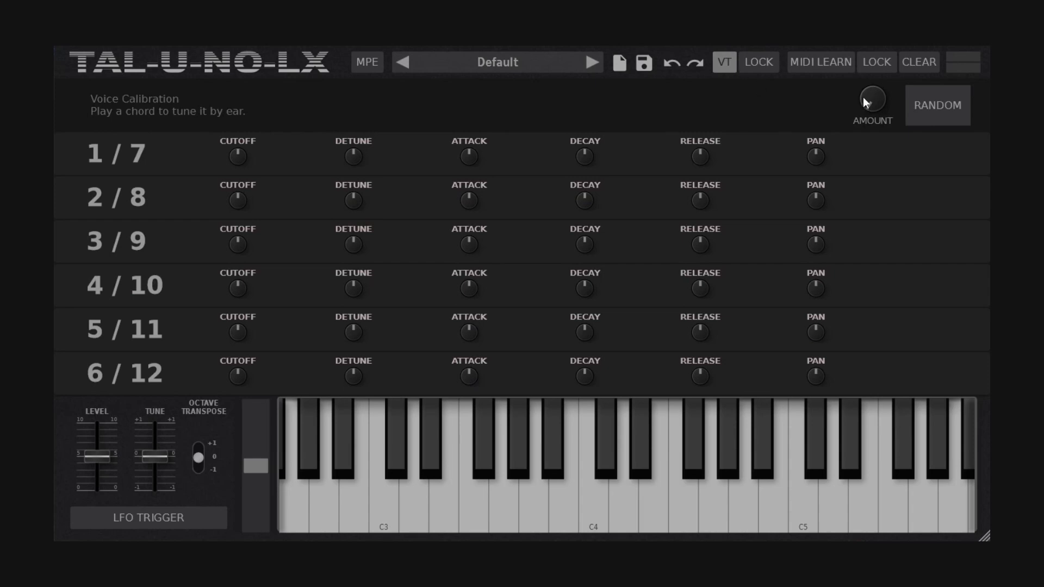
left_click_drag(875, 84, 871, 50)
left_click(930, 117)
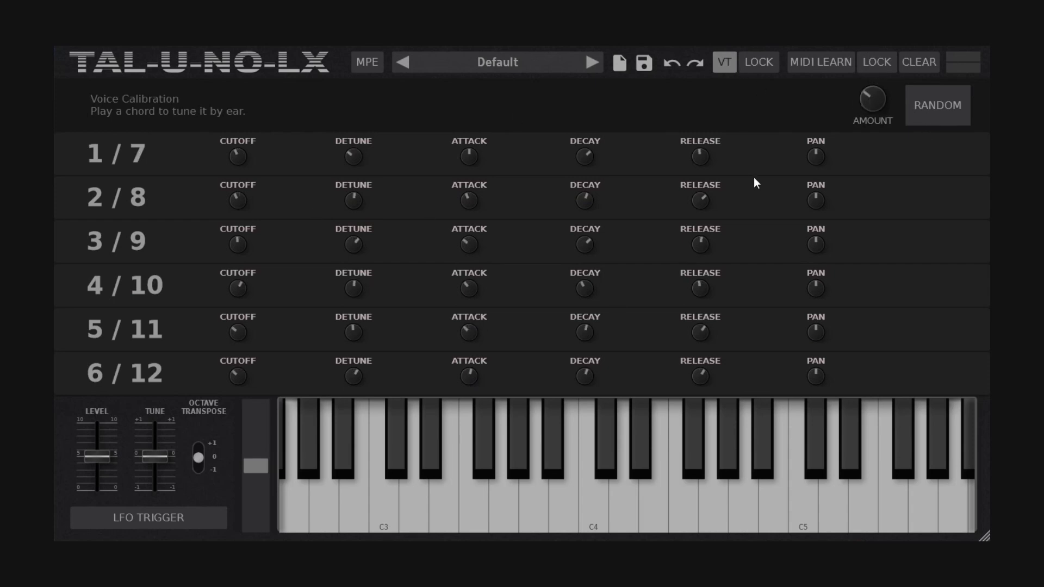
left_click(724, 65)
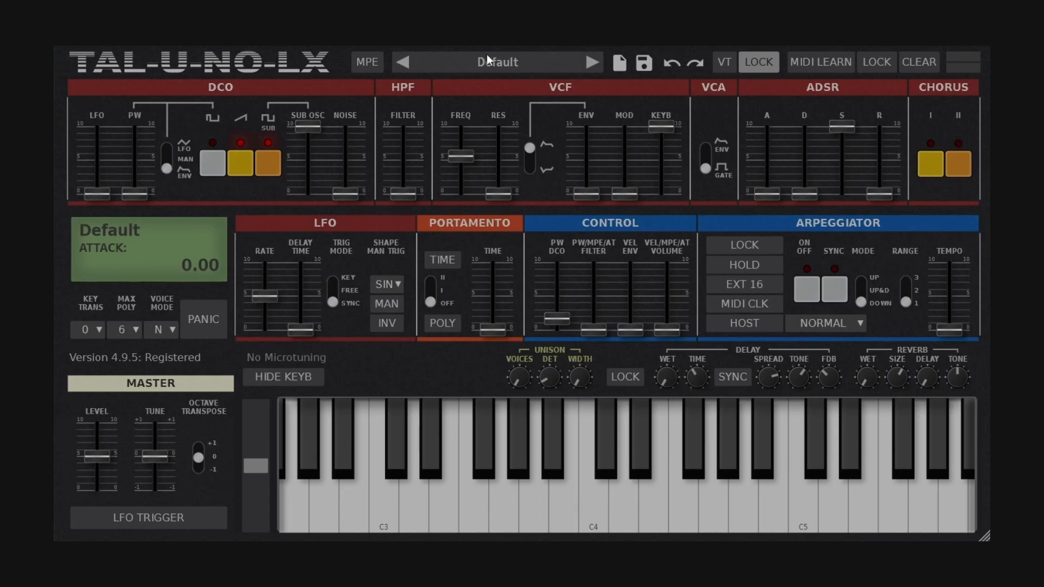
left_click(729, 66)
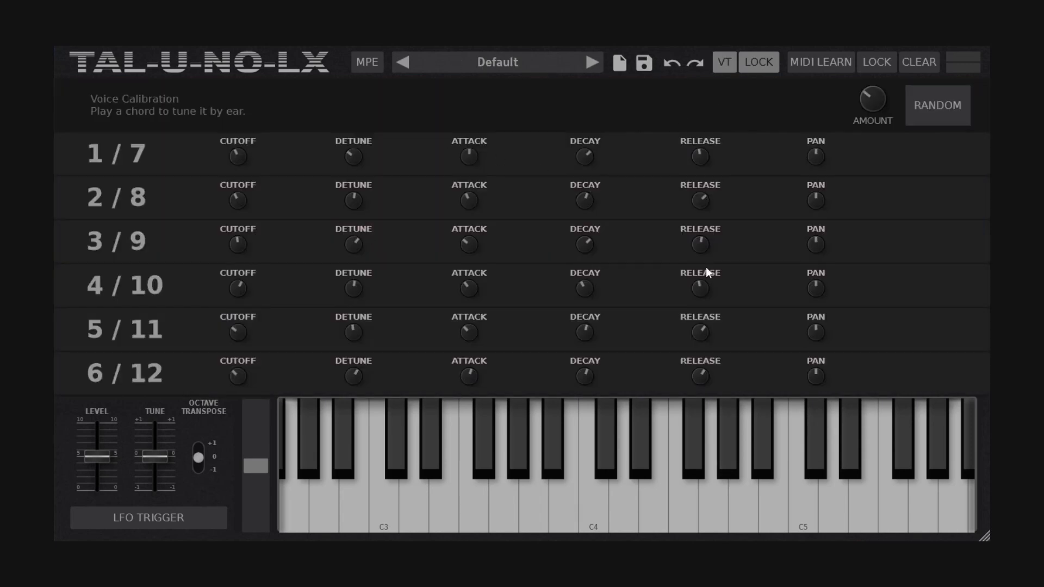
Switch back and forth between the voice calibration page and the main synth controls, ending on the main controls.
left_click(724, 65)
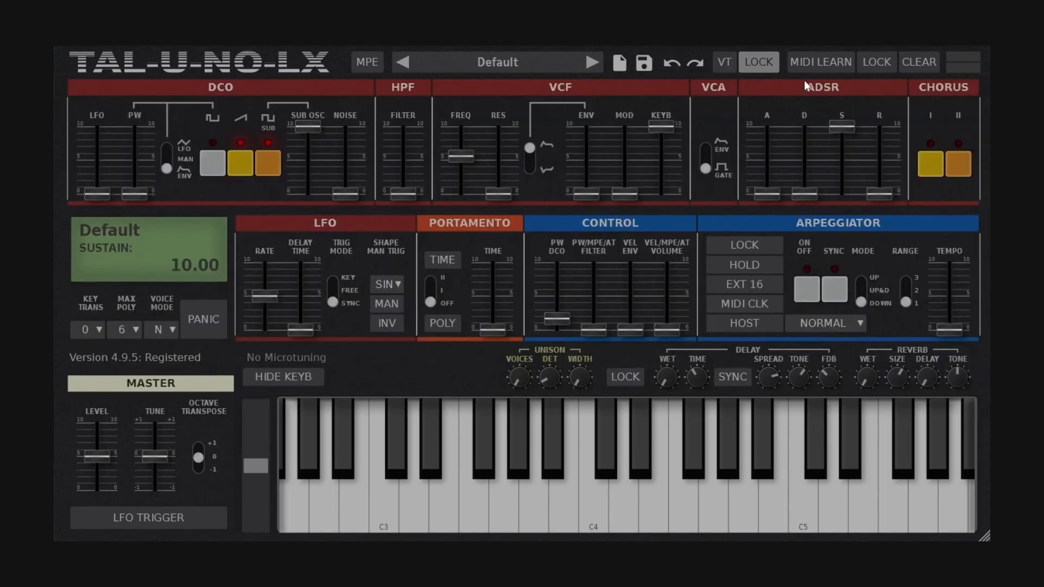
left_click(728, 66)
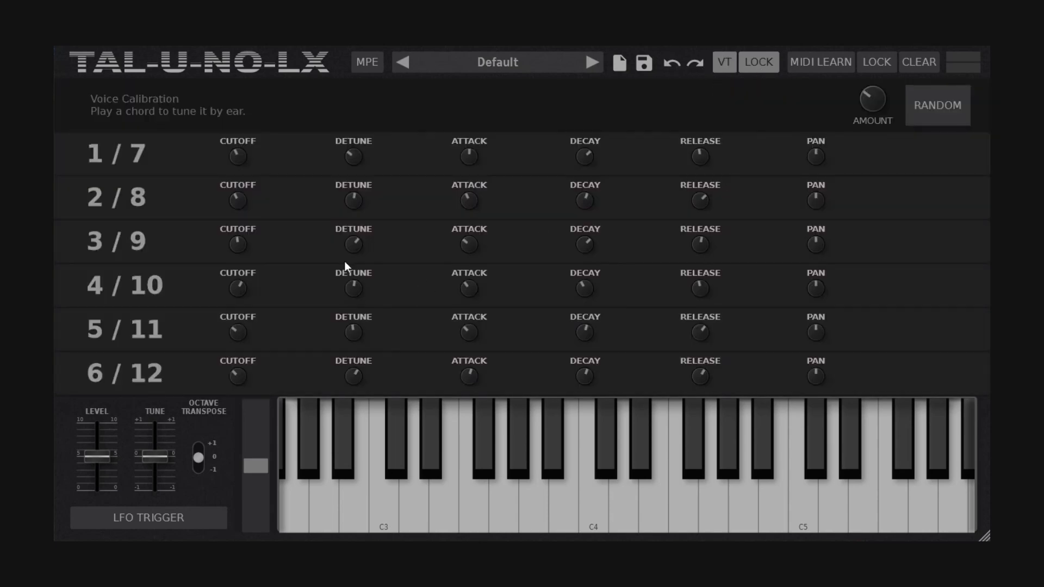
left_click(725, 66)
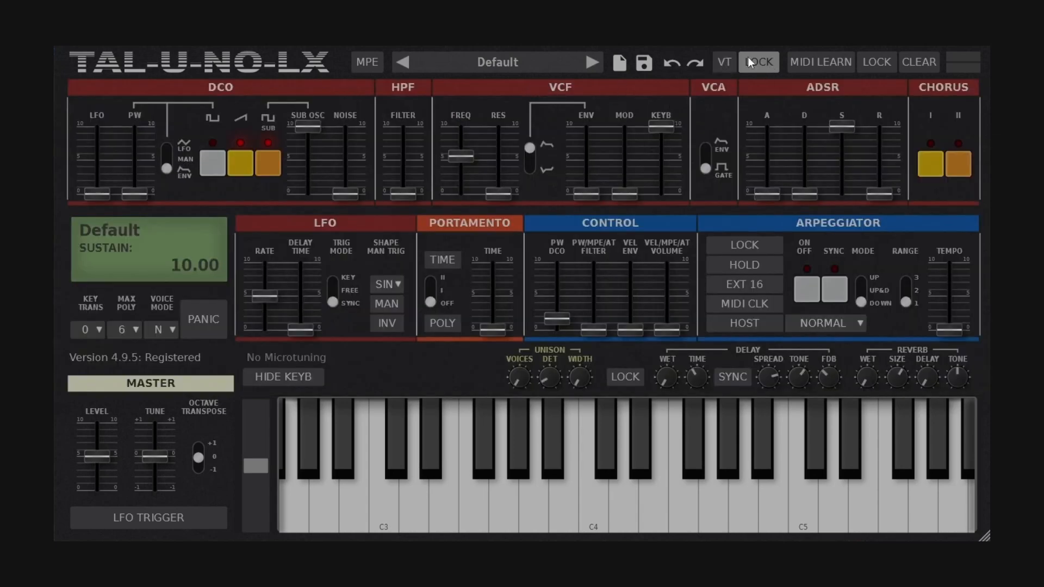
left_click(722, 63)
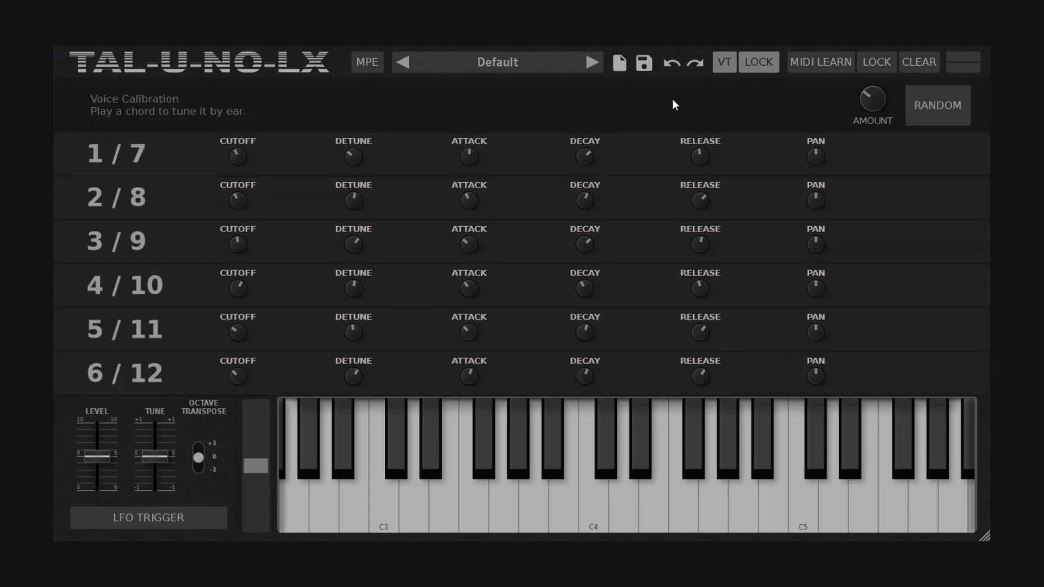
left_click(725, 68)
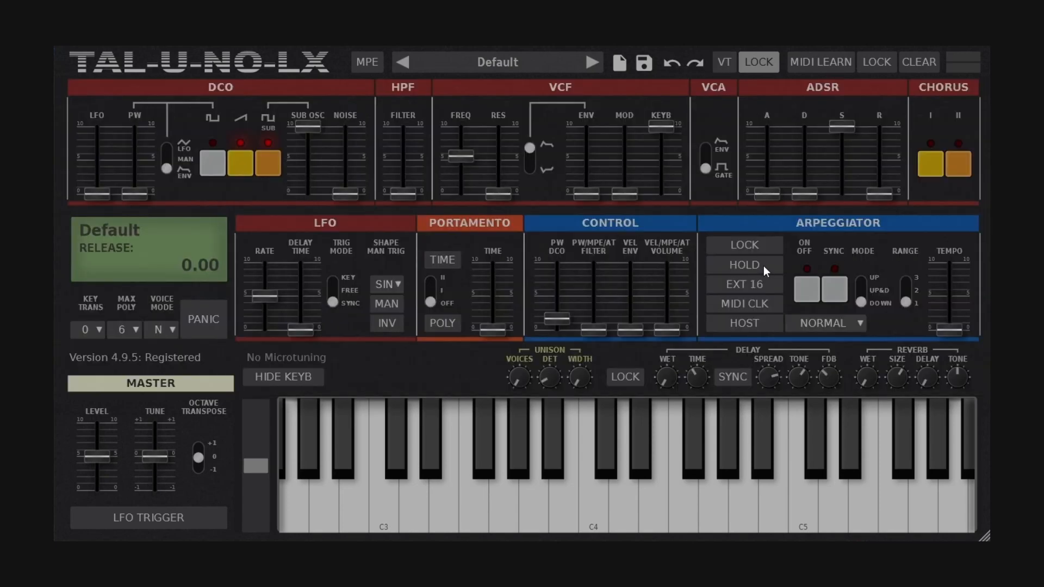
Lock the arpeggiator settings, turn the arpeggiator and its sync on, and raise its tempo to about halfway.
left_click(767, 248)
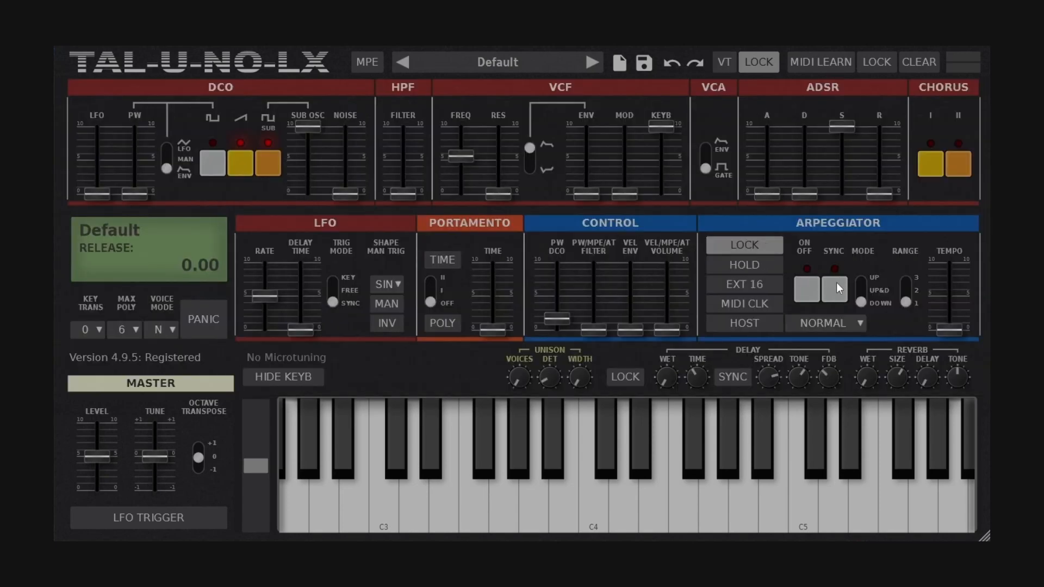
left_click(814, 292)
left_click(831, 293)
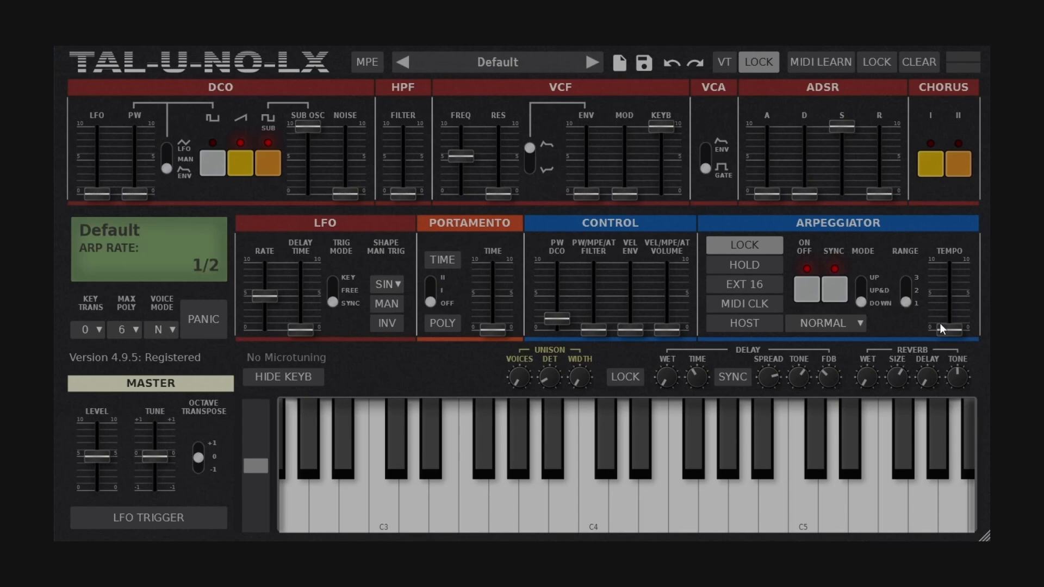
left_click_drag(948, 329, 950, 292)
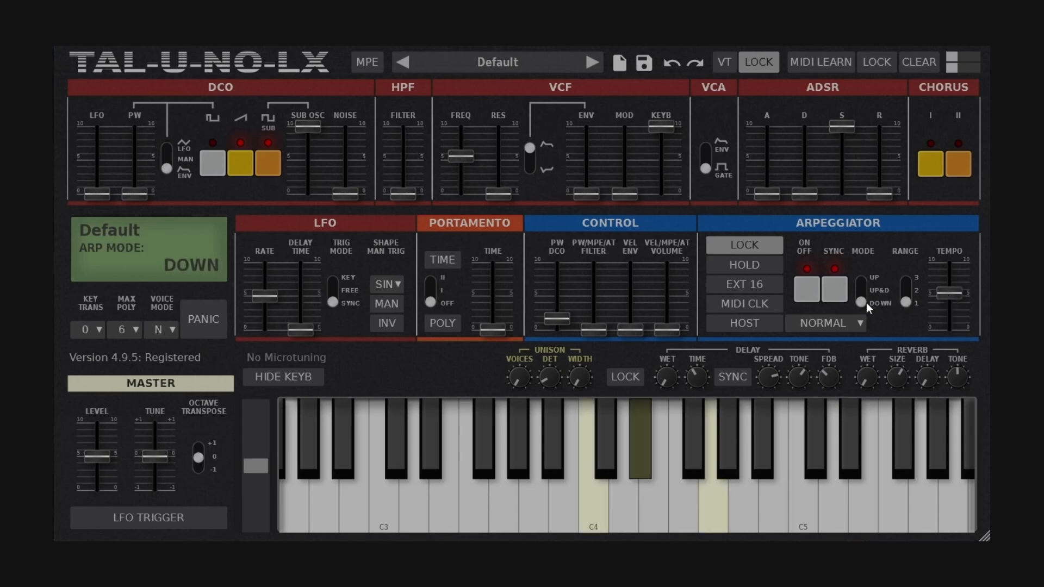
Audition the ARP presets one after another with the locked arpeggiator, from ARP Bass Arpeggio FMR through to ARP Ravers Arp FMR.
left_click(594, 66)
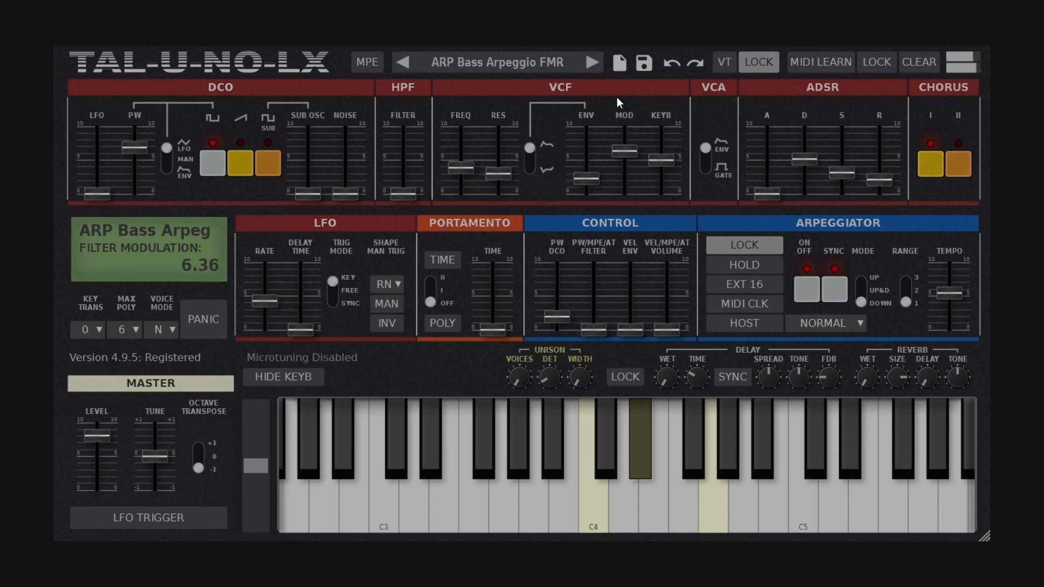
left_click(593, 63)
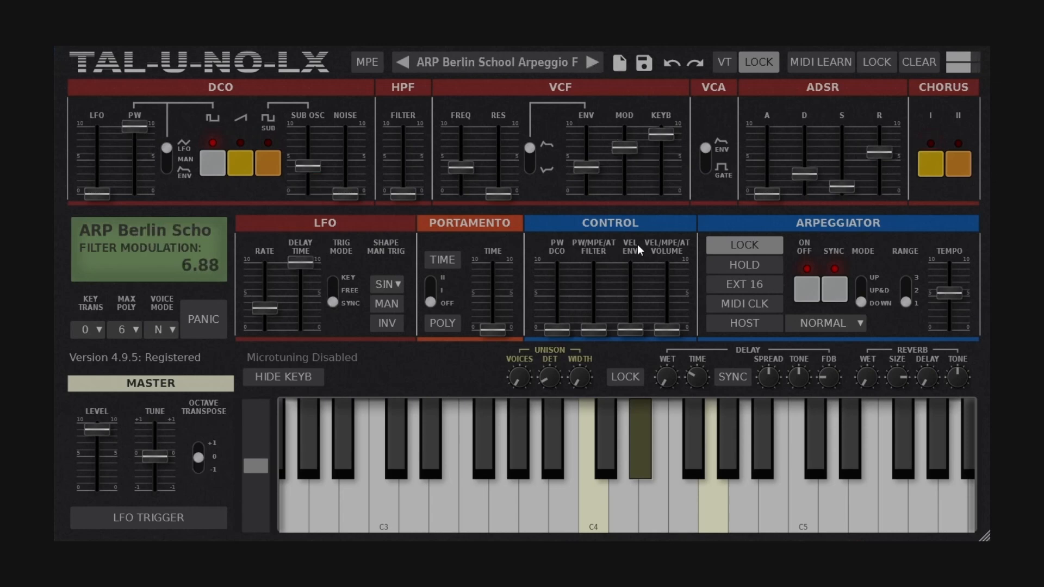
left_click(591, 63)
left_click(591, 63)
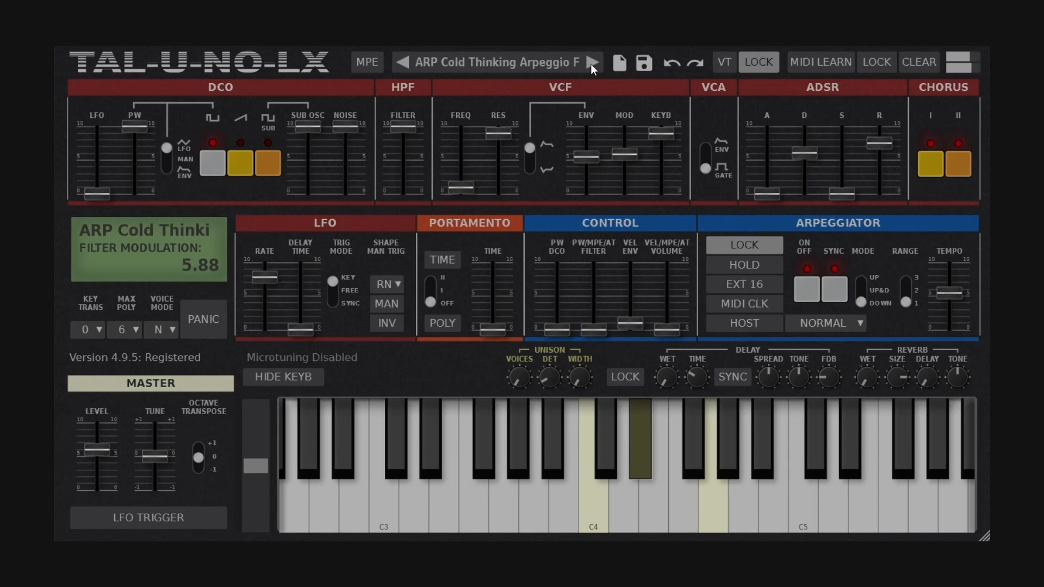
left_click(591, 63)
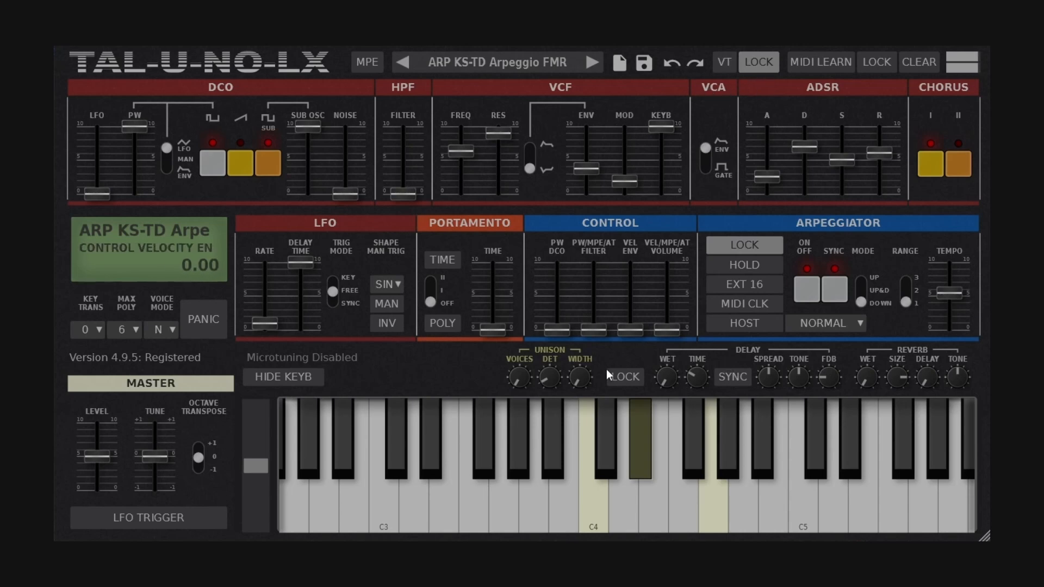
left_click(592, 65)
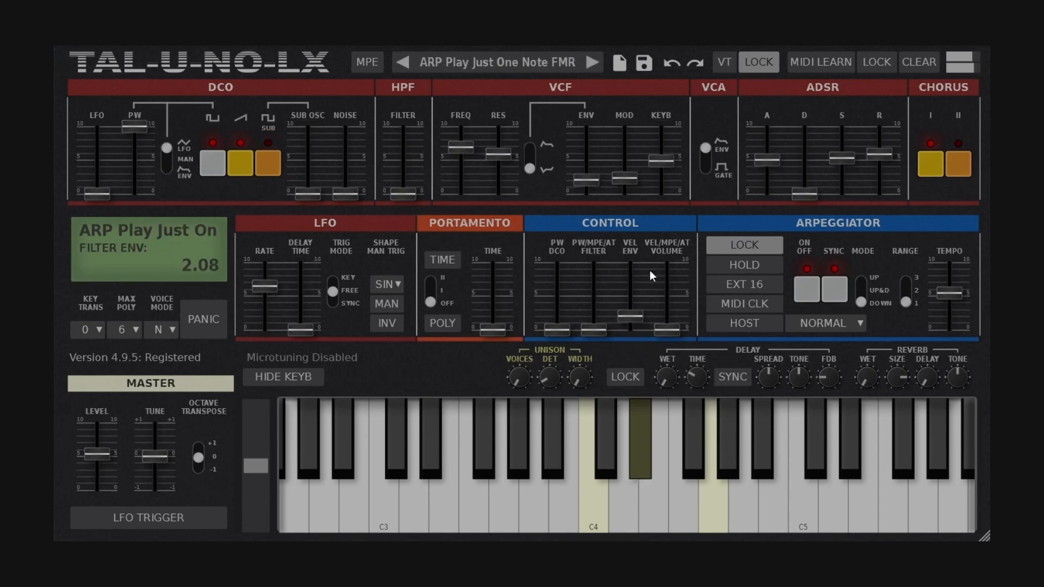
left_click(591, 64)
left_click(592, 64)
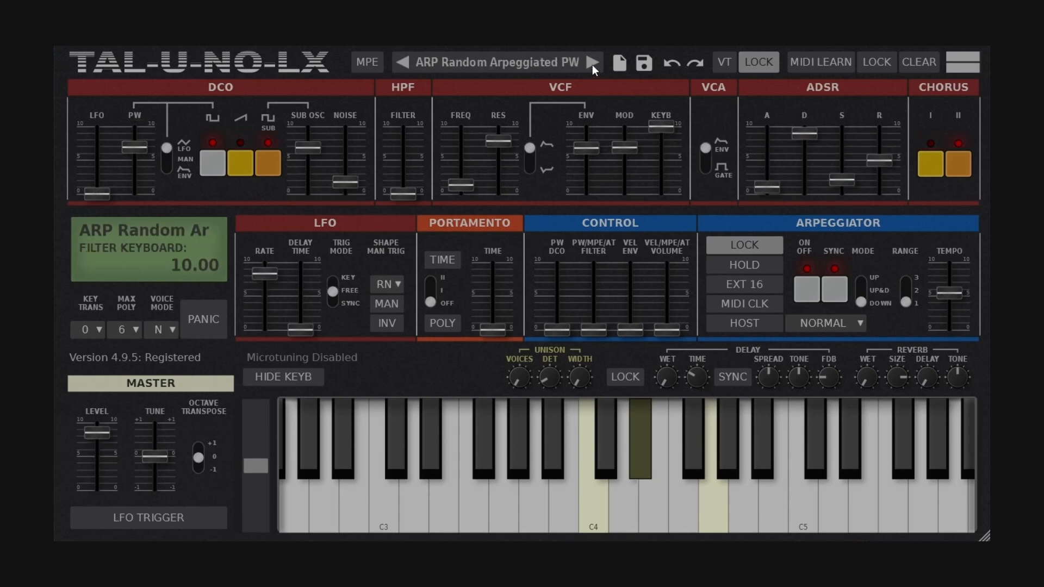
left_click(593, 64)
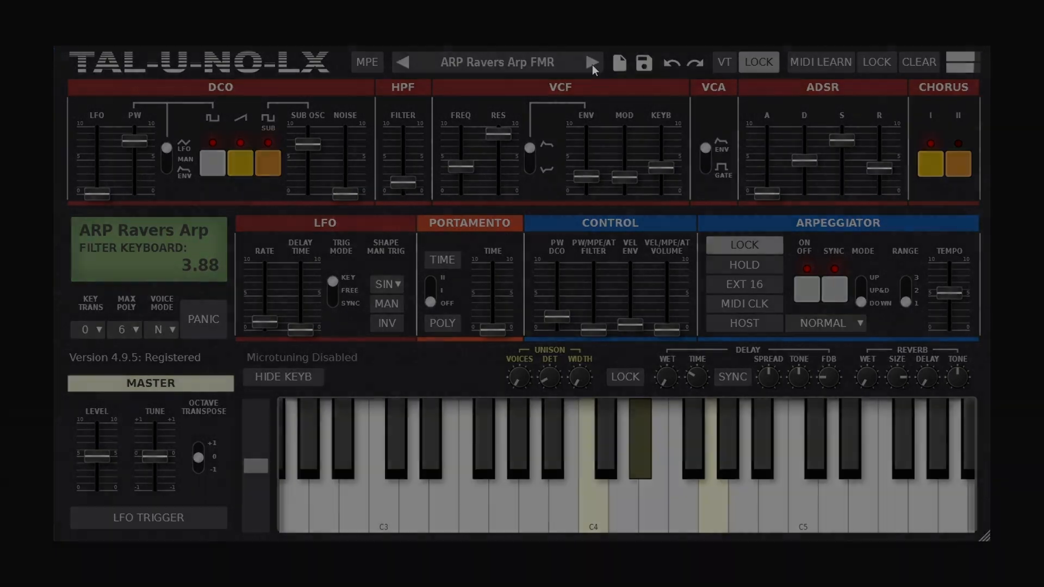